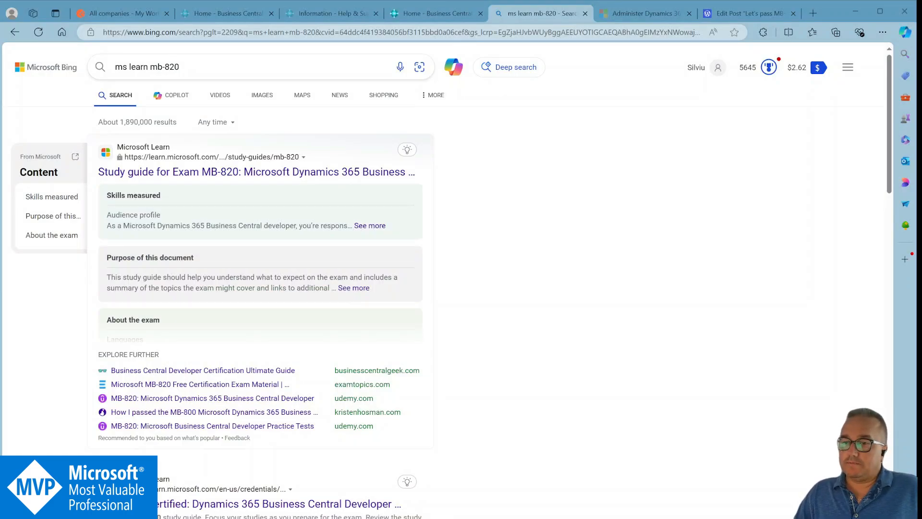
Open the Study guide for Exam MB-820 from the search results and visit its Microsoft Learn profile link before returning.
click(217, 183)
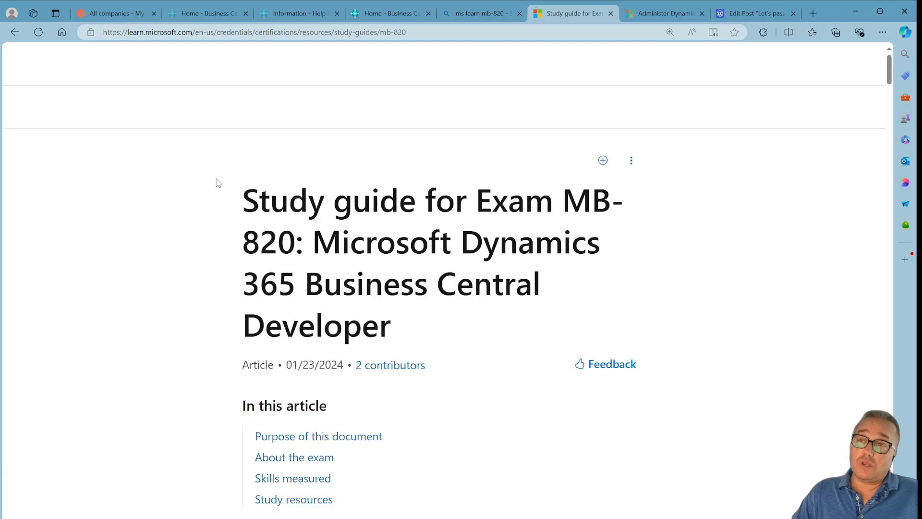
scroll(418, 303, down, 10)
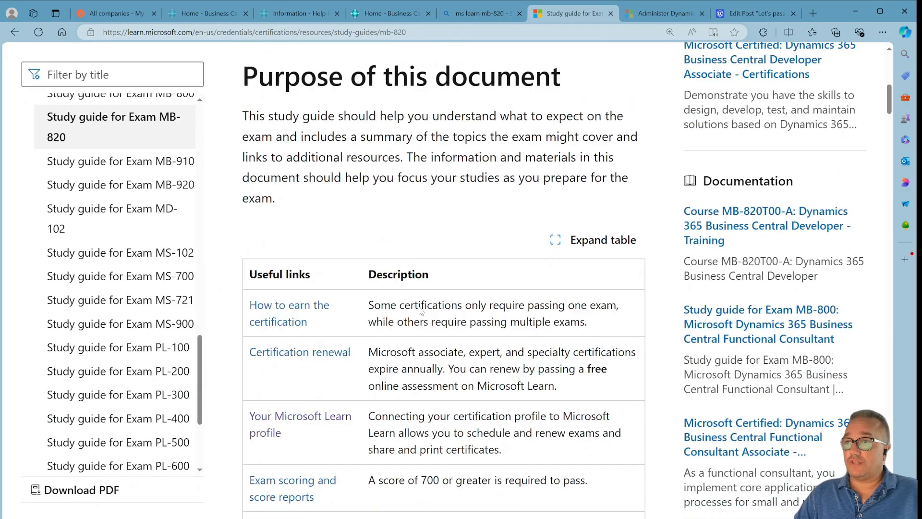
scroll(420, 310, down, 4)
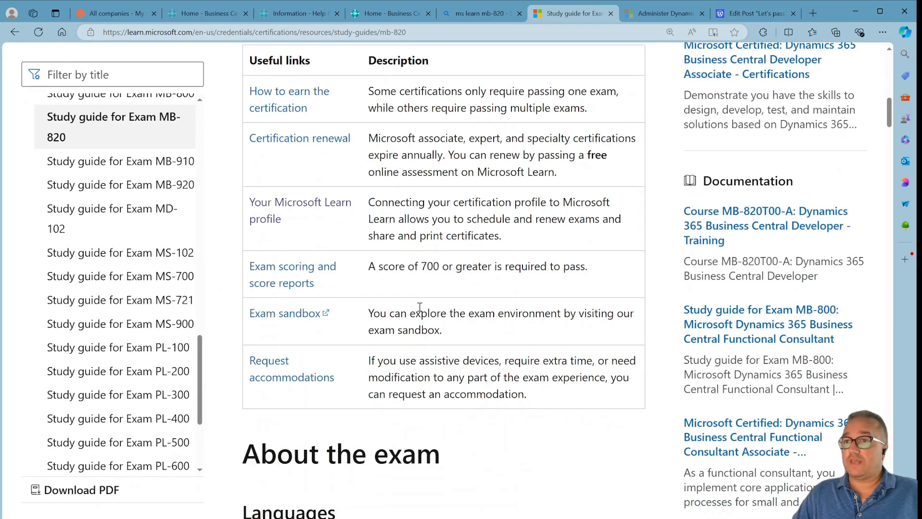
click(279, 210)
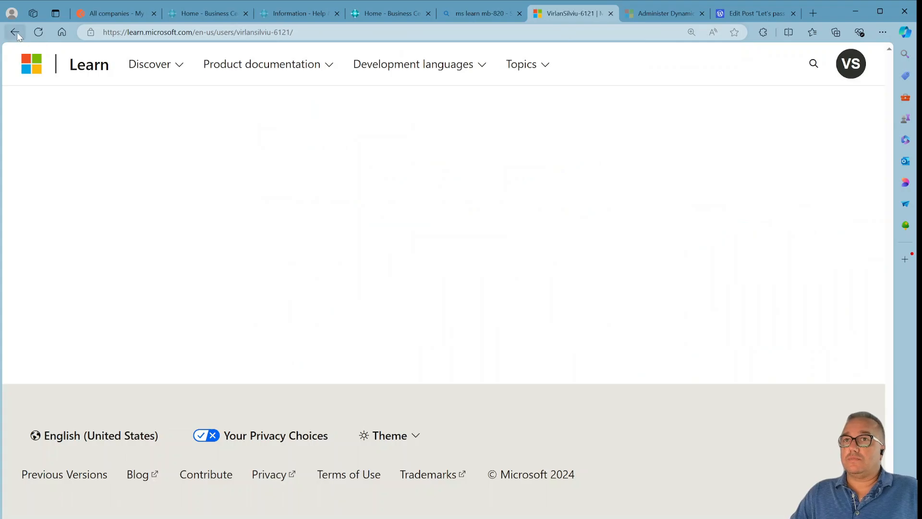
click(16, 33)
Scroll through the skills measured in the MB-820 study guide down to the study resources table.
scroll(494, 325, down, 6)
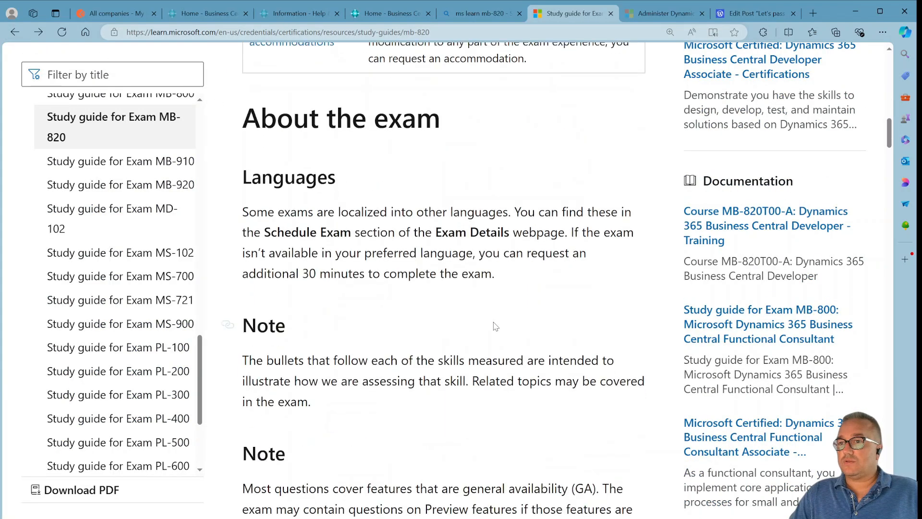
scroll(496, 326, down, 20)
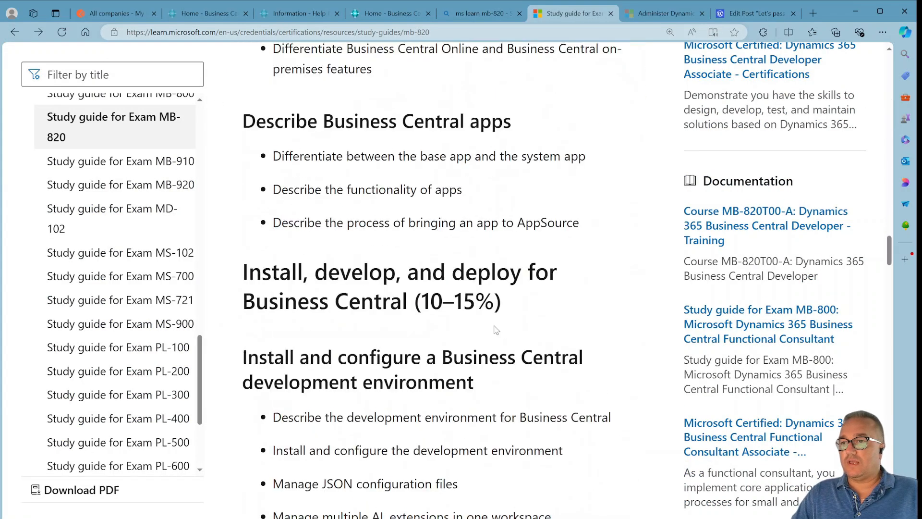
scroll(495, 330, down, 20)
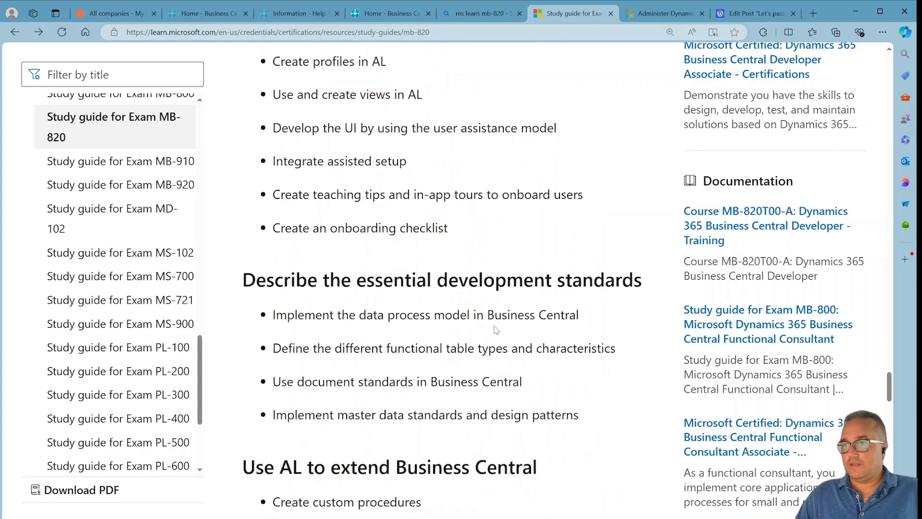
scroll(496, 330, down, 20)
scroll(496, 323, up, 6)
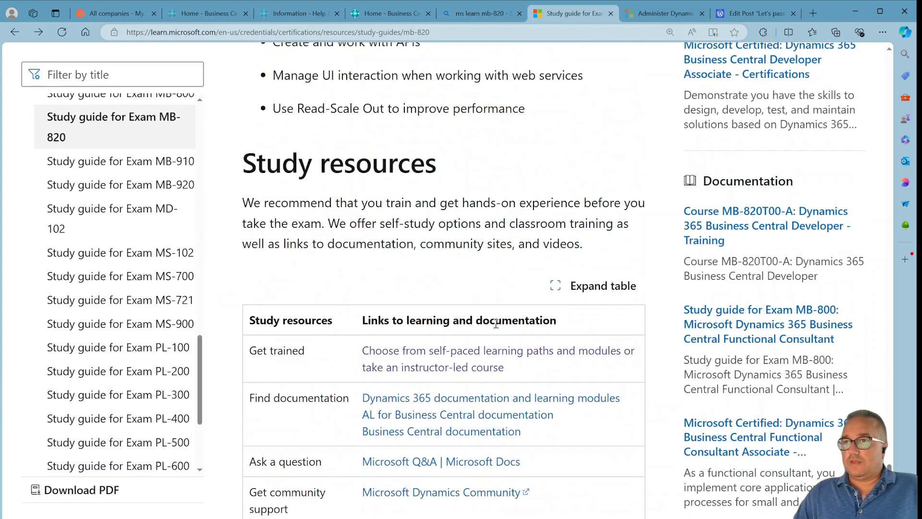
Open the self-paced learning paths link and review the Dynamics 365 Business Central Developer course modules.
click(412, 370)
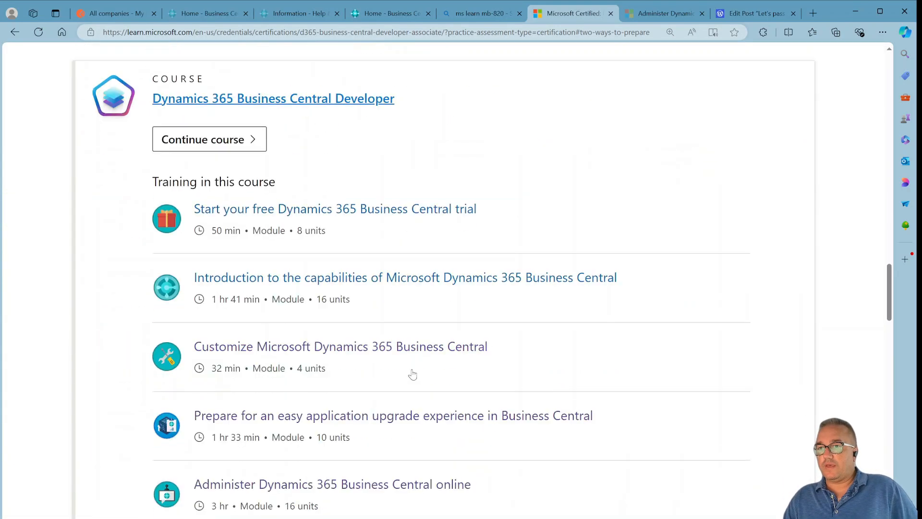
scroll(413, 374, down, 1)
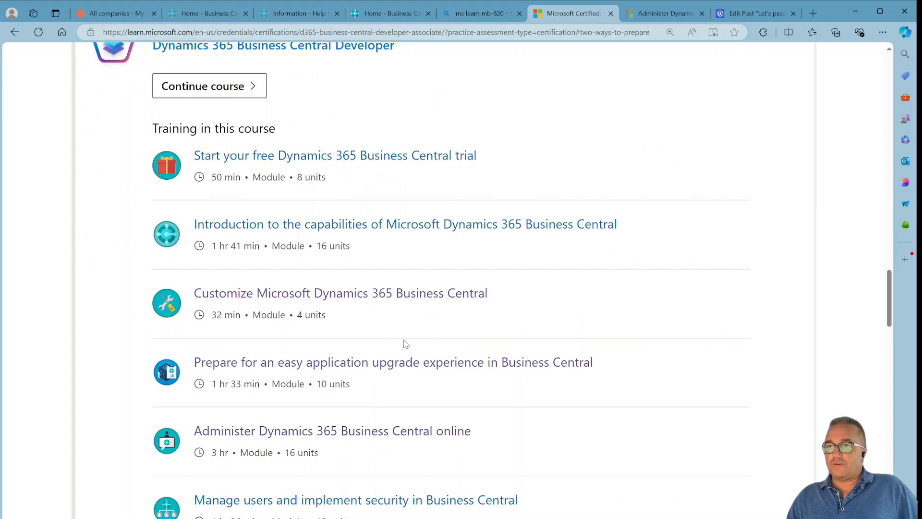
Open the 'Prepare for an easy application upgrade experience in Business Central' module and review its units.
click(386, 369)
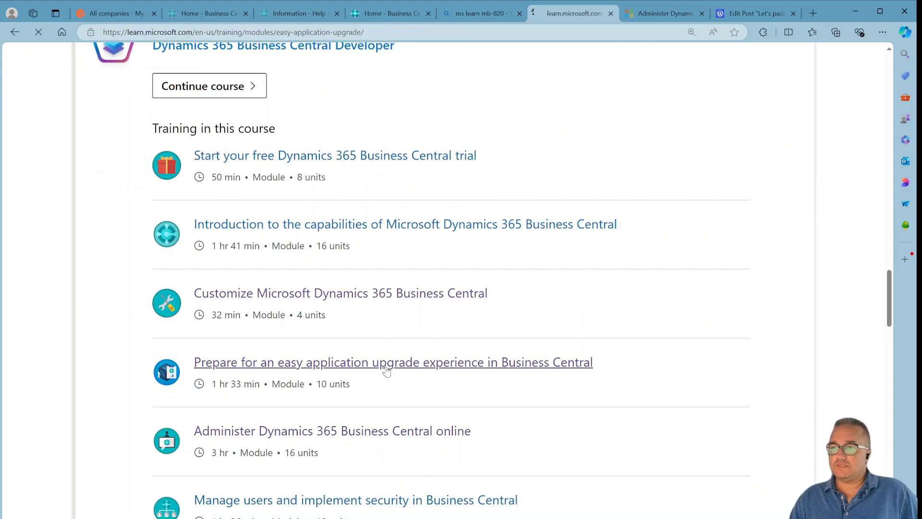
scroll(488, 426, down, 8)
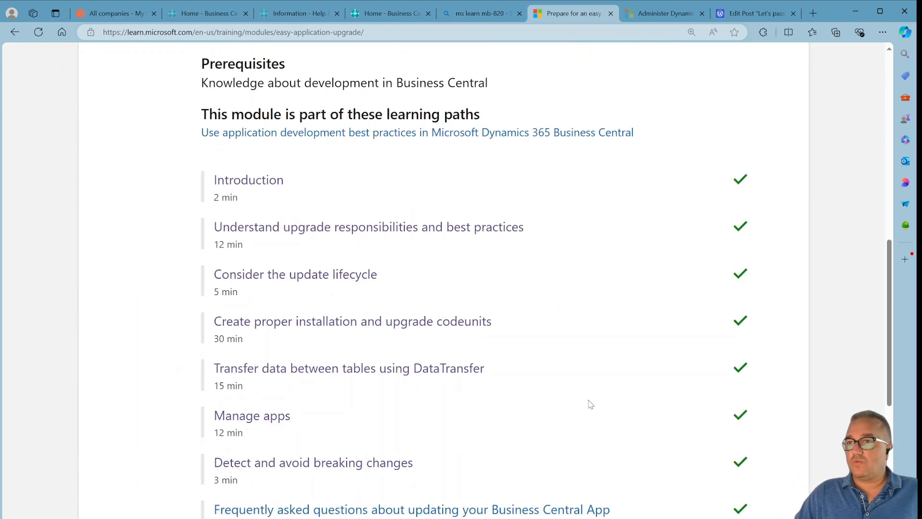
scroll(591, 404, down, 2)
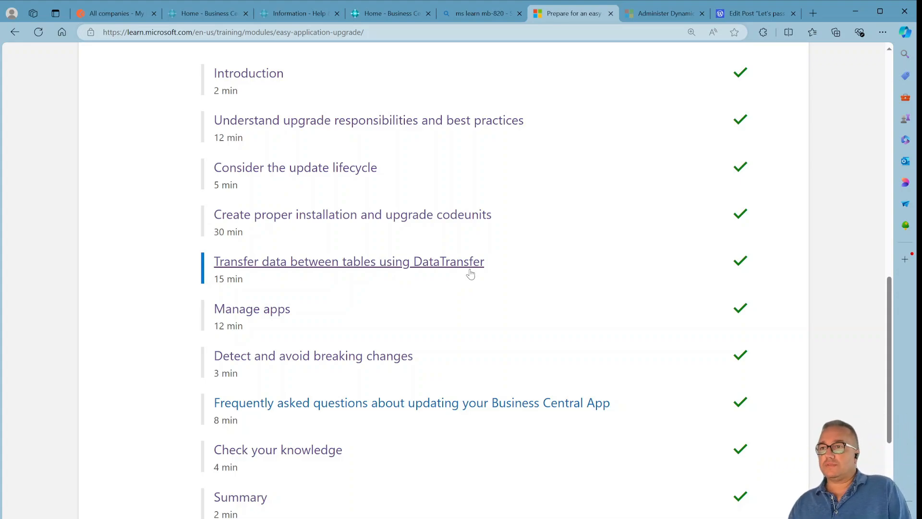
scroll(521, 373, down, 3)
scroll(521, 373, up, 4)
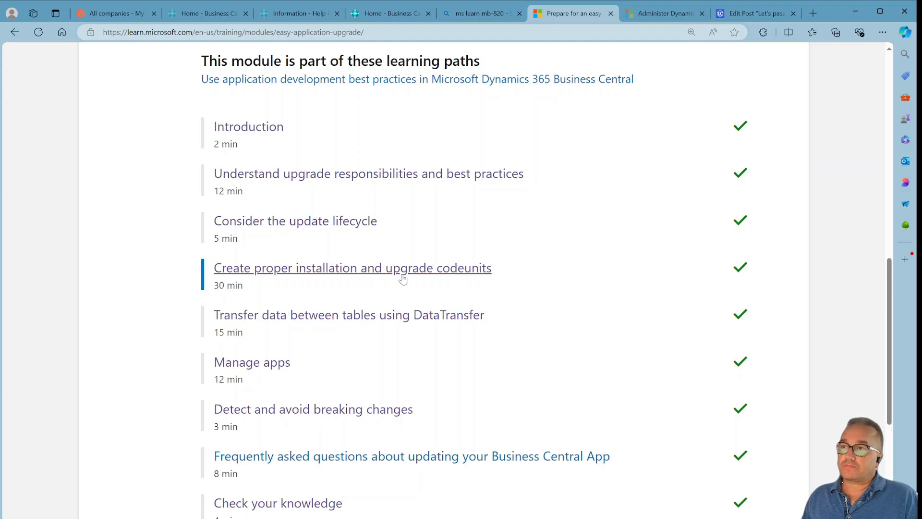
scroll(384, 197, up, 4)
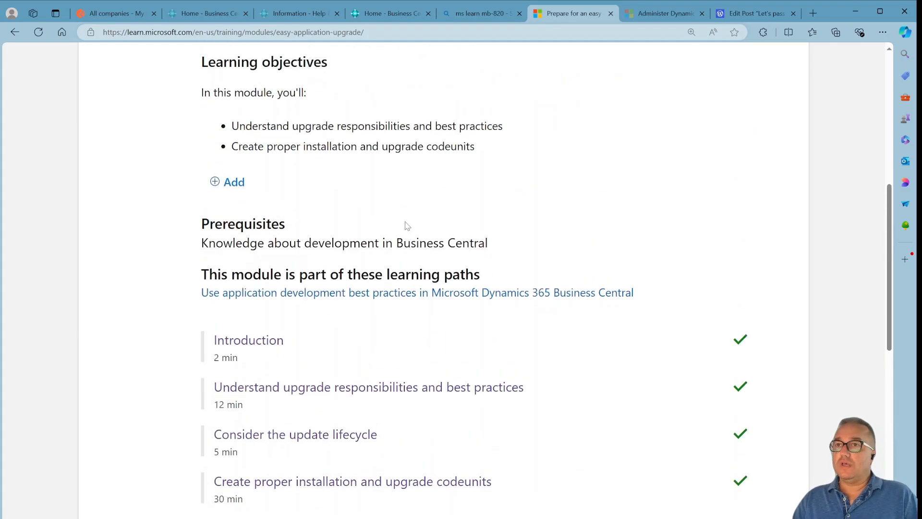
Return to the course and open the 'Administer Dynamics 365 Business Central online' module to review its units.
click(15, 32)
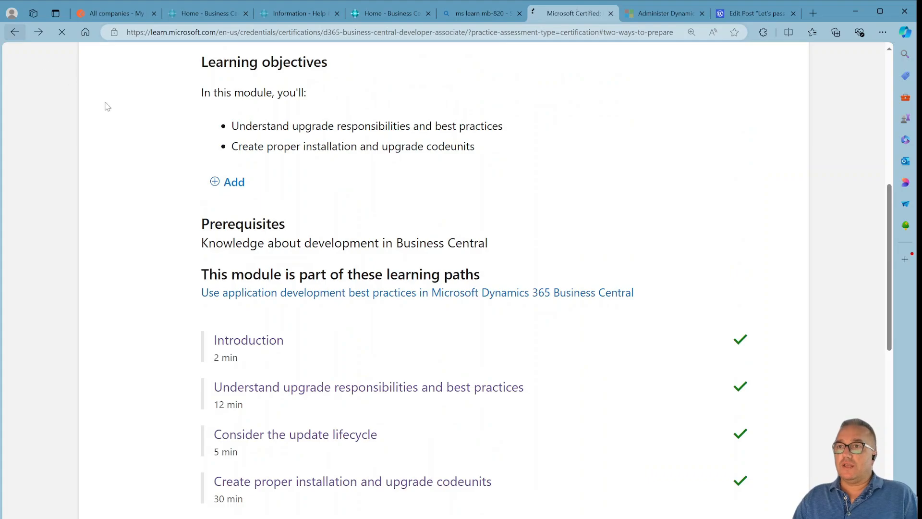
scroll(572, 369, down, 2)
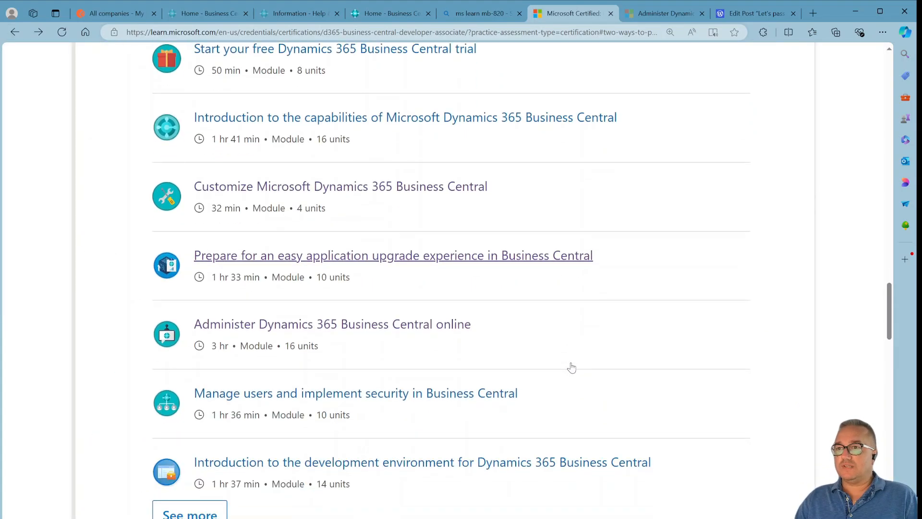
click(355, 335)
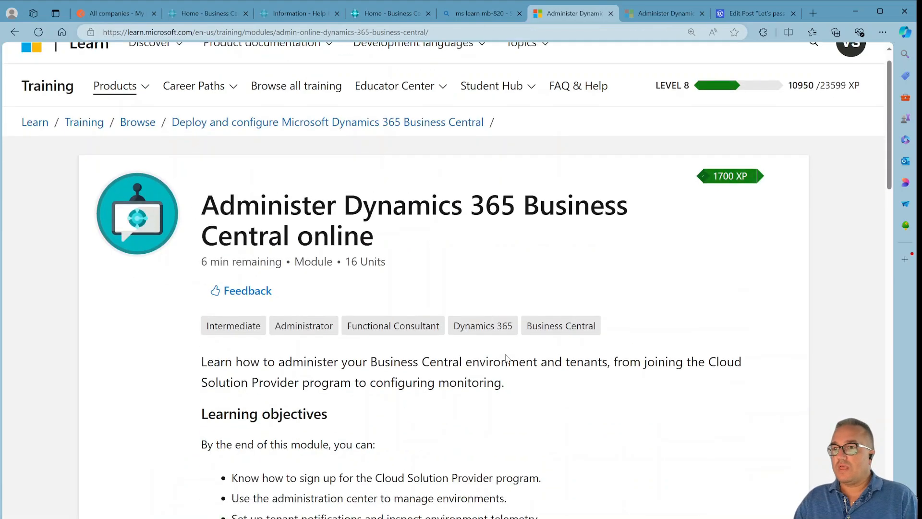
scroll(506, 358, down, 10)
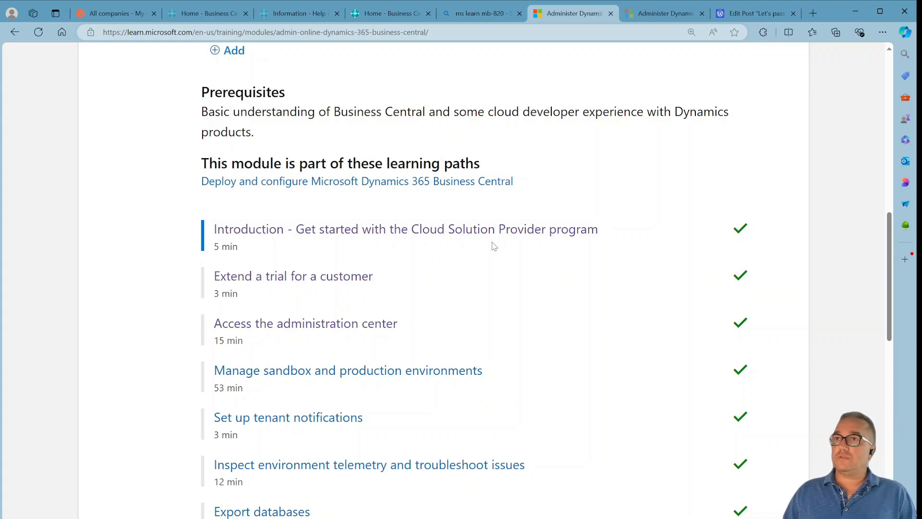
Switch to the Business Central admin center tab and examine the tenant and admin parts of its URL.
click(214, 14)
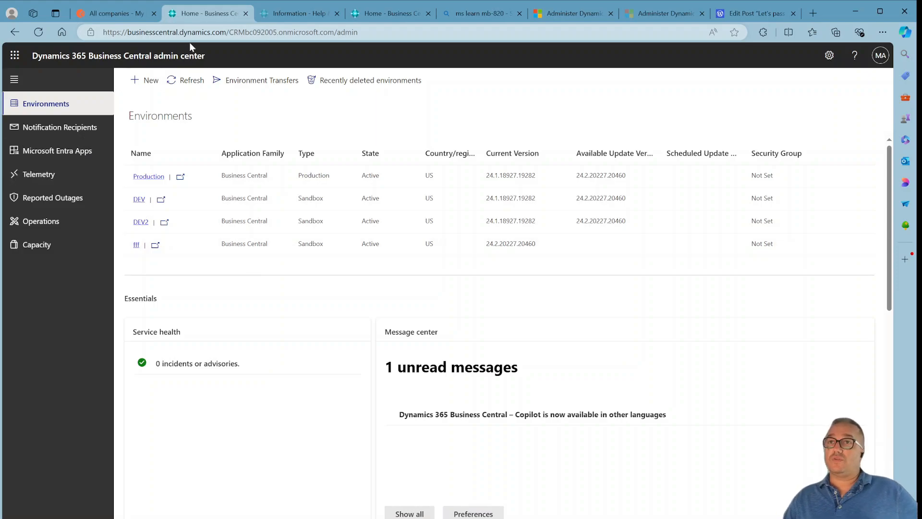
click(227, 31)
key(shift+Home)
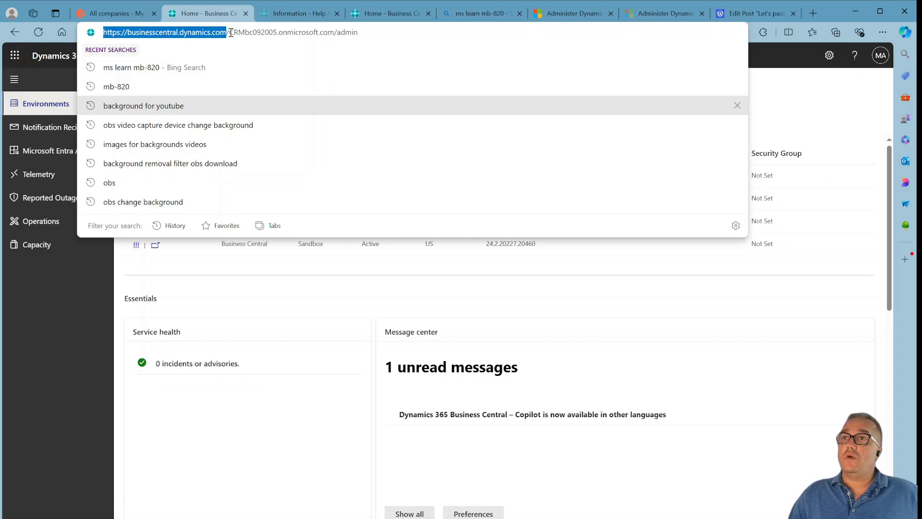
drag(230, 32, 333, 41)
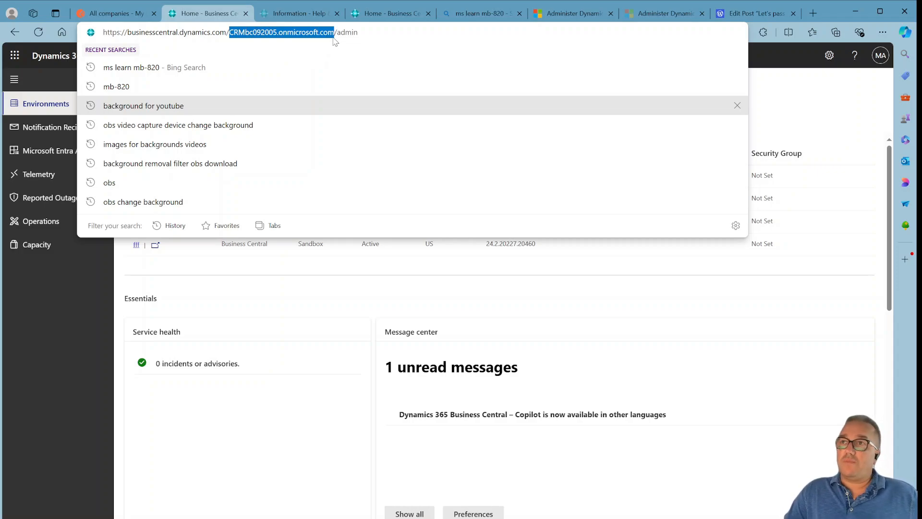
drag(336, 33, 377, 33)
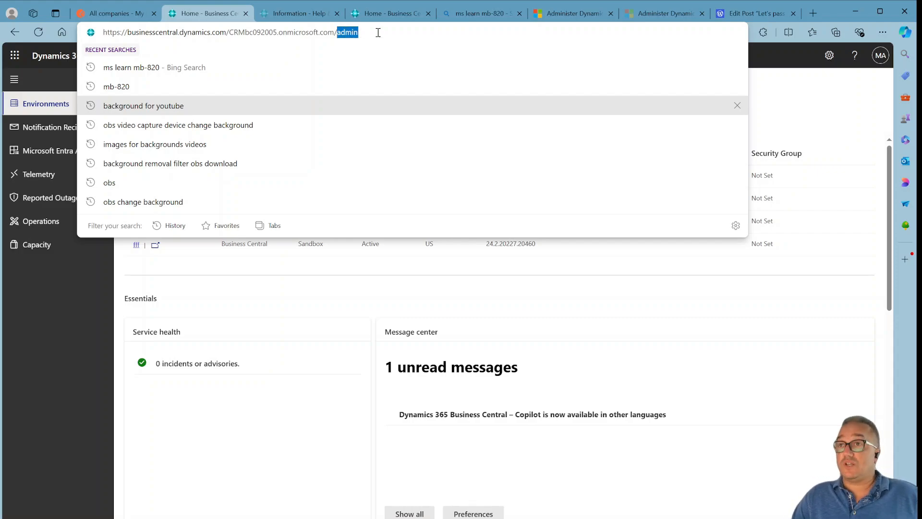
drag(103, 32, 369, 39)
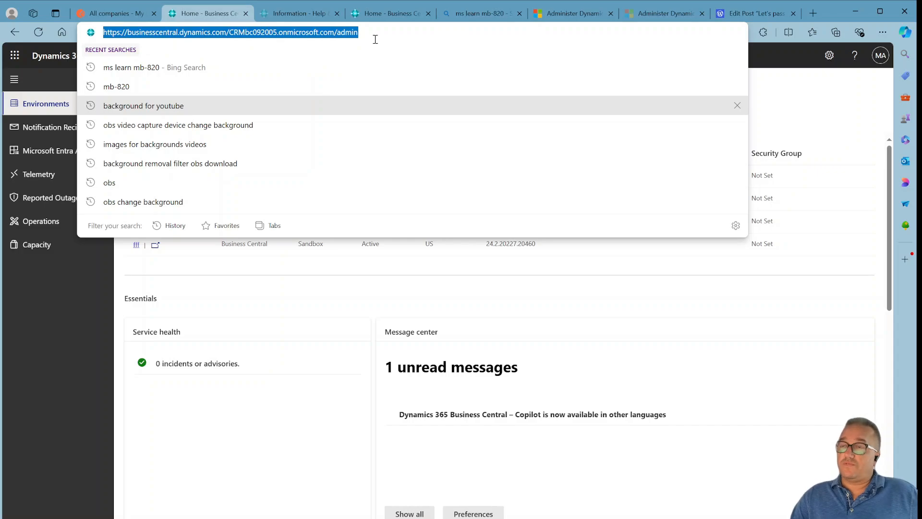
click(370, 30)
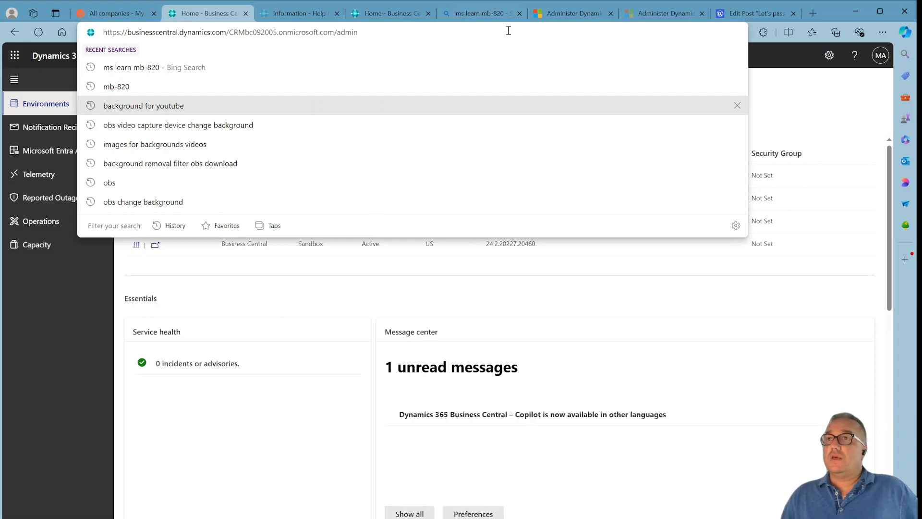
Switch to the Business Central client tab and open Help & Support from the help pane.
click(403, 9)
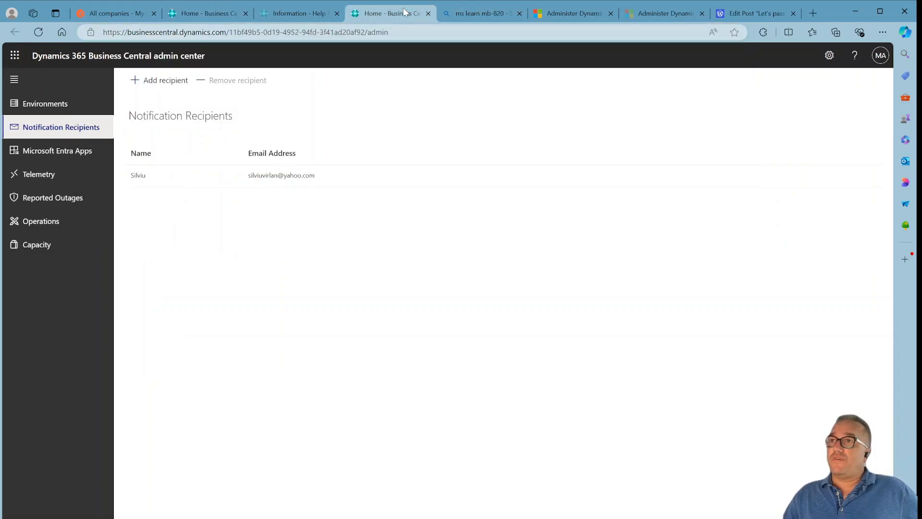
click(293, 14)
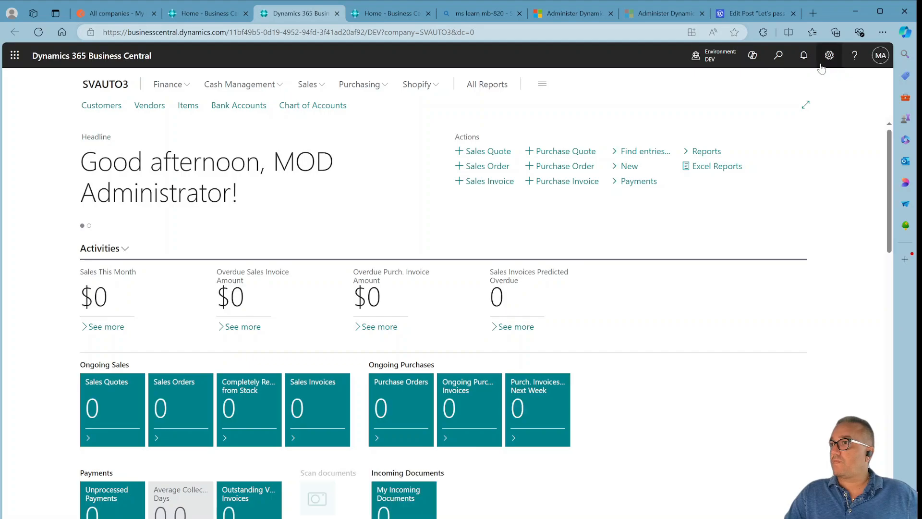
click(854, 56)
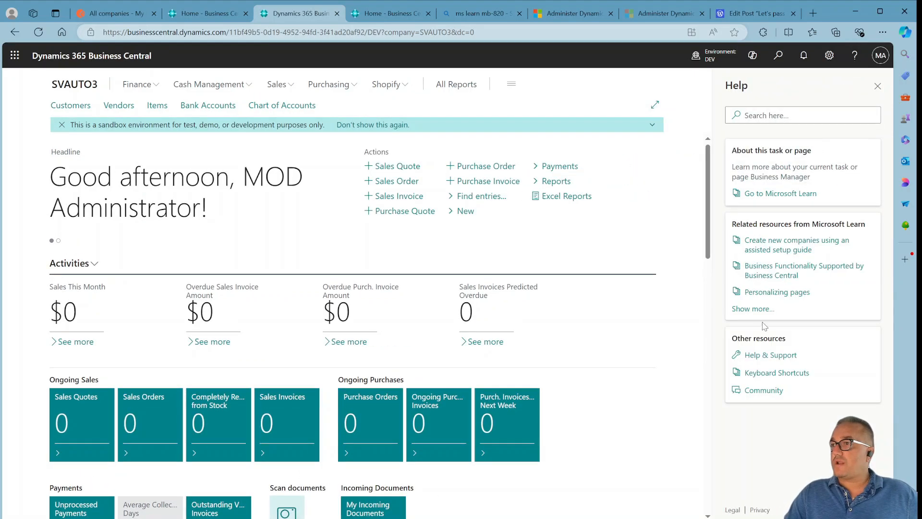
click(766, 355)
scroll(462, 362, down, 5)
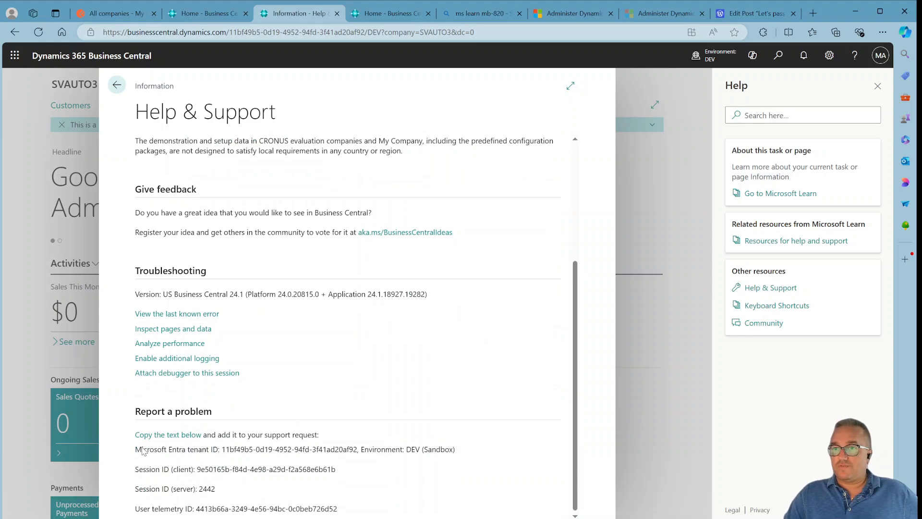
Highlight the Microsoft Entra tenant ID, client session ID and user telemetry ID in the Report a problem section.
drag(162, 454, 360, 456)
click(230, 452)
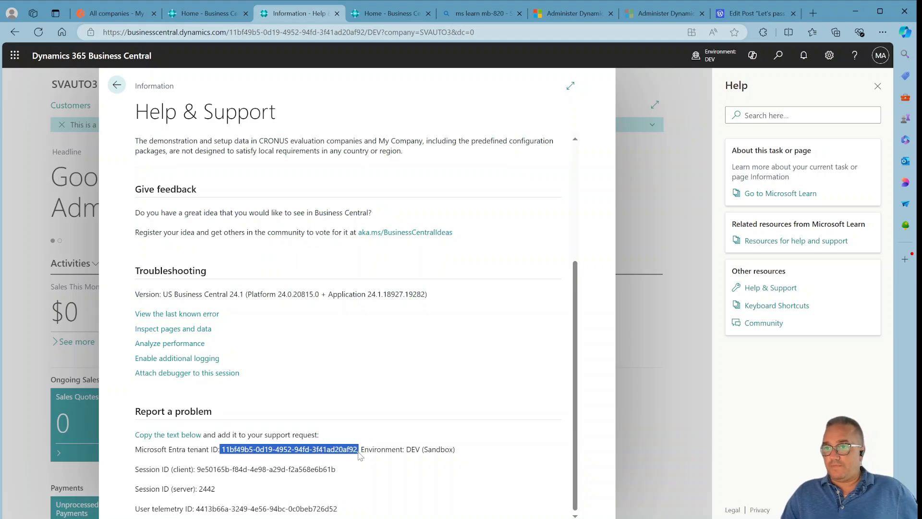
click(410, 472)
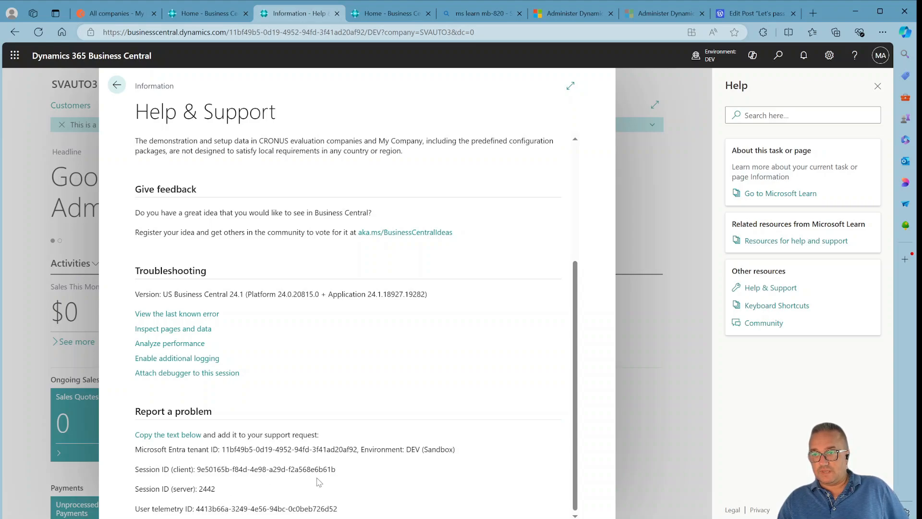
drag(343, 473, 197, 473)
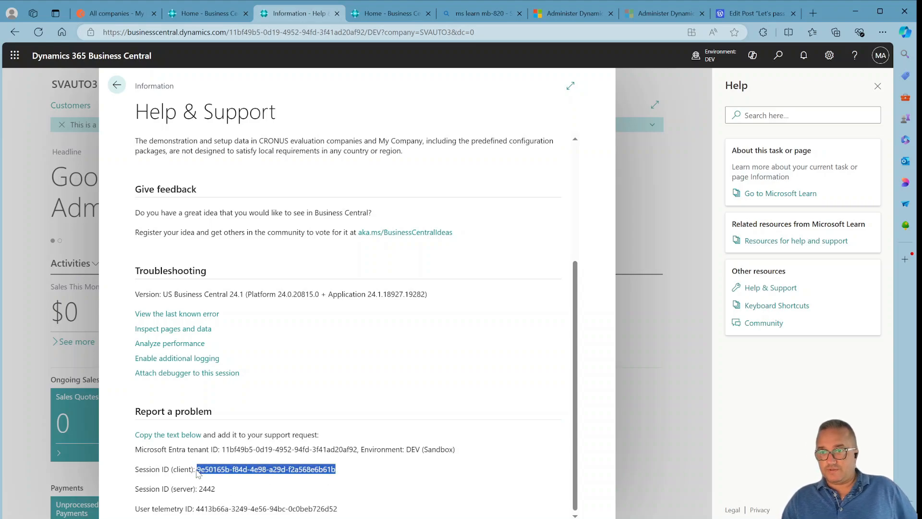
click(240, 488)
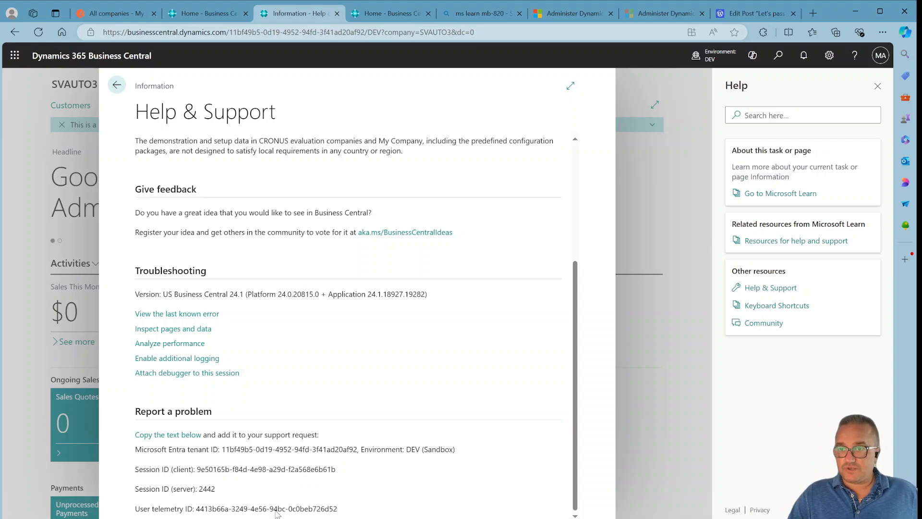
drag(350, 510, 197, 505)
click(498, 374)
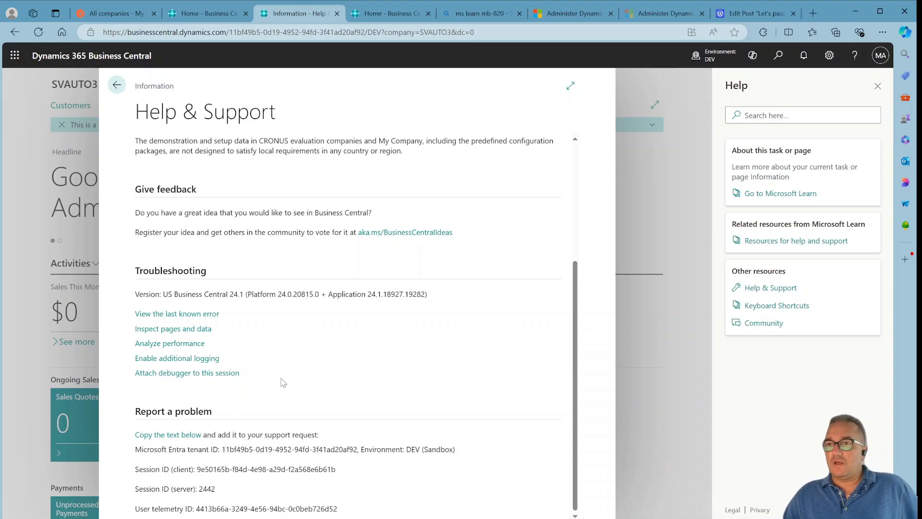
scroll(353, 406, up, 4)
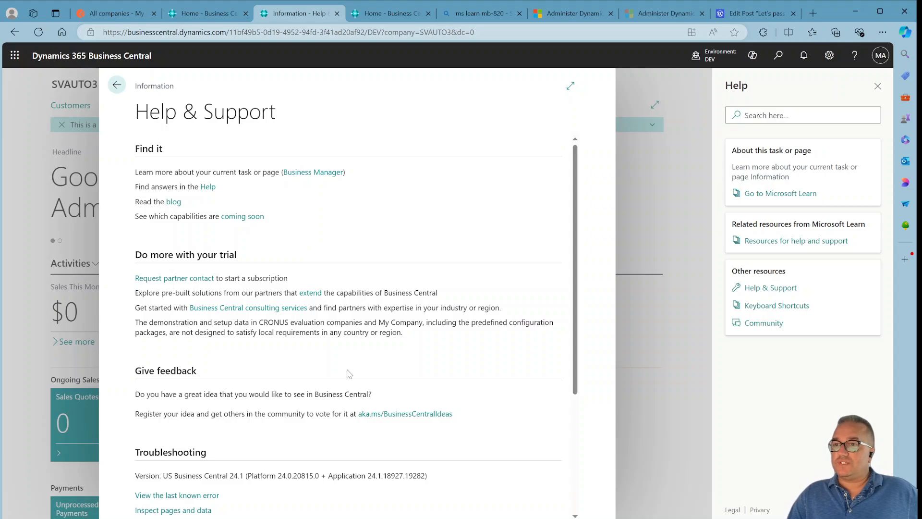
Scroll to Troubleshooting and highlight the Business Central version line, then the Microsoft Entra tenant ID under Report a problem.
scroll(348, 372, down, 3)
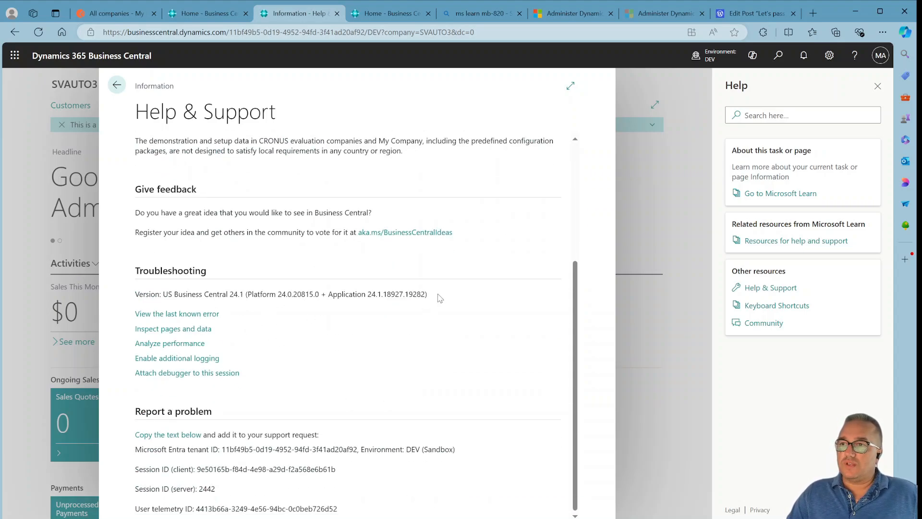
drag(438, 296, 137, 298)
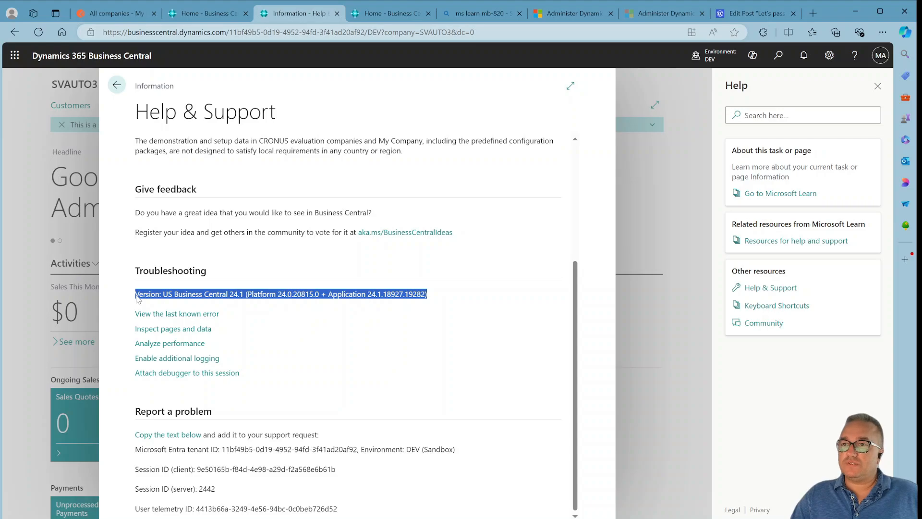
click(226, 299)
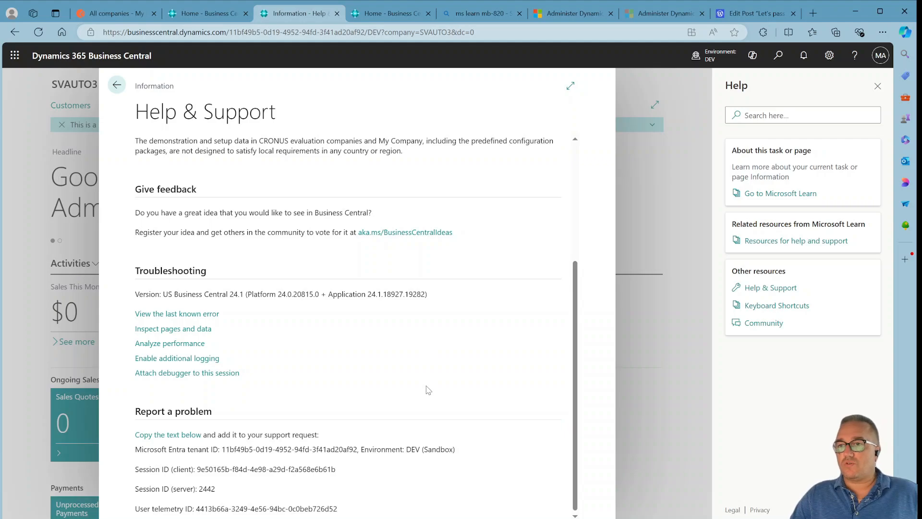
drag(220, 450, 357, 453)
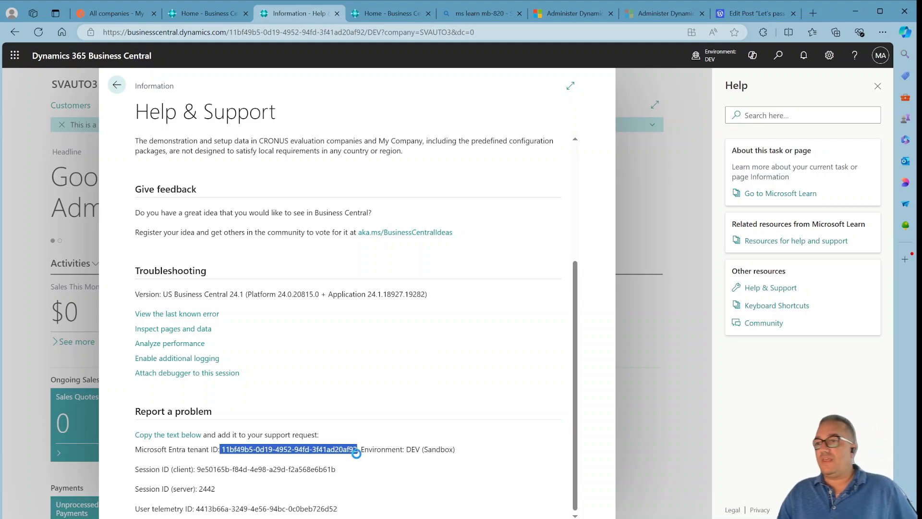
click(361, 463)
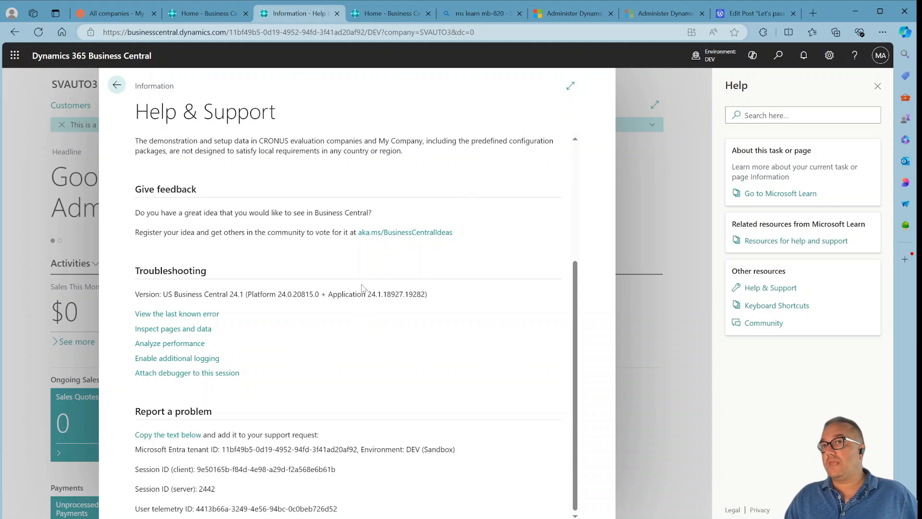
Open the Admin Center from the client's settings, highlight the tenant ID in its URL, and return to the original admin center tab.
click(211, 12)
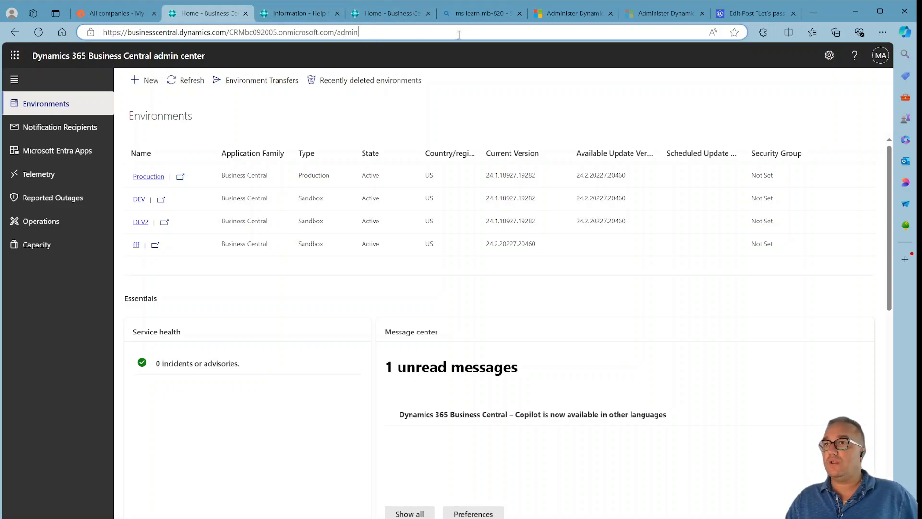
click(273, 14)
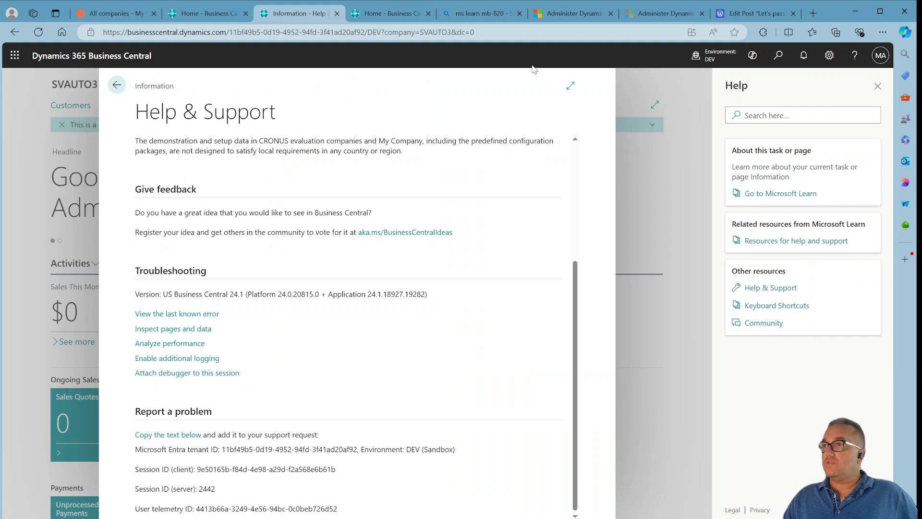
click(833, 61)
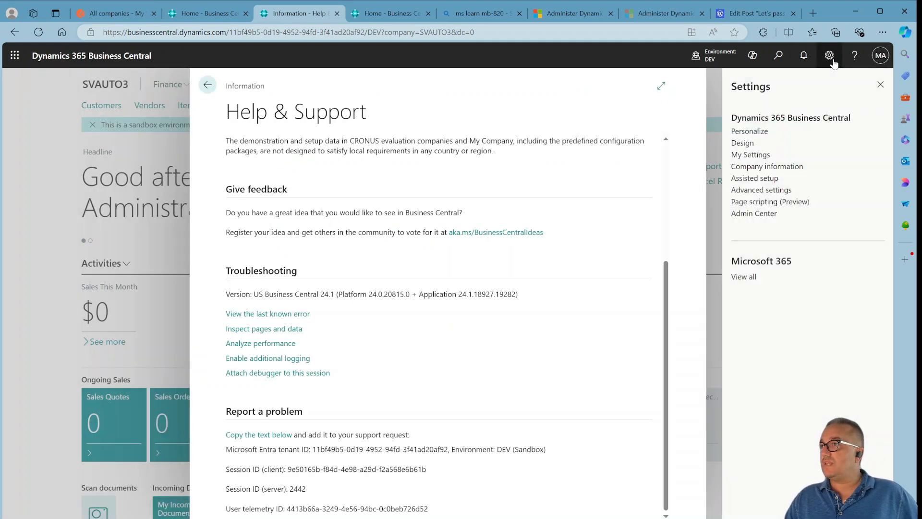
click(761, 216)
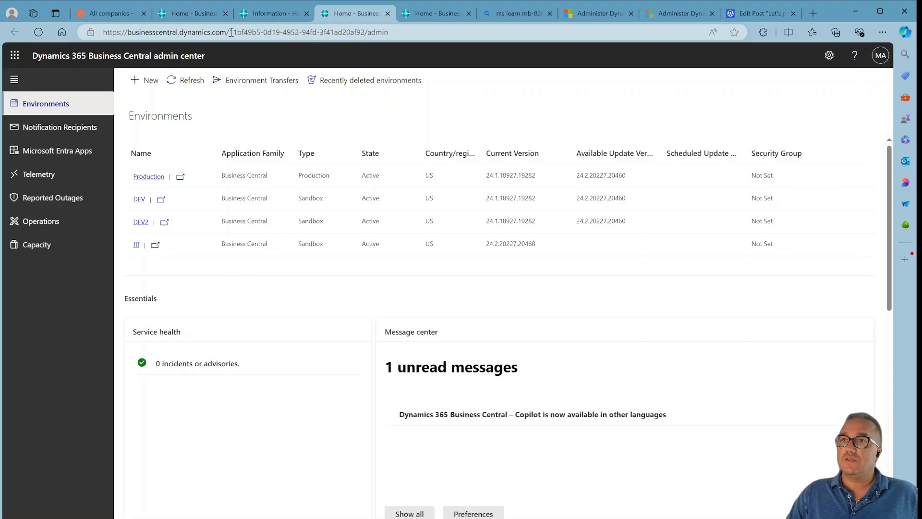
drag(229, 33, 364, 30)
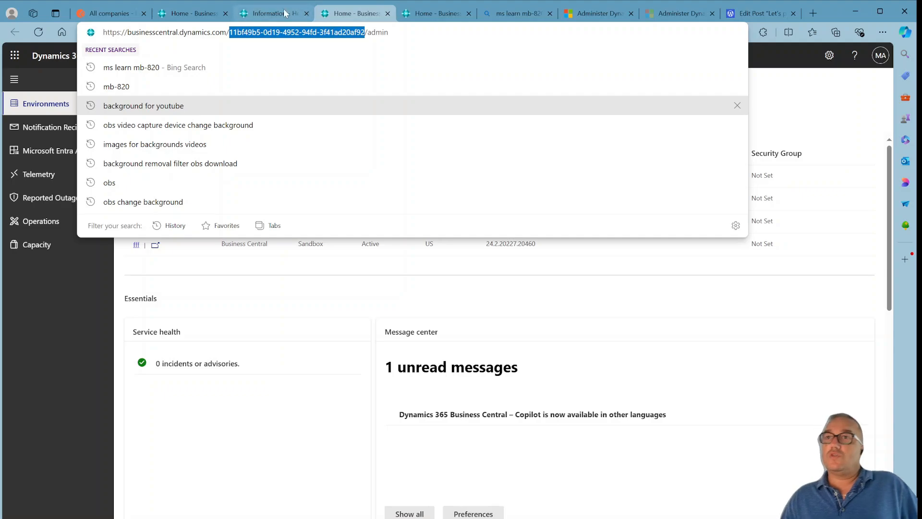
click(187, 13)
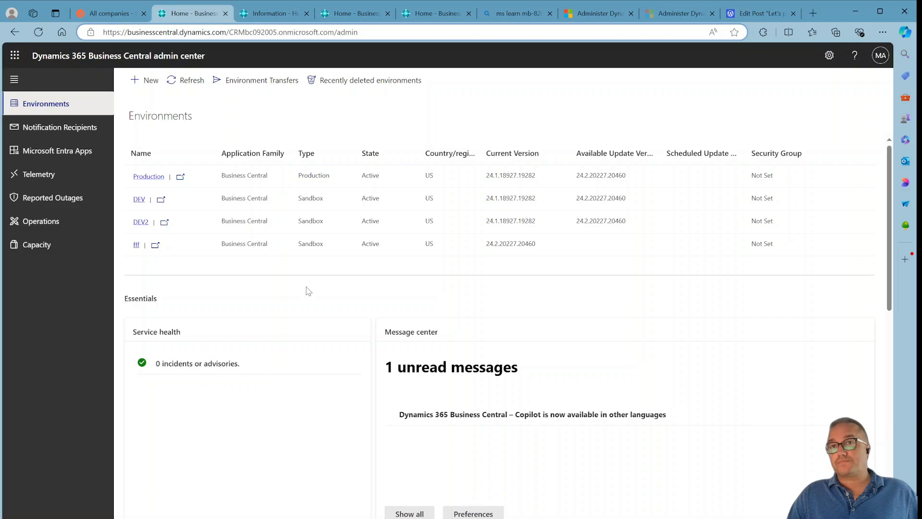
Browse the admin center's Notification Recipients, Microsoft Entra Apps, Telemetry, Reported Outages, Operations and Capacity pages.
click(67, 123)
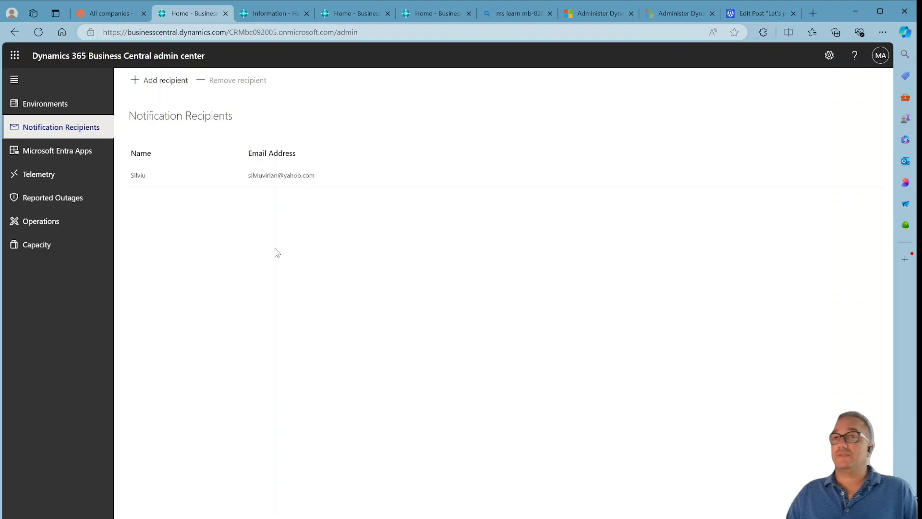
click(84, 152)
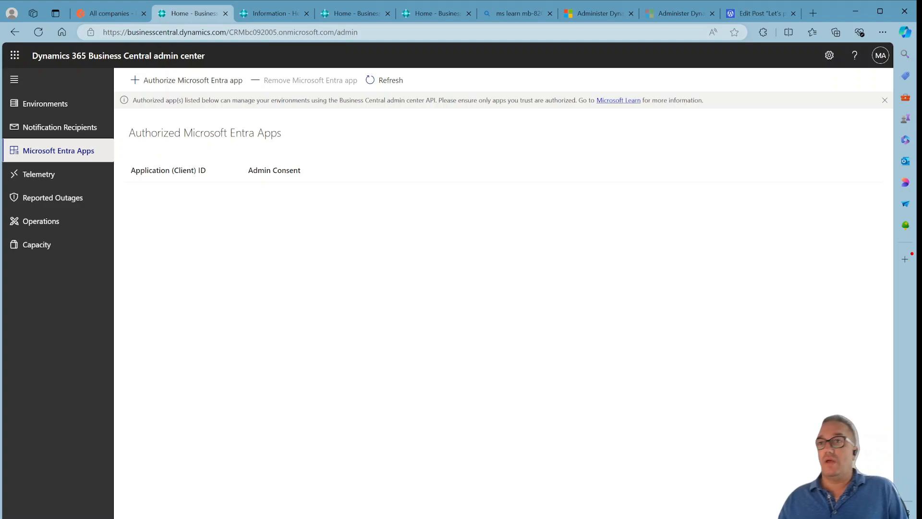
click(51, 197)
click(54, 176)
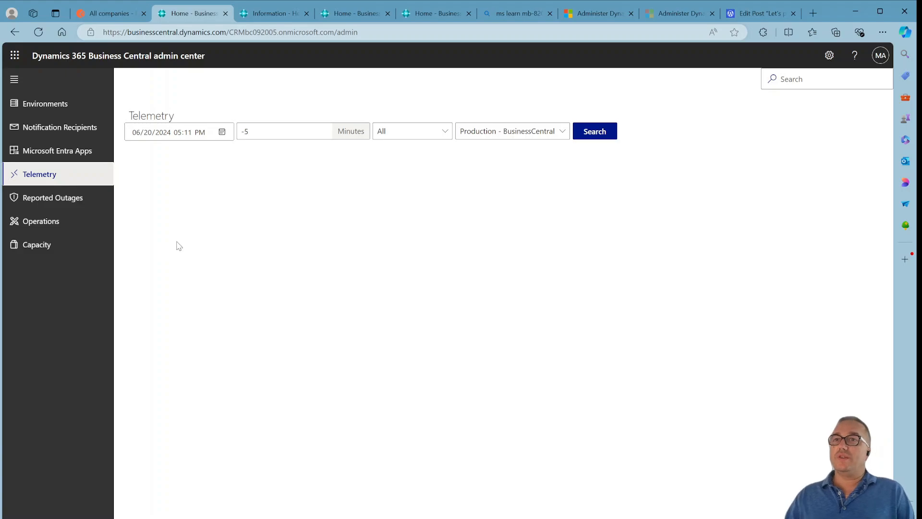
click(81, 204)
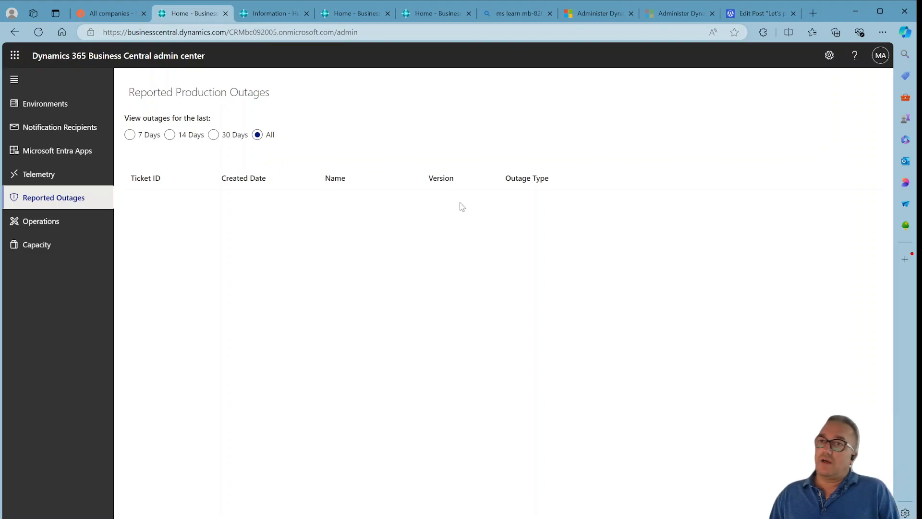
click(54, 228)
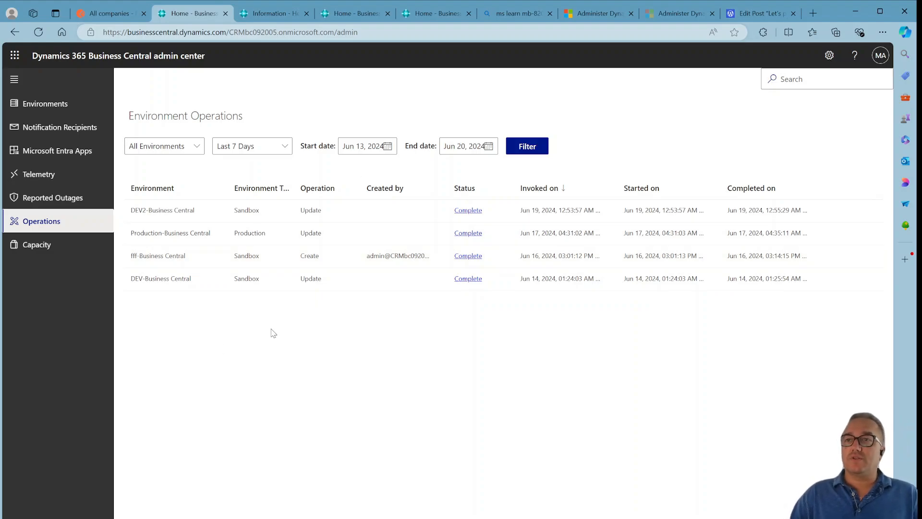
click(77, 251)
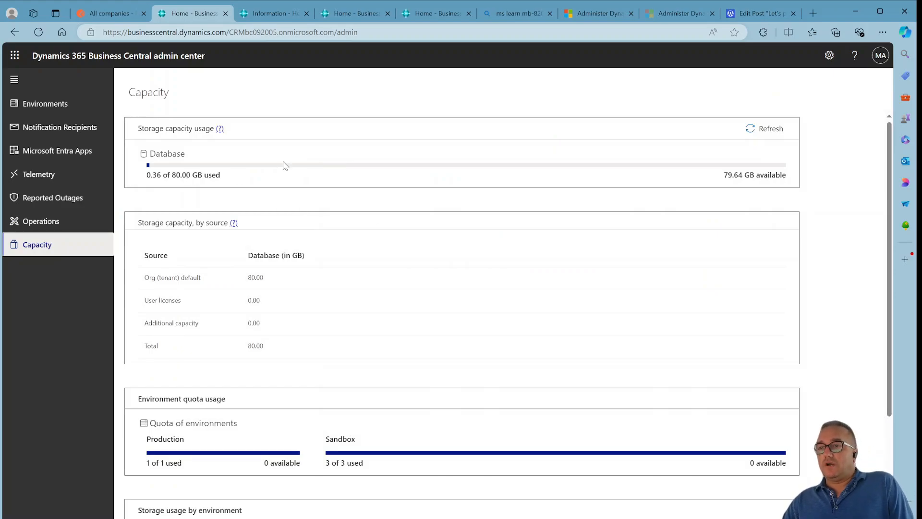
Examine the Capacity page's database storage, environment quota and storage usage by environment.
double_click(180, 175)
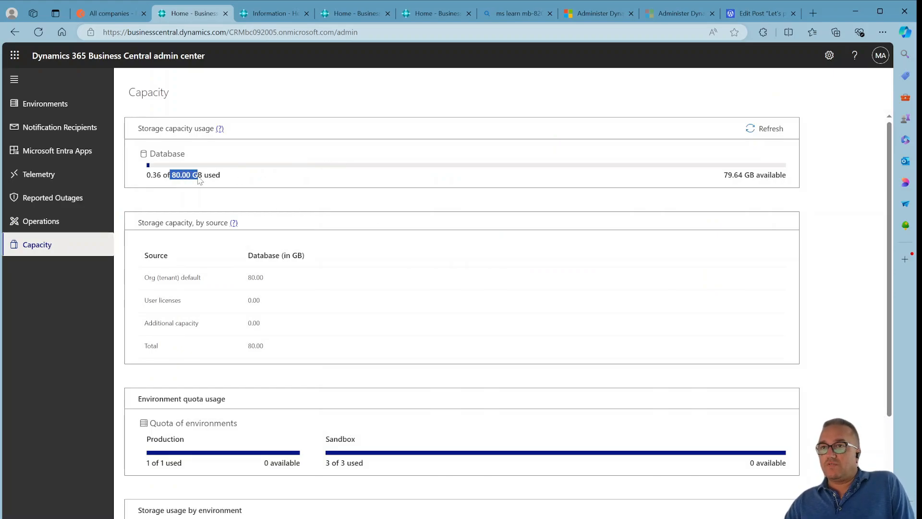
click(226, 189)
scroll(284, 212, down, 2)
scroll(291, 214, down, 1)
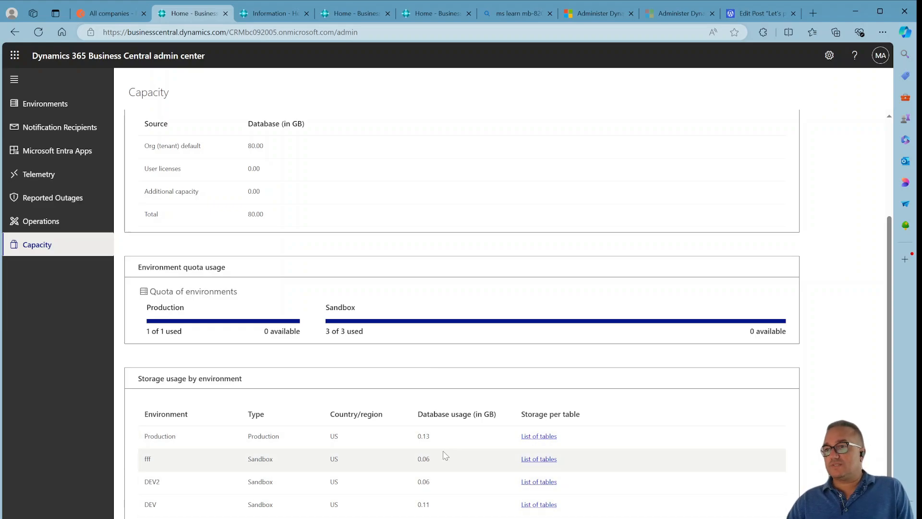
scroll(435, 440, up, 3)
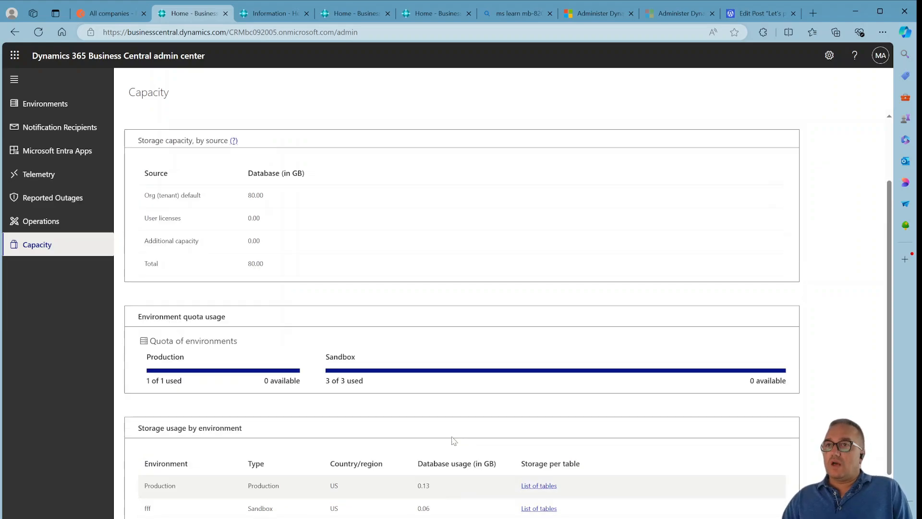
scroll(410, 333, down, 3)
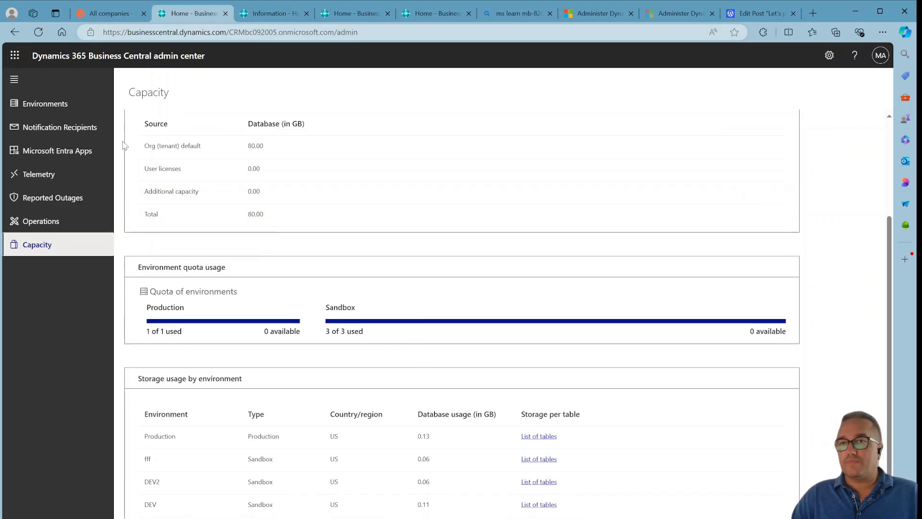
Open the Production environment's details and review its list of installed apps.
click(56, 102)
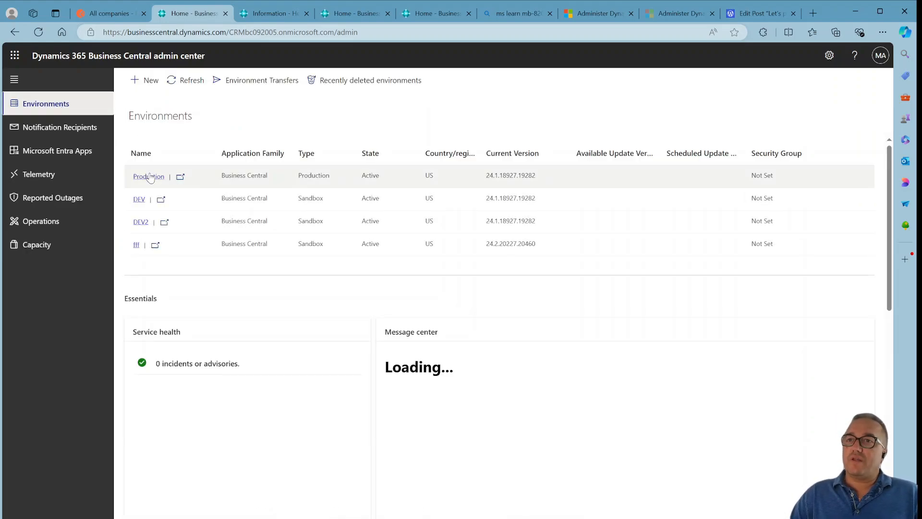
click(148, 177)
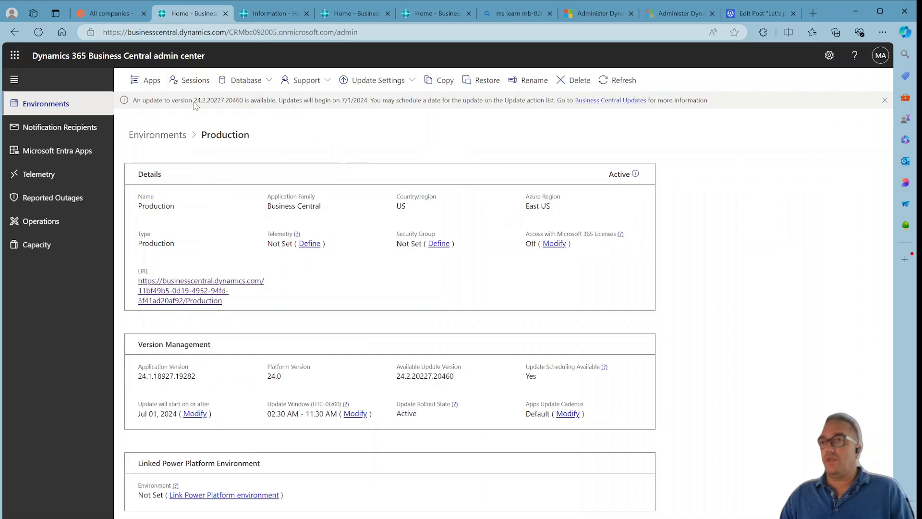
click(152, 81)
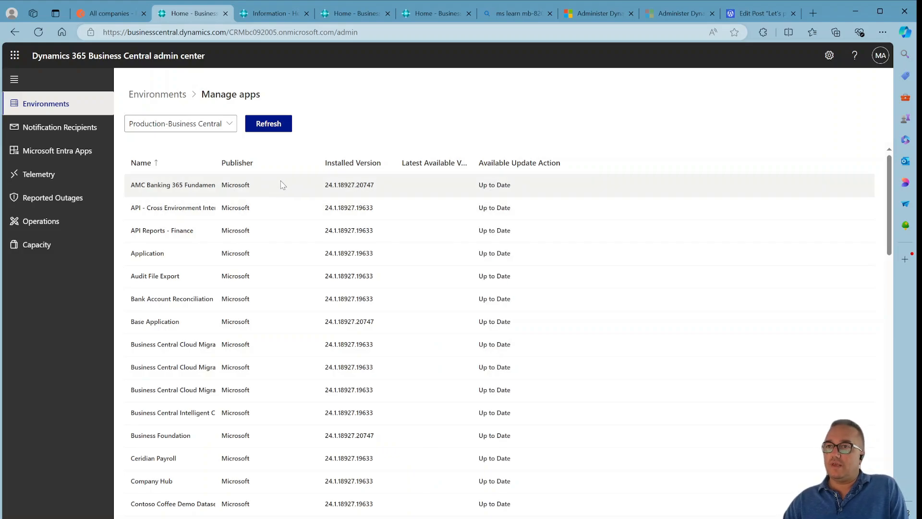
scroll(294, 190, down, 10)
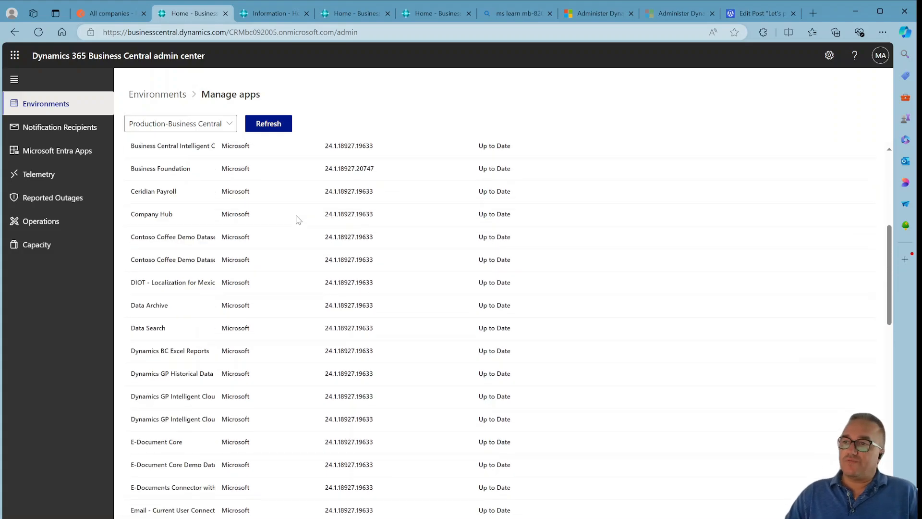
scroll(285, 264, down, 5)
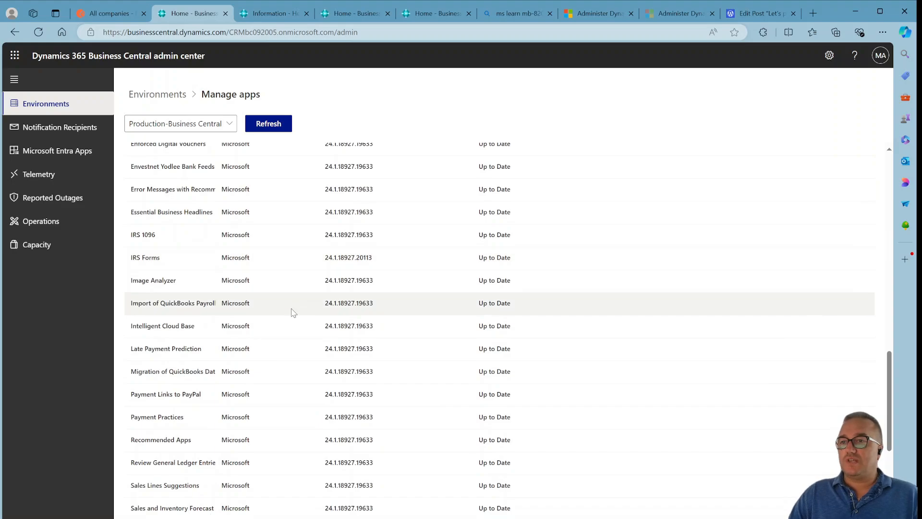
scroll(290, 311, up, 15)
scroll(292, 312, down, 20)
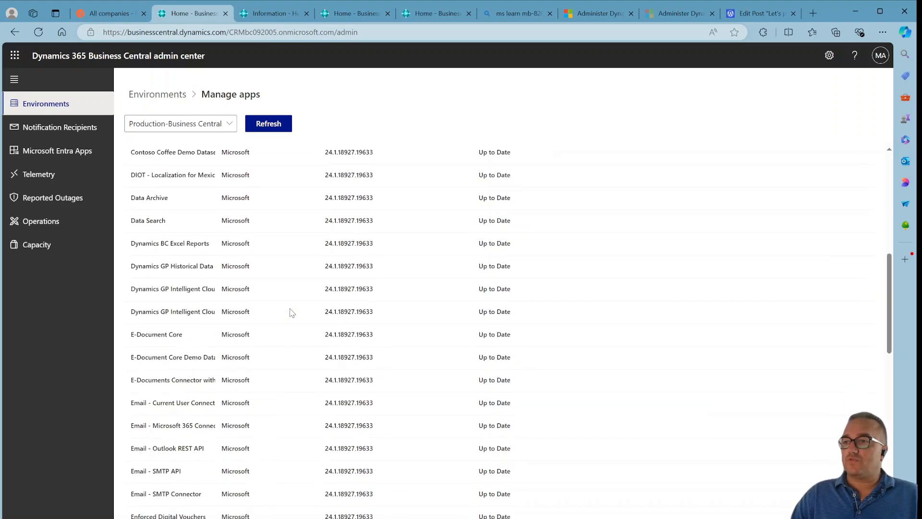
scroll(290, 313, up, 20)
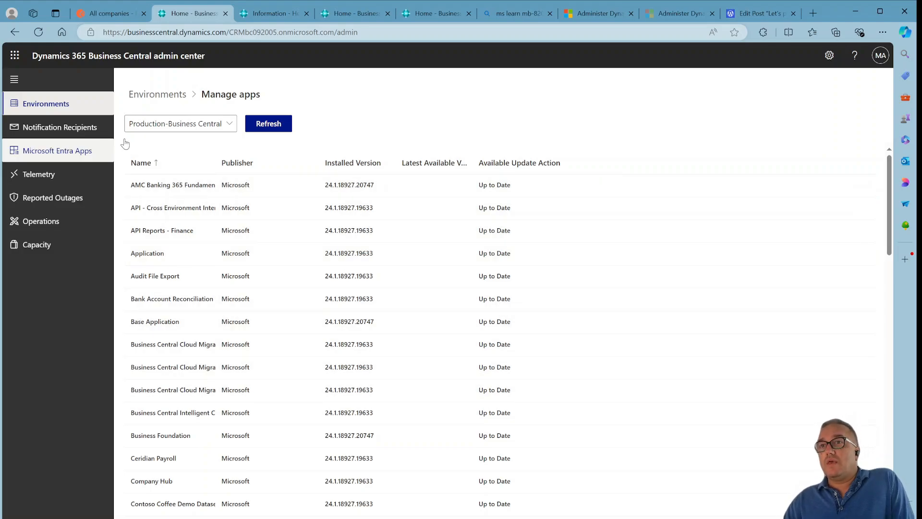
Return to the environments list, open the Production environment again, and open its session management.
click(15, 32)
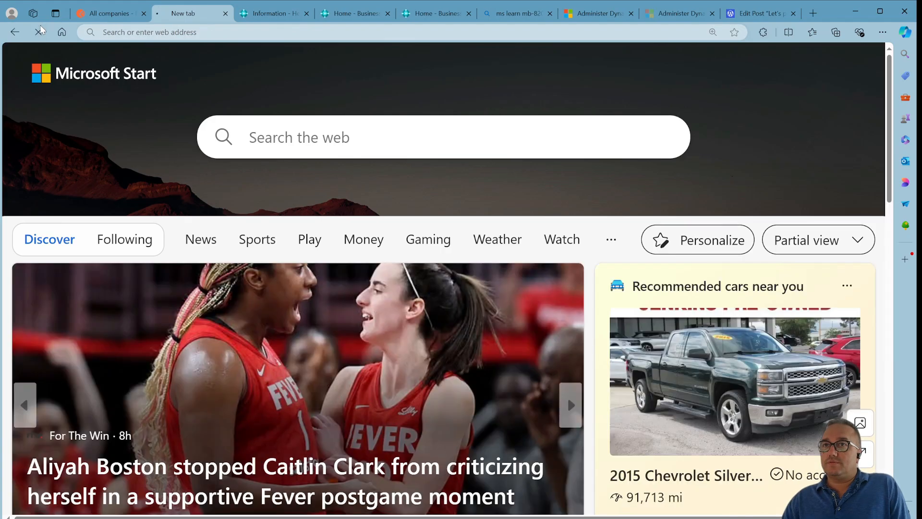
click(39, 32)
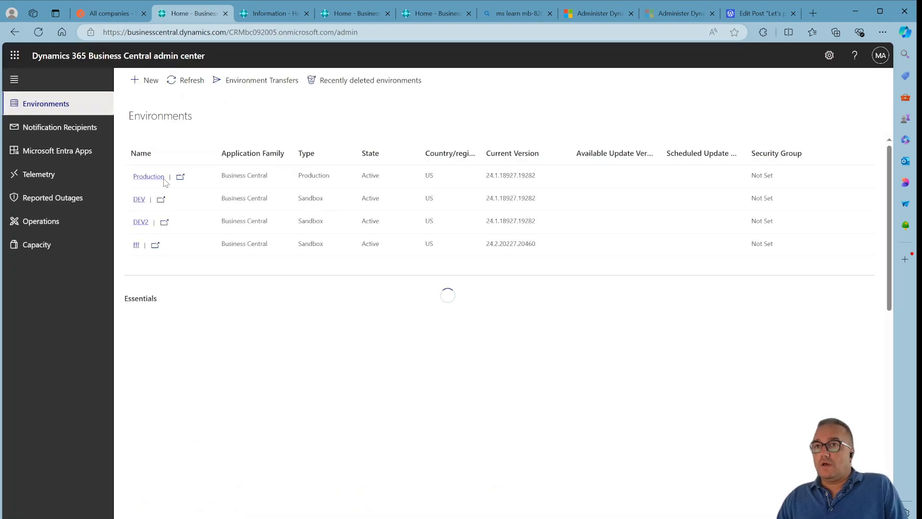
click(156, 177)
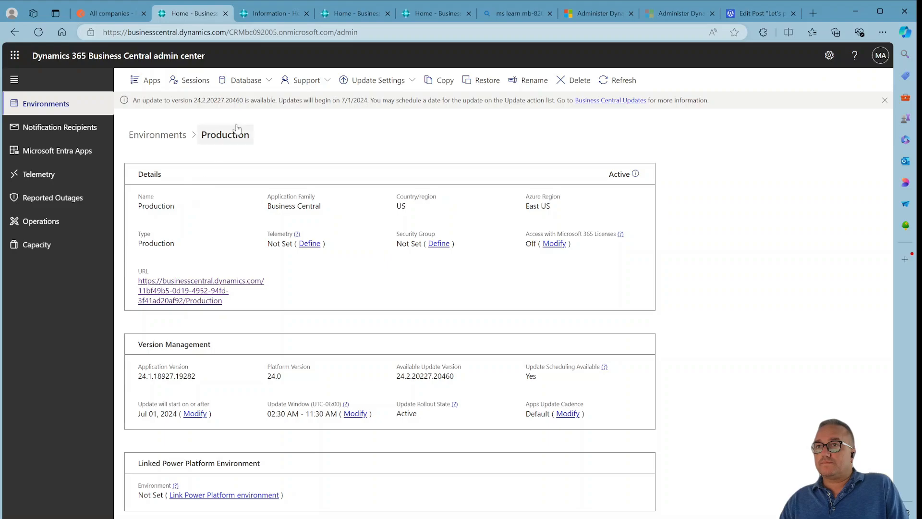
click(192, 86)
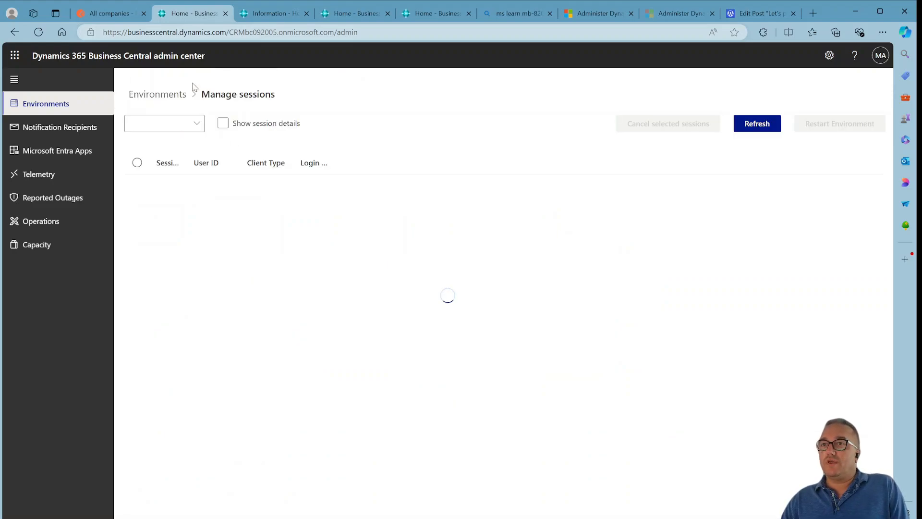
Switch the sessions view to the DEV-Business Central environment, refresh it, and select the active session.
click(210, 130)
click(204, 140)
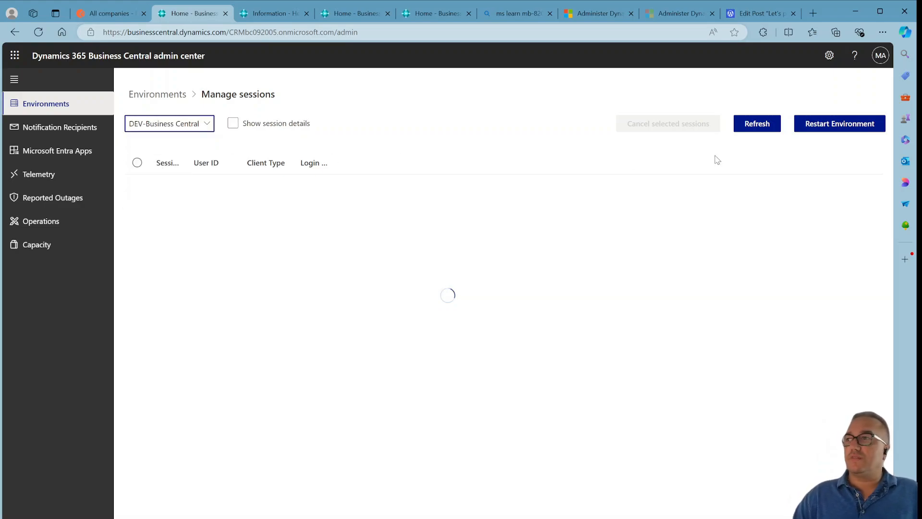
click(758, 124)
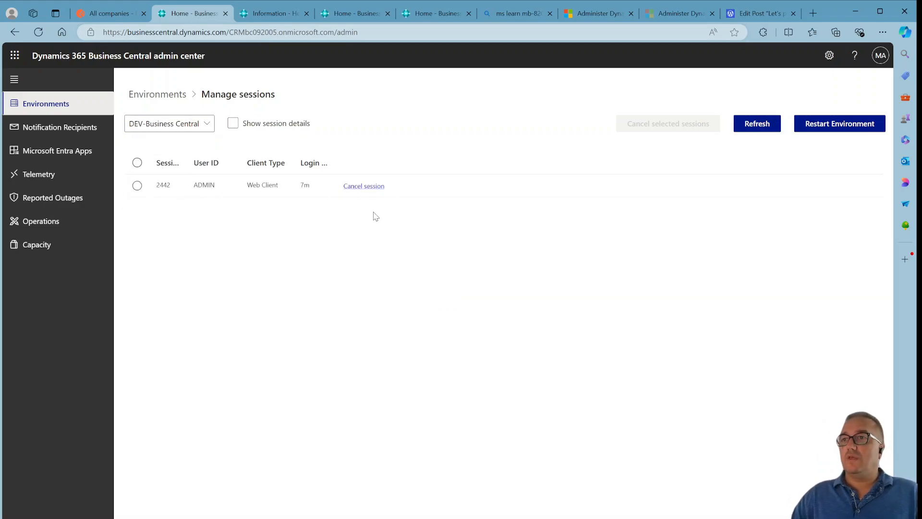
click(221, 188)
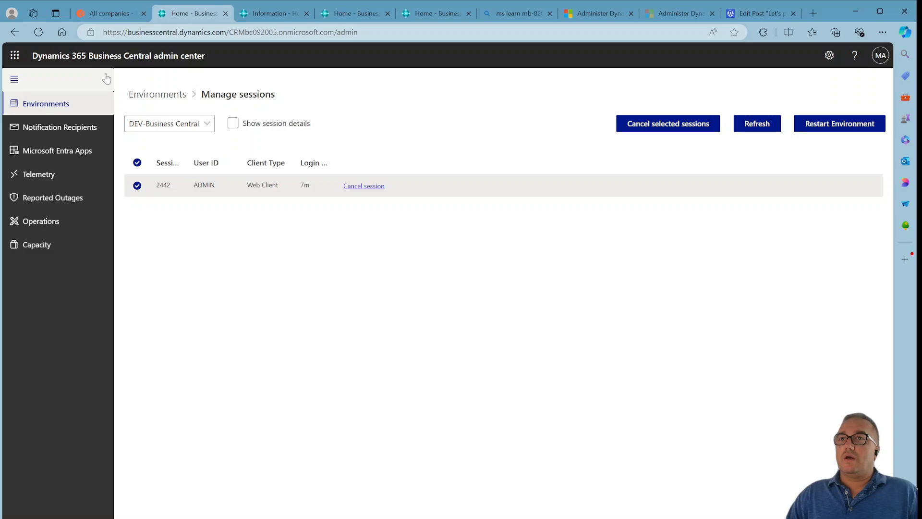
Return to the environments list, open the Production environment, and examine its Database, Support and Update Settings menus.
click(56, 112)
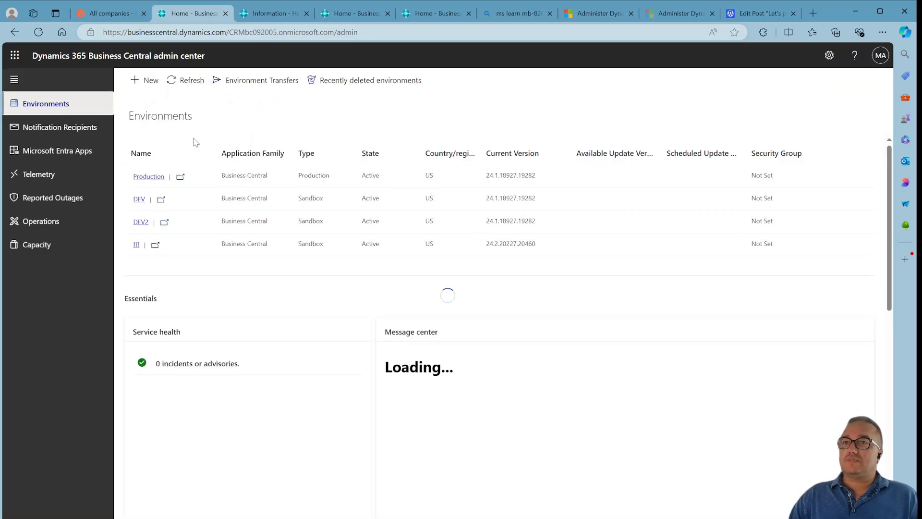
click(149, 176)
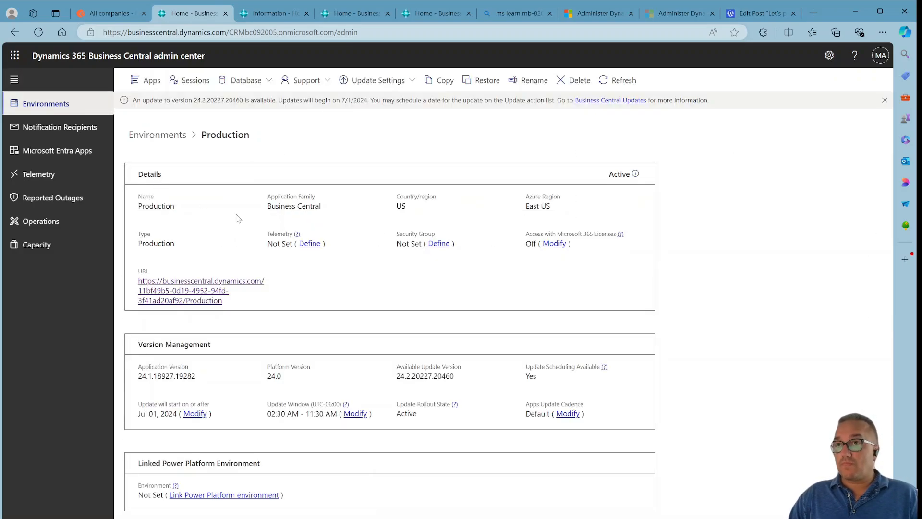
click(242, 80)
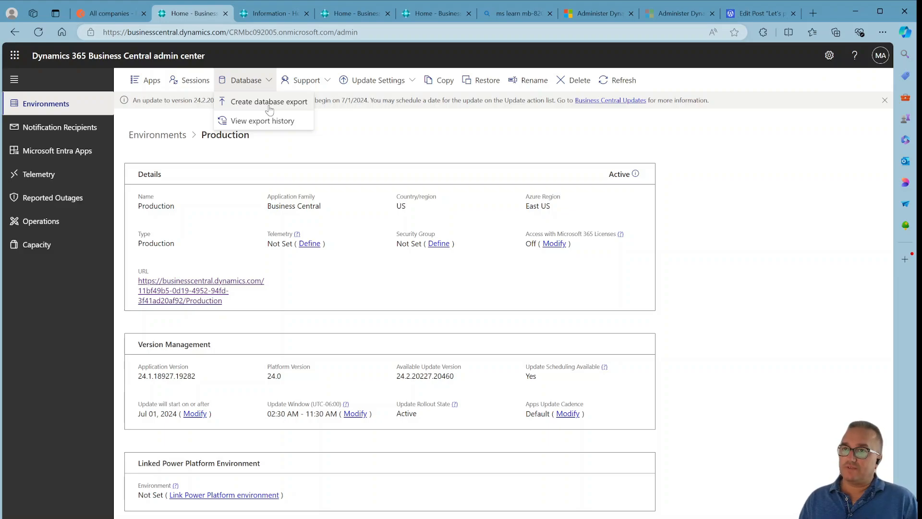
click(312, 81)
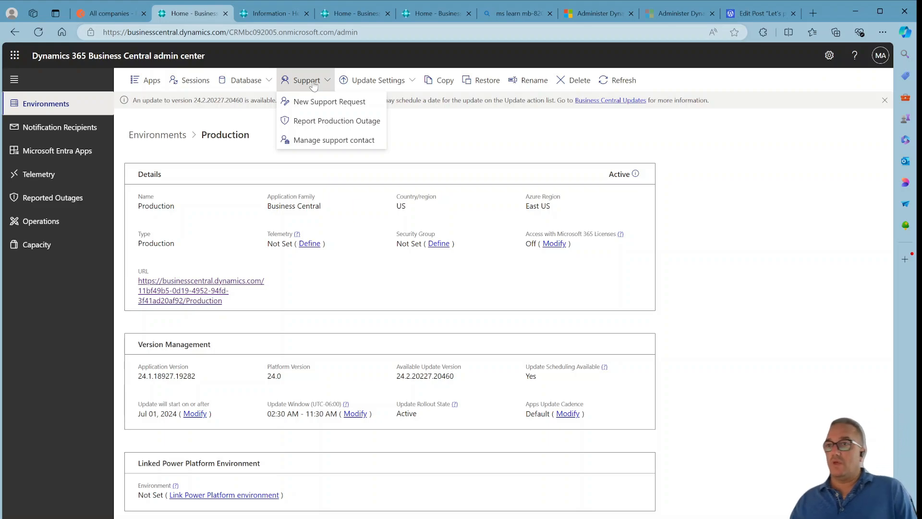
click(347, 478)
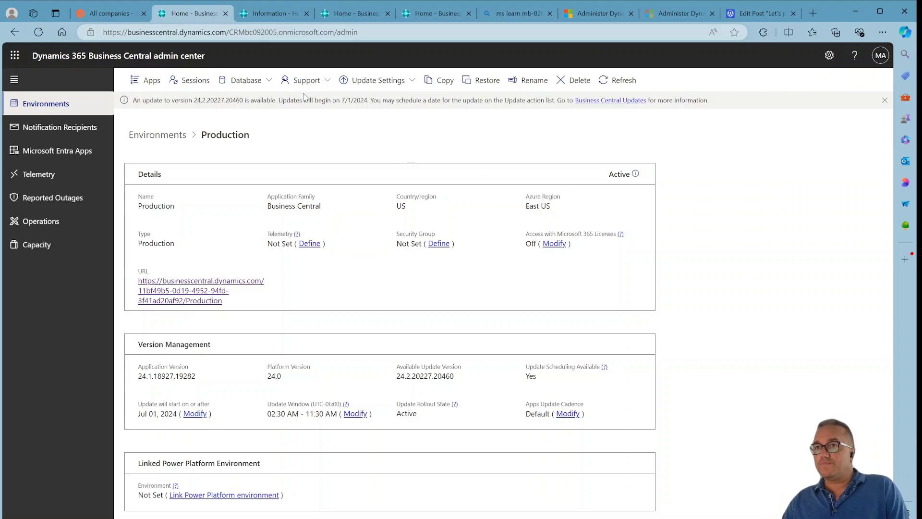
click(383, 81)
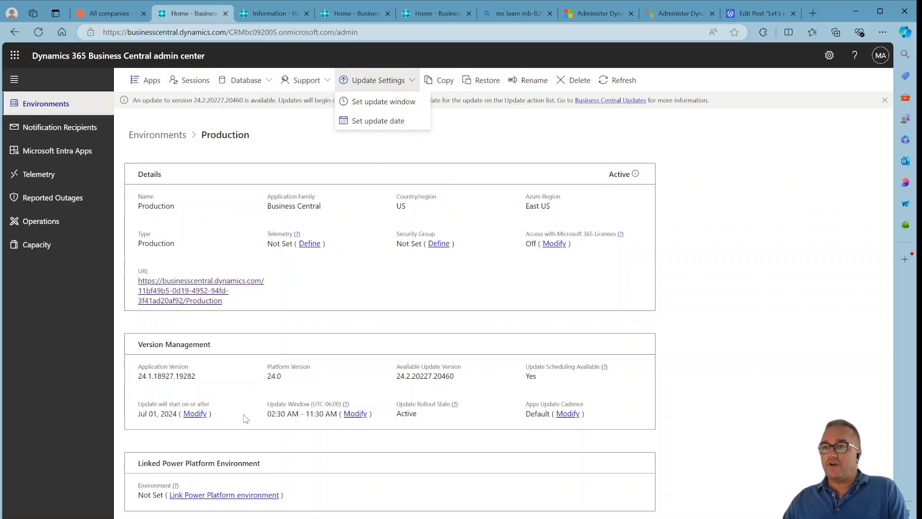
Reopen the Production environment, open its scheduled update date settings, try the outside-window option and date picker, and cancel.
click(42, 107)
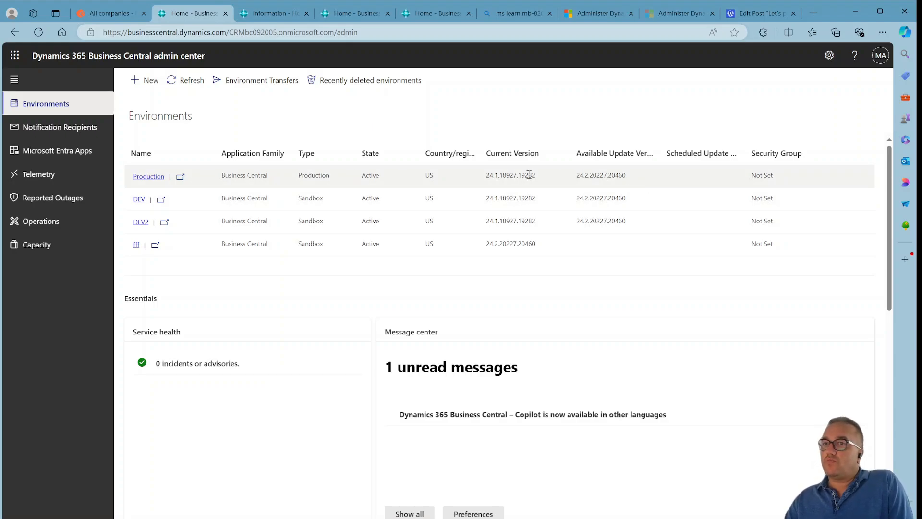
click(153, 177)
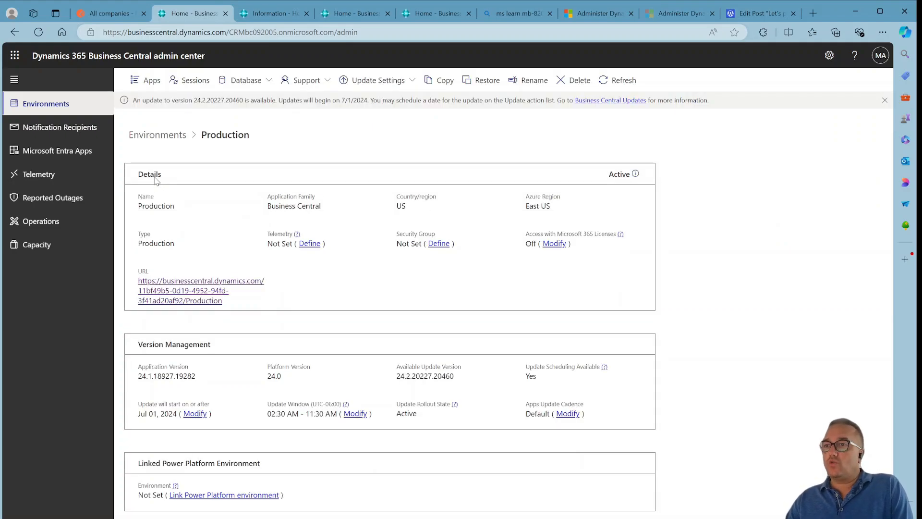
click(198, 415)
click(625, 393)
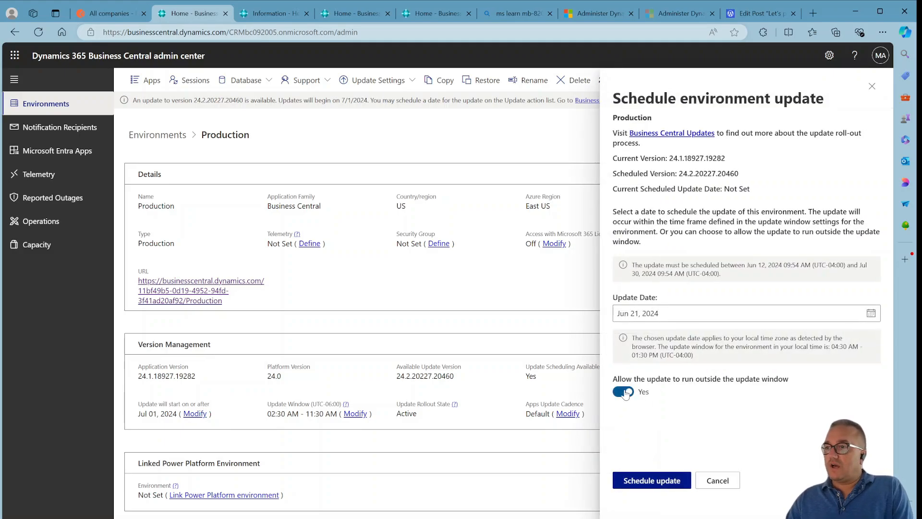
click(678, 316)
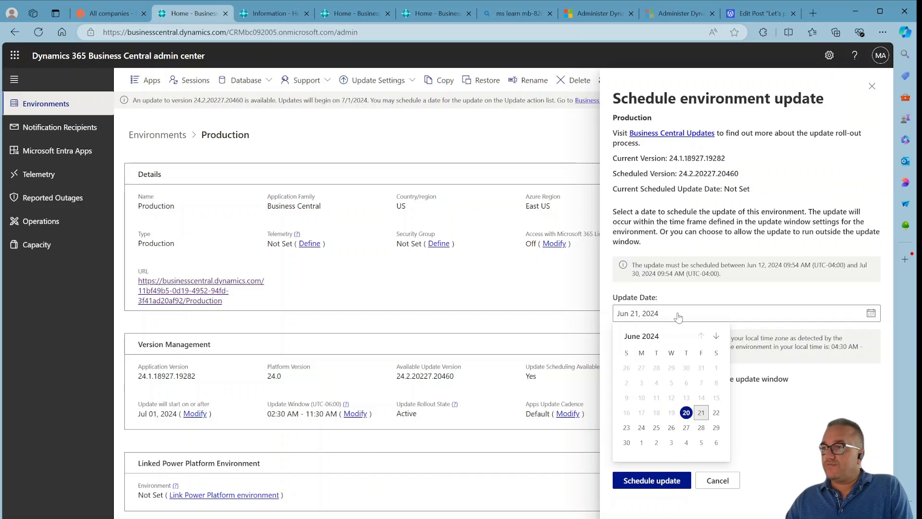
click(718, 480)
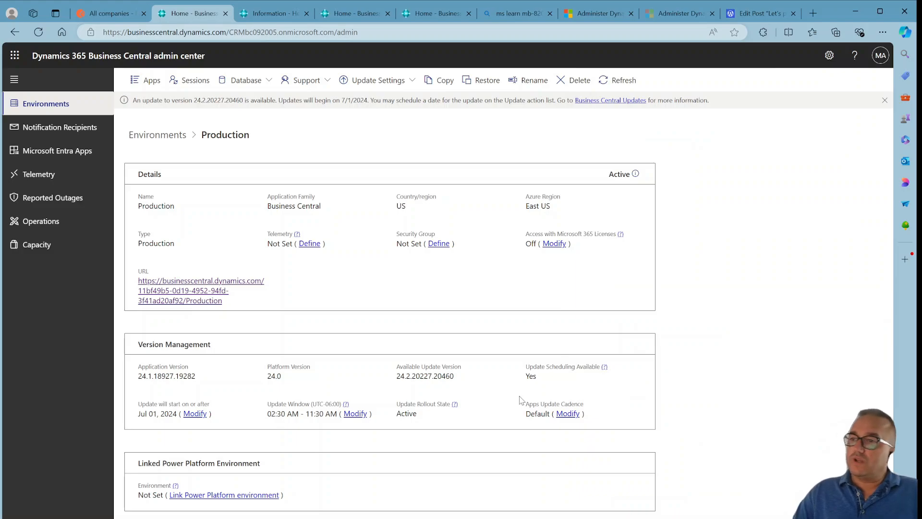
Browse the environments list, view the recently deleted environments, and reopen the Production environment.
click(48, 112)
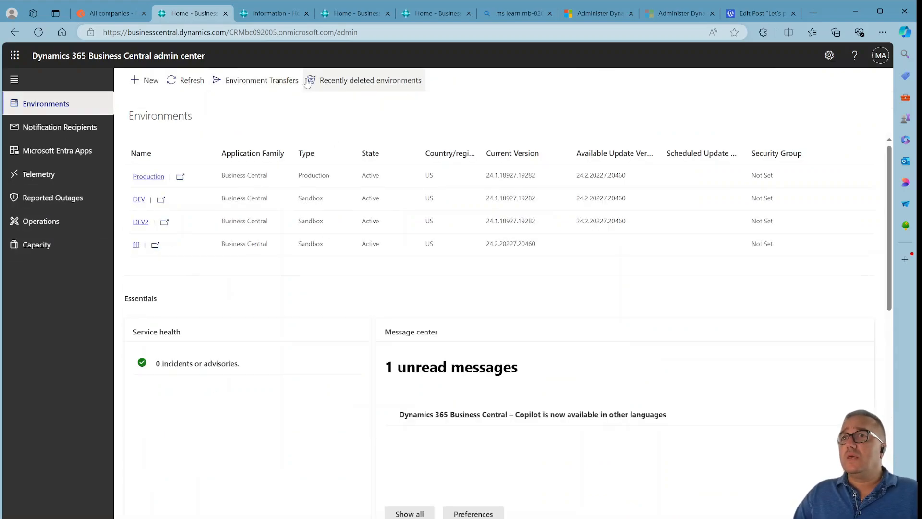
click(150, 177)
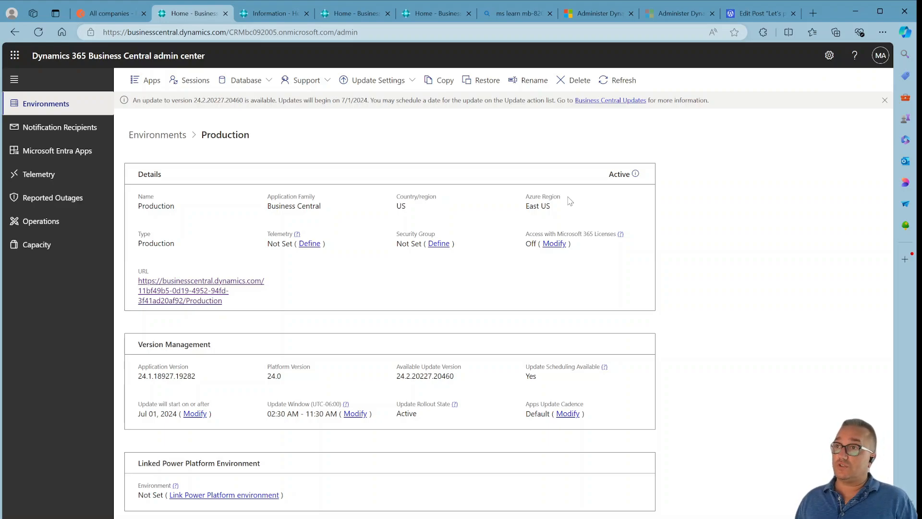
click(67, 111)
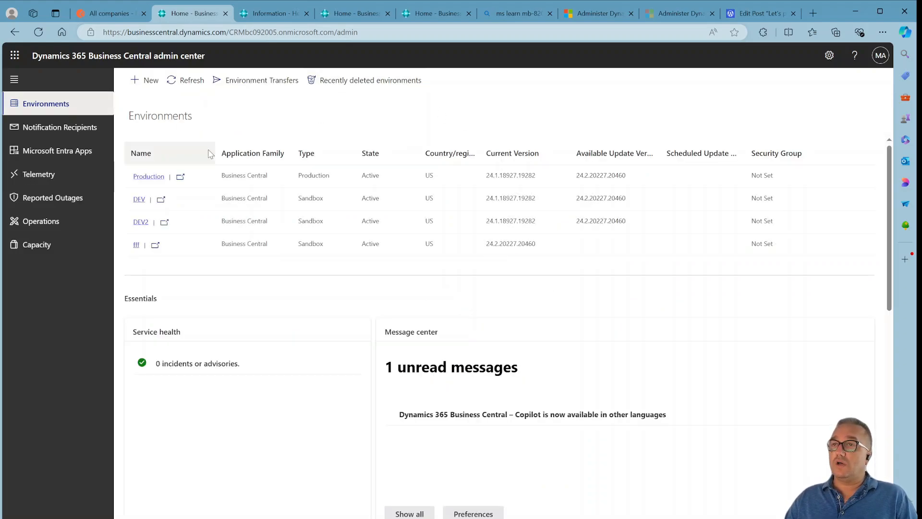
click(382, 91)
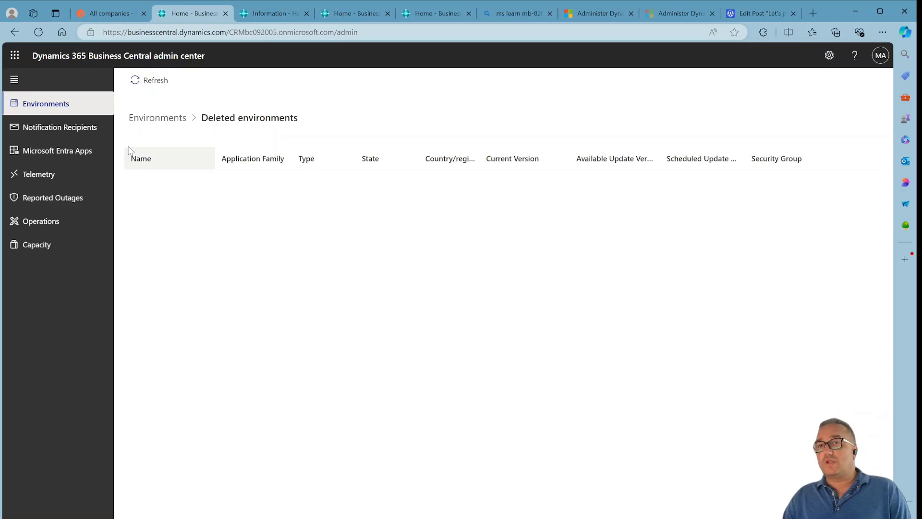
click(70, 109)
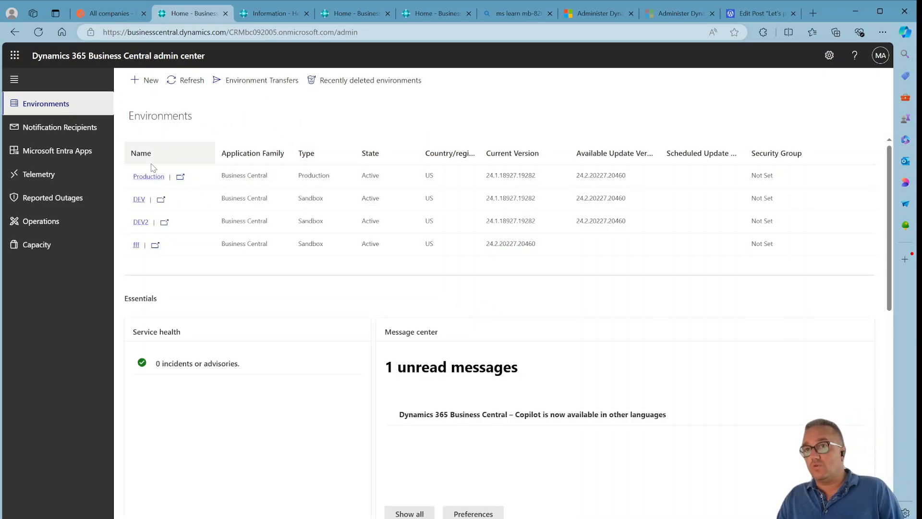
click(149, 177)
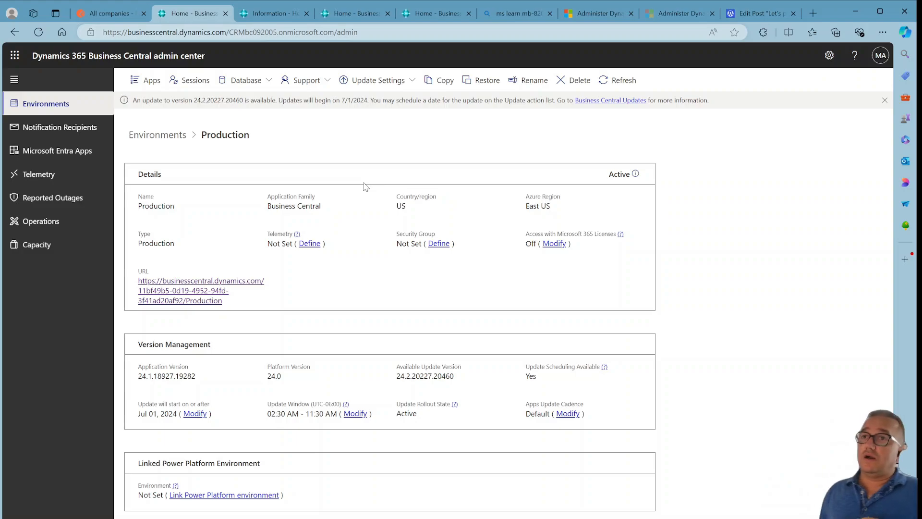
Switch to the Business Central client tab and close the Help & Support pane.
click(268, 11)
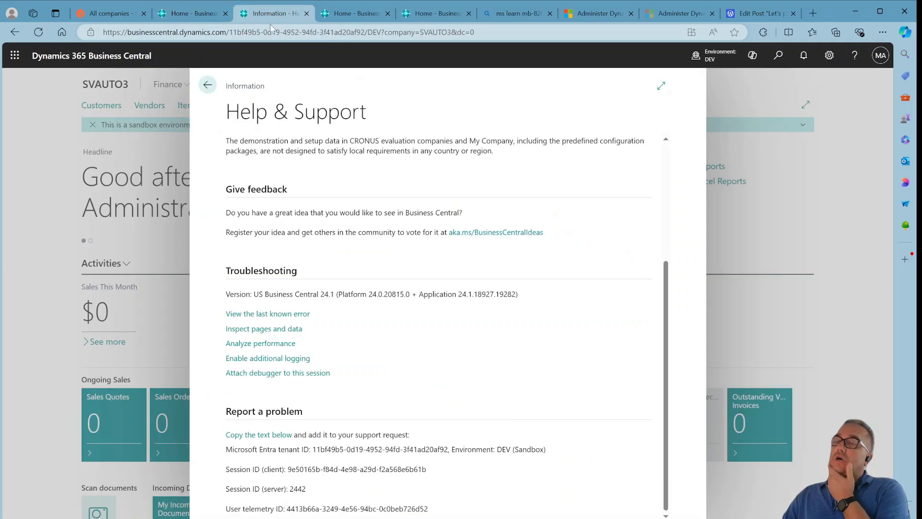
click(208, 85)
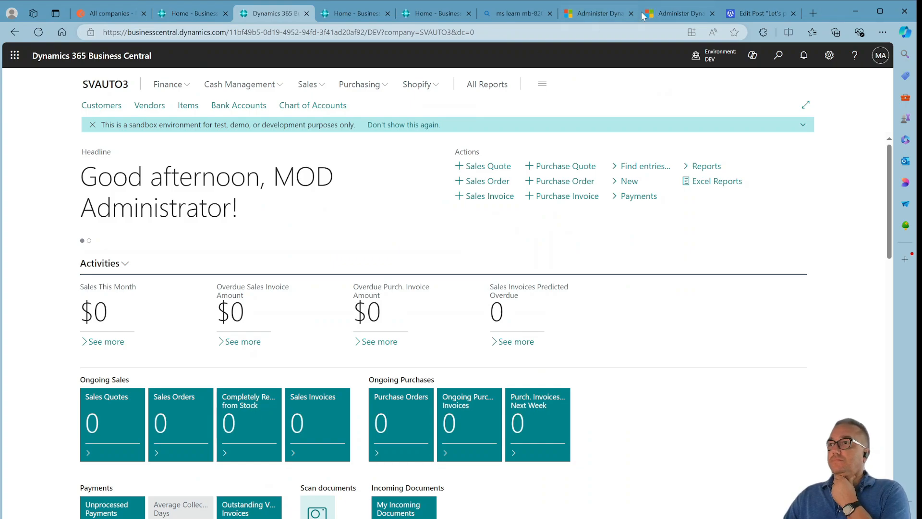
Switch to the Microsoft Learn module tab and open the 'Use APIs for automation and administration' unit.
click(610, 12)
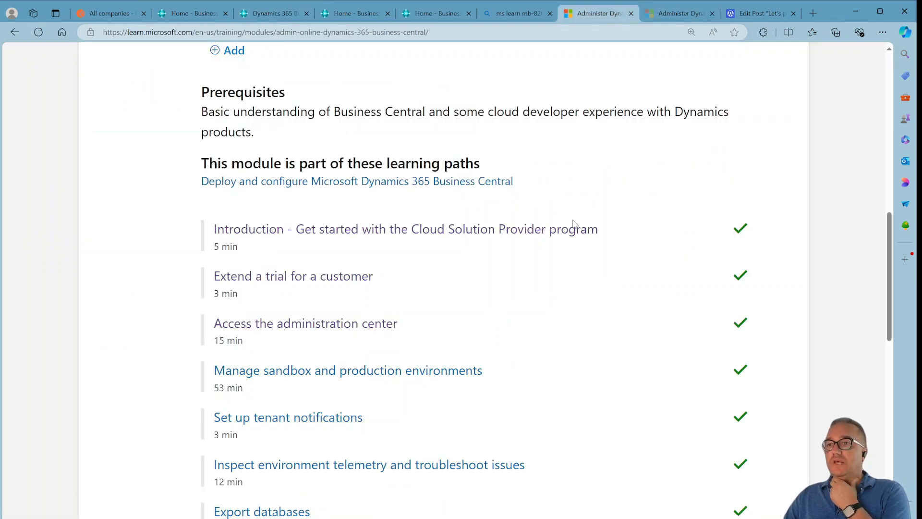
scroll(473, 399, down, 5)
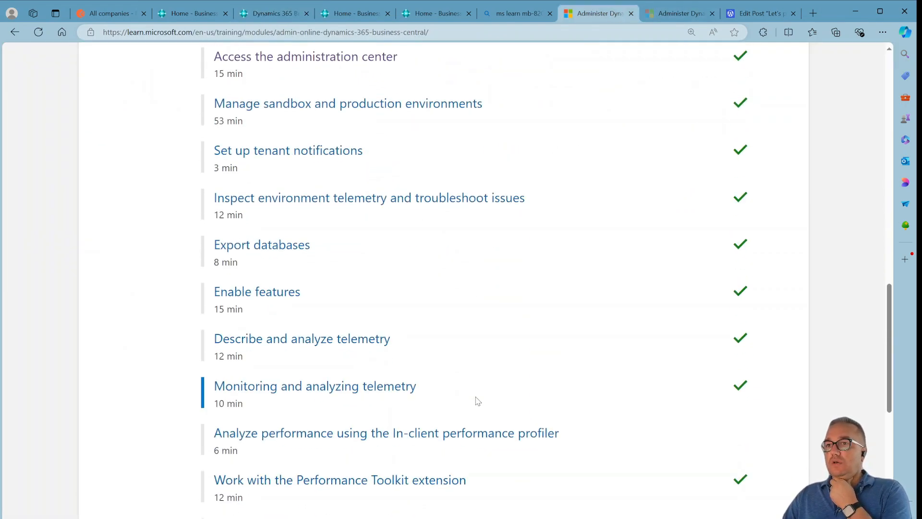
scroll(488, 363, down, 3)
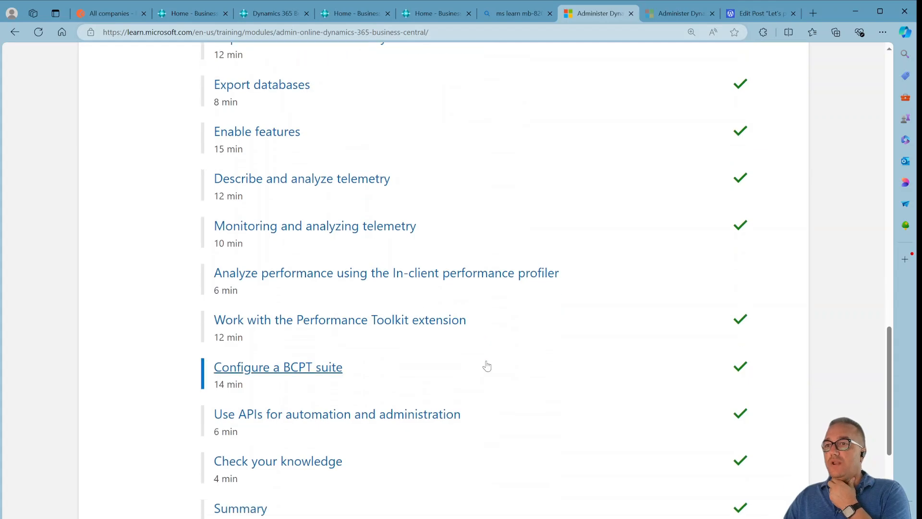
scroll(486, 366, down, 2)
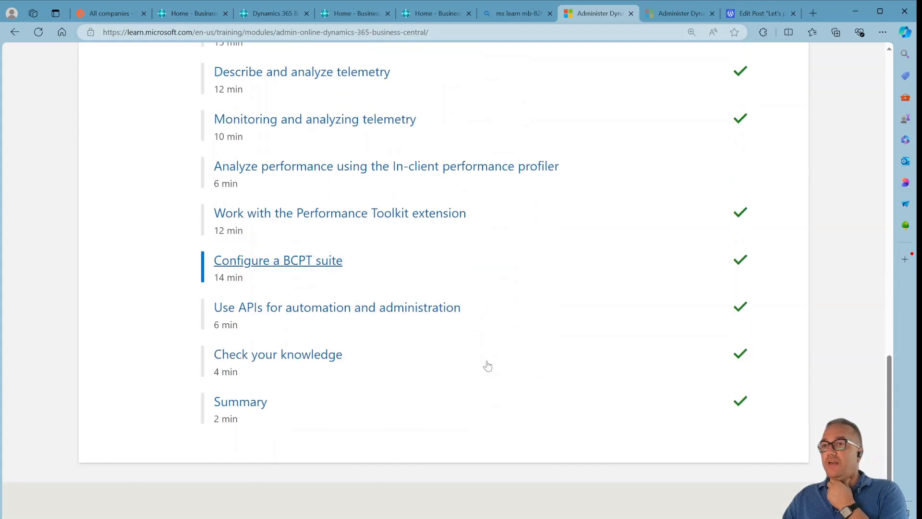
click(288, 313)
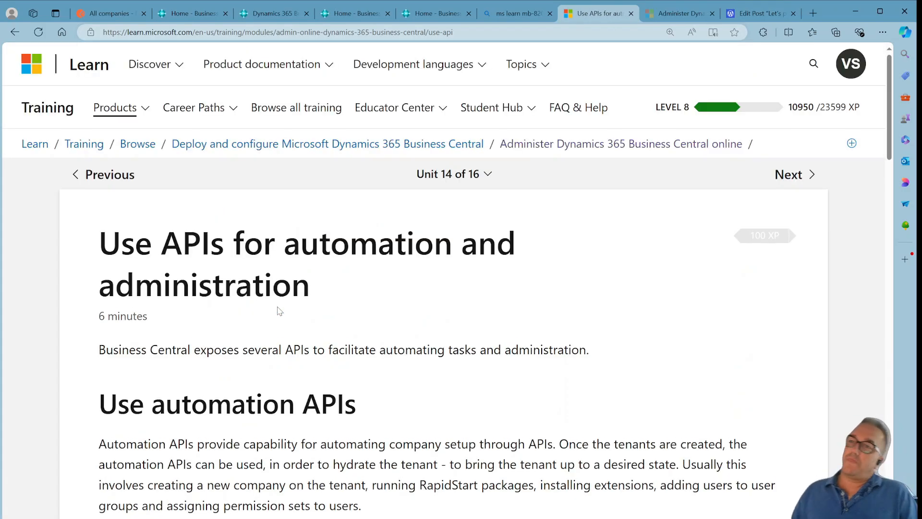
Read through the unit's automation APIs list and the Business Central Admin Center API section.
scroll(621, 326, down, 4)
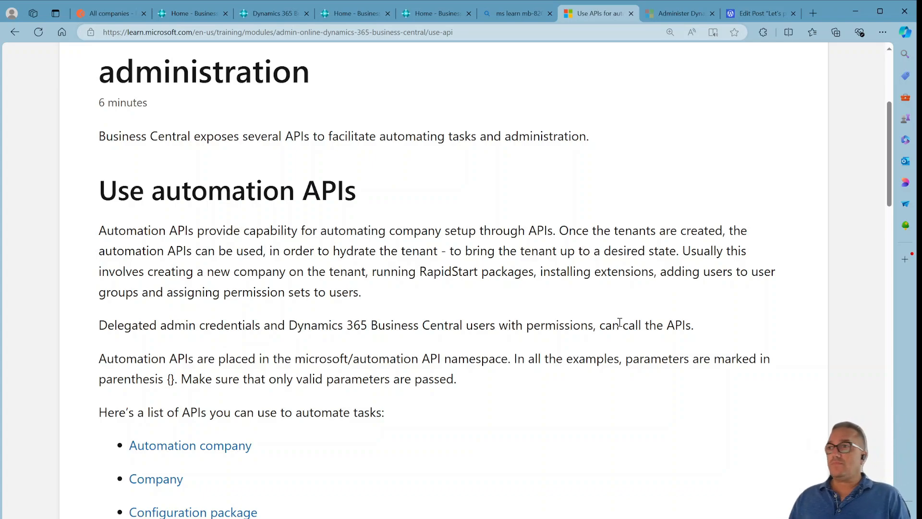
scroll(652, 277, down, 2)
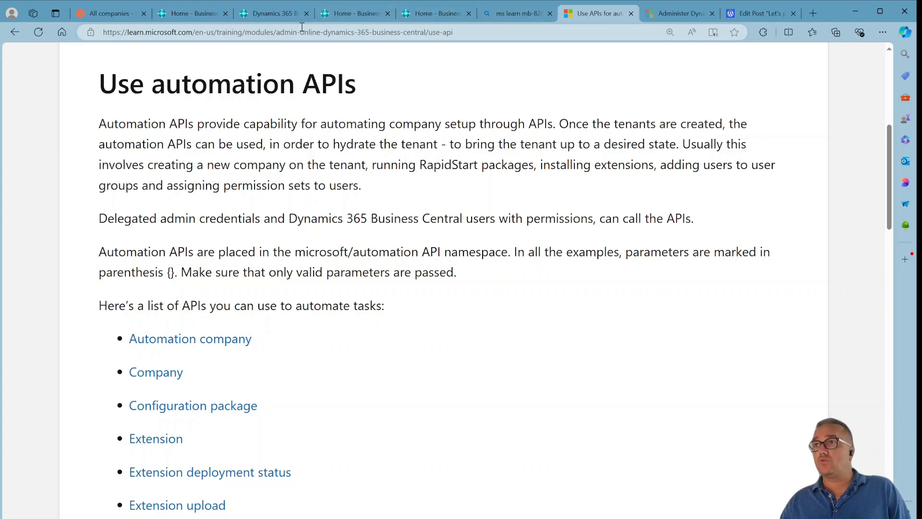
scroll(286, 265, down, 2)
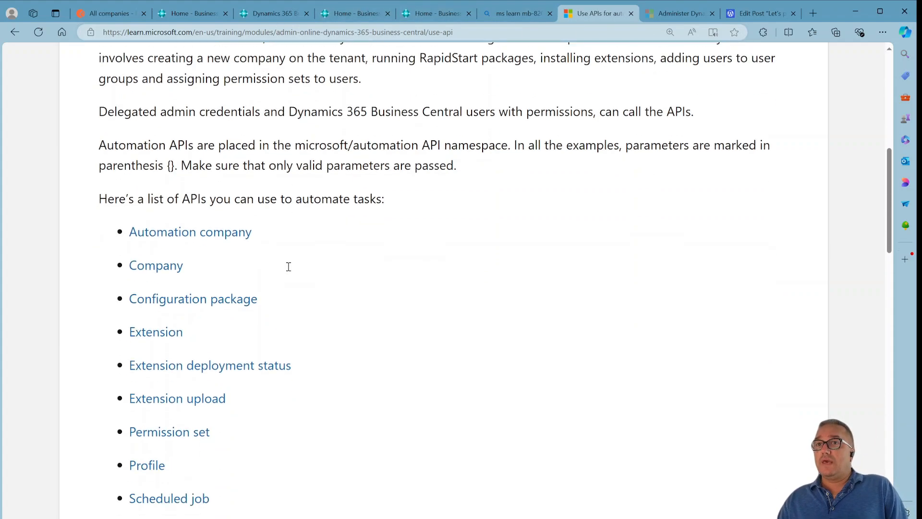
scroll(288, 267, up, 2)
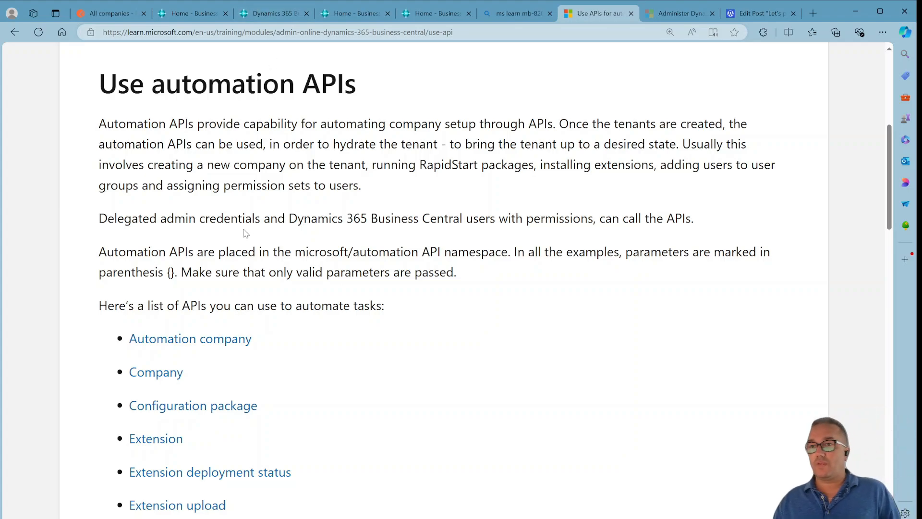
scroll(245, 233, down, 2)
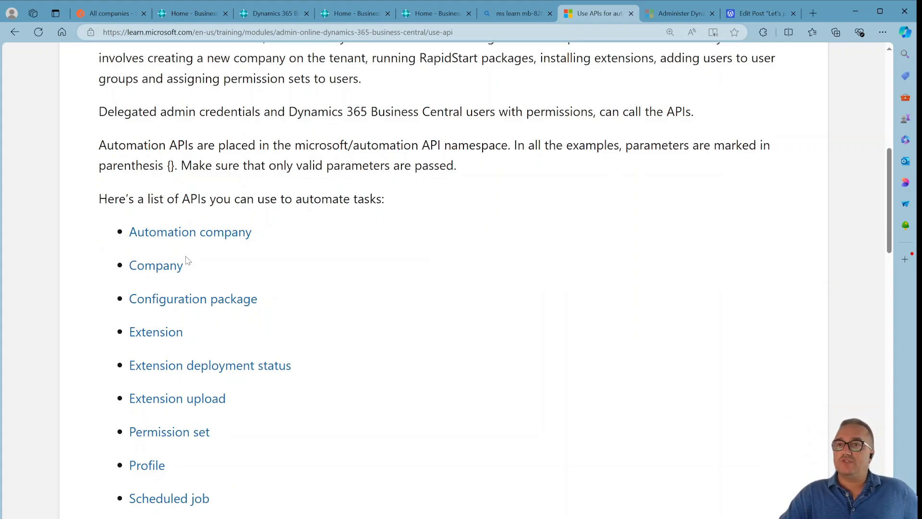
scroll(304, 322, down, 2)
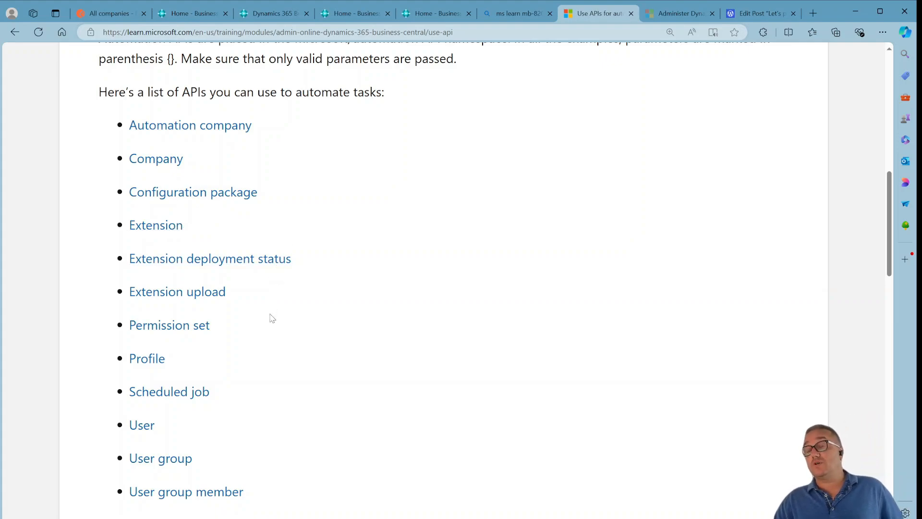
scroll(271, 317, down, 2)
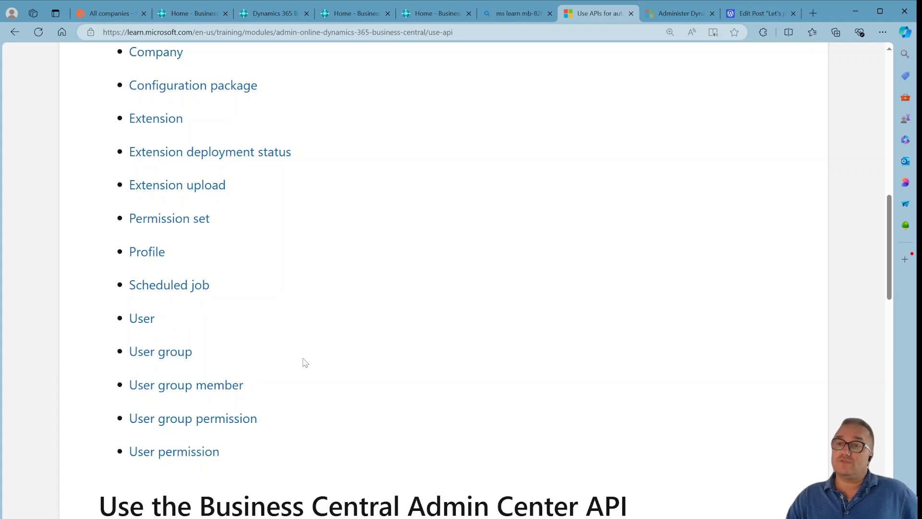
scroll(366, 371, down, 2)
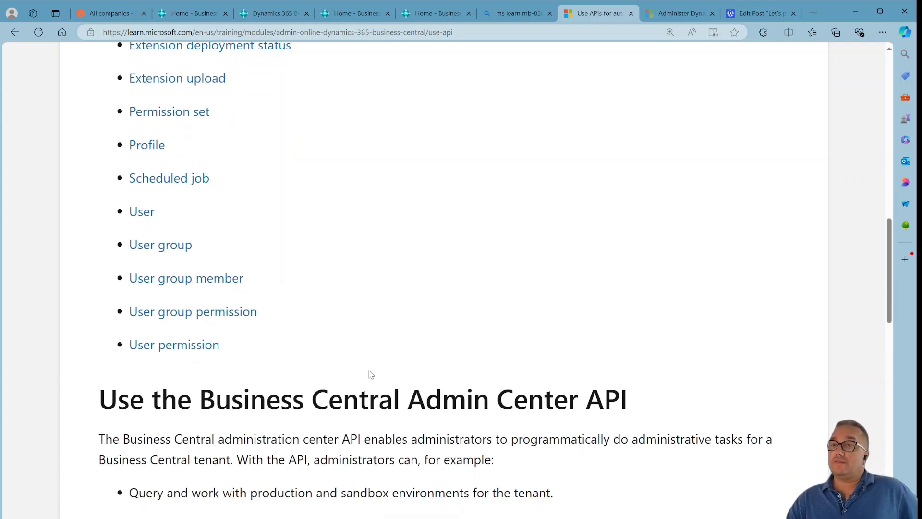
scroll(371, 373, up, 1)
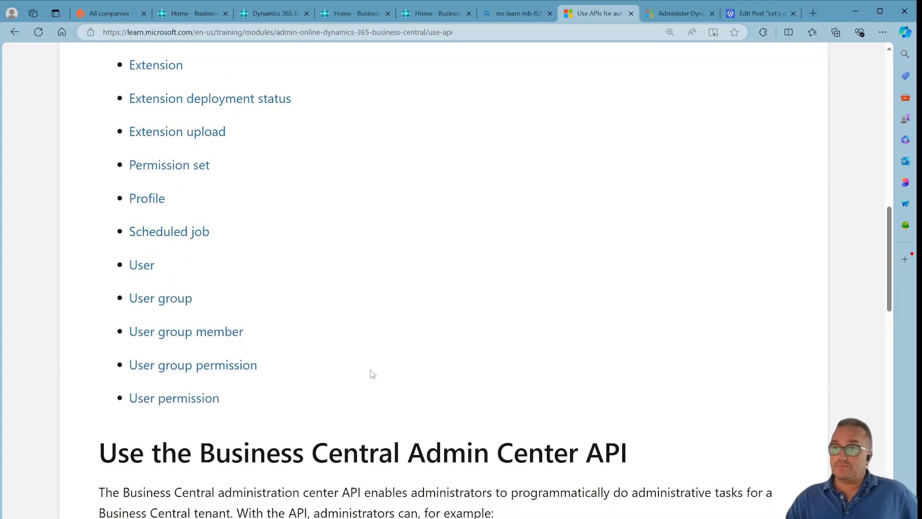
scroll(335, 408, down, 5)
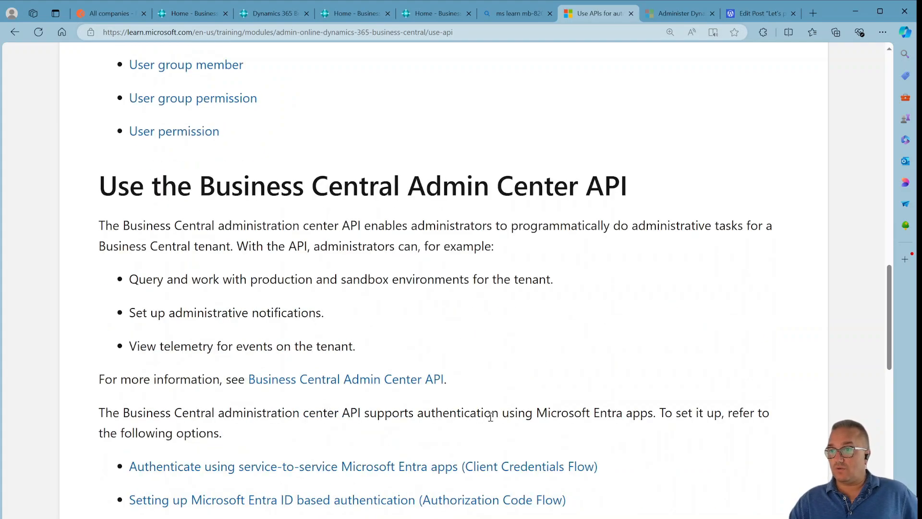
scroll(491, 416, down, 3)
scroll(508, 416, up, 3)
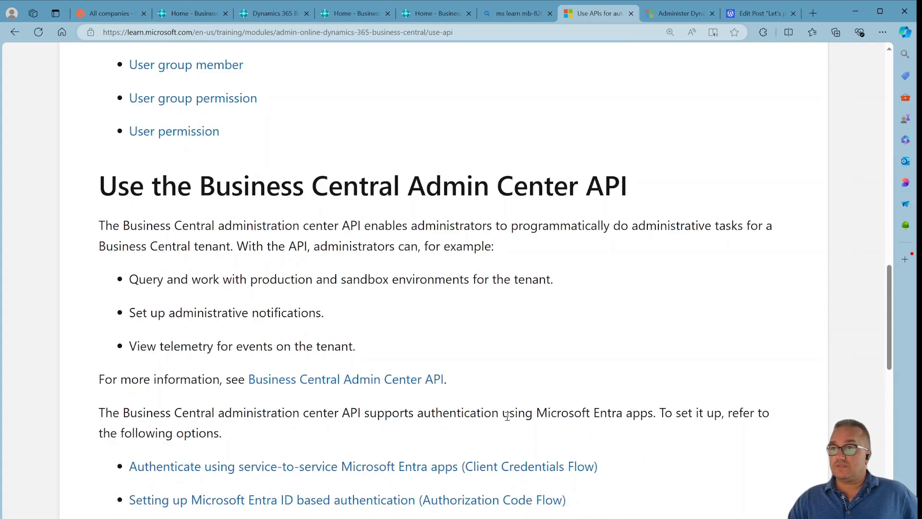
scroll(507, 416, down, 6)
scroll(513, 420, up, 13)
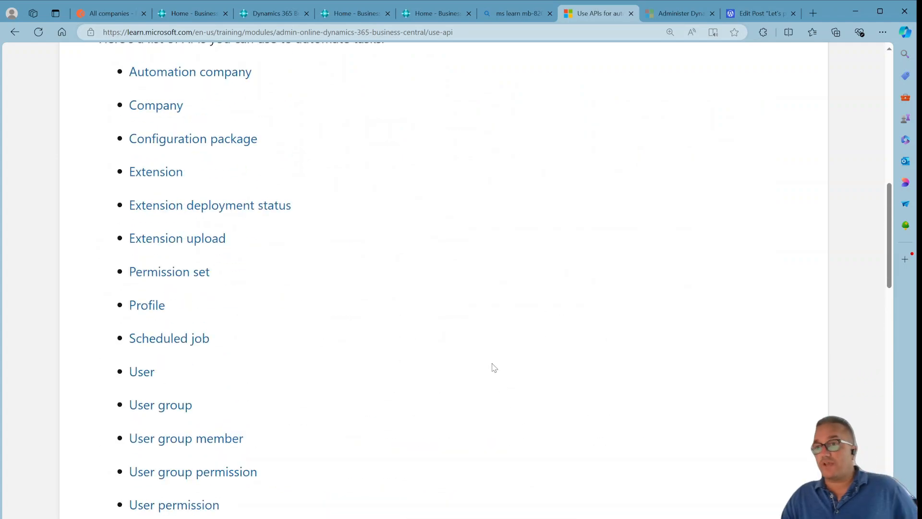
scroll(495, 374, up, 3)
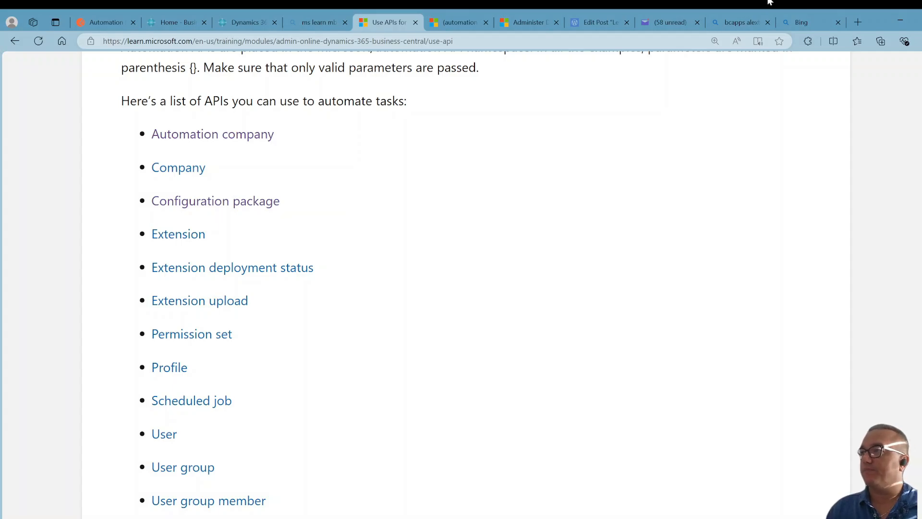
Switch to the Bing tab and open the svirlan.com Business Central Musings blog.
click(809, 24)
click(472, 43)
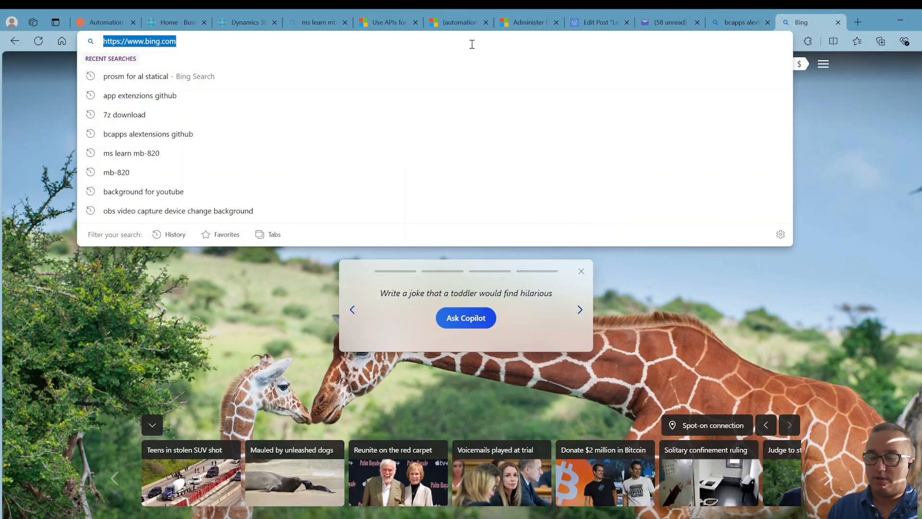
text(svirlan)
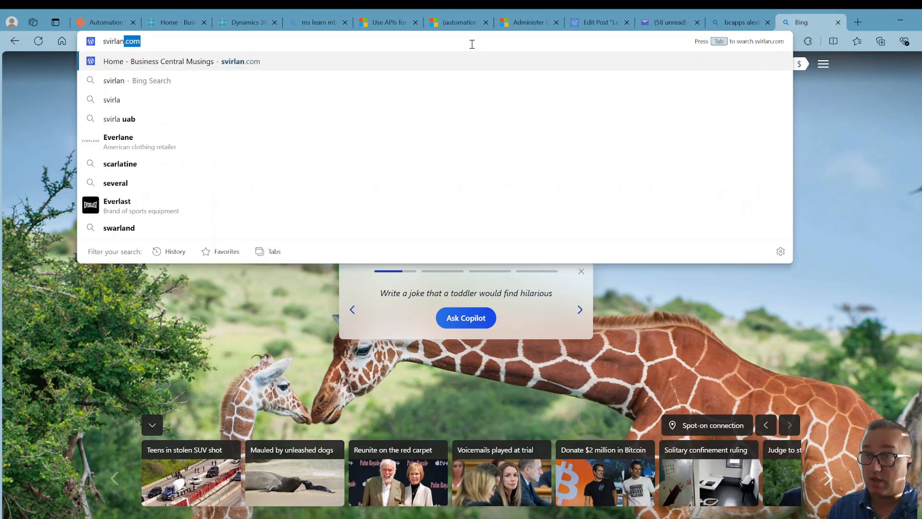
key(Return)
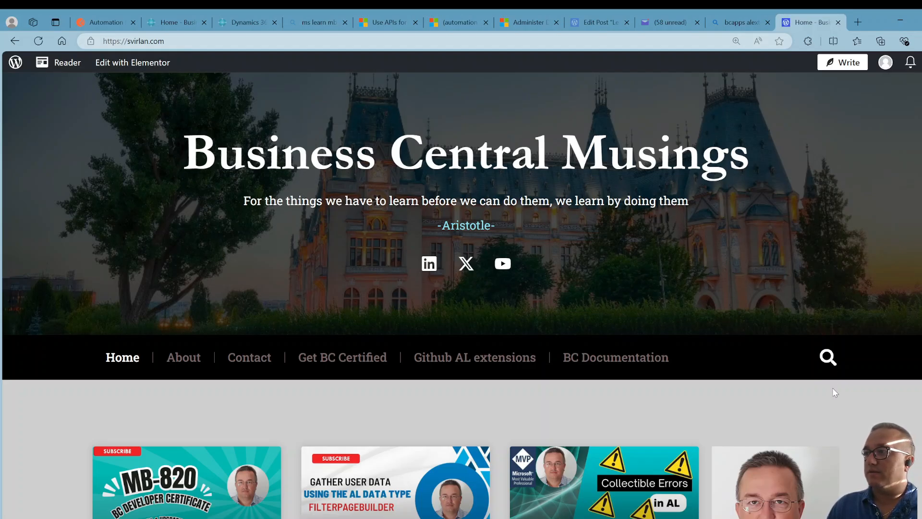
Search the blog for hidden extensions and scroll to the search results.
click(830, 361)
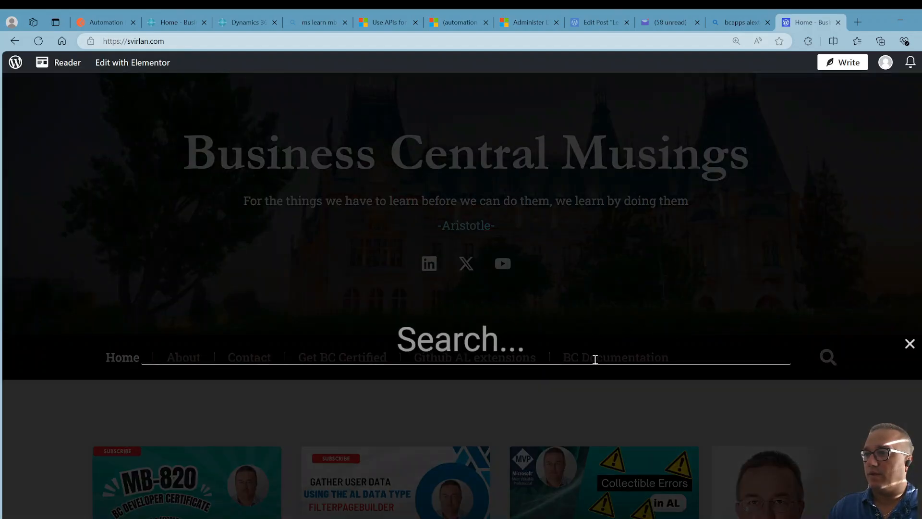
text(hid)
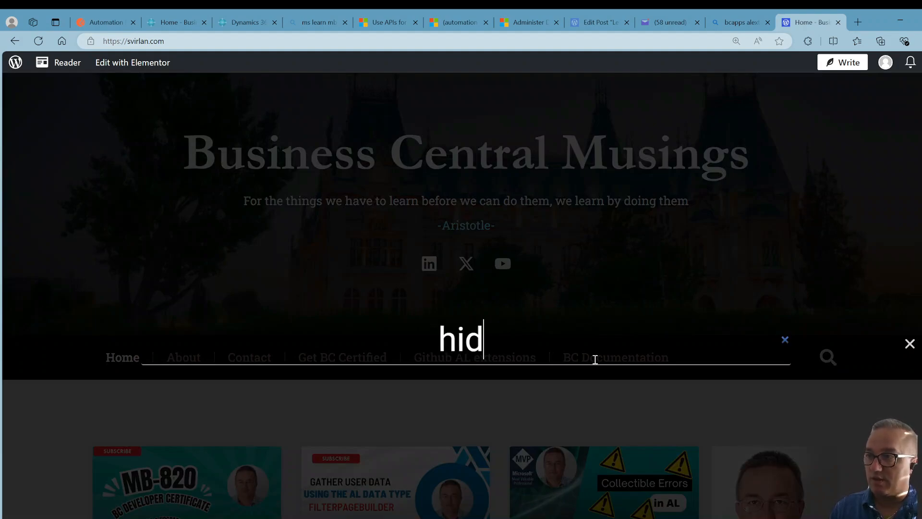
text(den ext)
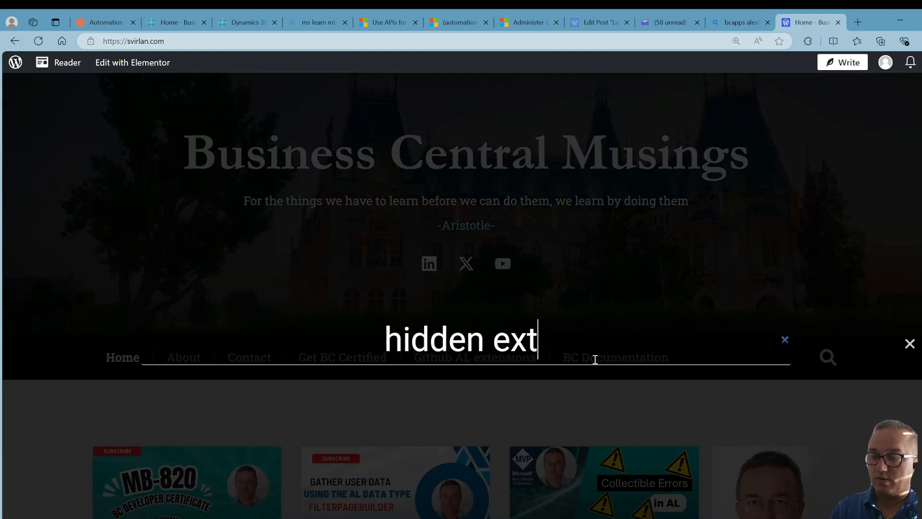
text(ensions)
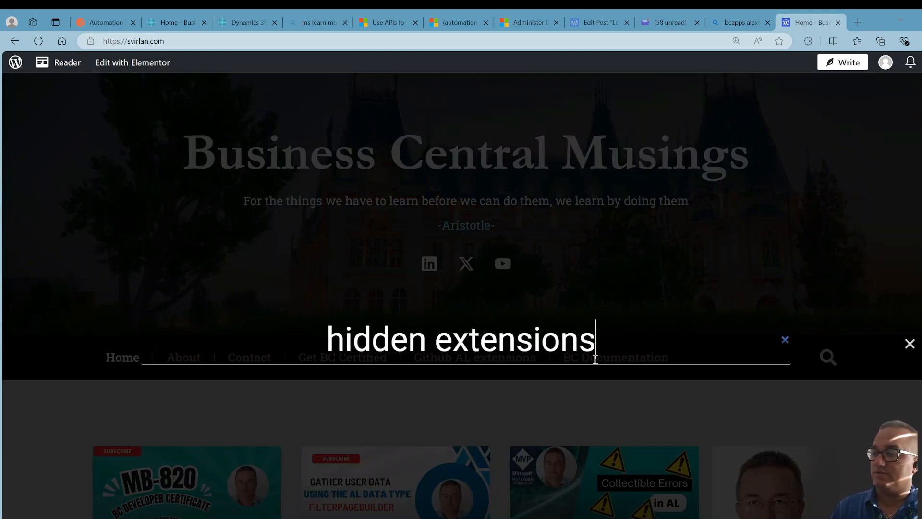
key(Return)
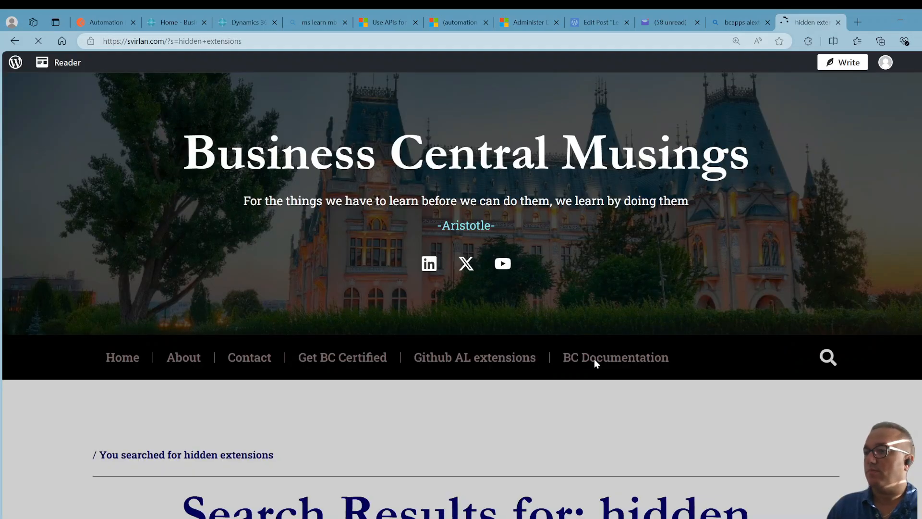
scroll(594, 471, down, 6)
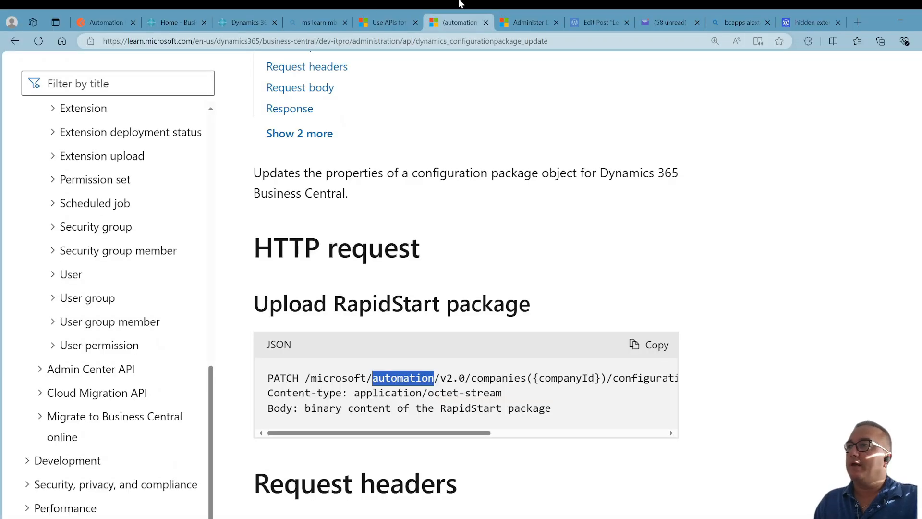
Switch to the bcapps search tab and navigate it to bing.com.
click(752, 21)
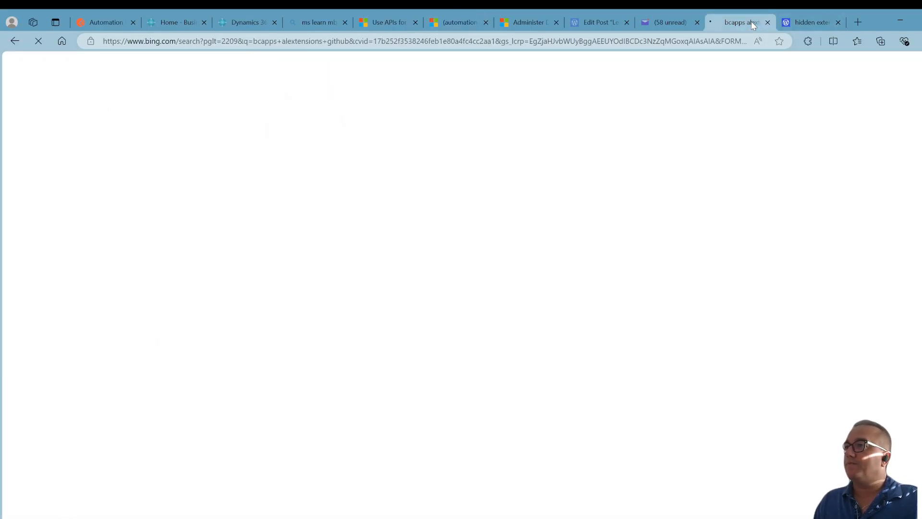
click(663, 42)
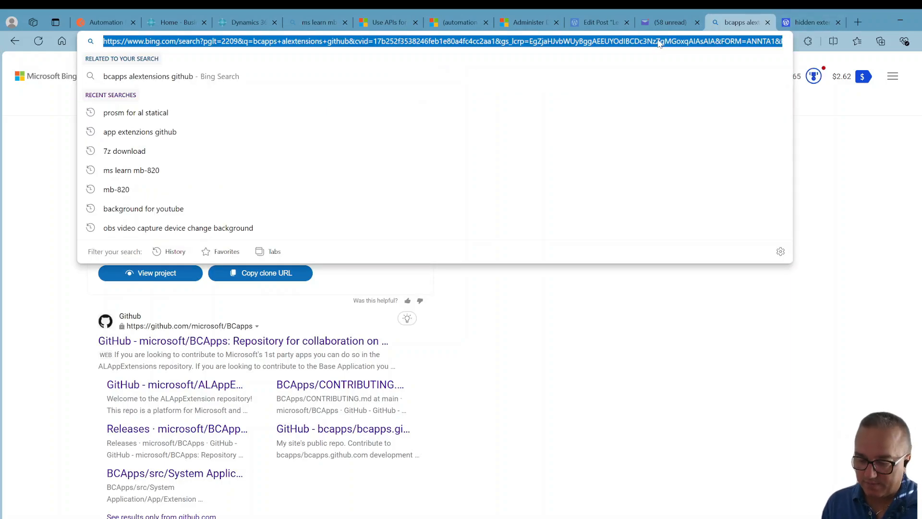
text(bing)
key(Return)
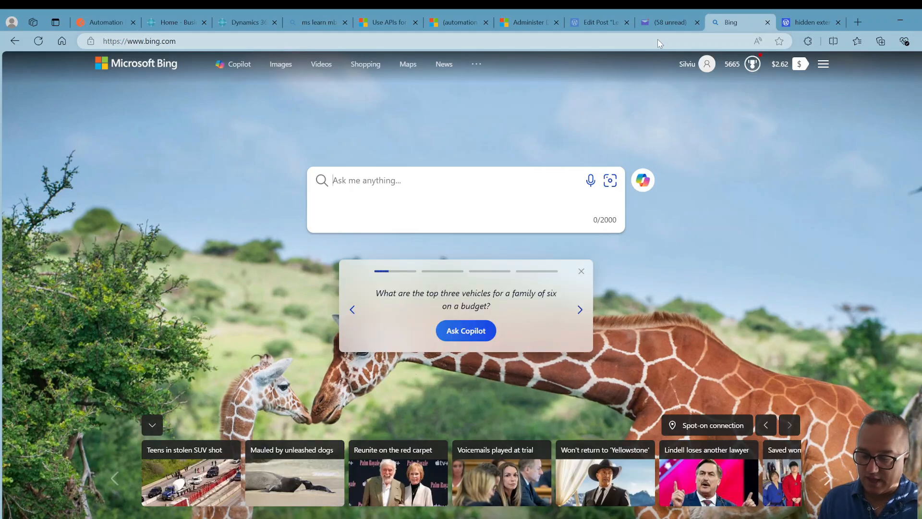
Search Bing for AL App Extensions github.
text(AL App E)
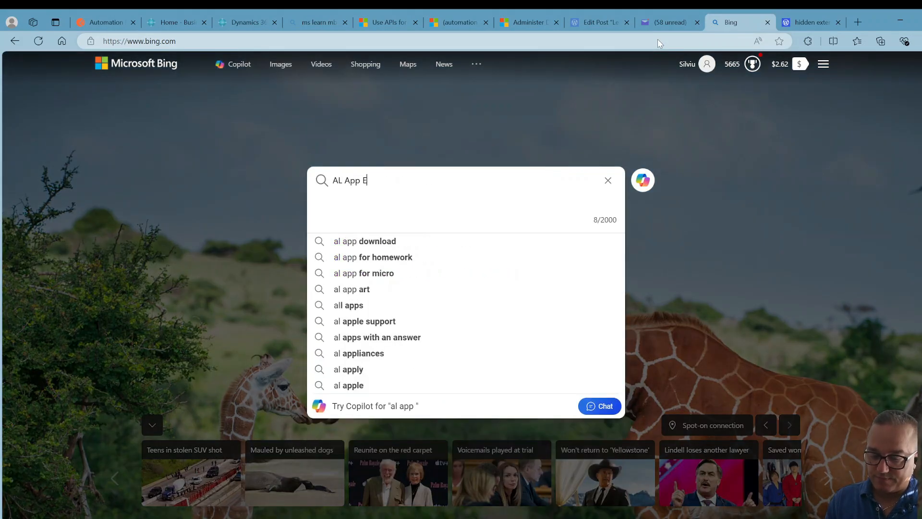
text(xtensiomn)
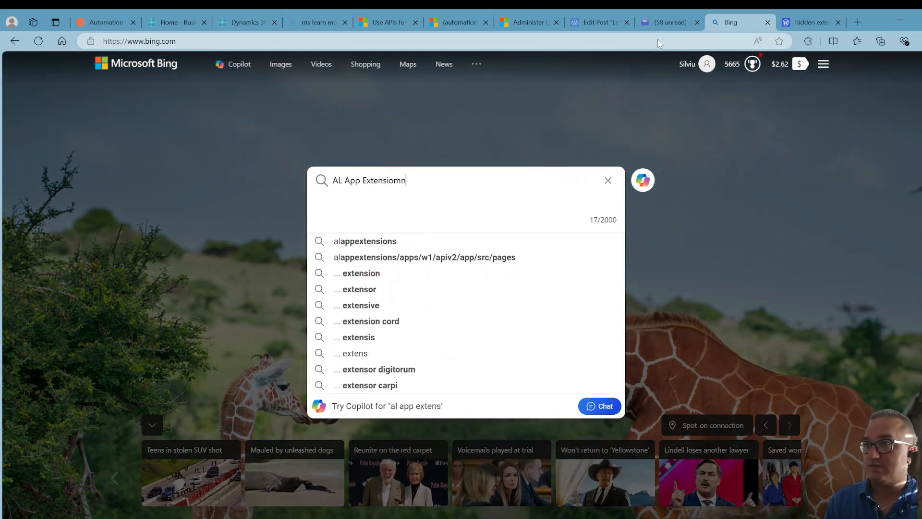
key(BackSpace)
key(BackSpace)
text(n)
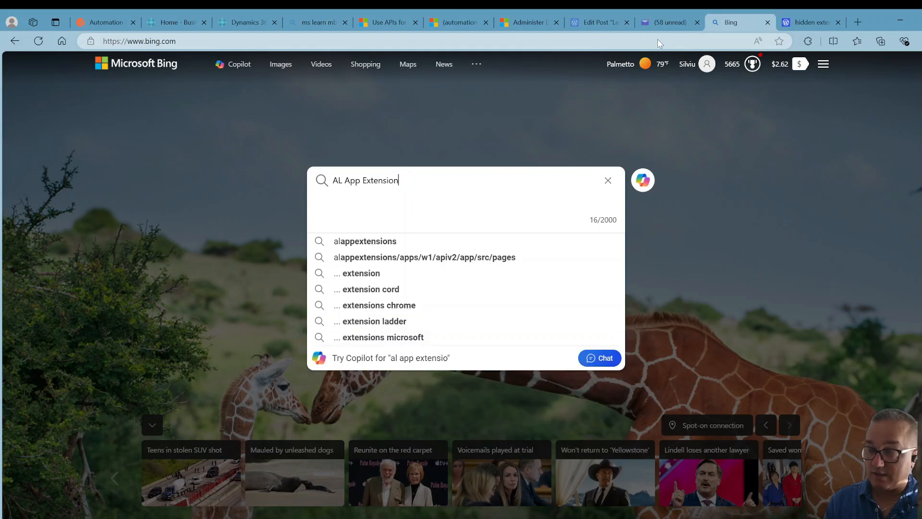
text(s gi)
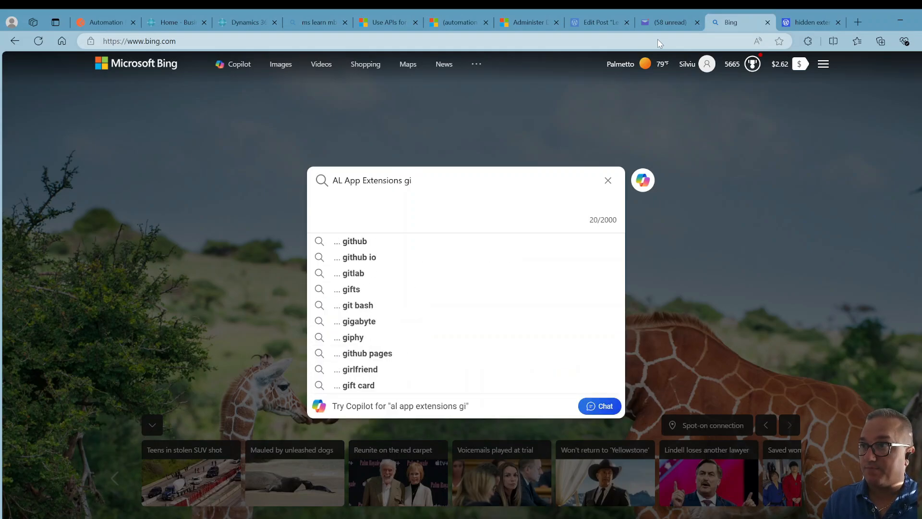
text(thub)
key(Return)
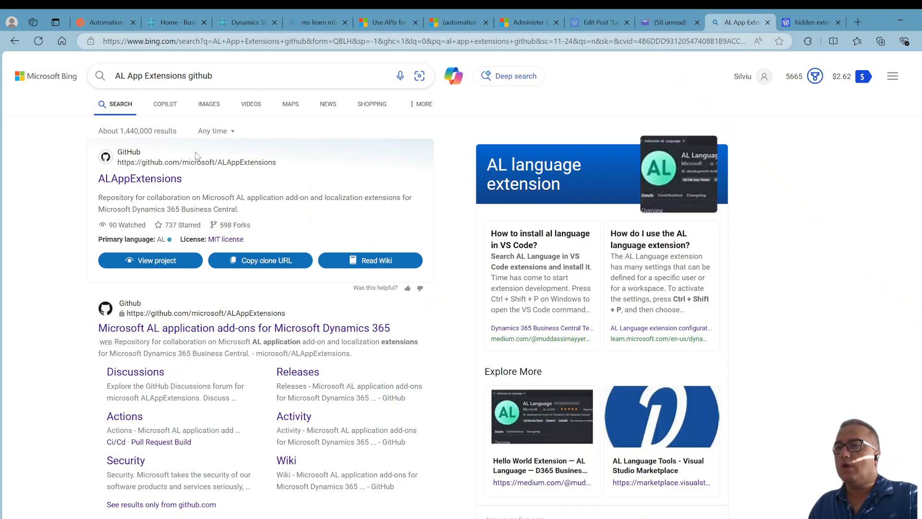
Open the microsoft ALAppExtensions repository and browse to Apps/W1/APIV2/app/src/pages.
click(172, 180)
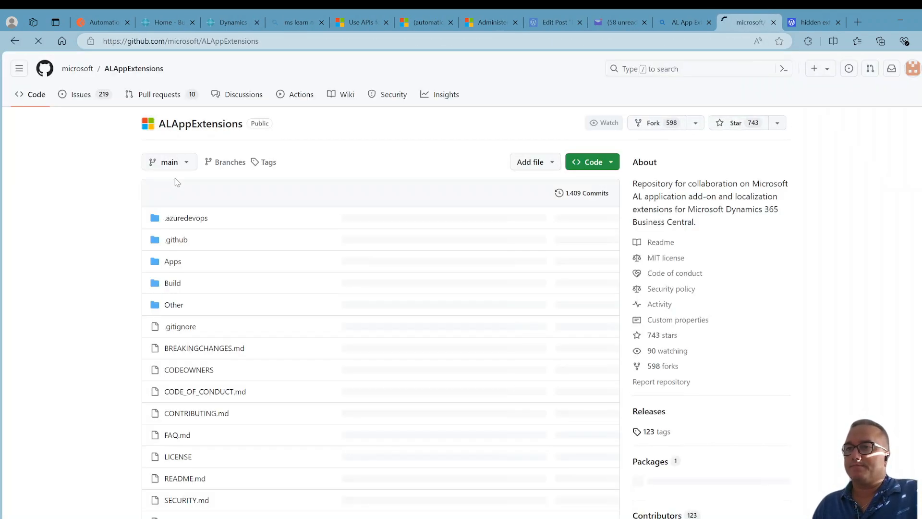
click(173, 262)
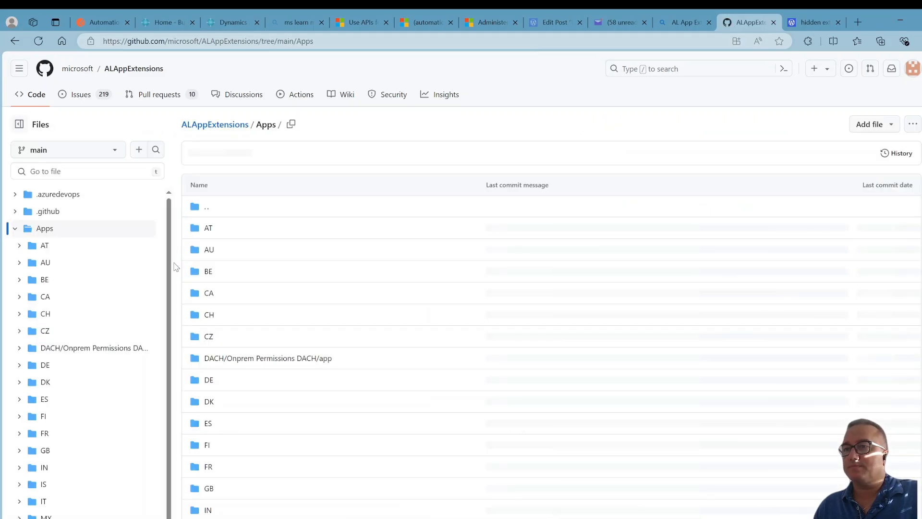
scroll(115, 400, down, 4)
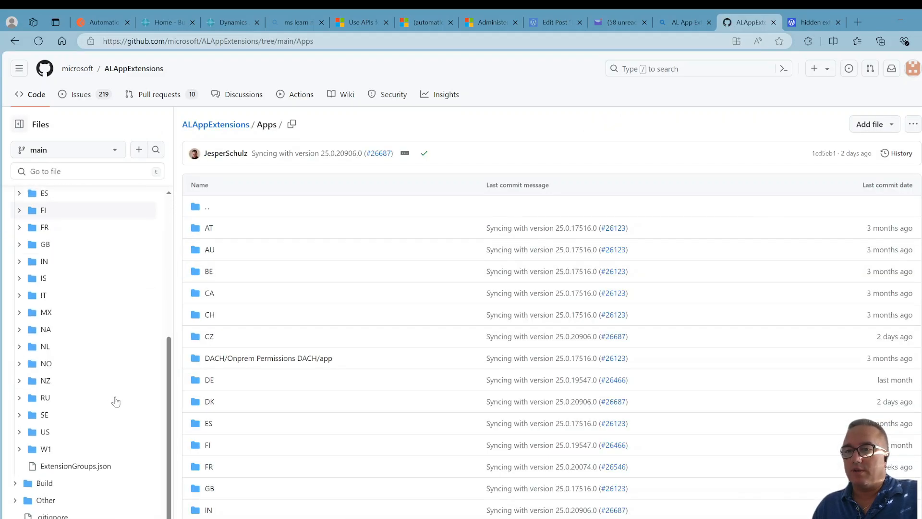
click(47, 448)
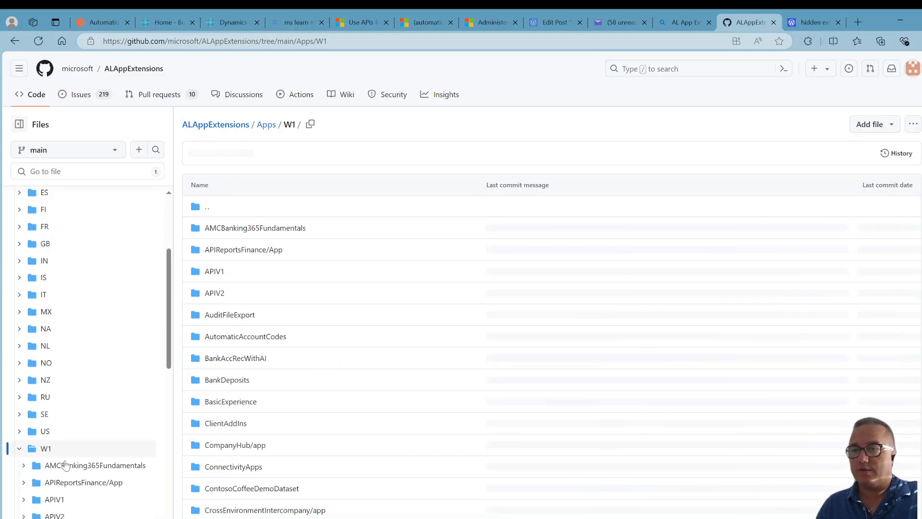
click(70, 513)
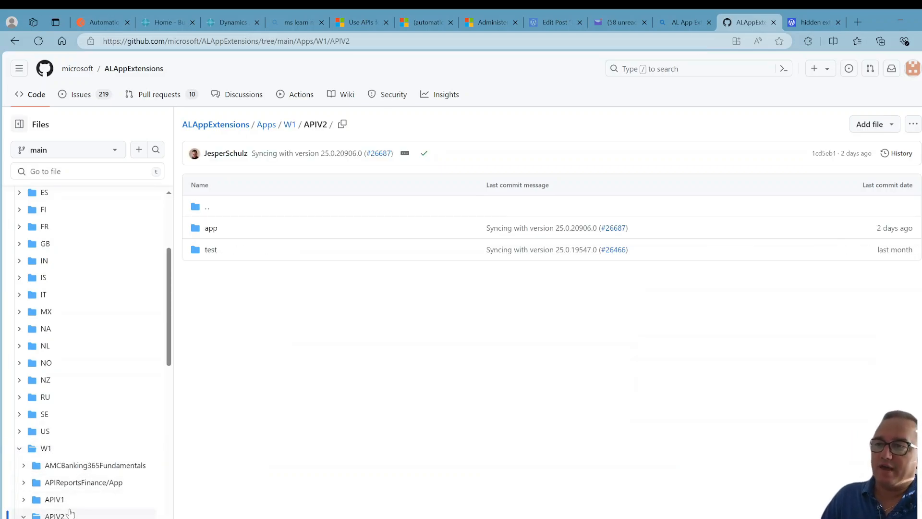
click(213, 231)
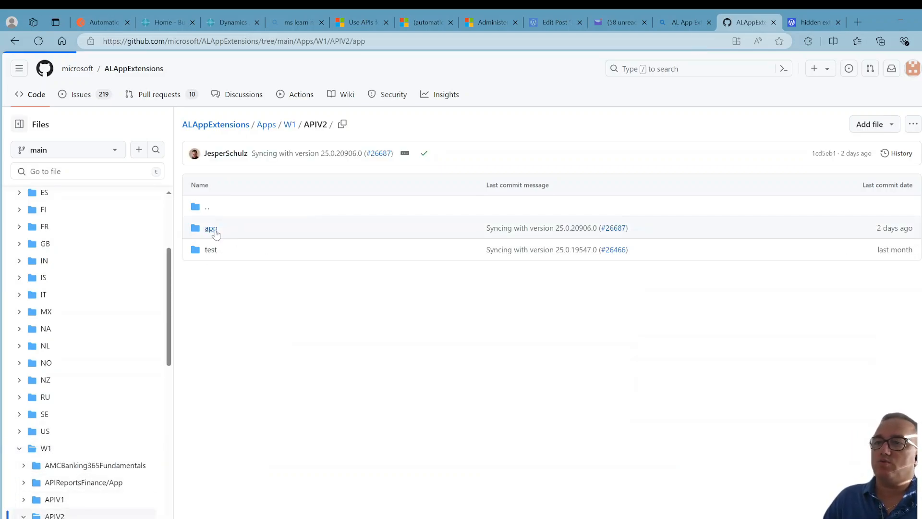
click(208, 230)
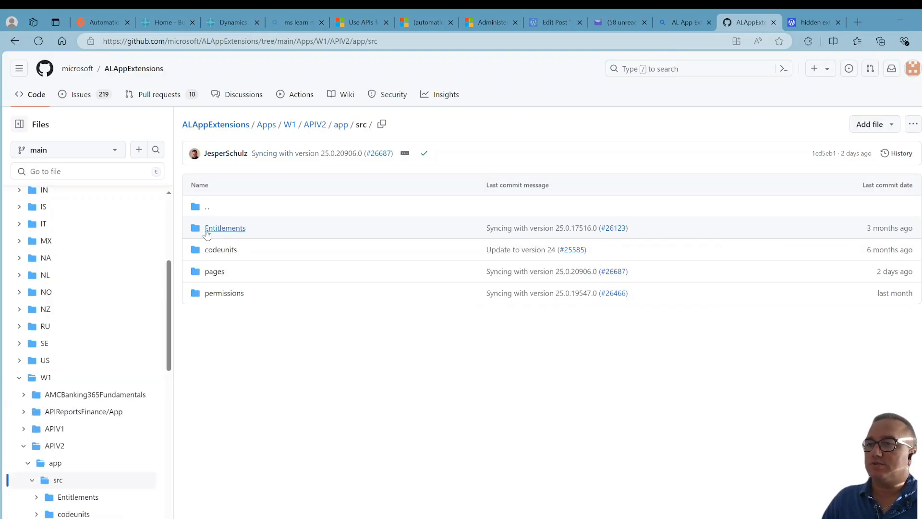
click(215, 273)
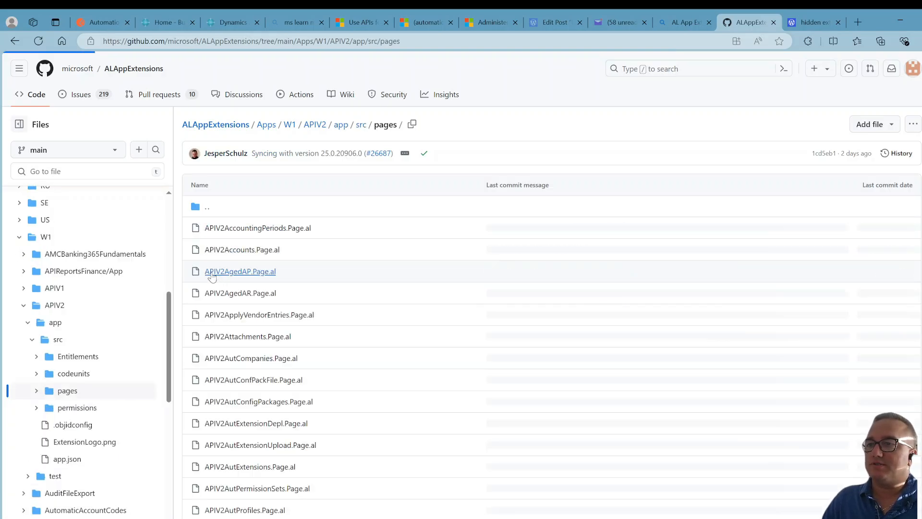
Open APIV2AutCompanies.Page.al and highlight its APIGroup, APIPublisher and APIVersion values.
scroll(371, 354, down, 2)
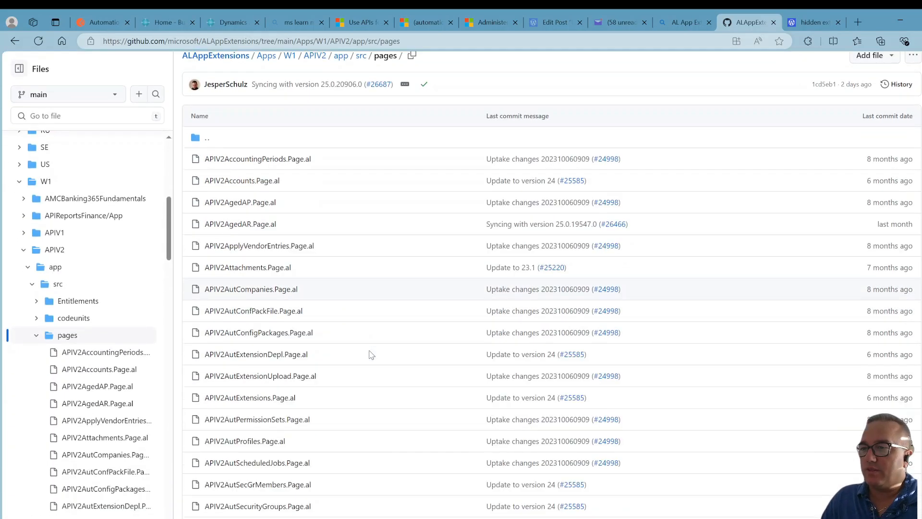
scroll(371, 354, down, 1)
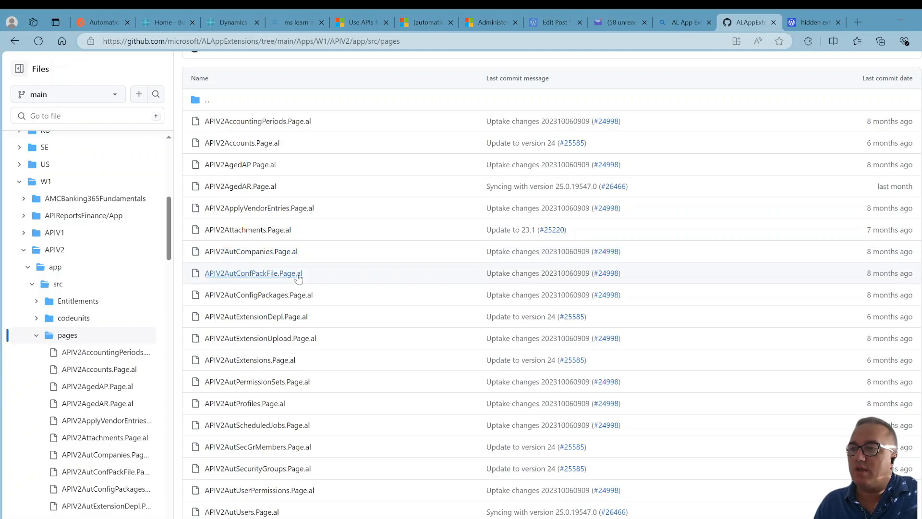
click(268, 253)
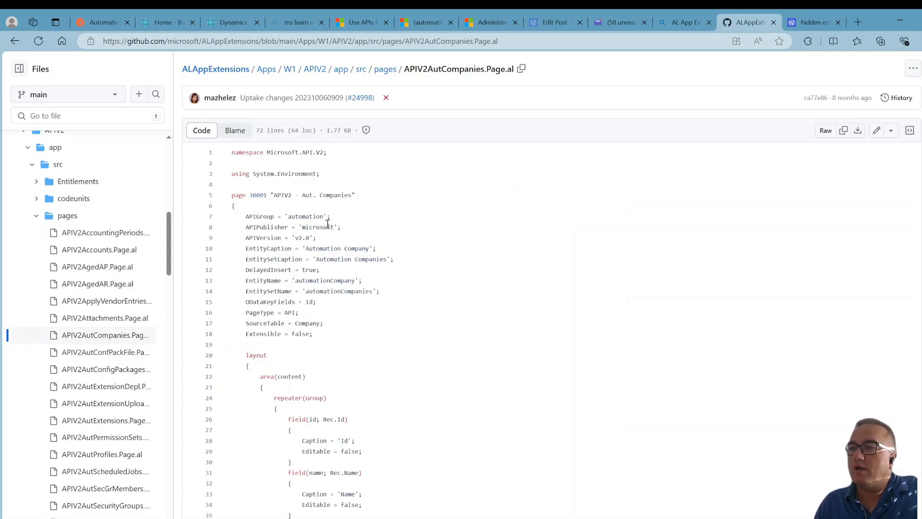
drag(290, 216, 323, 217)
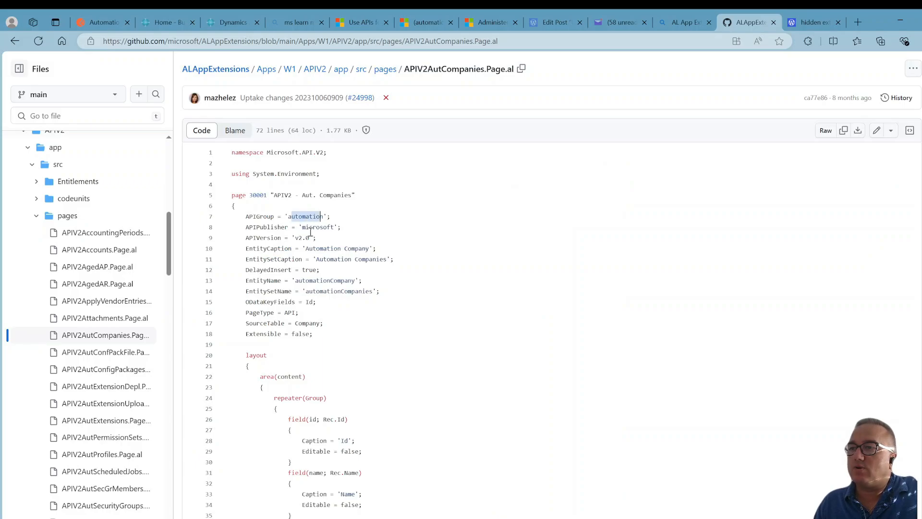
click(302, 228)
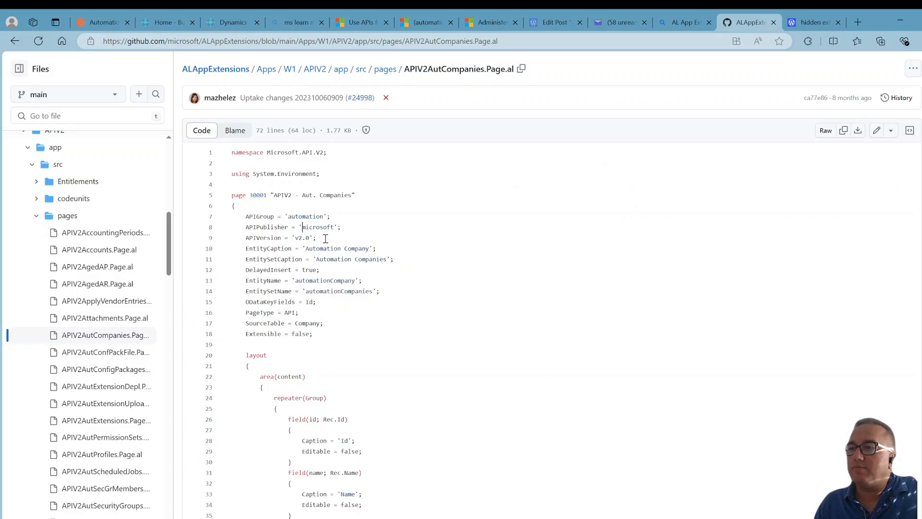
click(295, 238)
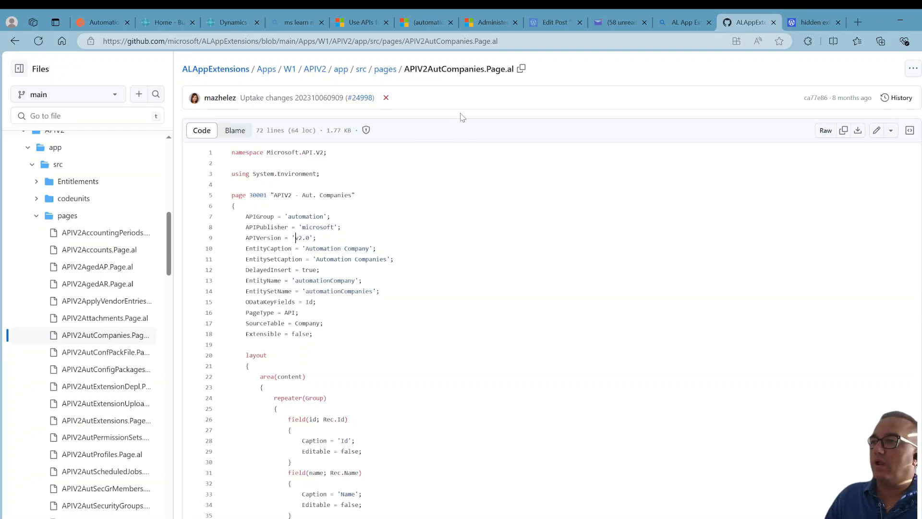
Return up the file tree to the APIV2 app folder.
click(85, 169)
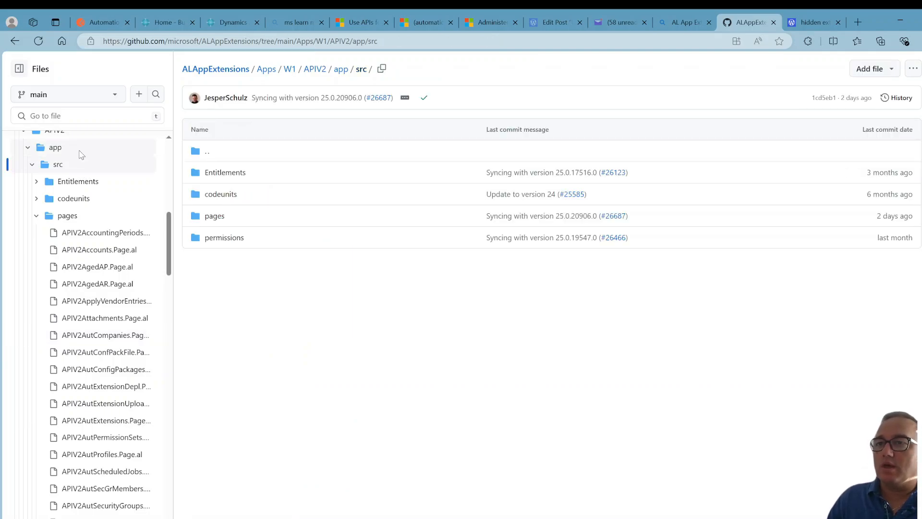
click(79, 152)
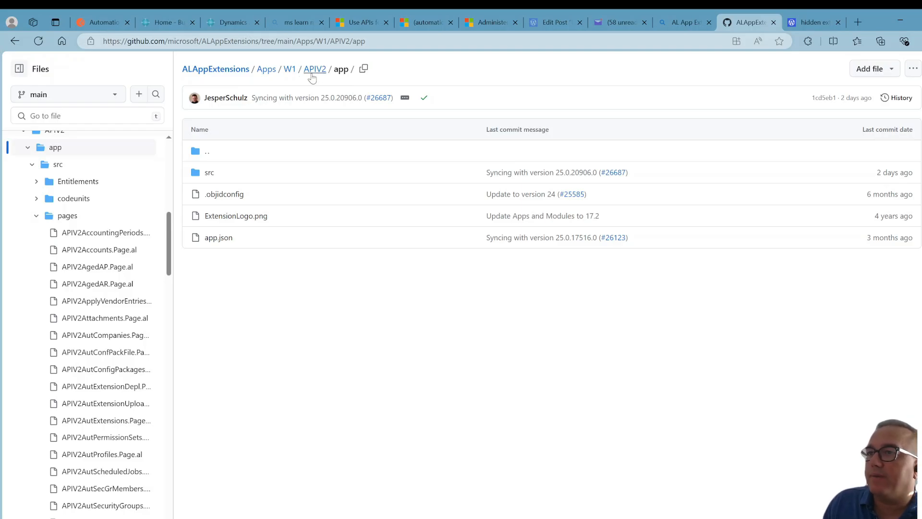
Open app.json in the APIV2 app folder and highlight its id value.
click(227, 239)
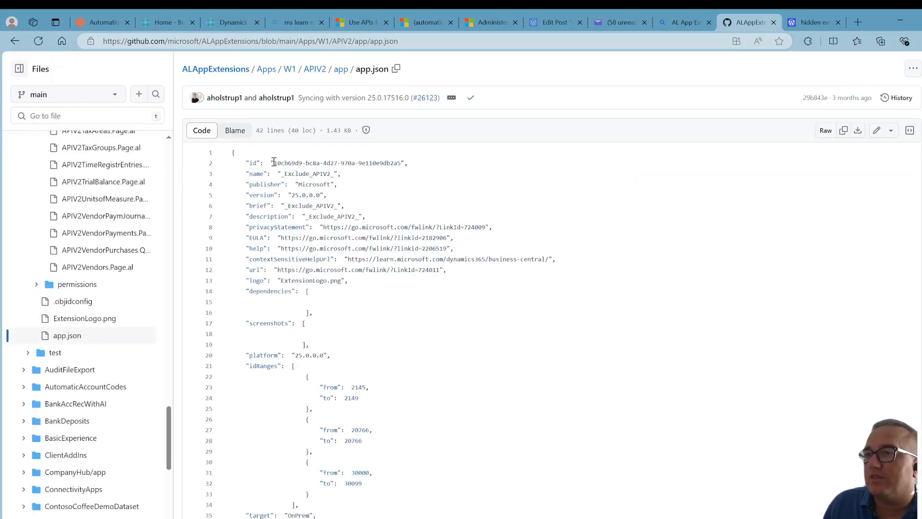
drag(274, 162, 403, 163)
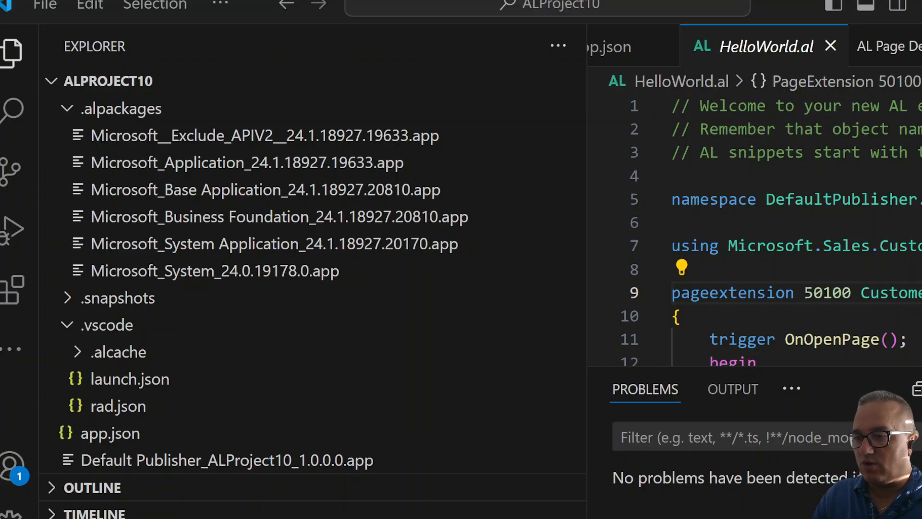
Switch to Visual Studio Code, open the Microsoft__Exclude_APIV2 symbol package and list its pages.
click(251, 146)
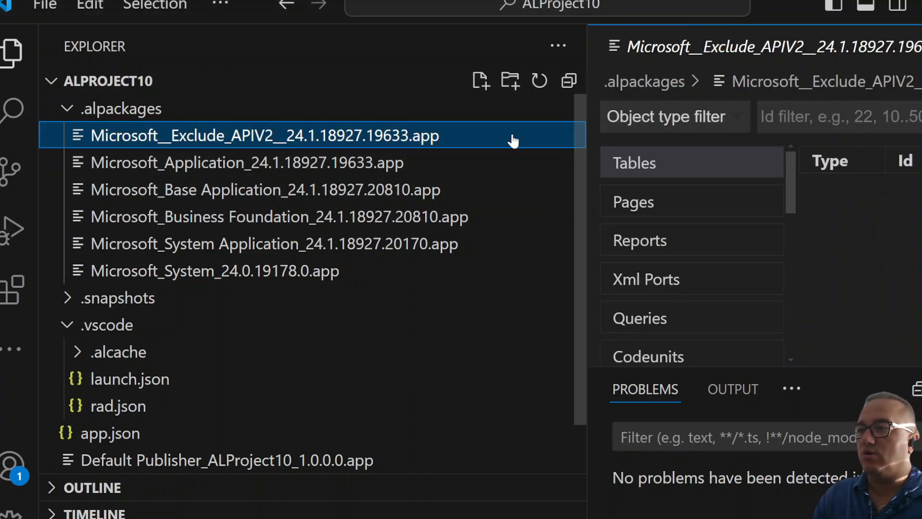
click(646, 201)
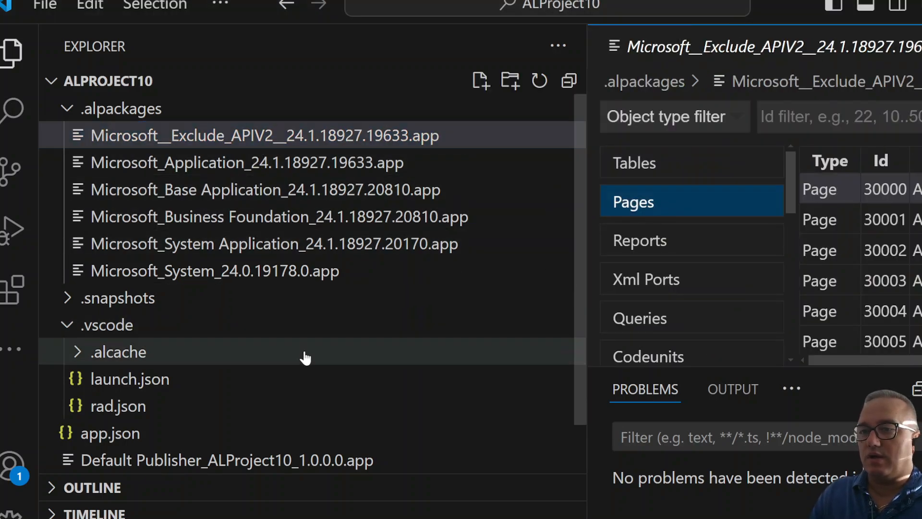
Open the project's app.json and examine its _Exclude_APIV2_ dependency entry.
scroll(298, 365, down, 2)
double_click(191, 379)
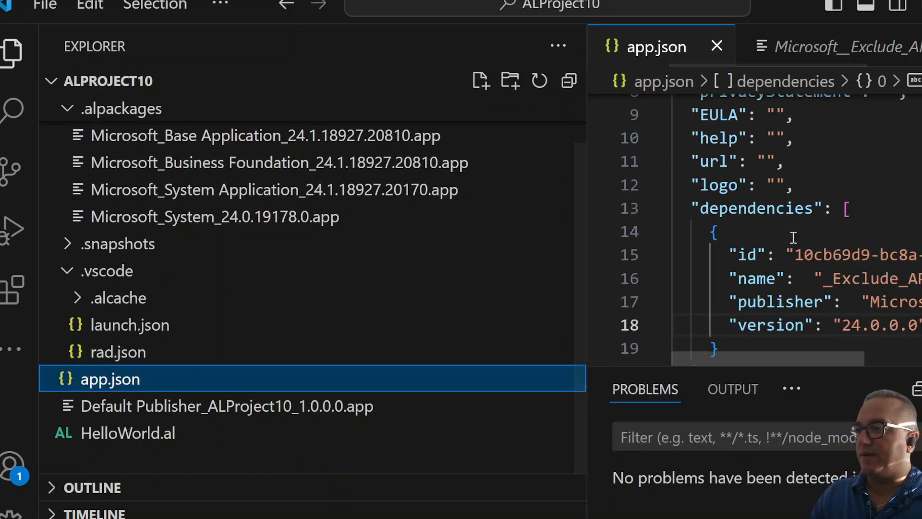
scroll(904, 237, down, 1)
scroll(754, 231, down, 5)
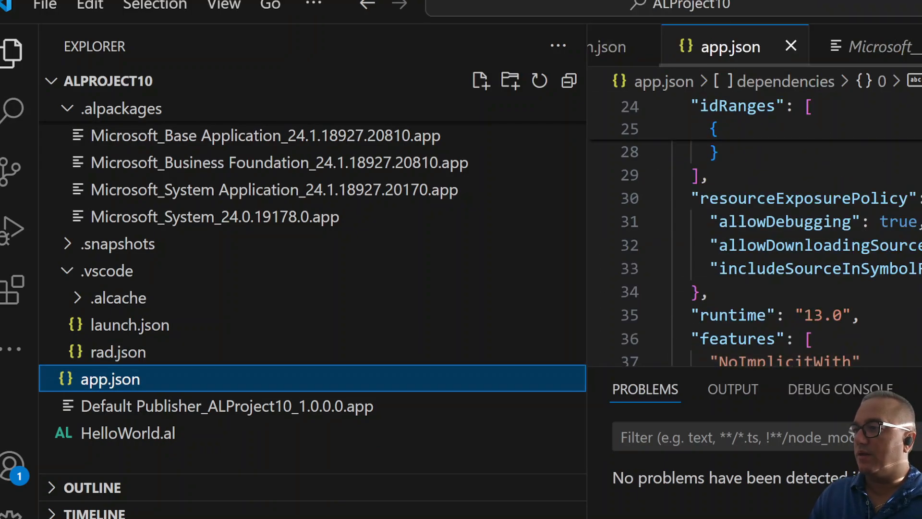
scroll(755, 230, up, 3)
scroll(755, 231, down, 4)
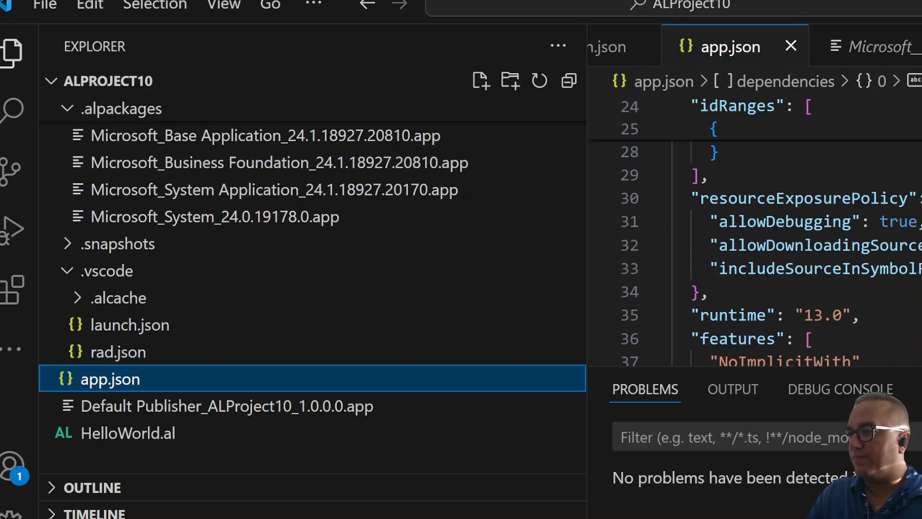
scroll(754, 230, up, 5)
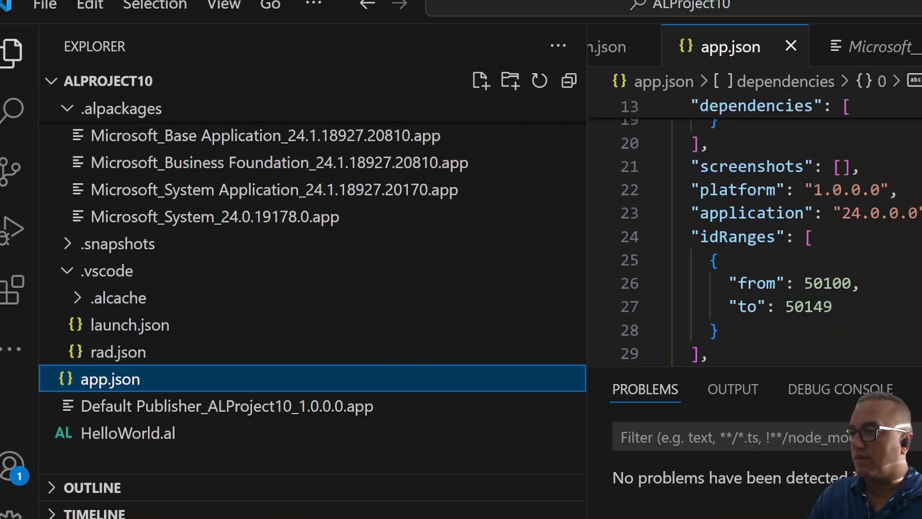
scroll(754, 231, up, 1)
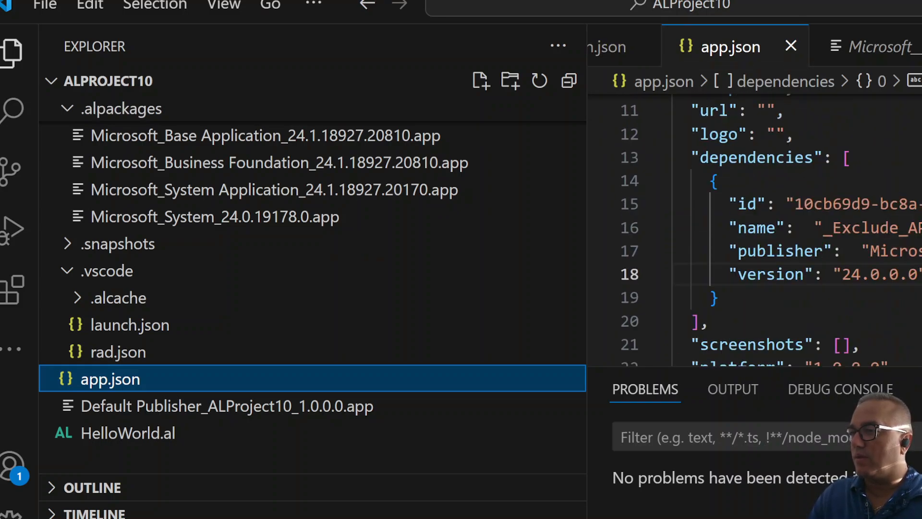
click(720, 157)
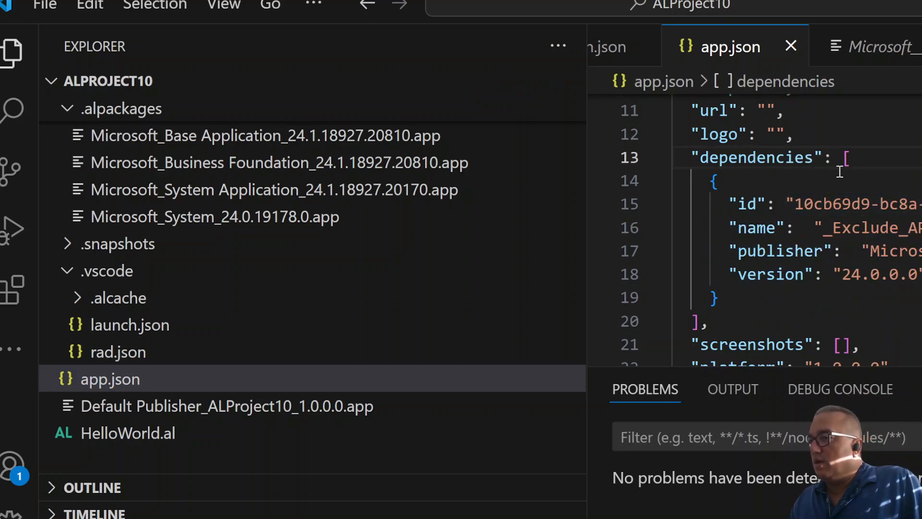
click(719, 182)
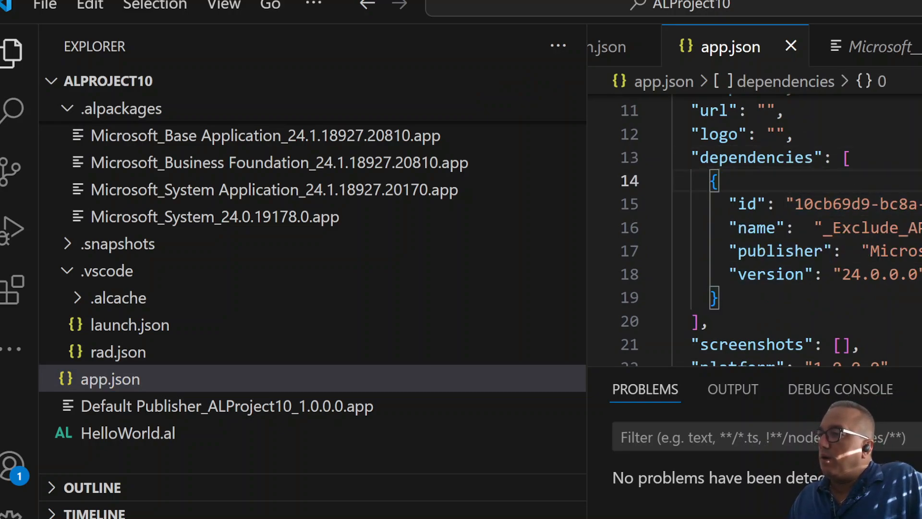
click(920, 228)
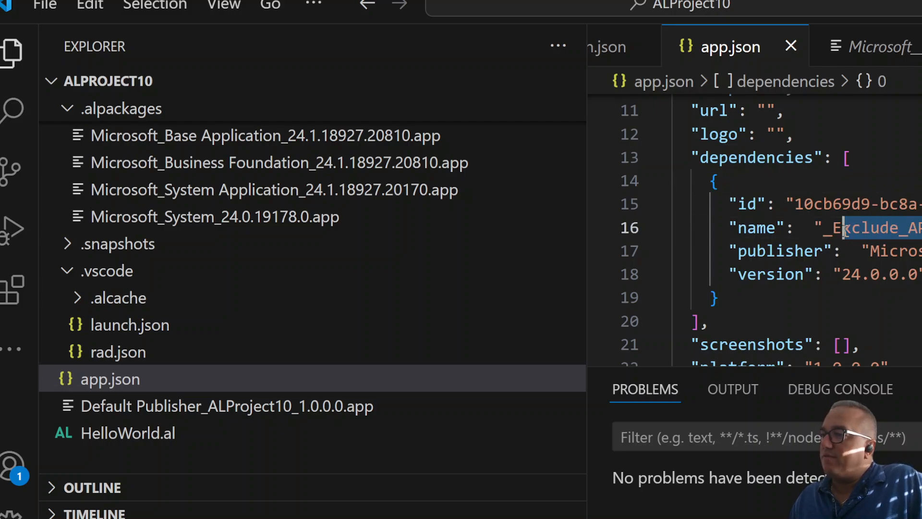
click(792, 206)
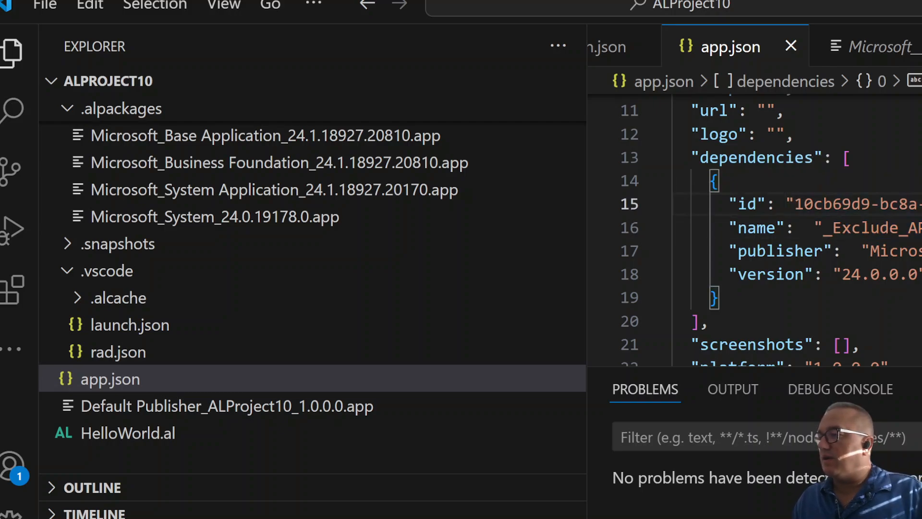
click(719, 297)
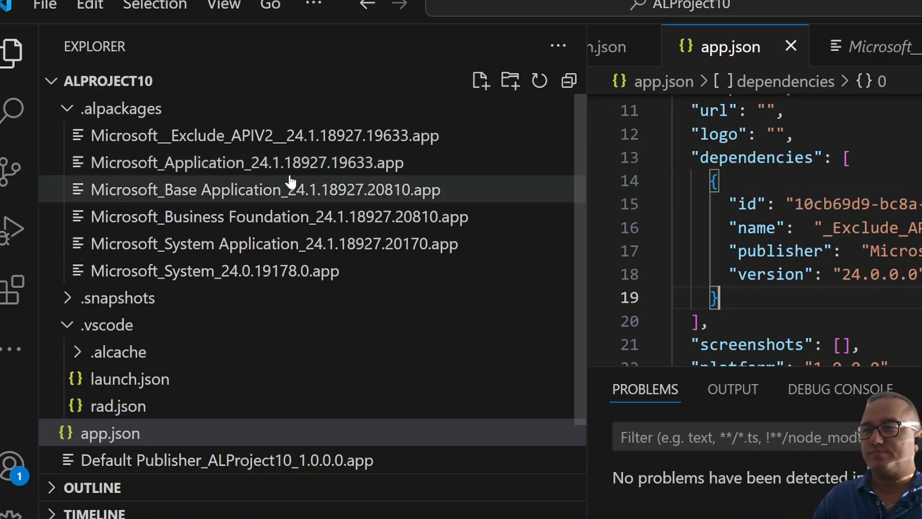
Open page 30000 from the Exclude_APIV2 package and scroll through its source.
click(284, 146)
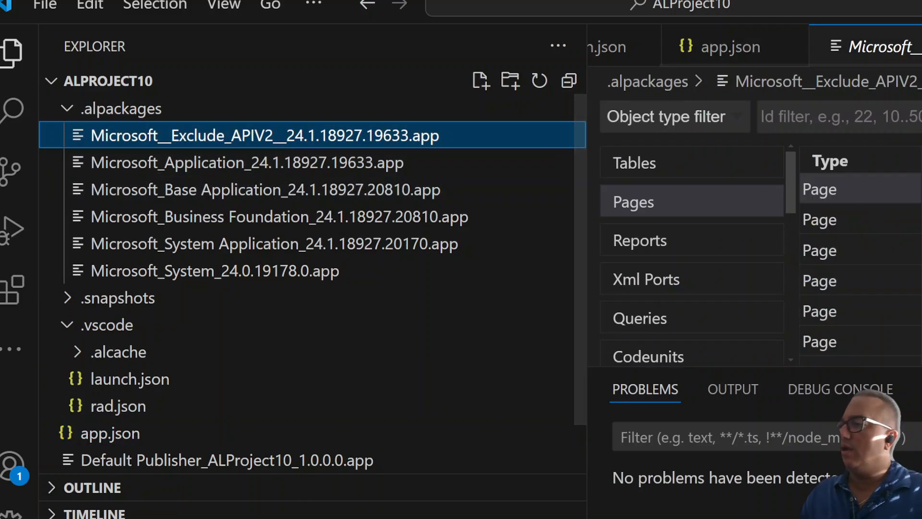
click(860, 188)
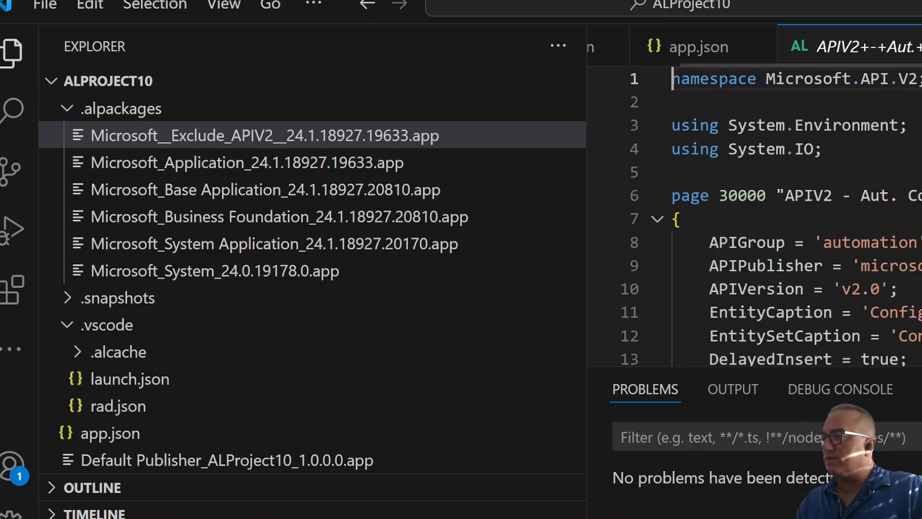
scroll(754, 216, down, 2)
scroll(754, 216, up, 1)
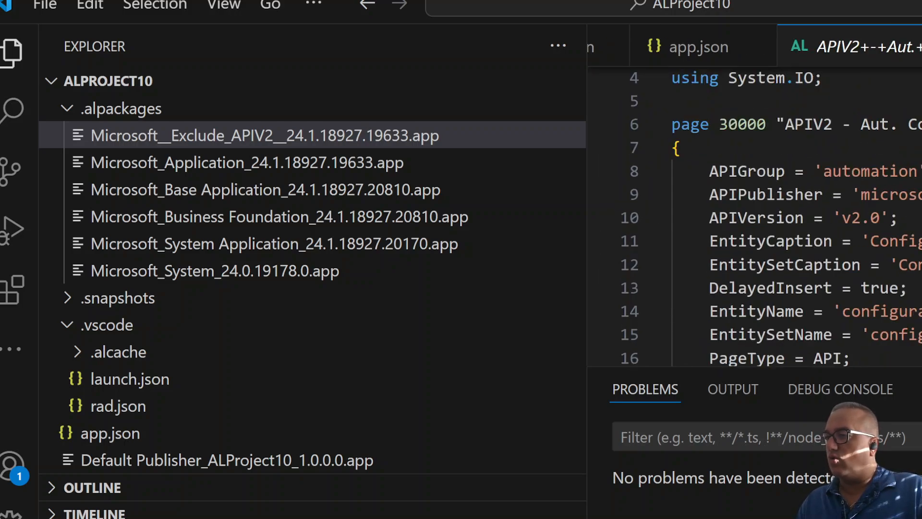
scroll(754, 216, down, 14)
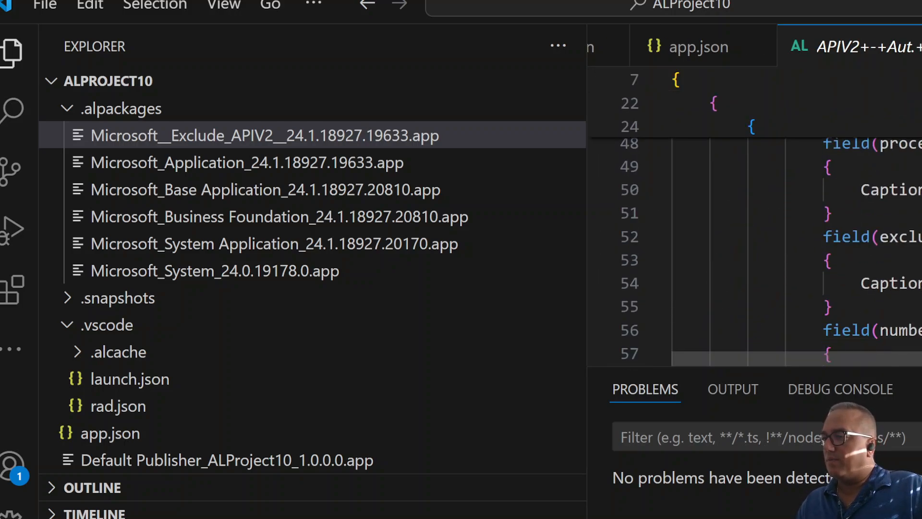
scroll(754, 217, down, 6)
click(834, 231)
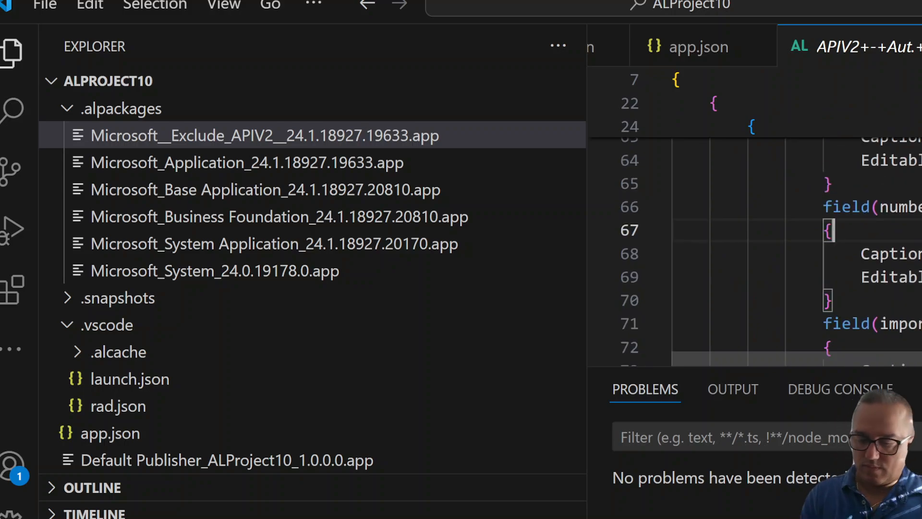
Search the page source for "Microsoft.".
key(ctrl+f)
text(Microsoft)
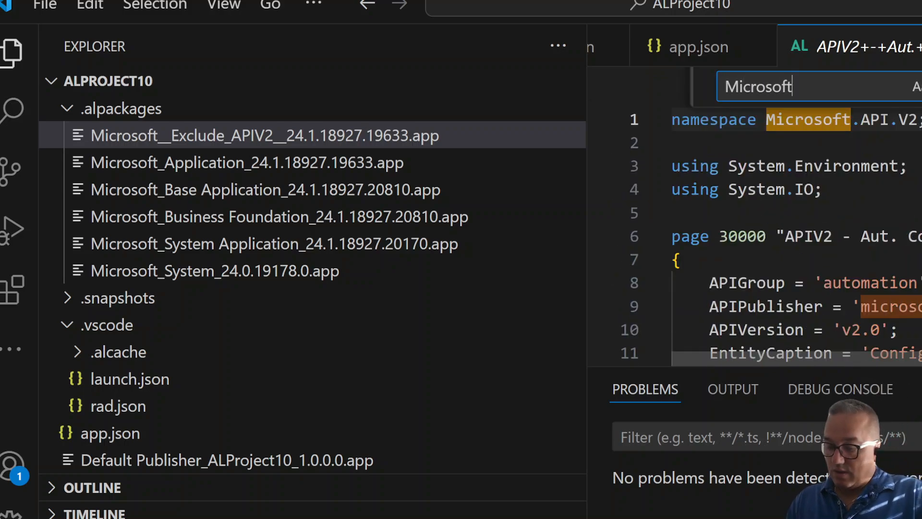
text(.)
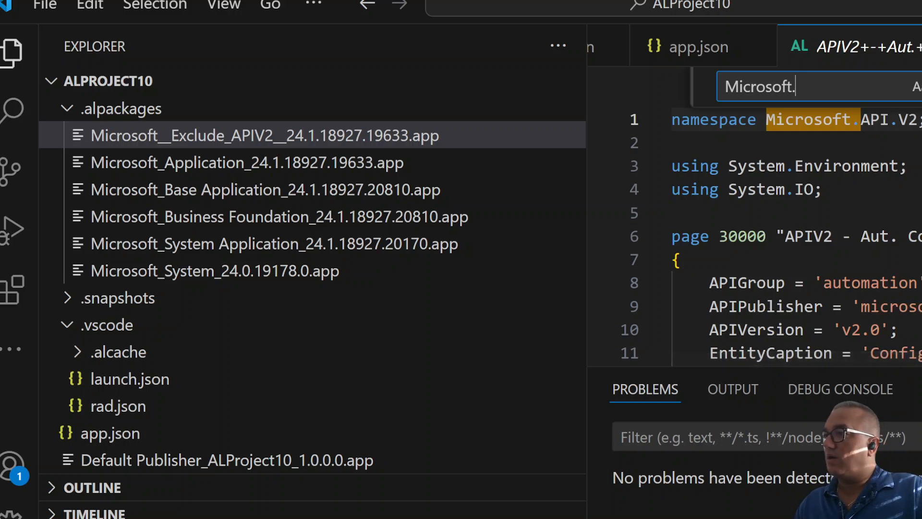
Maximize the editor and examine the page's service-enabled Import procedure.
key(super+Up)
scroll(756, 292, down, 15)
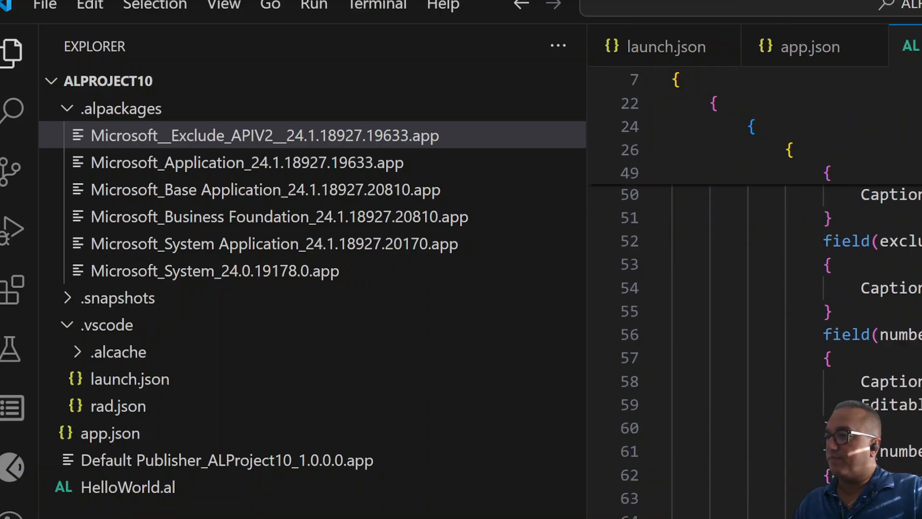
scroll(756, 337, down, 16)
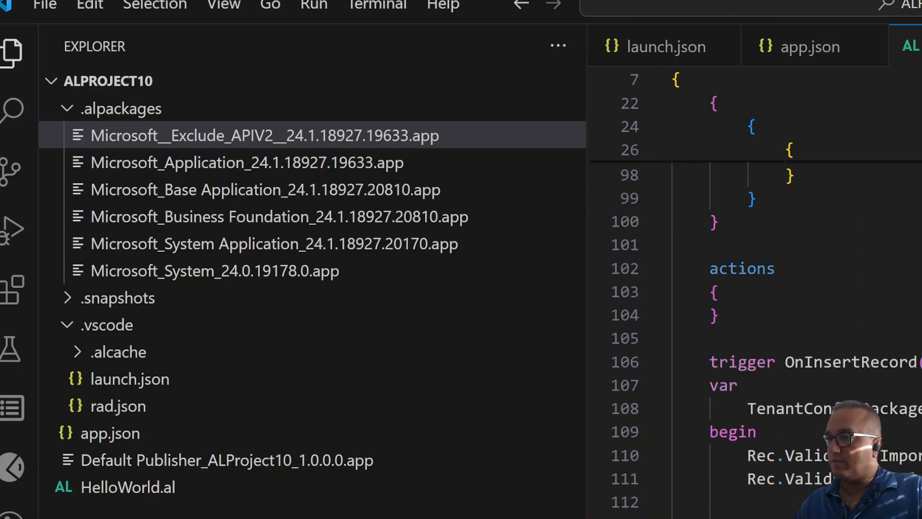
scroll(757, 336, down, 6)
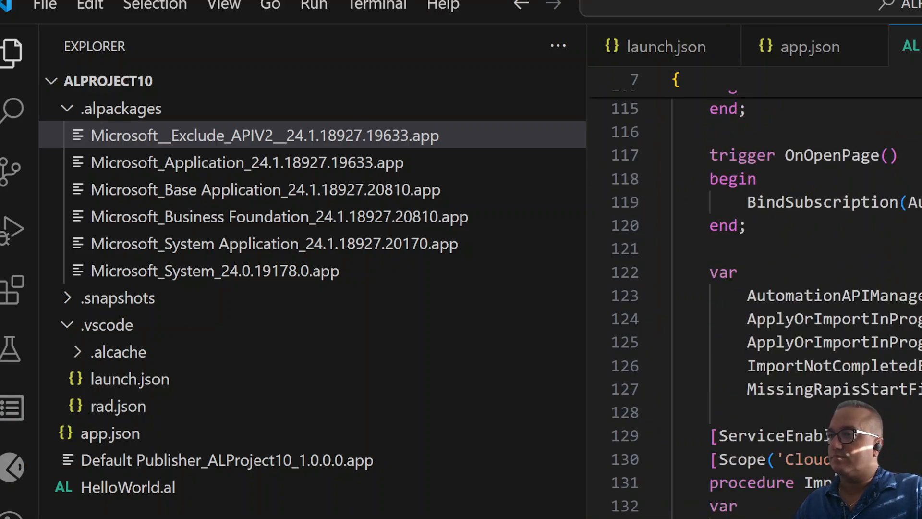
scroll(910, 442, down, 2)
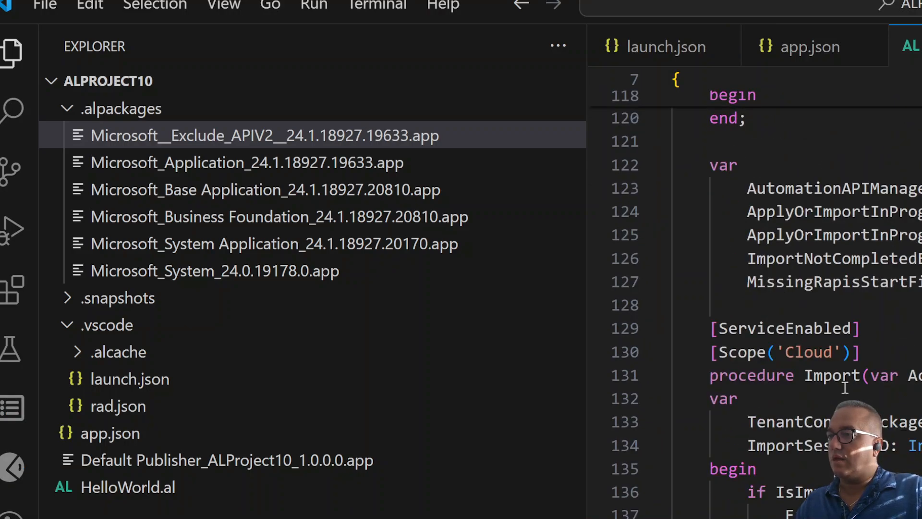
double_click(845, 382)
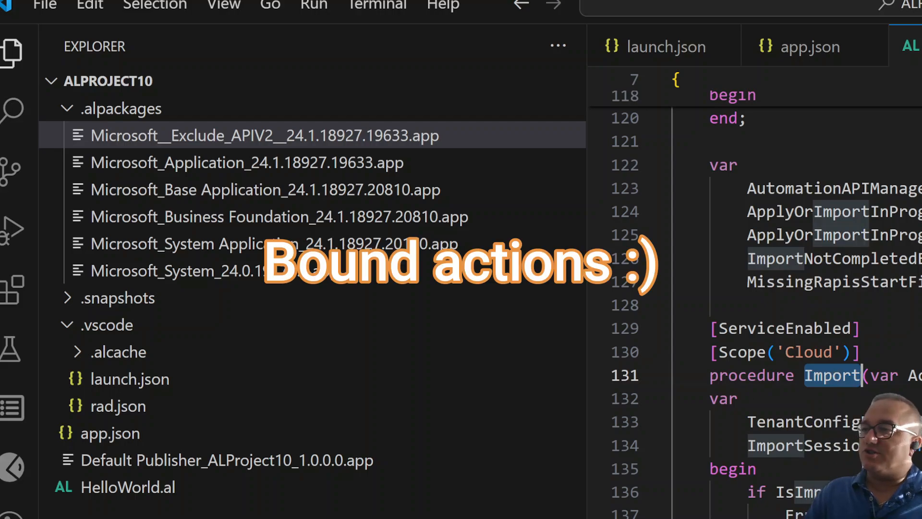
scroll(798, 298, down, 1)
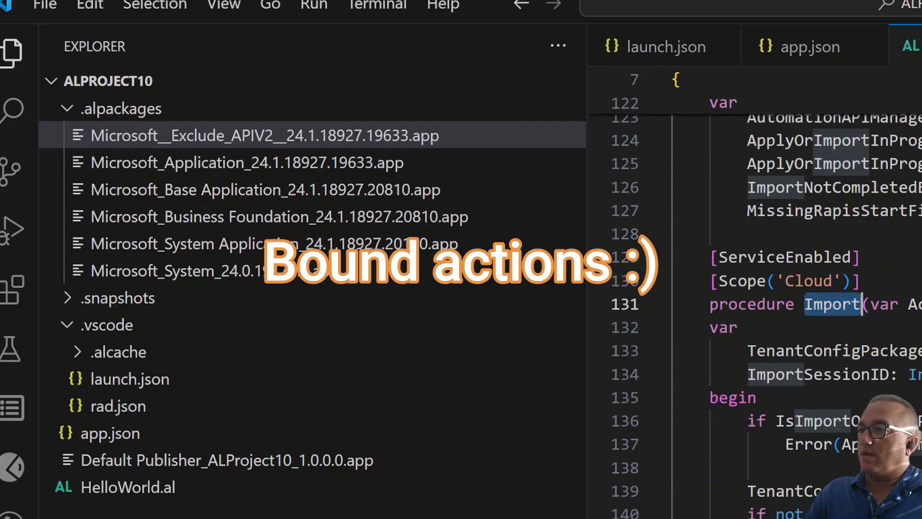
scroll(798, 298, down, 9)
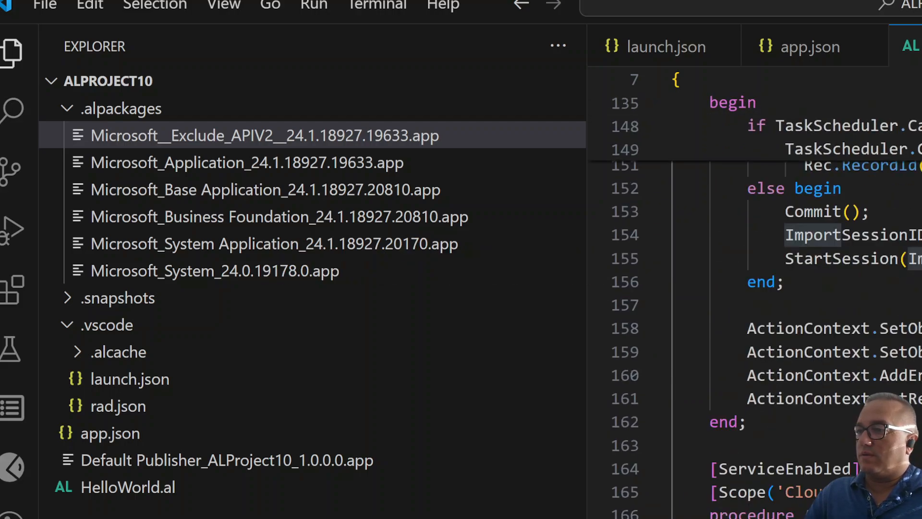
click(812, 515)
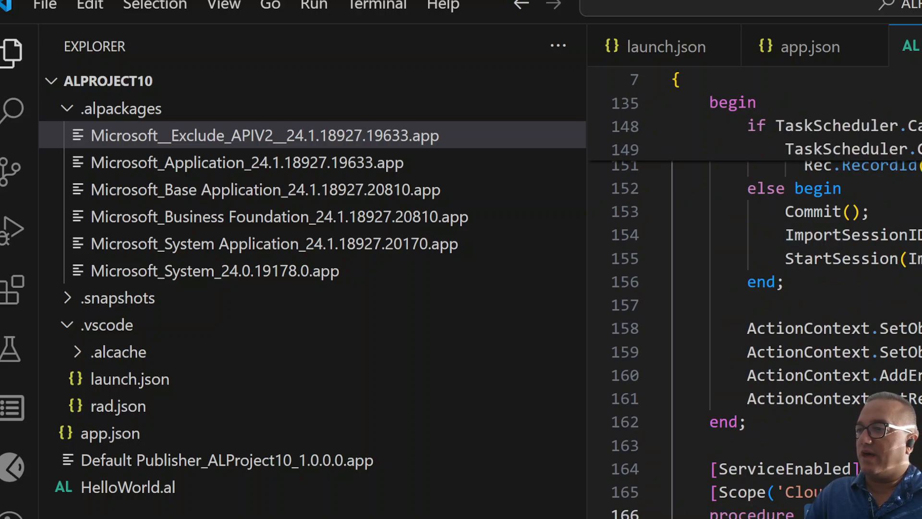
scroll(797, 298, down, 10)
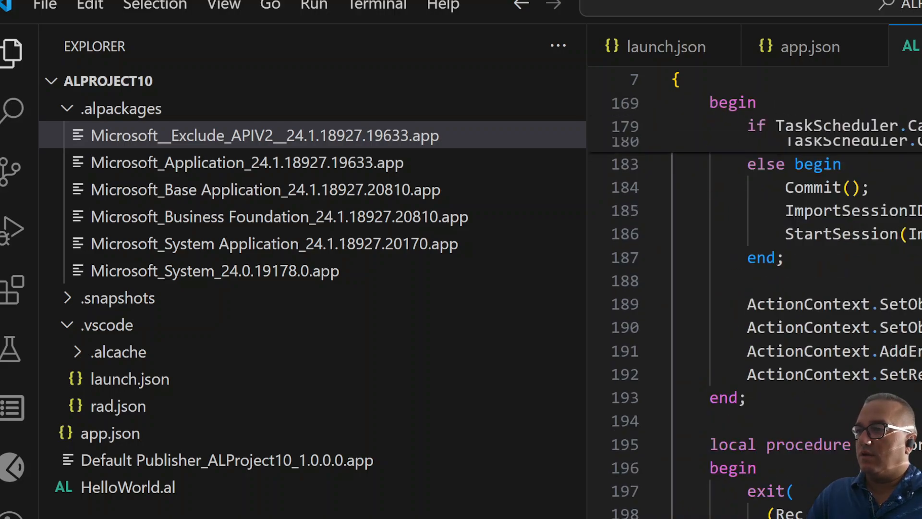
scroll(797, 298, up, 17)
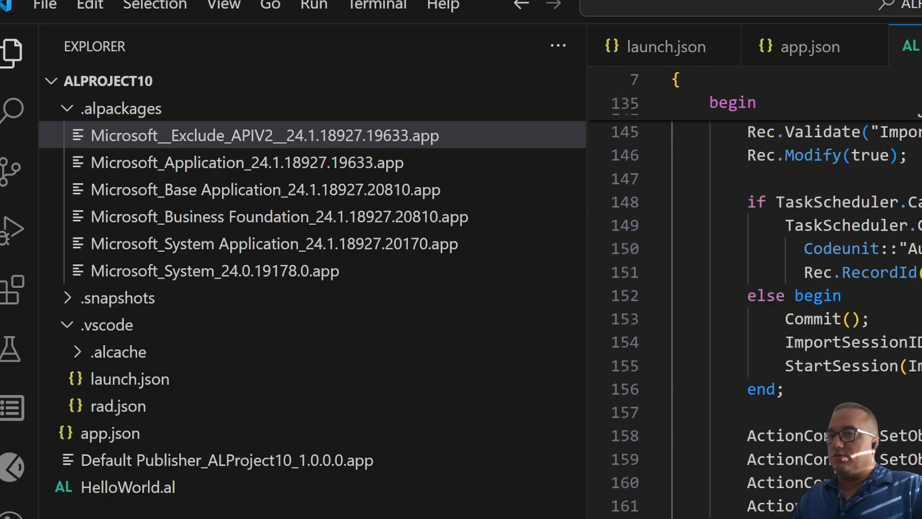
Return to the top of the page and highlight its EntityName and EntitySetName values.
key(ctrl+Home)
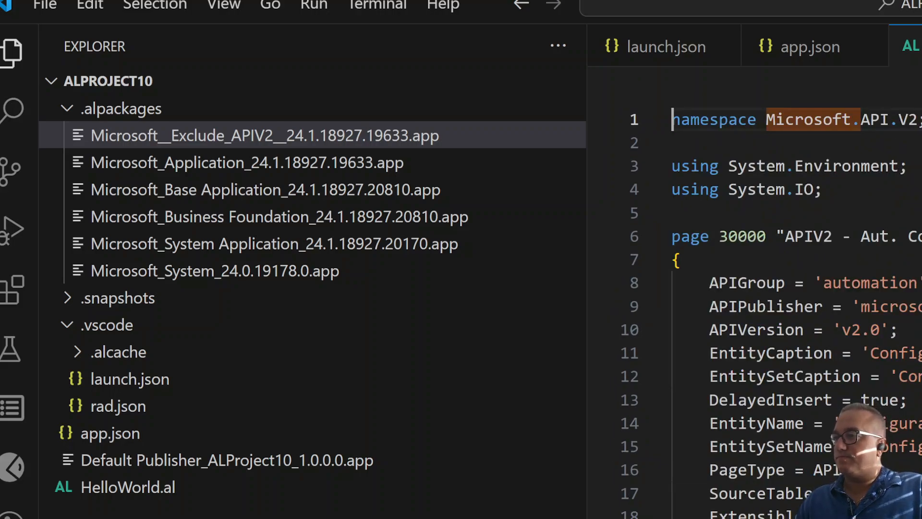
double_click(908, 423)
double_click(908, 447)
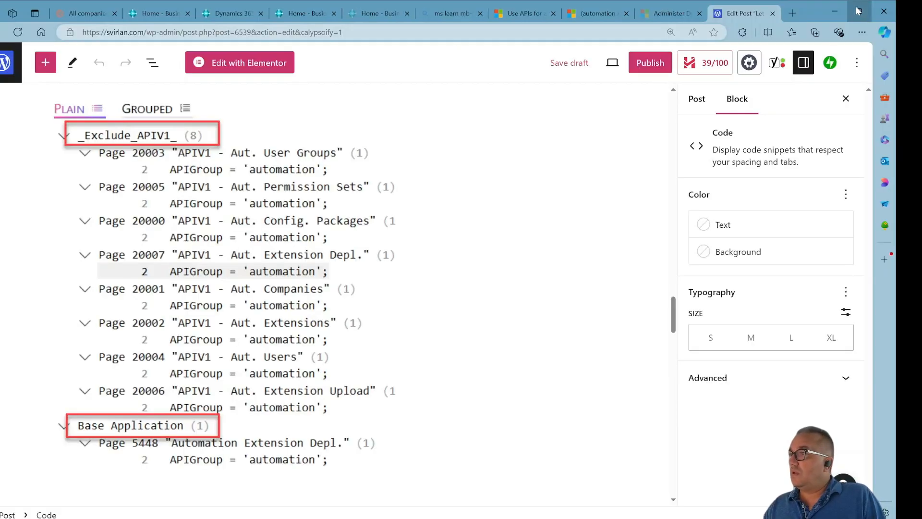
Maximize the browser and switch to the Postman All companies request.
click(858, 11)
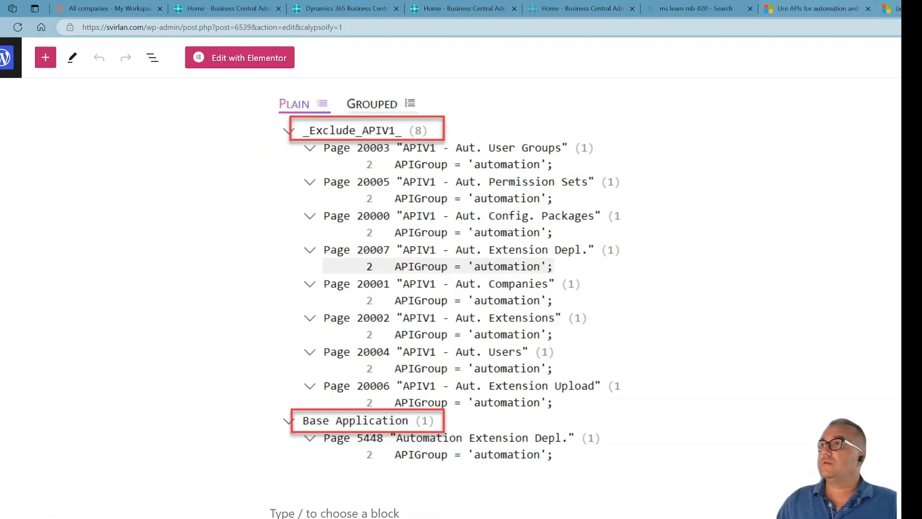
click(72, 8)
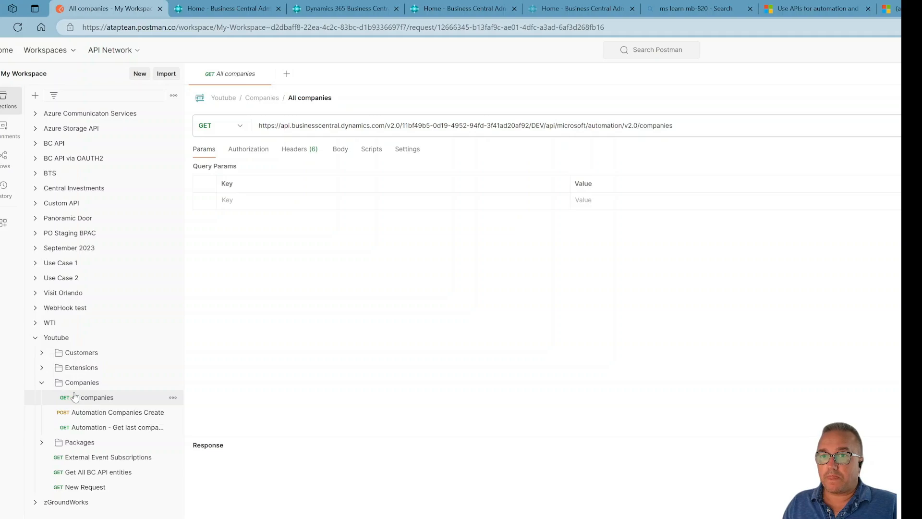
Send the All companies GET request to the Business Central automation API.
click(110, 402)
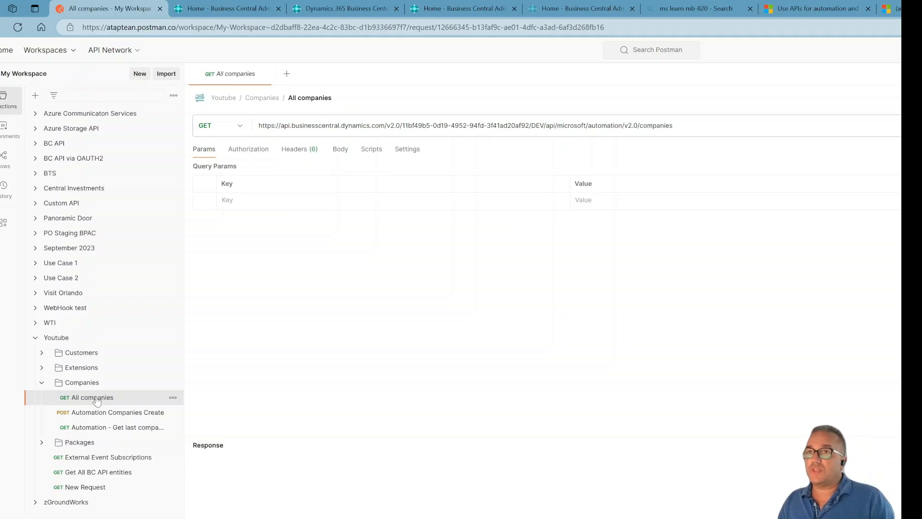
click(725, 125)
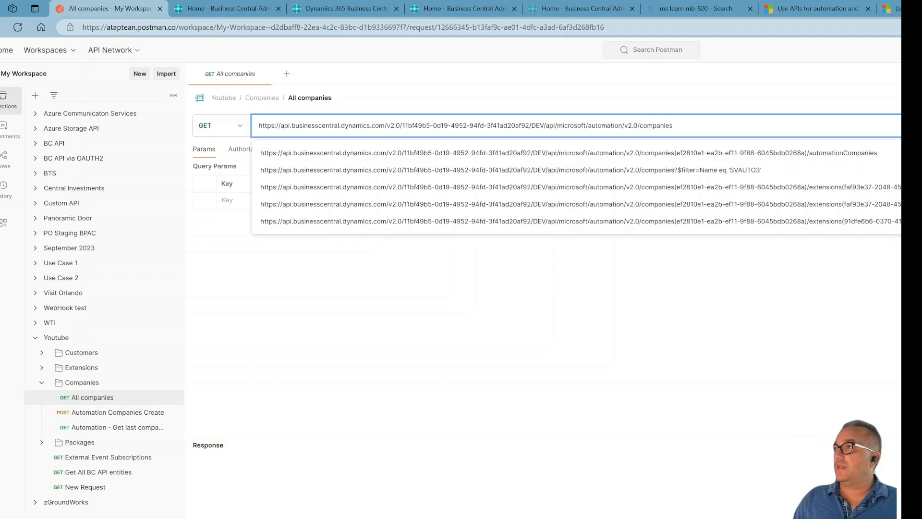
key(ctrl+Return)
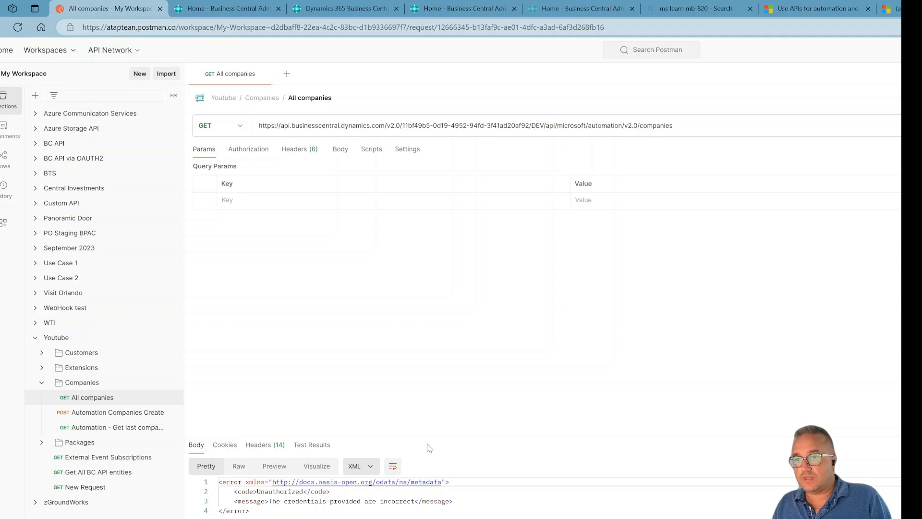
Open the Youtube collection's authorization settings and review the OAuth token configuration fields.
click(93, 337)
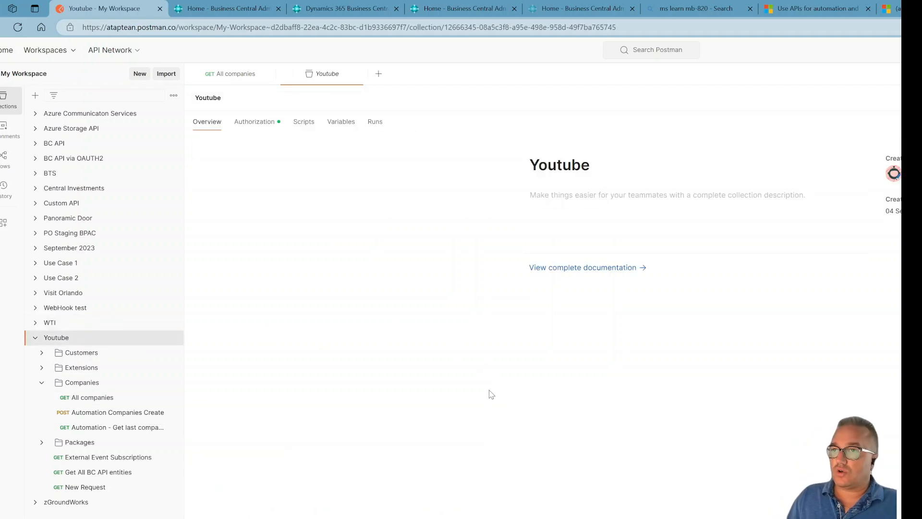
click(255, 125)
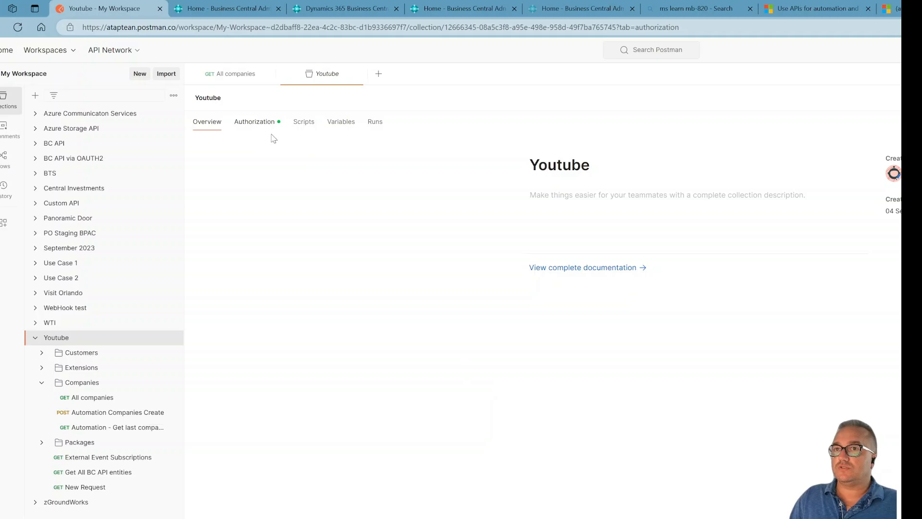
scroll(563, 450, down, 5)
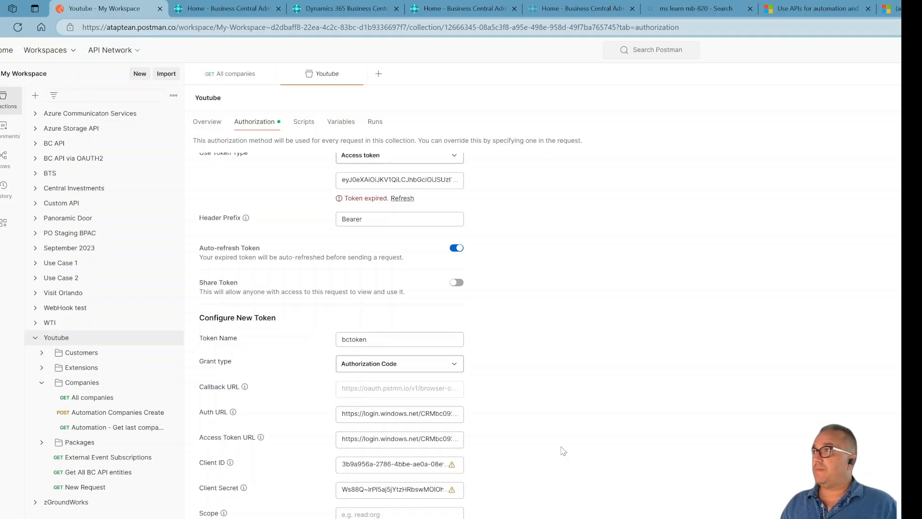
click(901, 9)
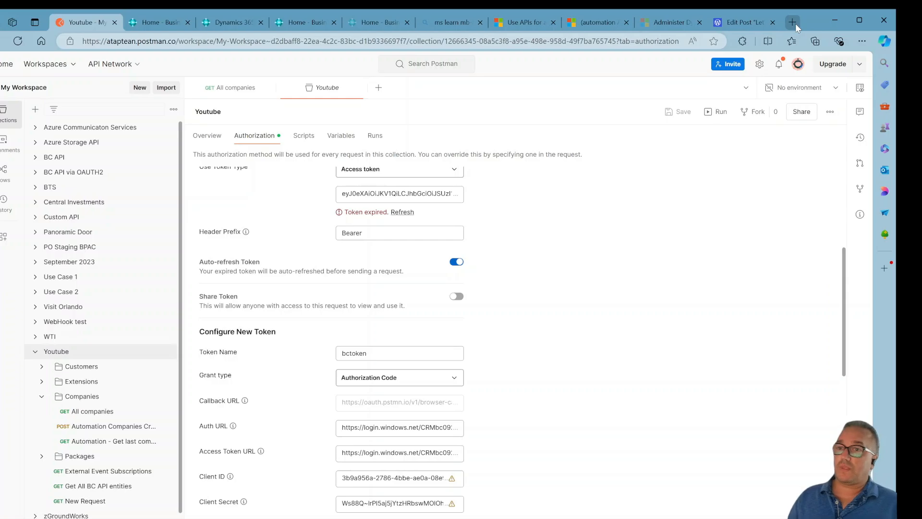
scroll(608, 406, down, 3)
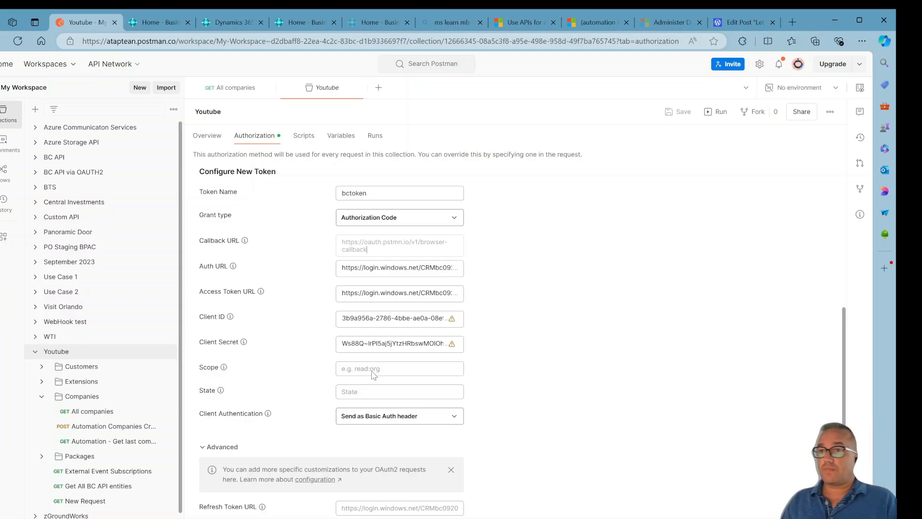
click(368, 250)
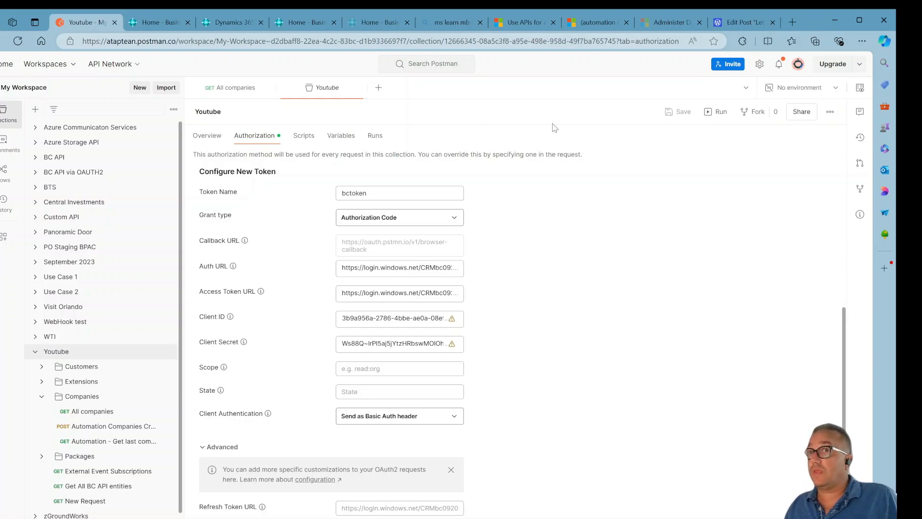
Switch to the admin center tab and open the DEV sandbox environment.
click(377, 23)
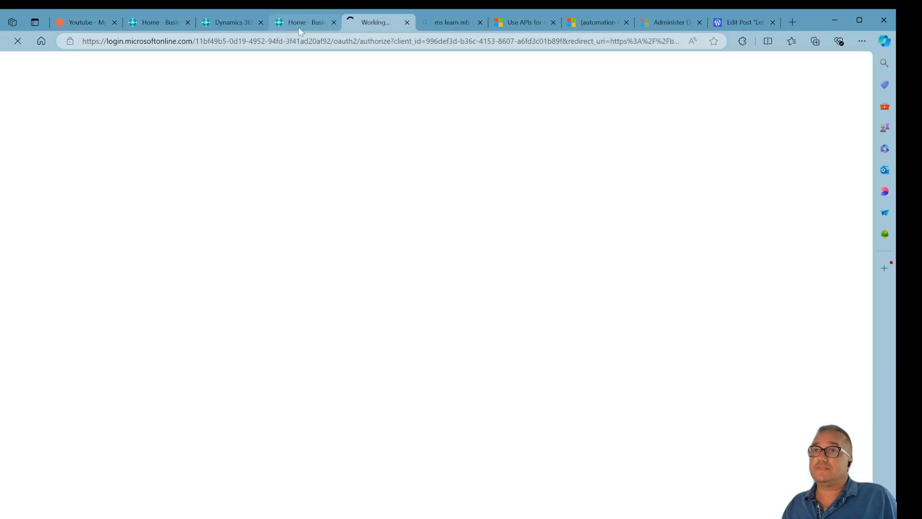
click(298, 22)
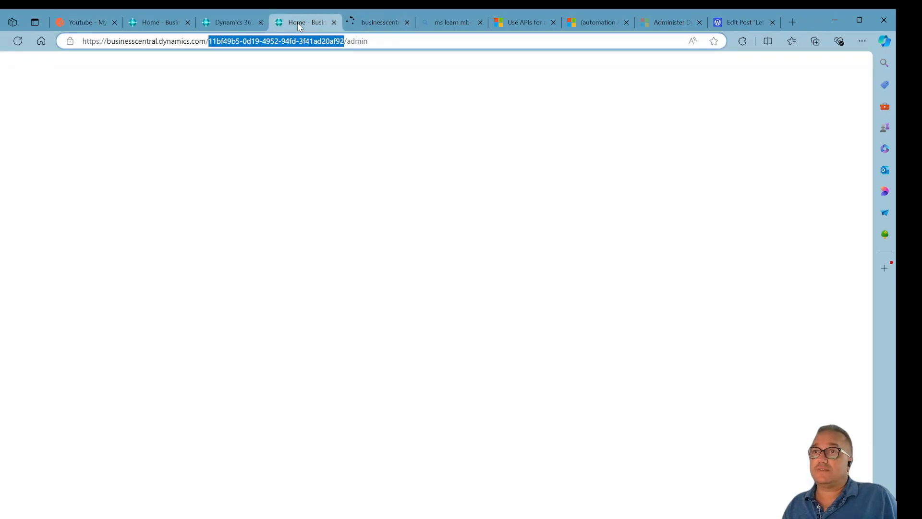
click(372, 22)
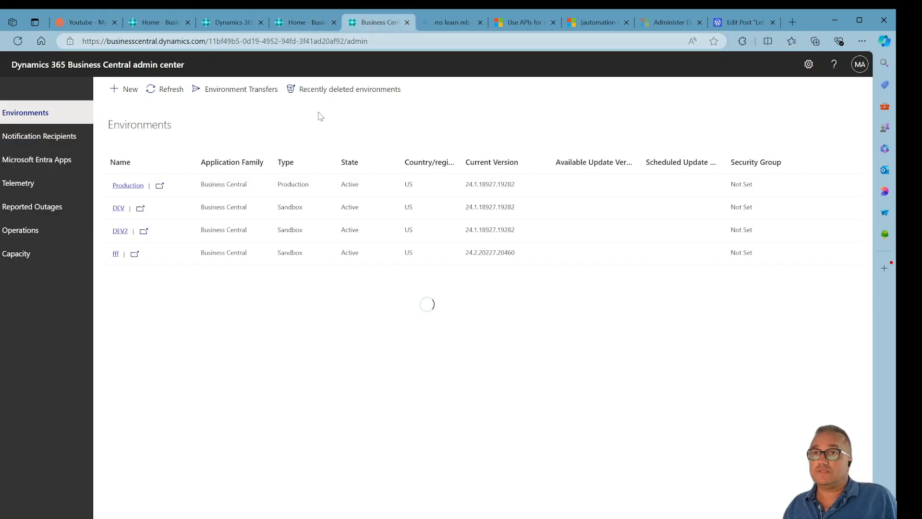
click(140, 208)
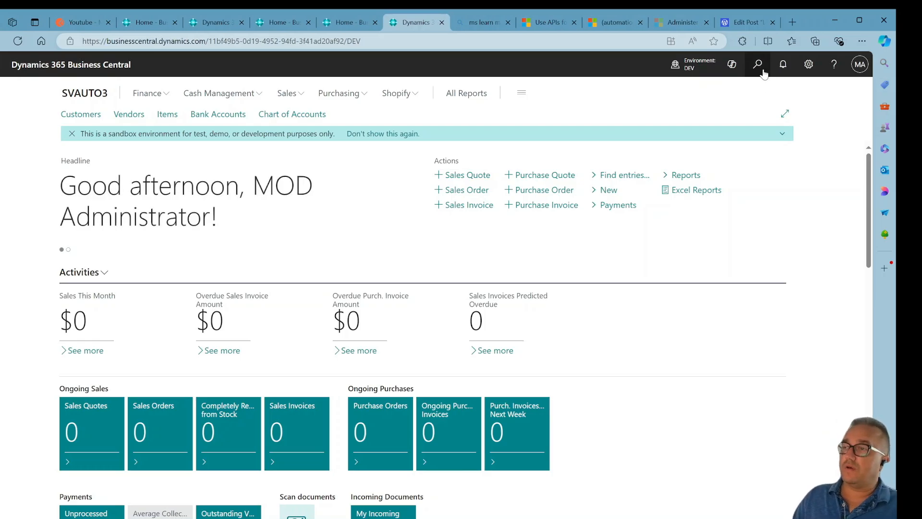
Search for "entra", open Microsoft Entra Applications, and open the Postman Account application card.
click(758, 66)
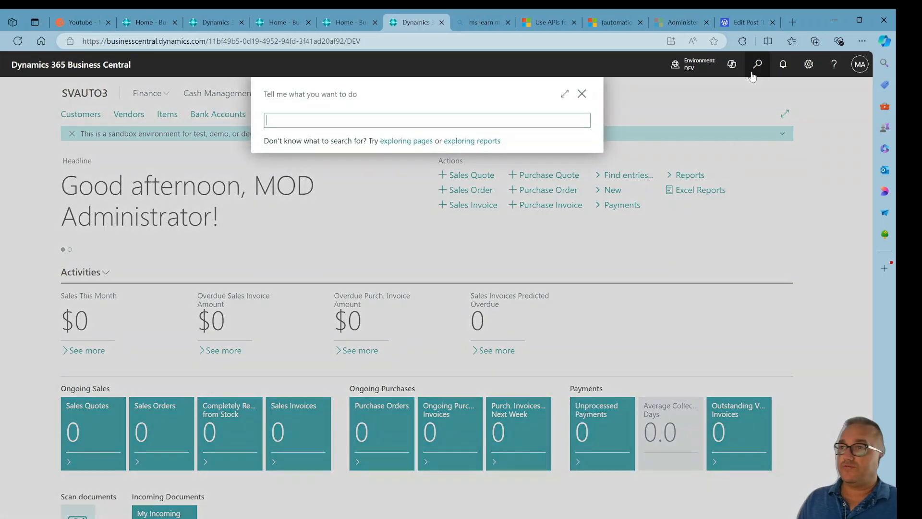
text(entra)
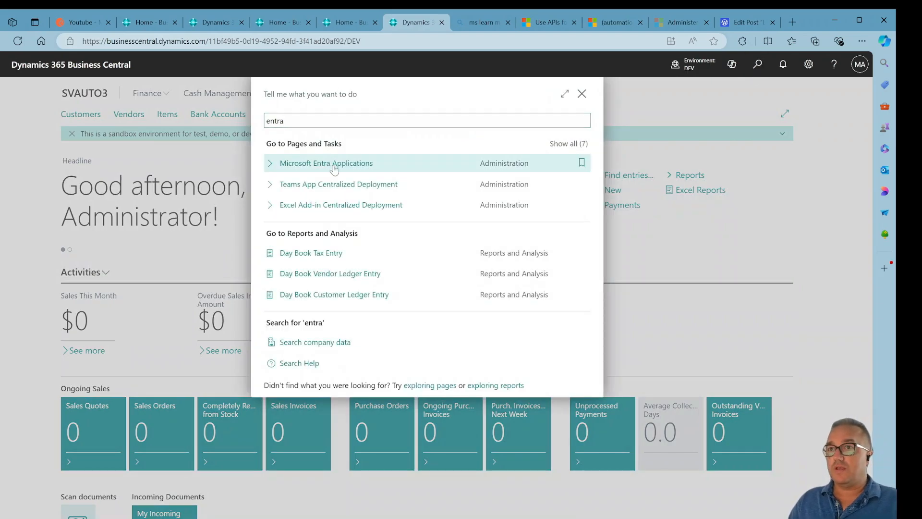
click(334, 166)
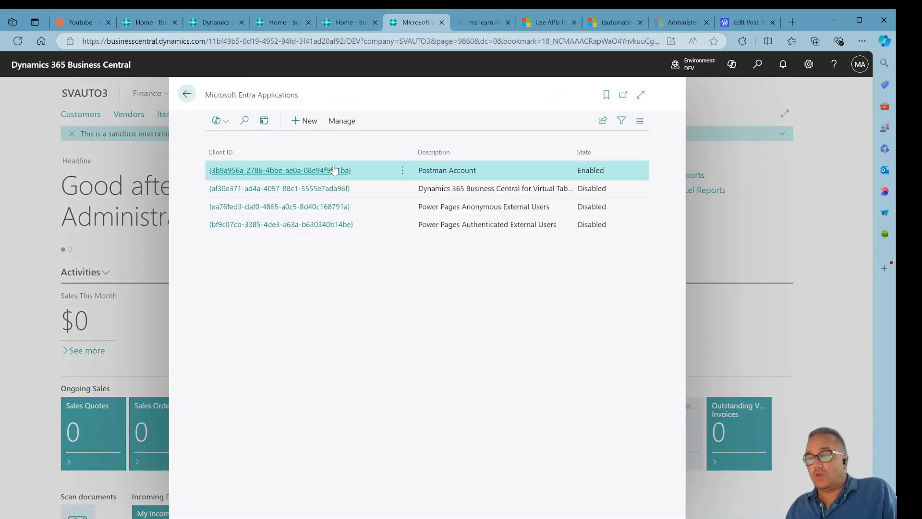
click(297, 172)
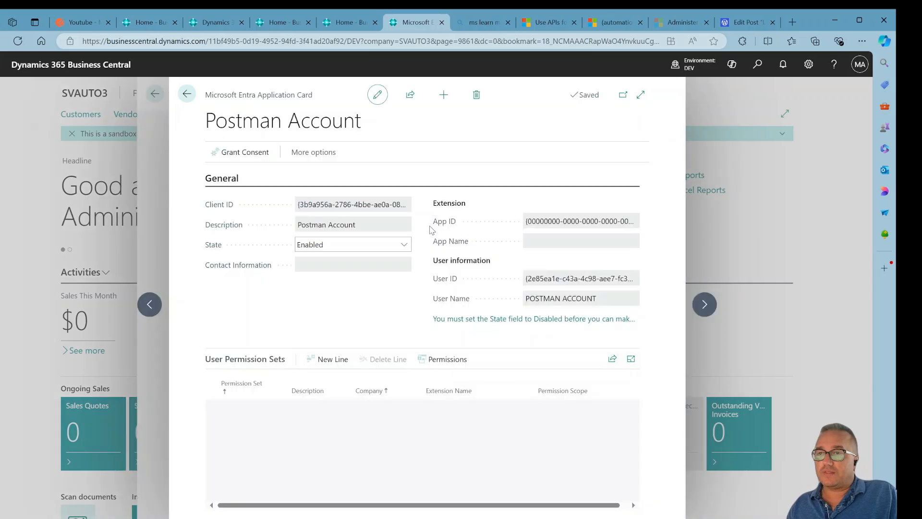
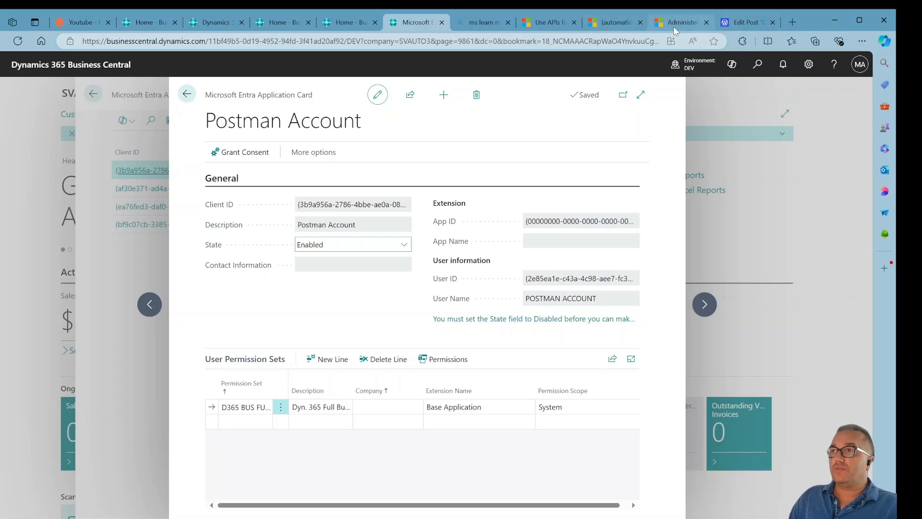
Get a new OAuth access token for the Youtube collection, proceed after authentication, and use the token.
click(89, 28)
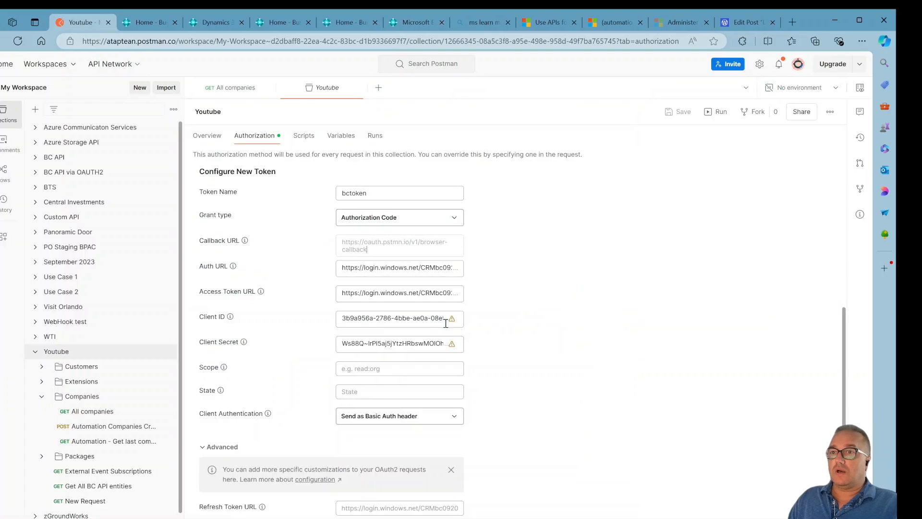
scroll(534, 380, down, 1)
scroll(533, 378, down, 4)
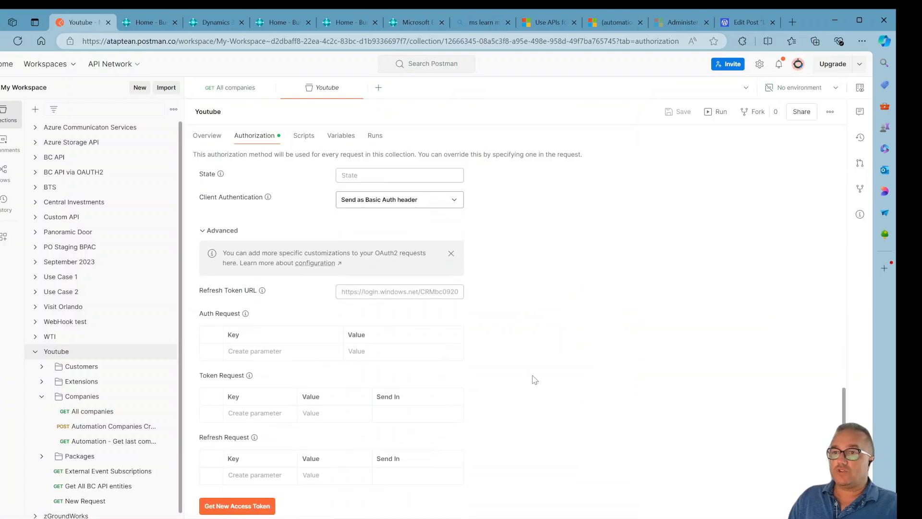
click(247, 505)
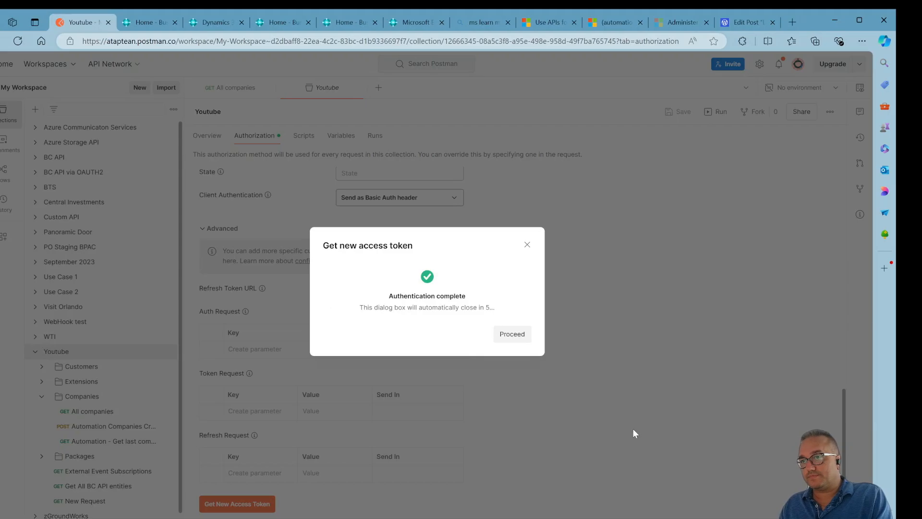
click(511, 335)
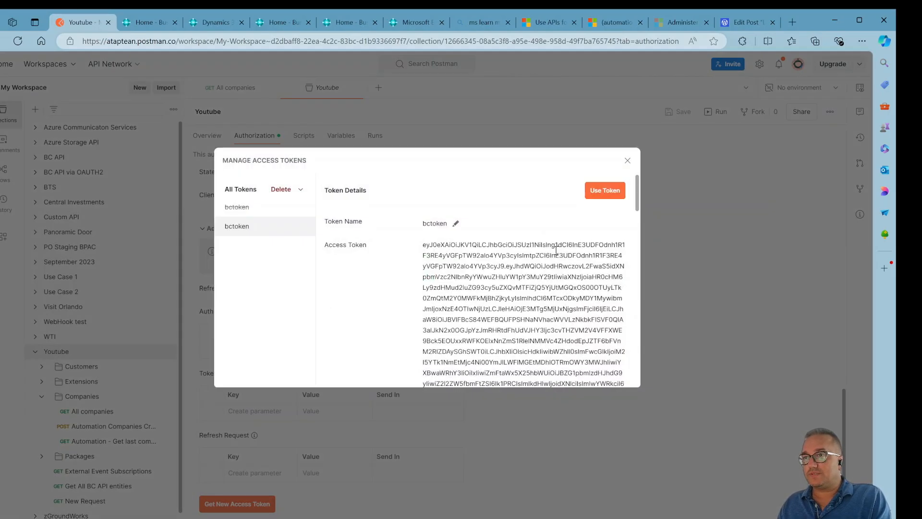
click(606, 191)
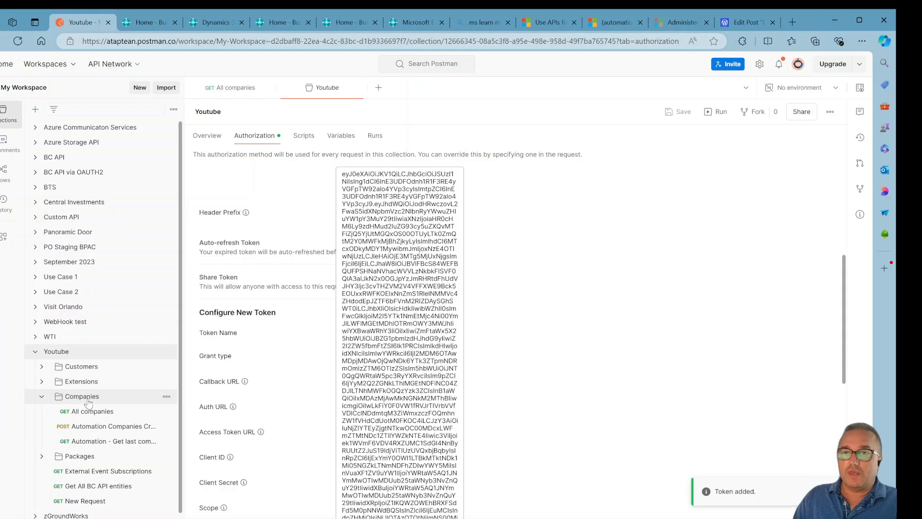
Check the authorization settings of the All companies request, the Companies folder and the Youtube collection.
click(101, 415)
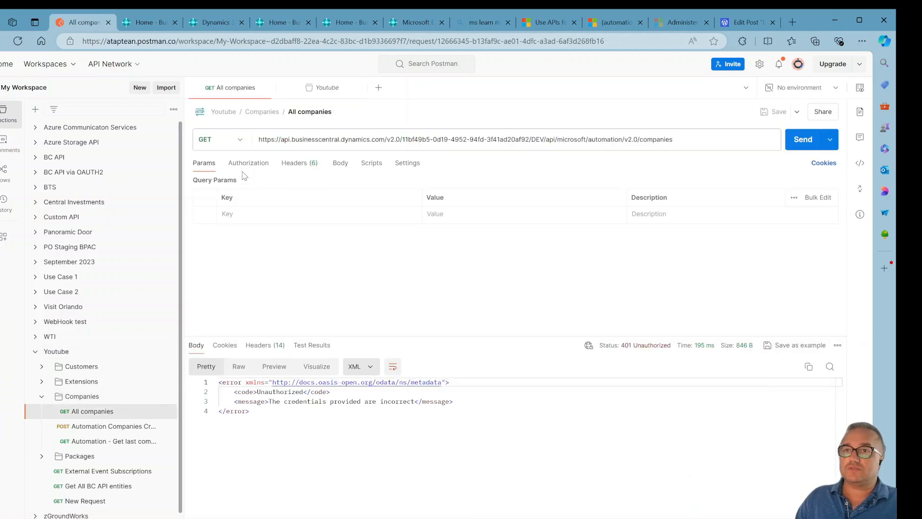
click(247, 166)
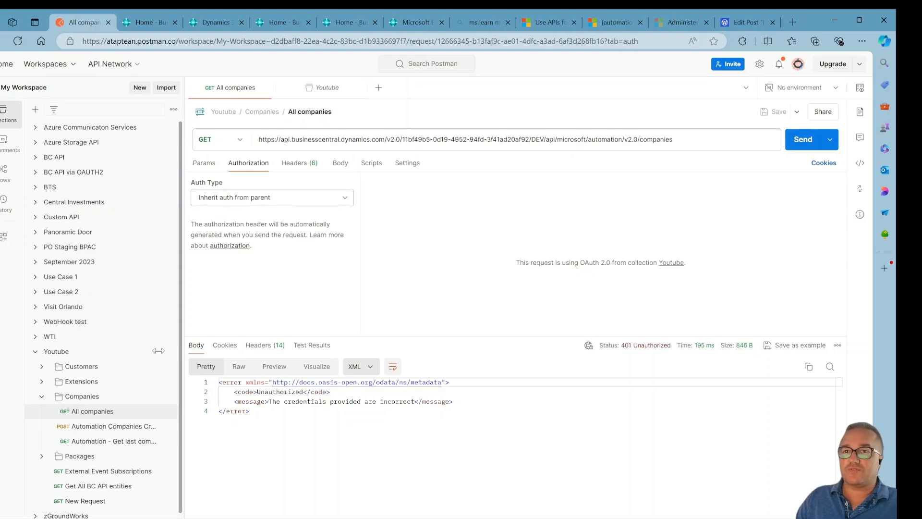
click(97, 398)
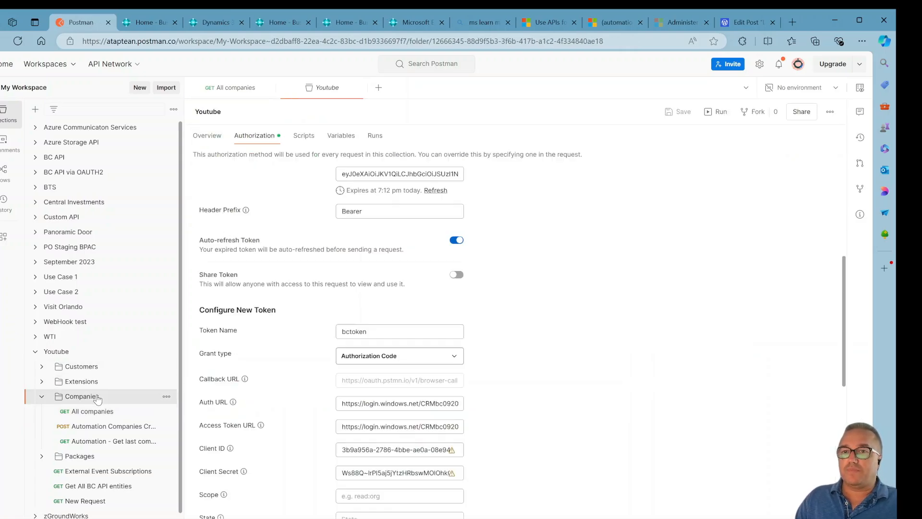
click(264, 136)
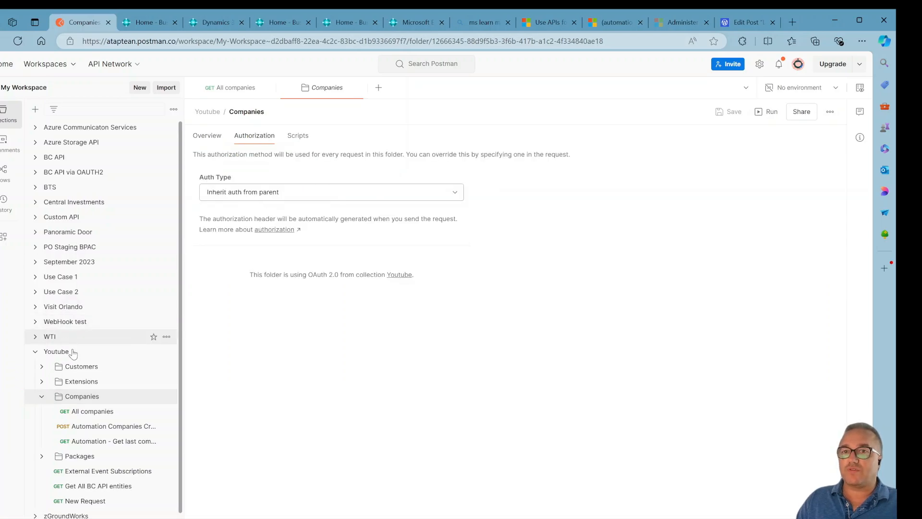
click(73, 354)
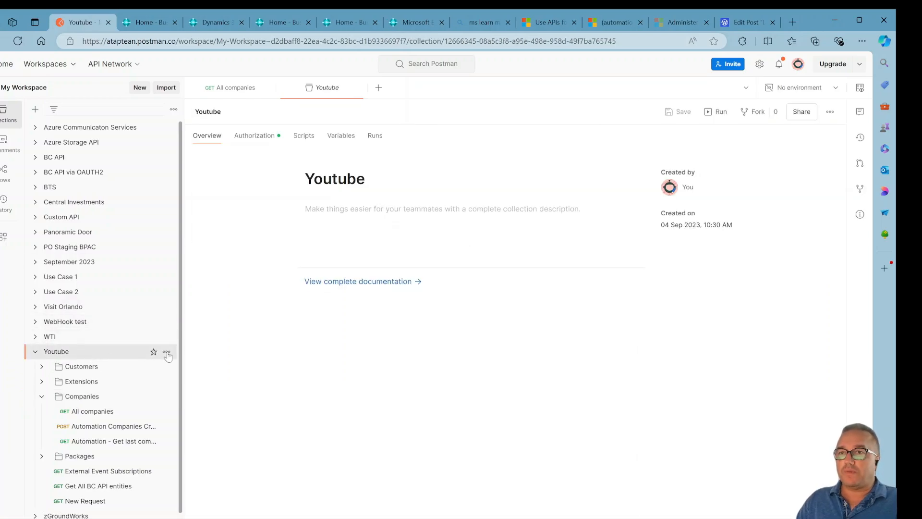
click(264, 138)
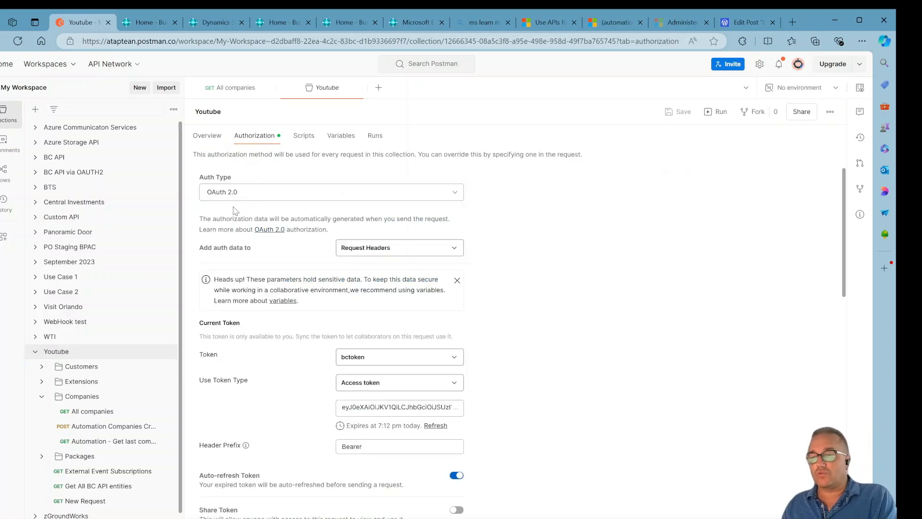
scroll(319, 370, down, 9)
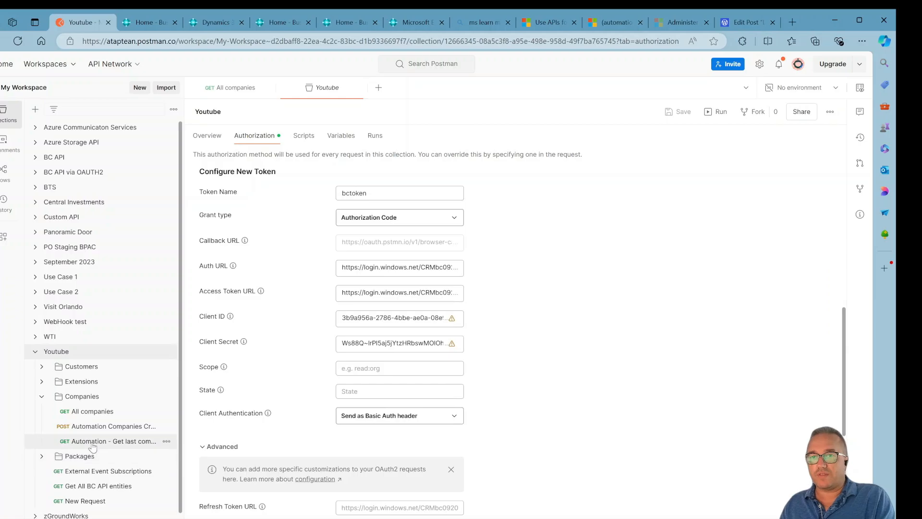
Send the All companies GET request again with the new token.
click(107, 412)
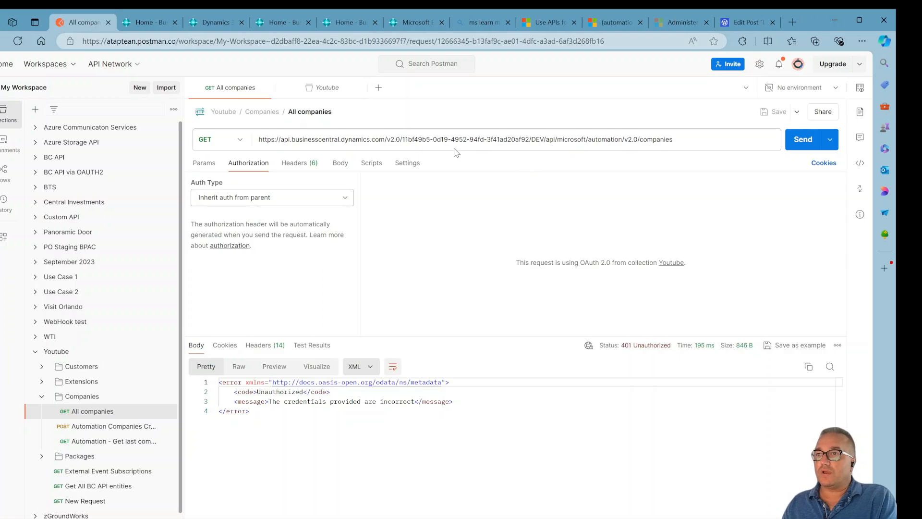
drag(558, 141, 641, 139)
click(663, 139)
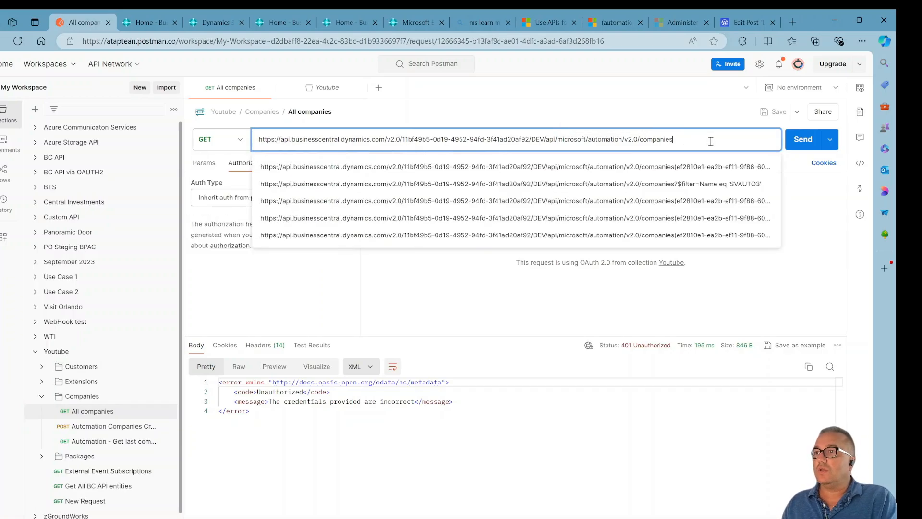
click(794, 144)
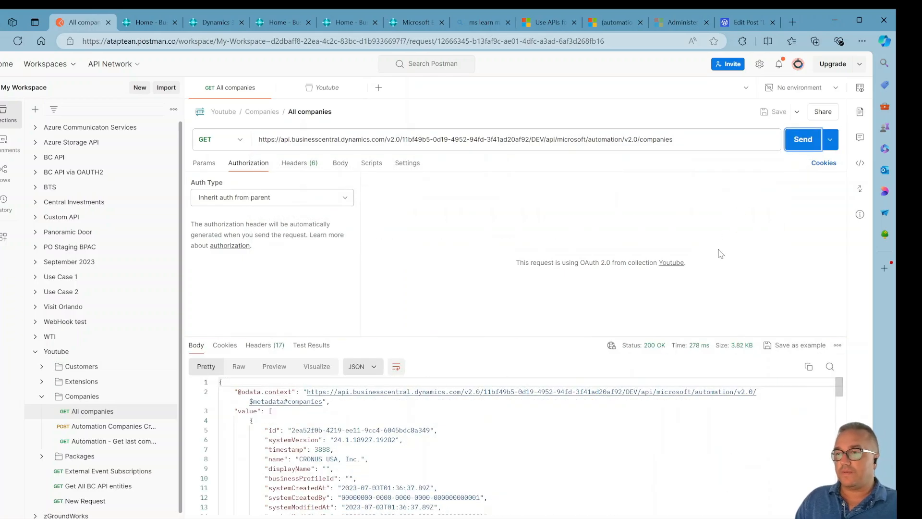
Enlarge the response pane and review the returned companies and their names in the JSON body.
drag(581, 334, 572, 207)
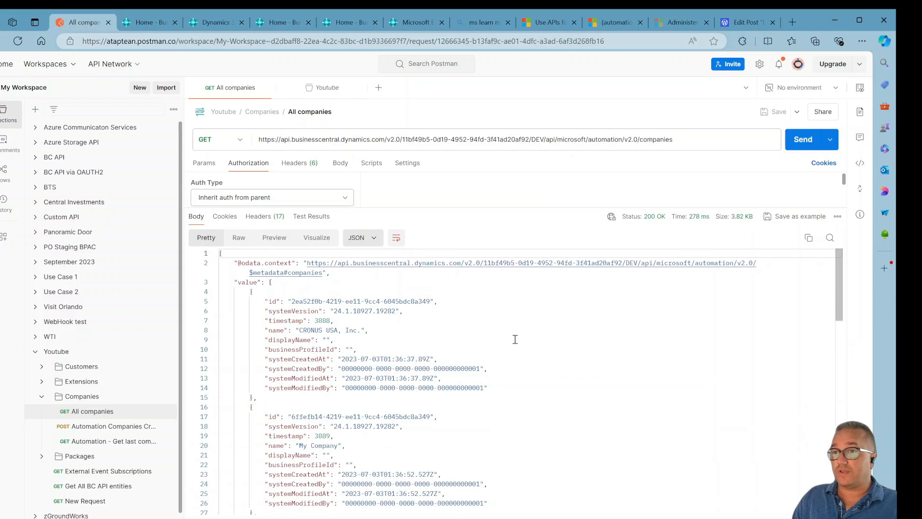
scroll(516, 341, down, 3)
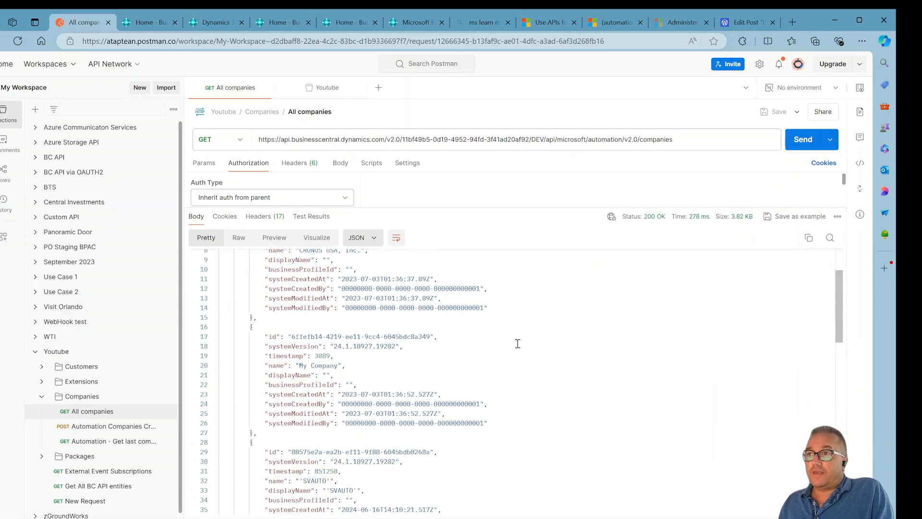
scroll(518, 344, down, 10)
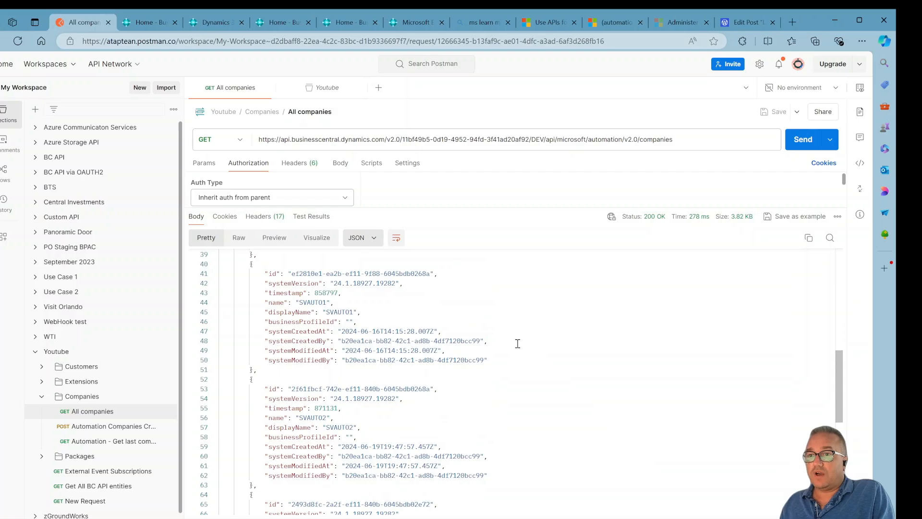
scroll(517, 343, down, 5)
scroll(518, 343, down, 6)
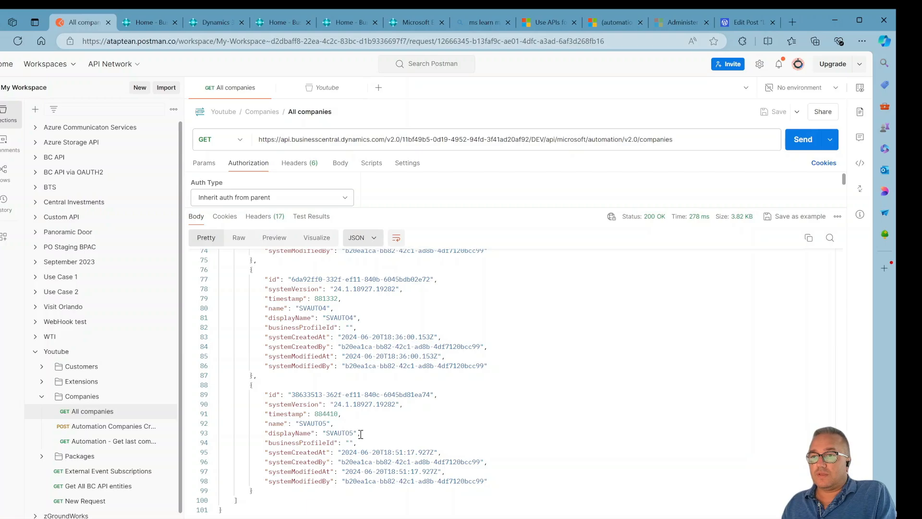
double_click(326, 433)
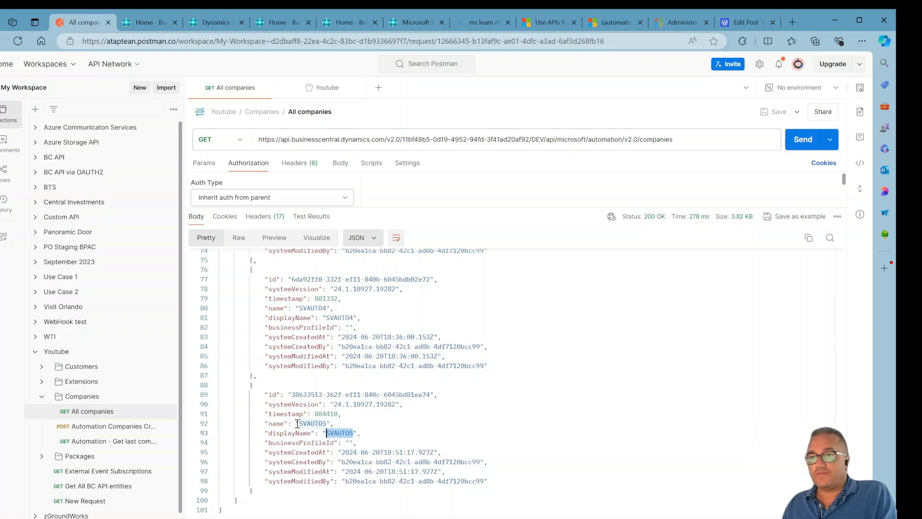
click(350, 423)
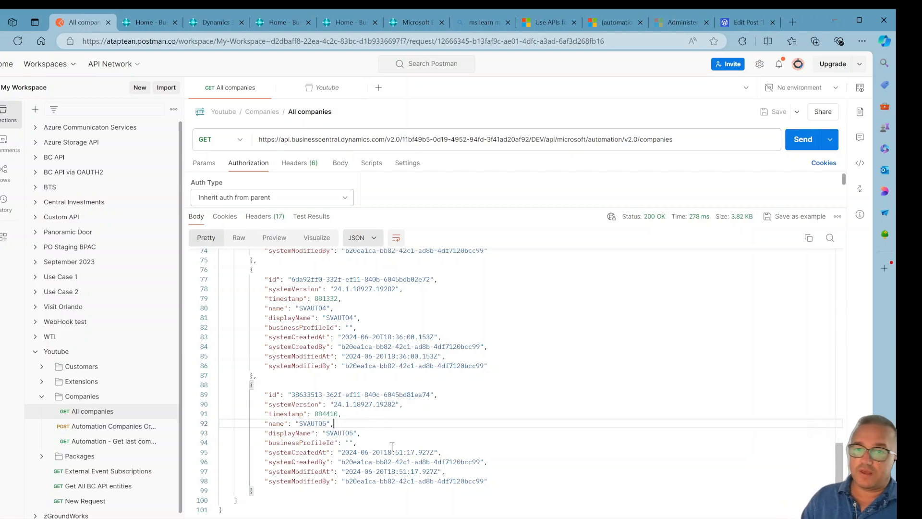
Open the Automation Companies Create POST request and view its JSON body and URL.
click(107, 427)
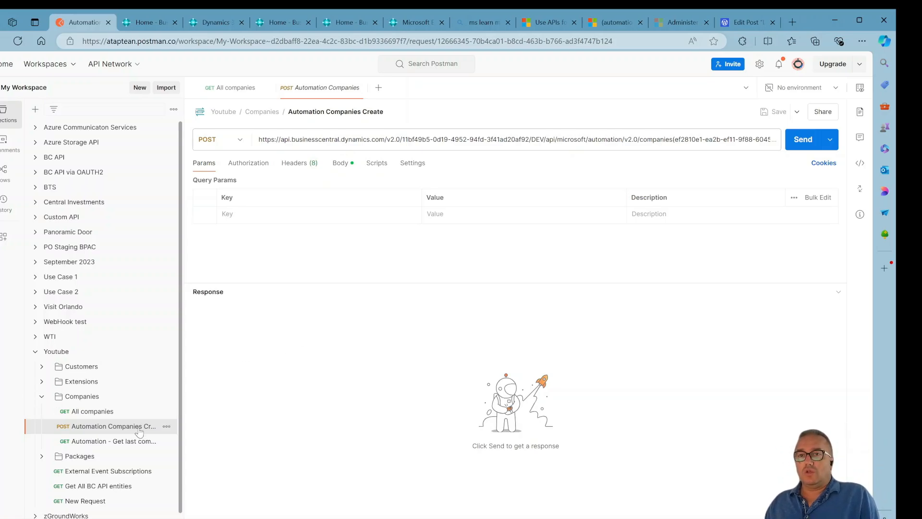
click(341, 163)
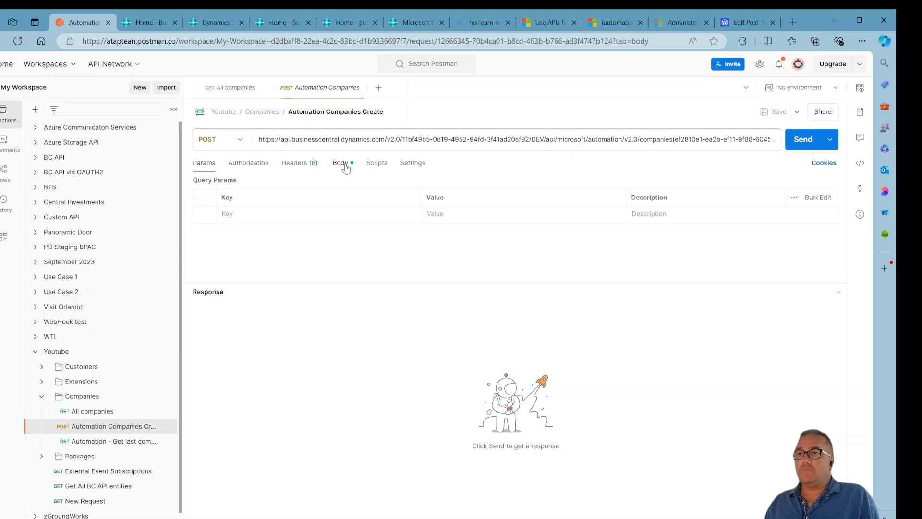
click(620, 140)
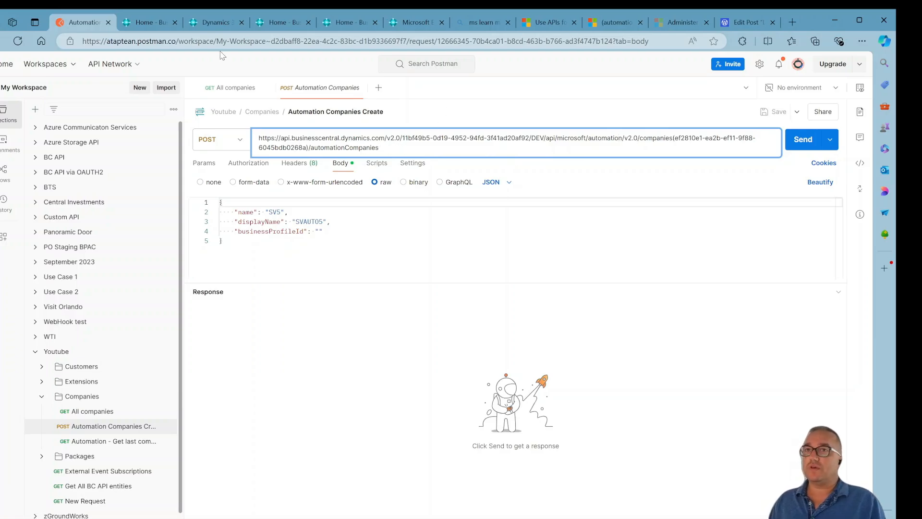
Open the Create automation company documentation page and review its HTTP request format.
click(555, 22)
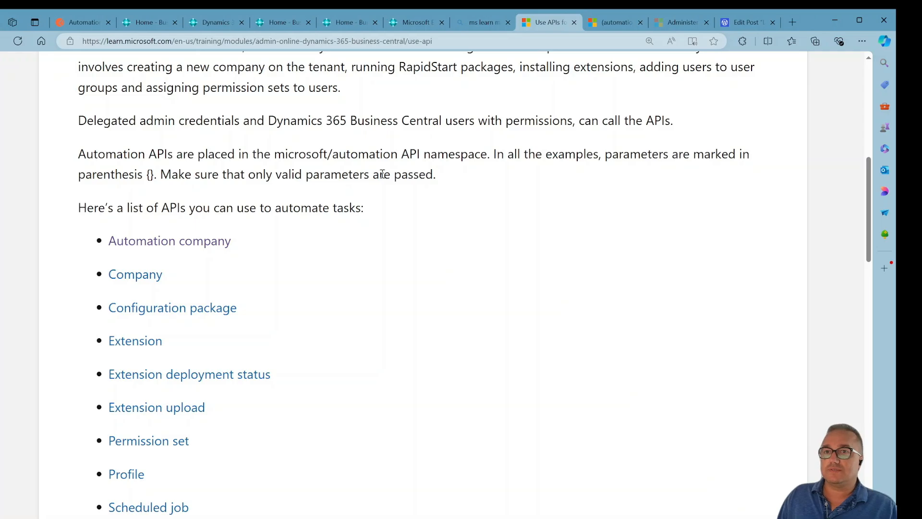
click(169, 241)
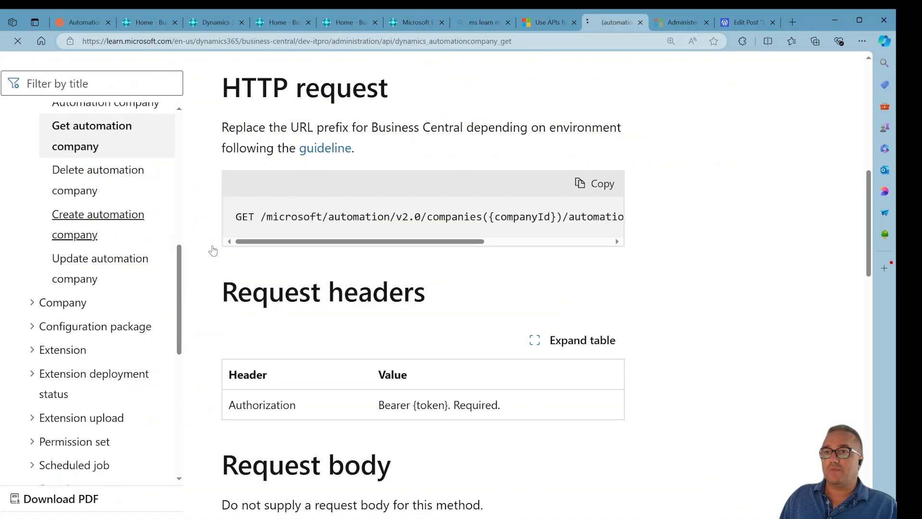
scroll(400, 351, down, 6)
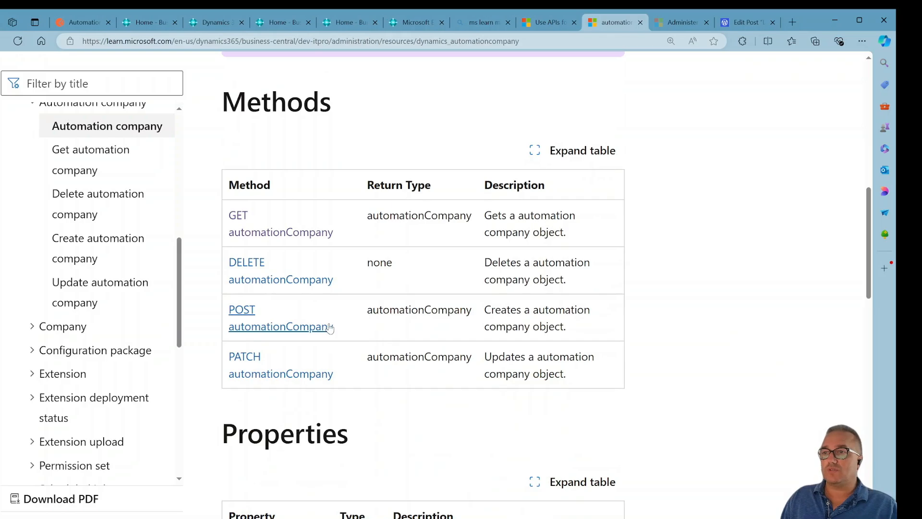
click(277, 330)
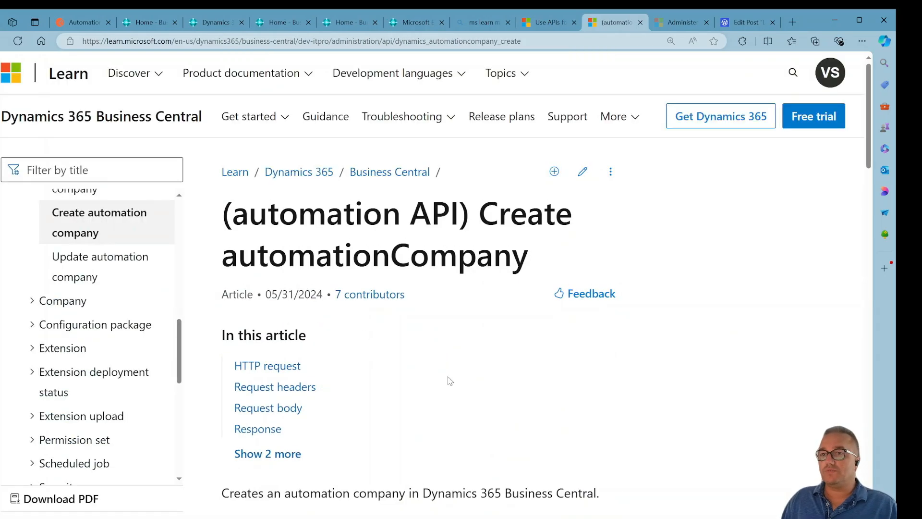
scroll(452, 382, down, 8)
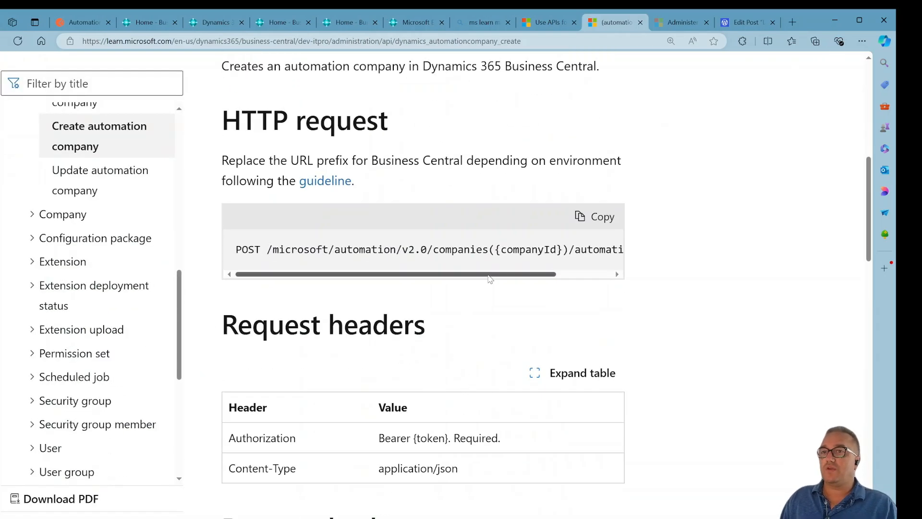
drag(488, 276, 442, 276)
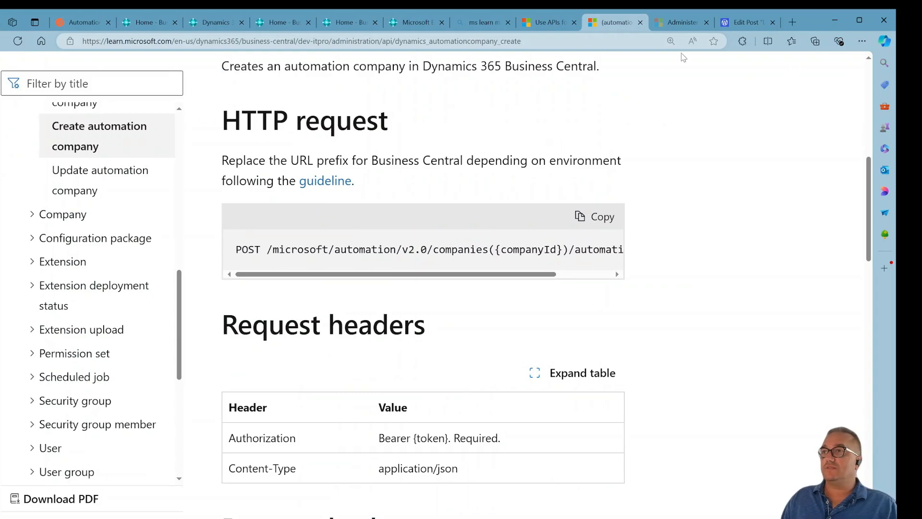
click(86, 22)
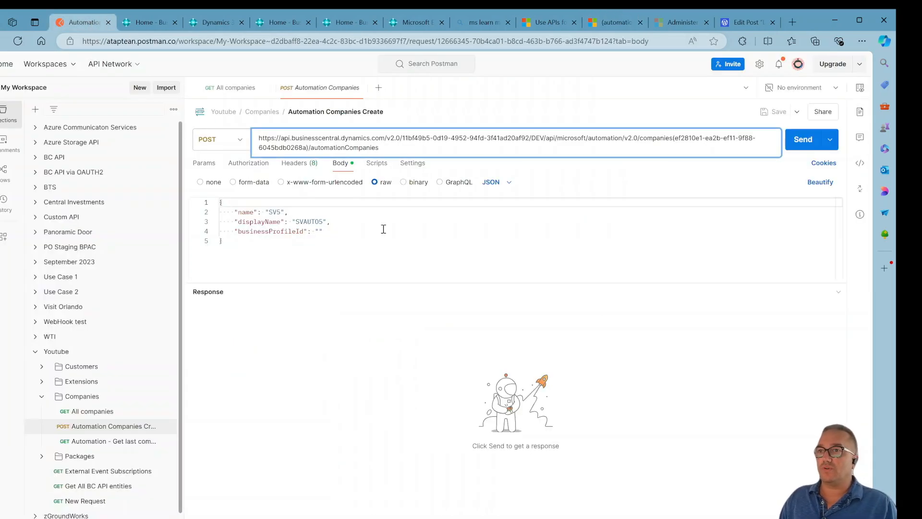
Change the request body's name to SV10 and its display name to SVAUTO10.
click(351, 231)
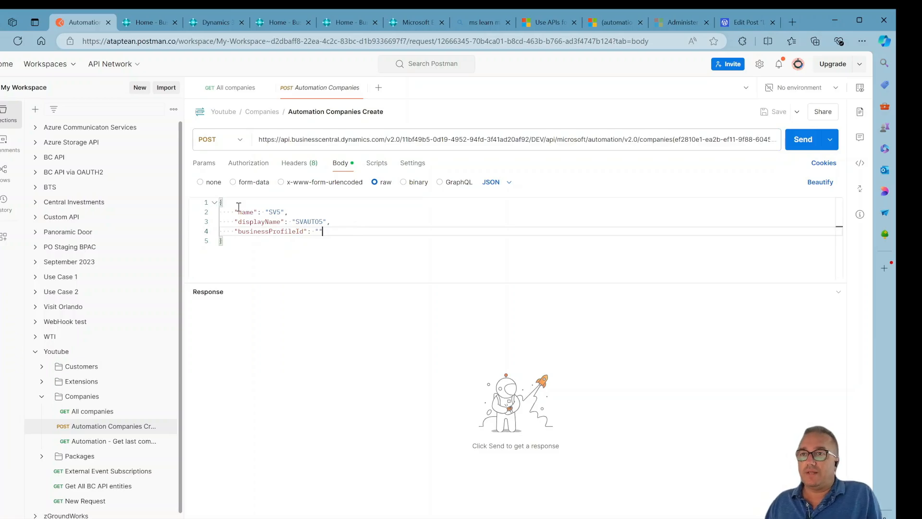
click(283, 212)
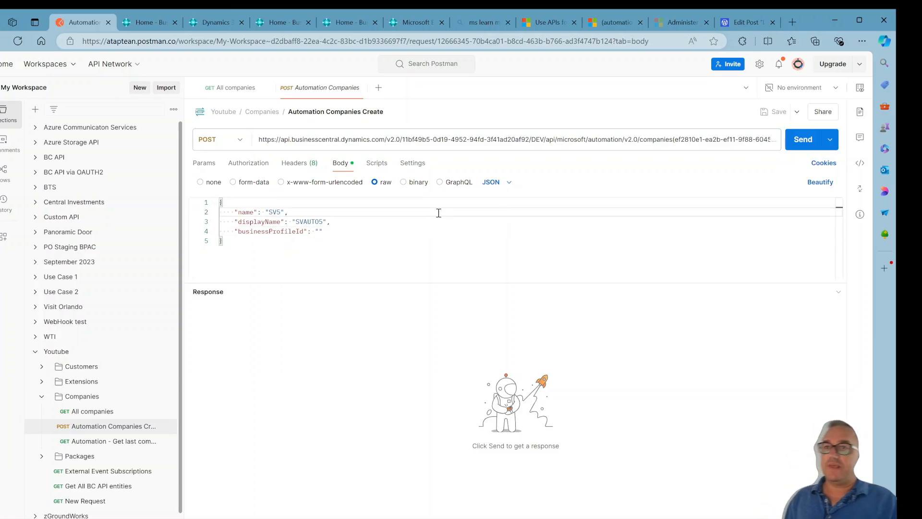
key(BackSpace)
text(1)
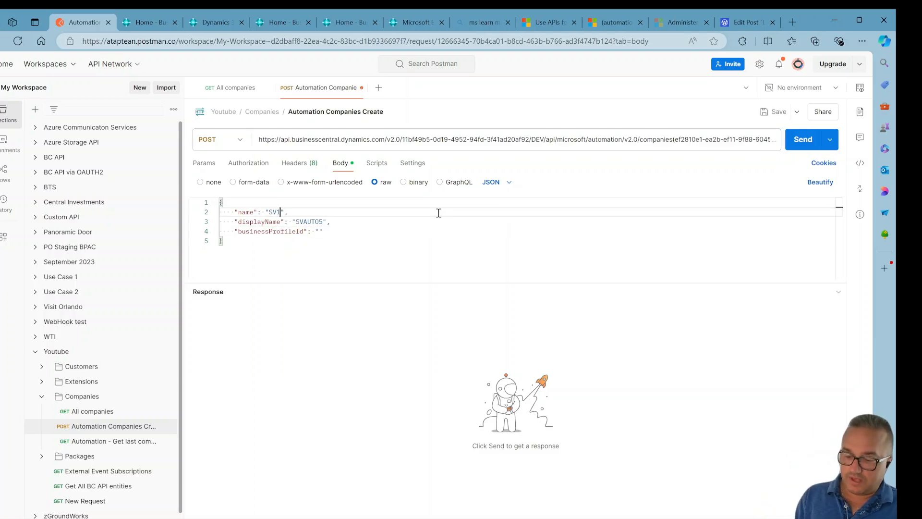
text(0)
key(Down)
key(End)
key(Left)
key(Left)
key(BackSpace)
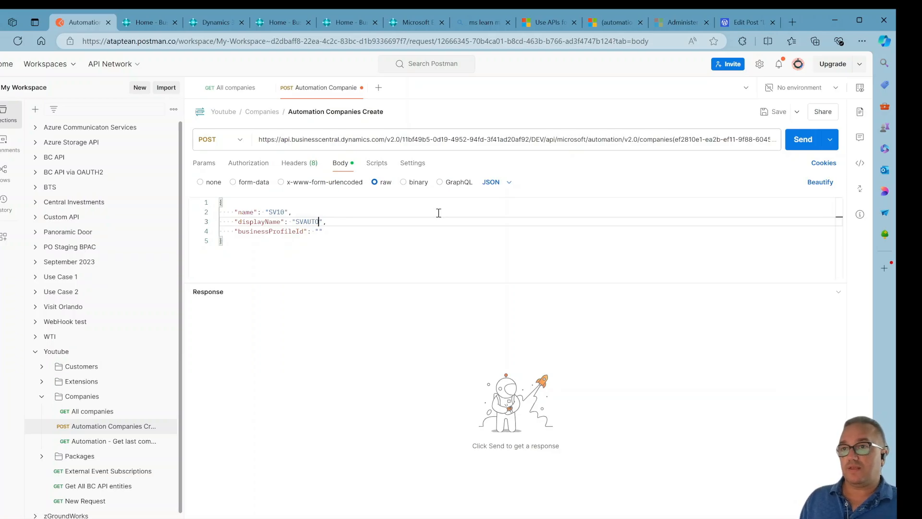
text(10)
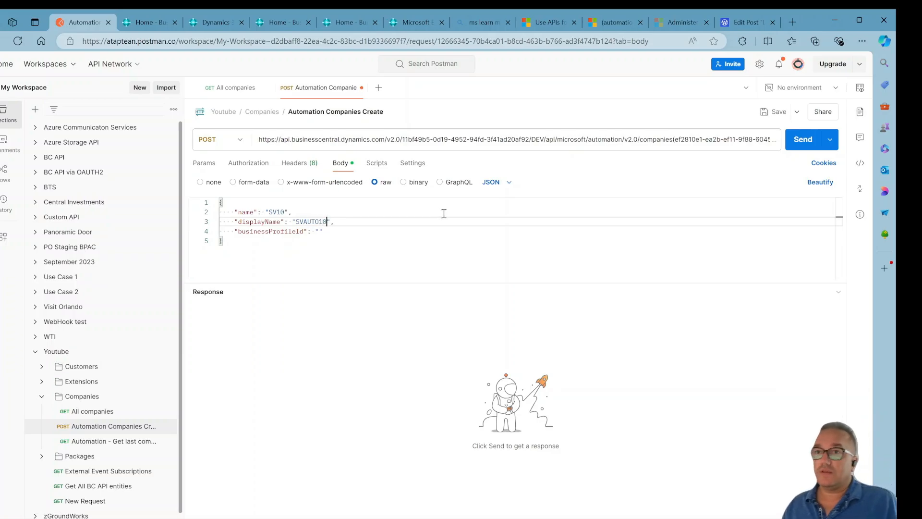
Save the Automation Companies Create request and send it to create the company.
click(772, 114)
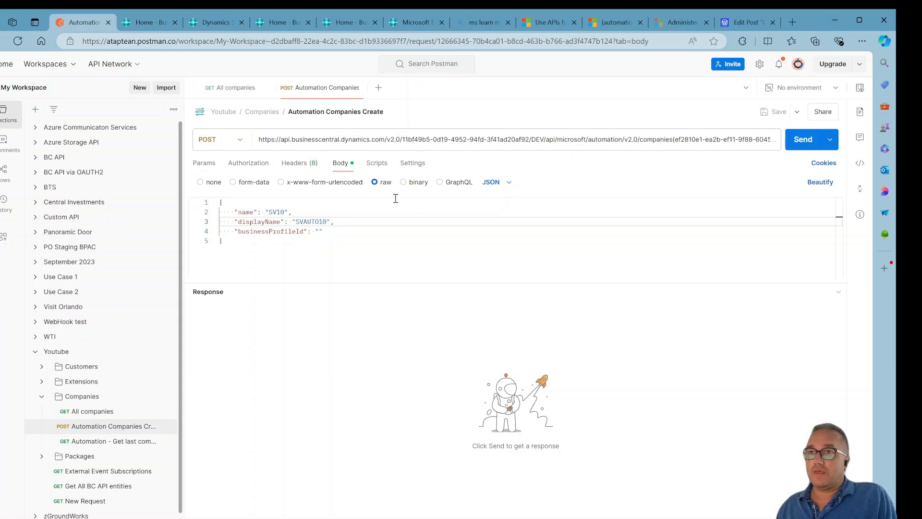
click(802, 143)
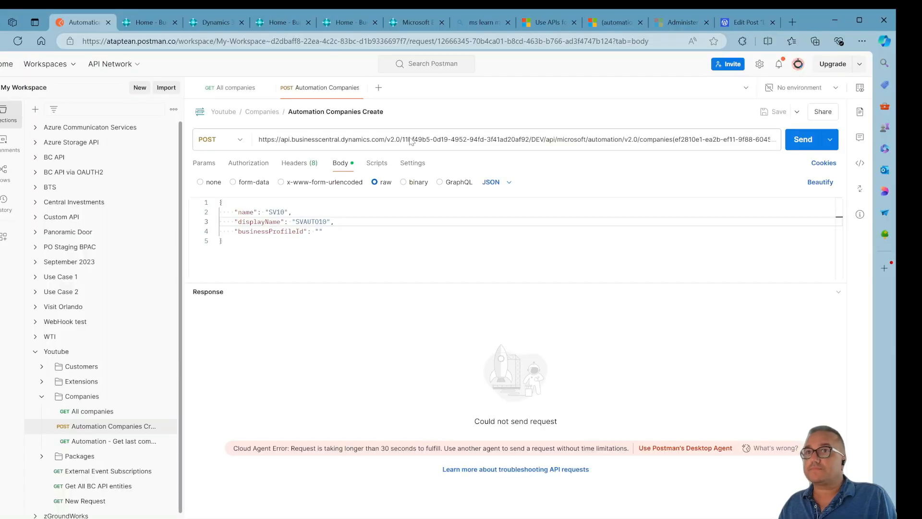
Open the DEV environment from the admin center environments list and close the extra Business Central tabs.
click(342, 22)
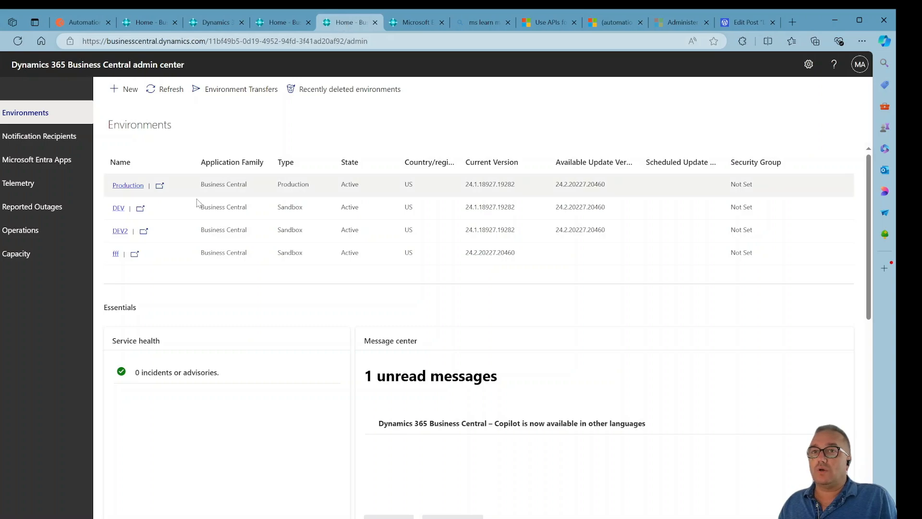
click(141, 208)
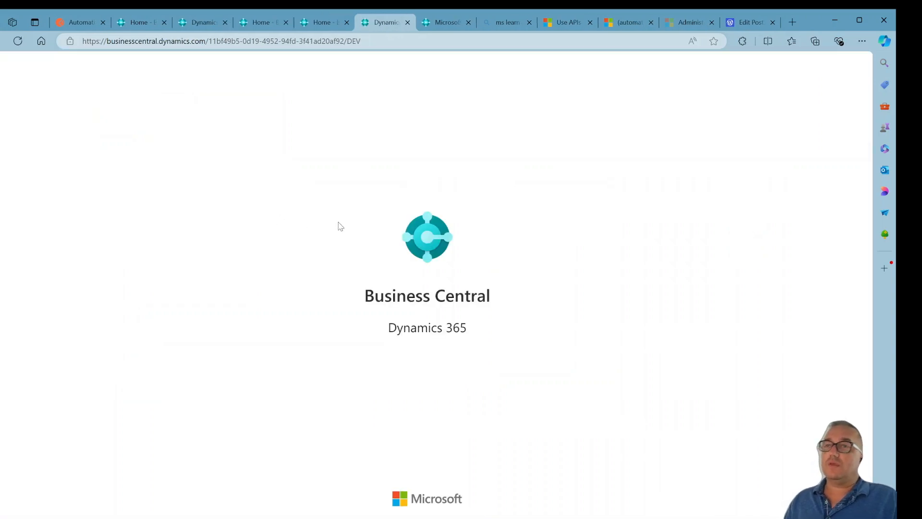
click(468, 22)
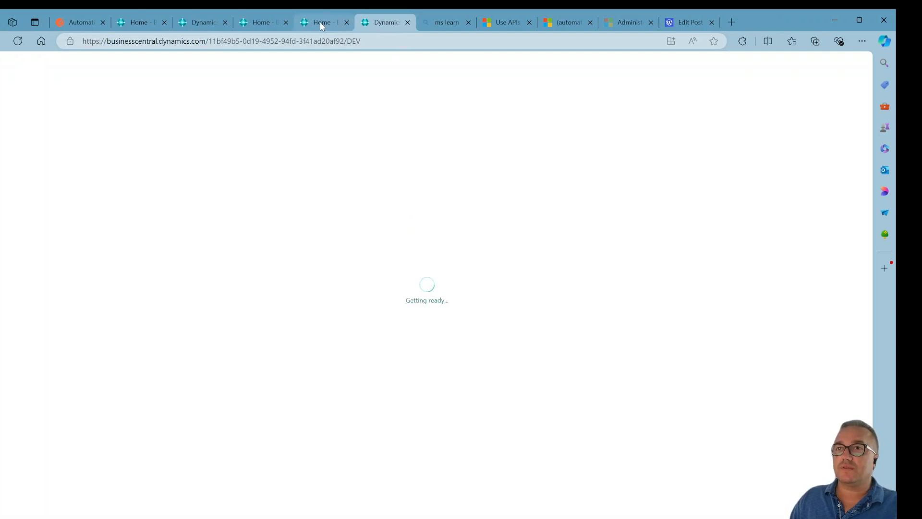
click(286, 22)
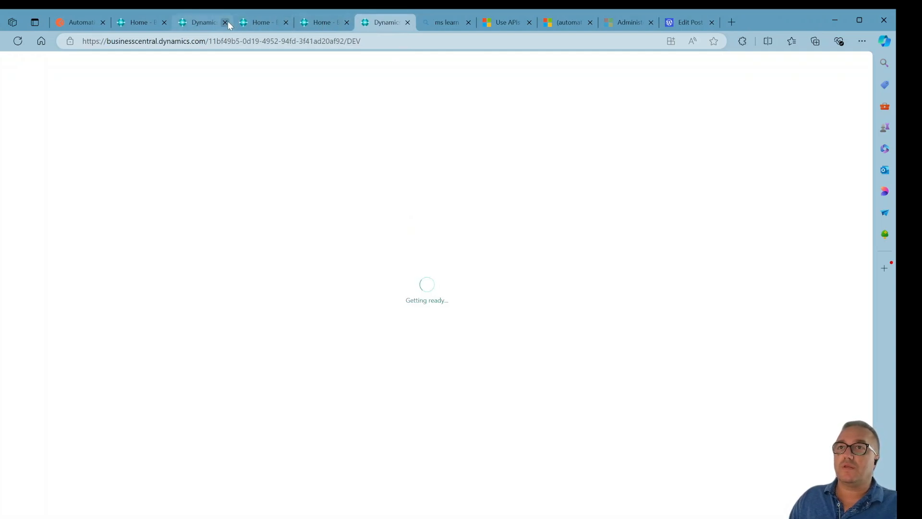
click(165, 22)
click(165, 22)
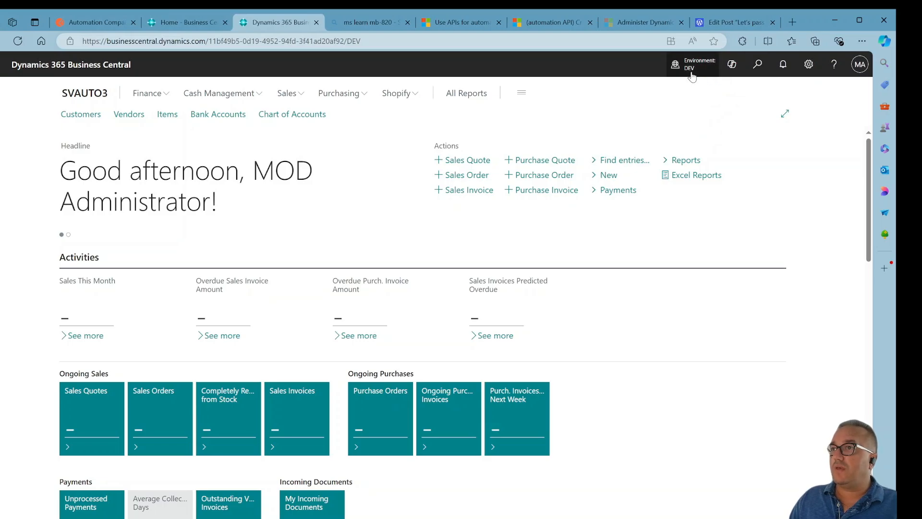
Switch the DEV environment's current company to SVAUTO10.
click(692, 75)
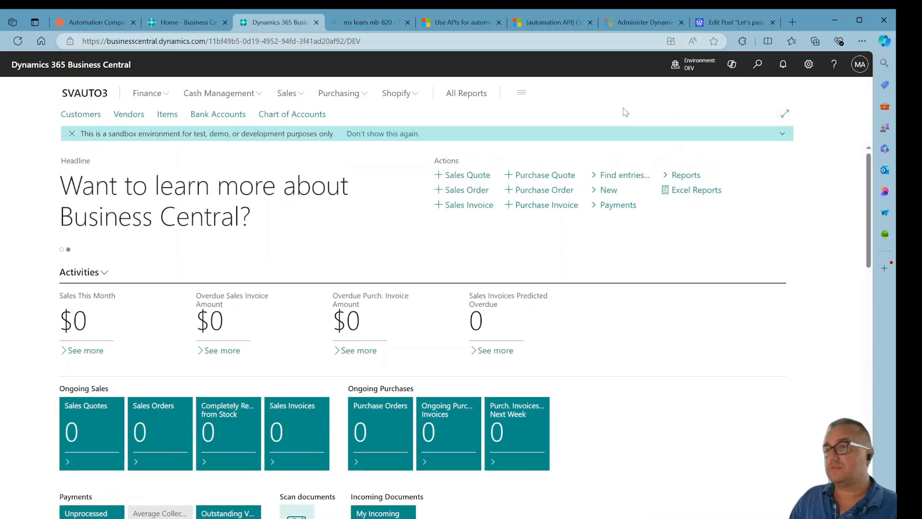
click(16, 43)
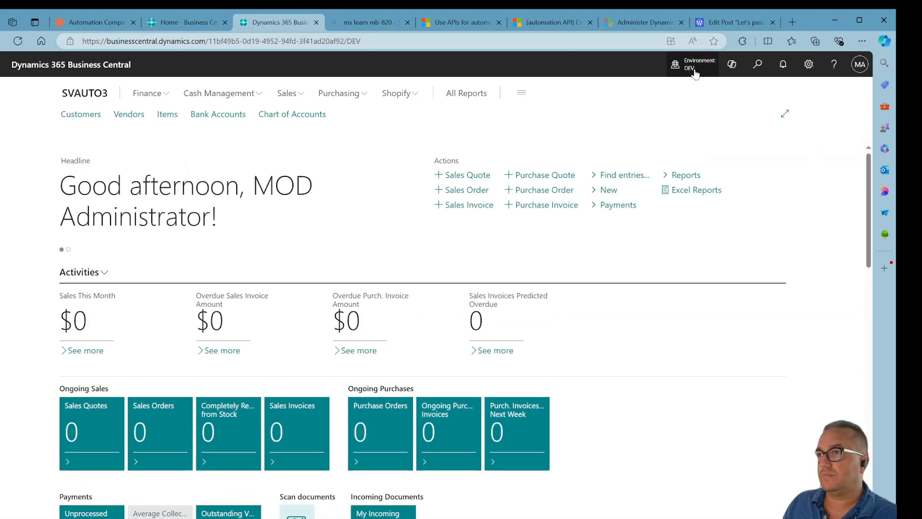
click(695, 73)
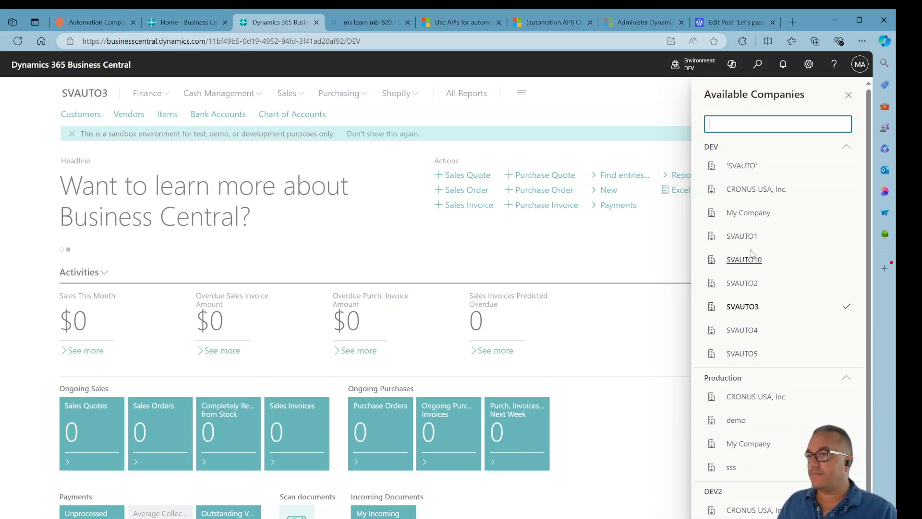
click(753, 264)
click(812, 284)
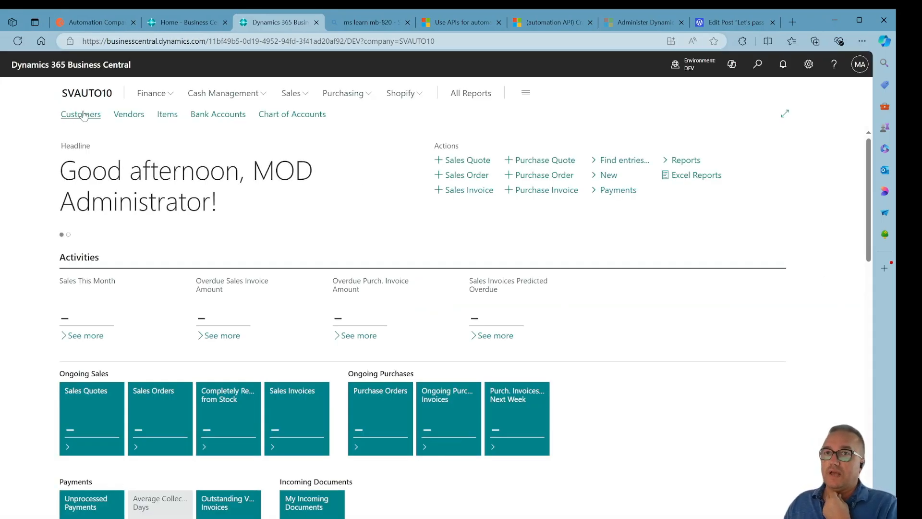
Open the Customers list and then the Vendors list of the SVAUTO10 company.
click(91, 117)
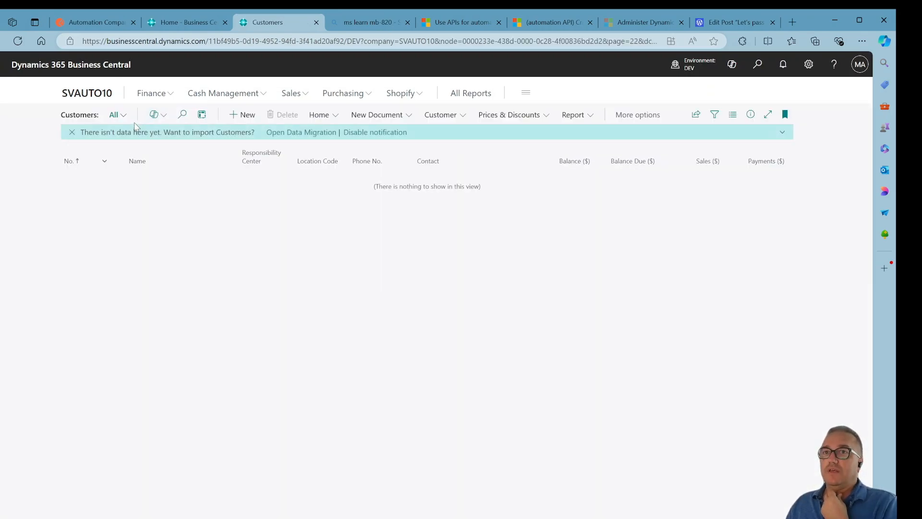
click(290, 94)
click(337, 95)
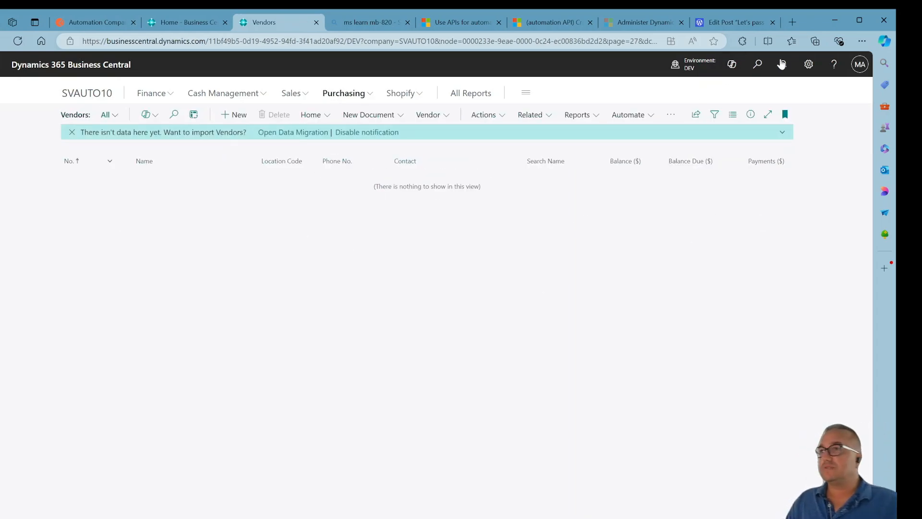
Search for General Ledger Setup, open it and scroll through its settings.
click(756, 65)
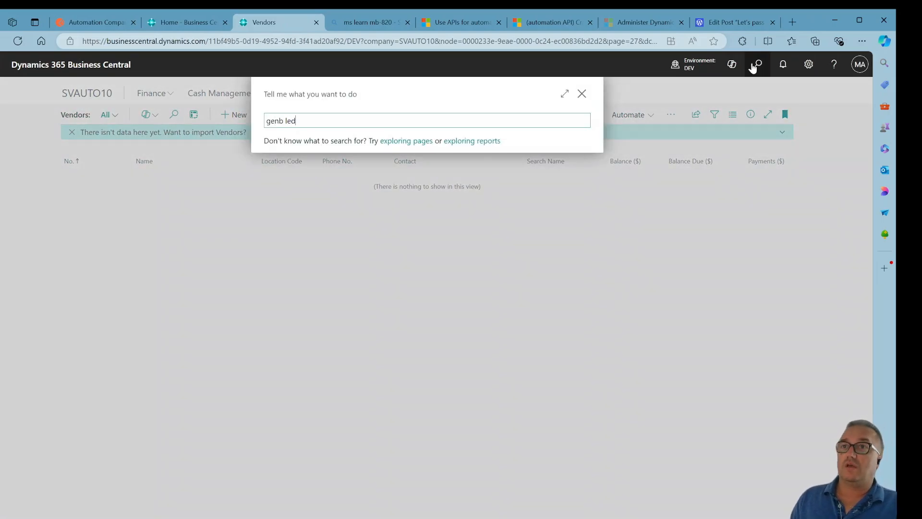
text(genb led)
key(Left)
key(Left)
key(Left)
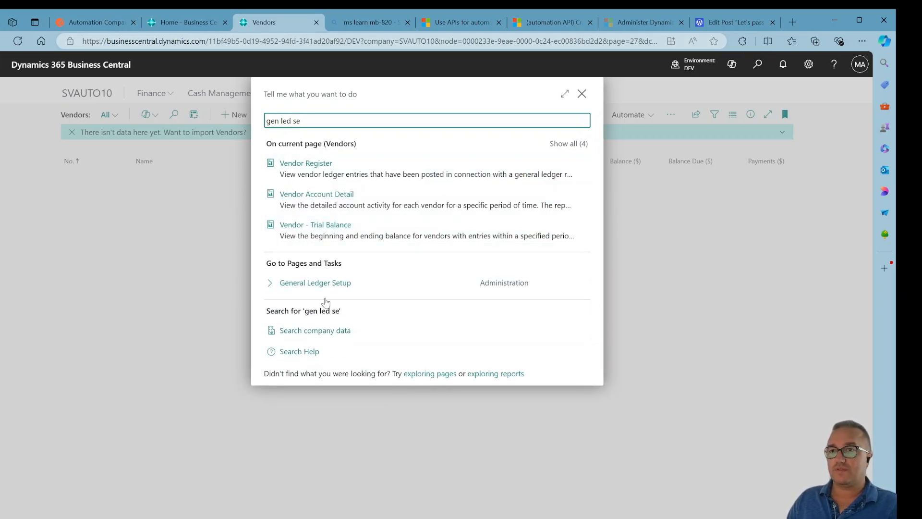
click(327, 288)
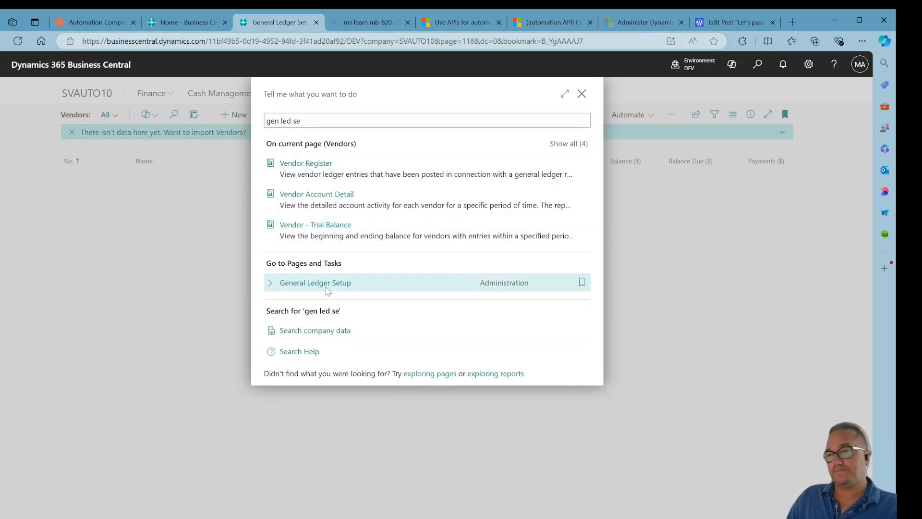
scroll(431, 310, down, 3)
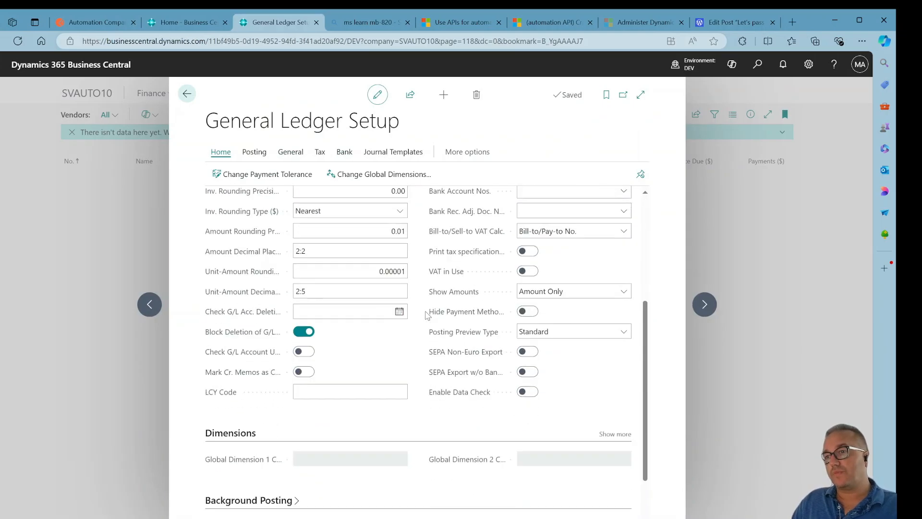
scroll(431, 311, up, 2)
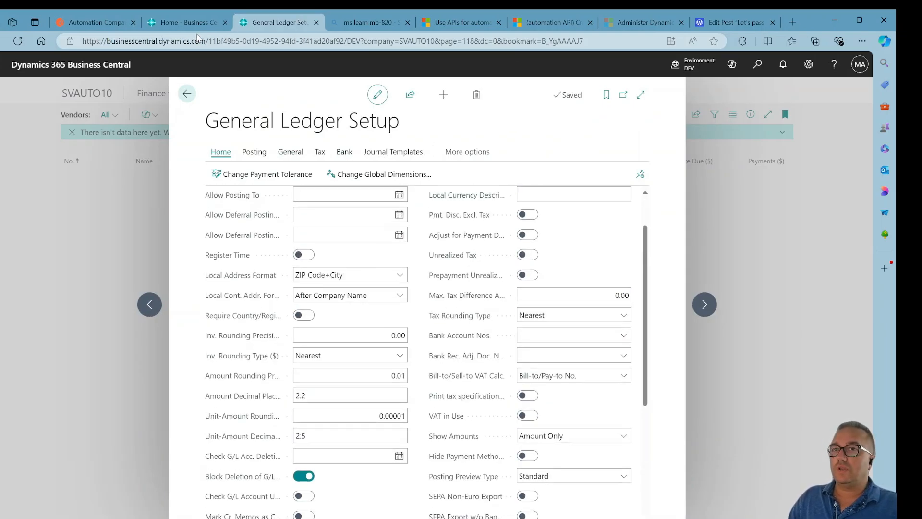
Open the Automation - Get last company request, change its filter to Name eq 'SVAUTO10' and save it.
click(103, 22)
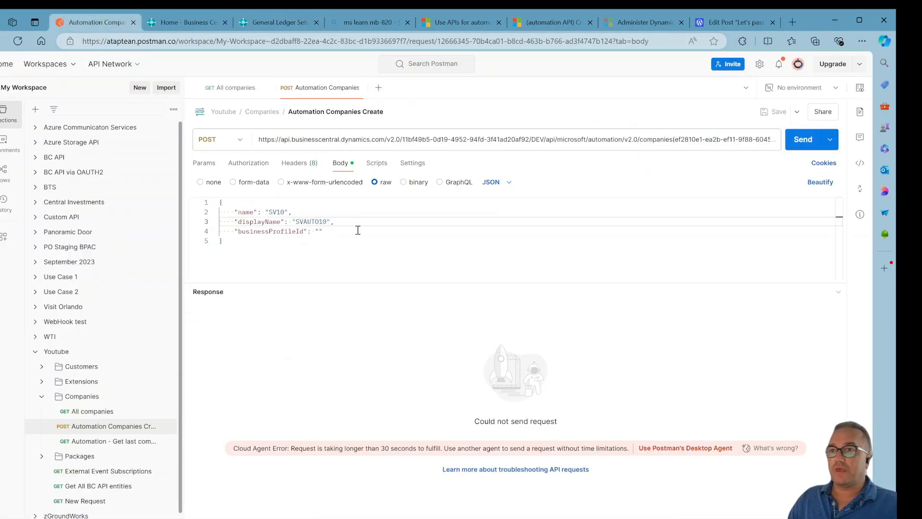
click(133, 448)
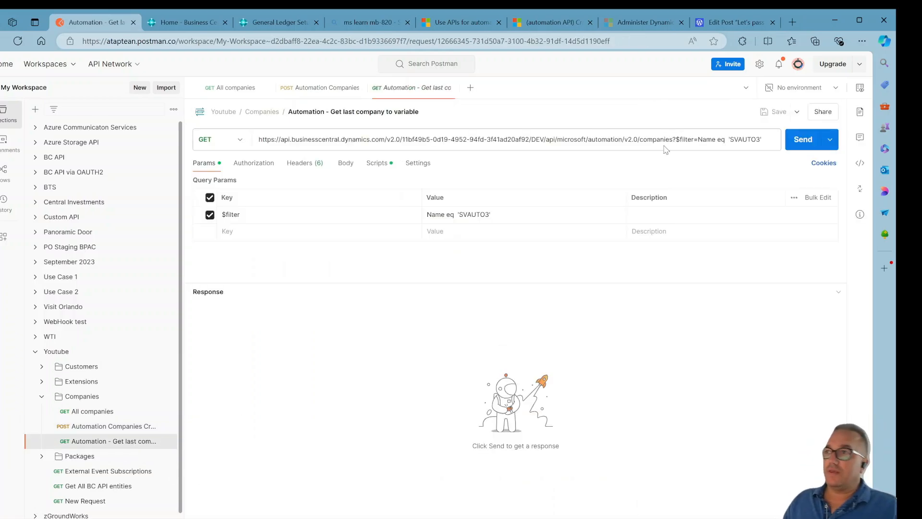
click(757, 143)
key(Delete)
text(10)
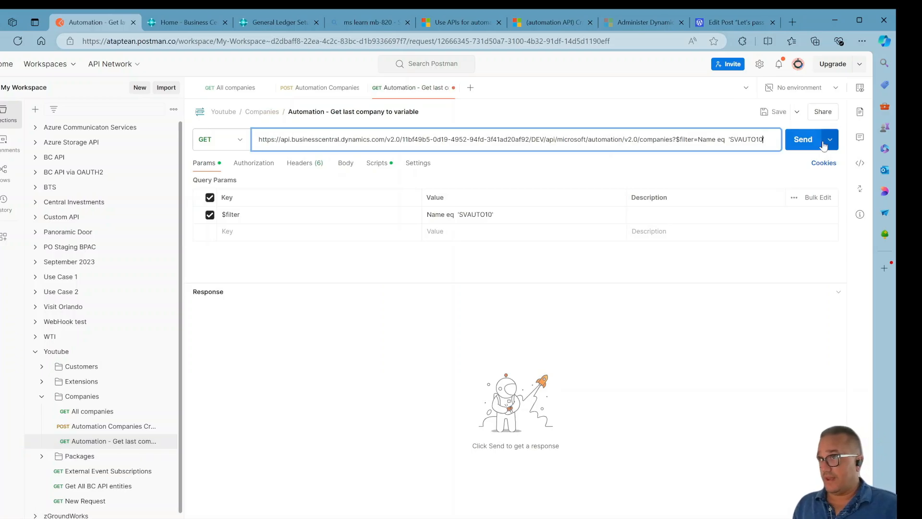
click(764, 114)
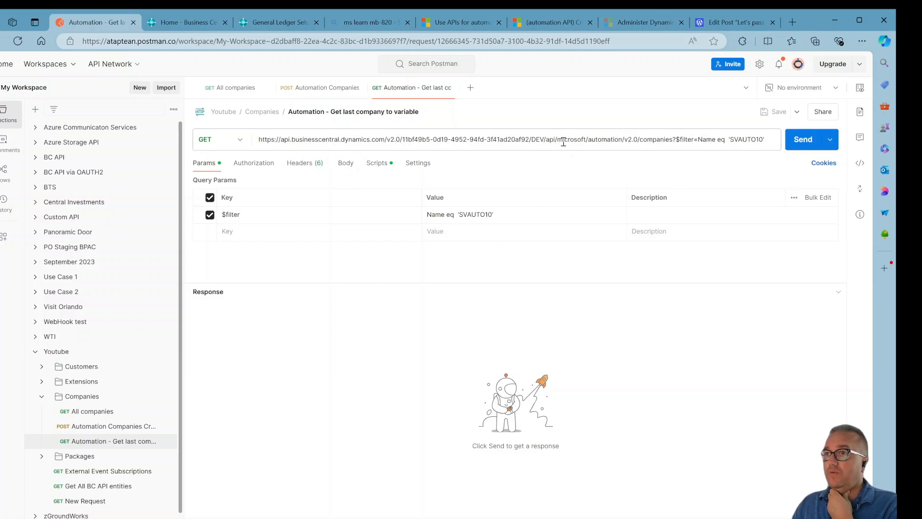
Send the filtered Get last company request.
drag(564, 142, 767, 154)
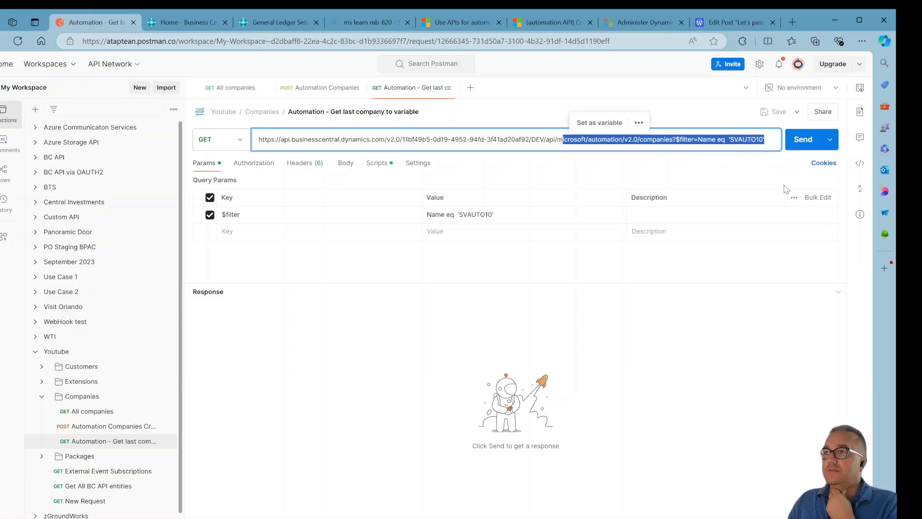
click(769, 118)
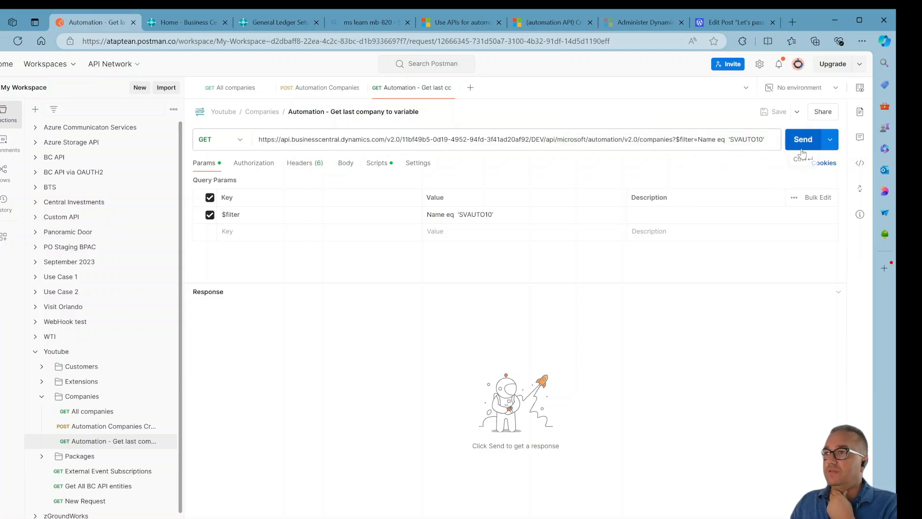
click(802, 149)
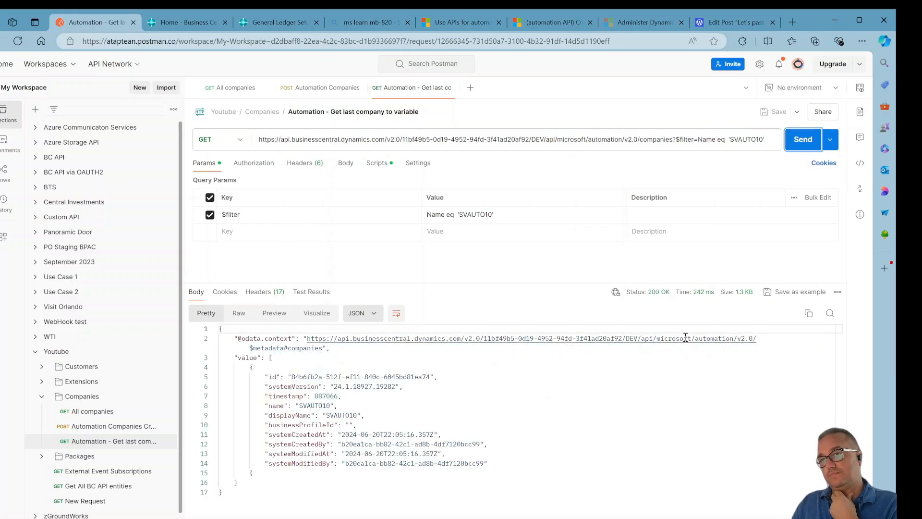
Review the returned company's id, name and display name in the response body.
click(373, 407)
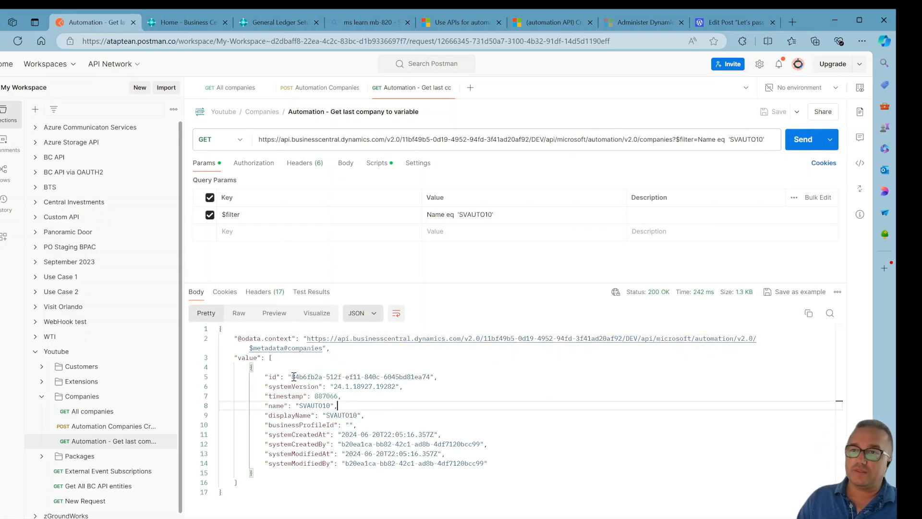
drag(293, 377, 427, 378)
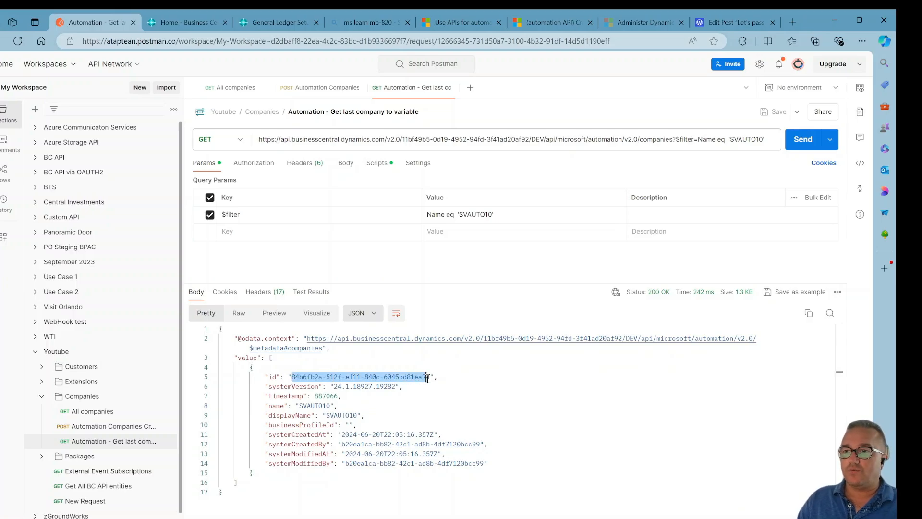
click(427, 412)
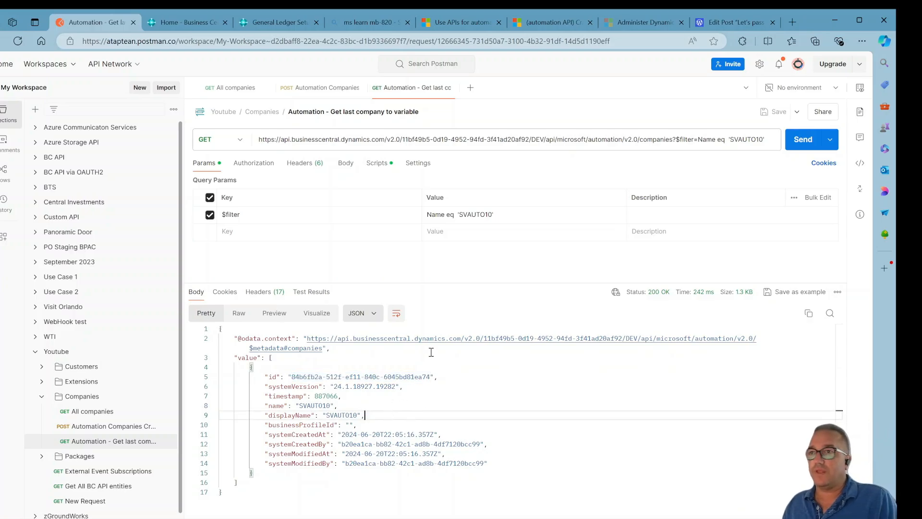
Open the request's post-response script that stores the company id as an environment variable.
click(377, 166)
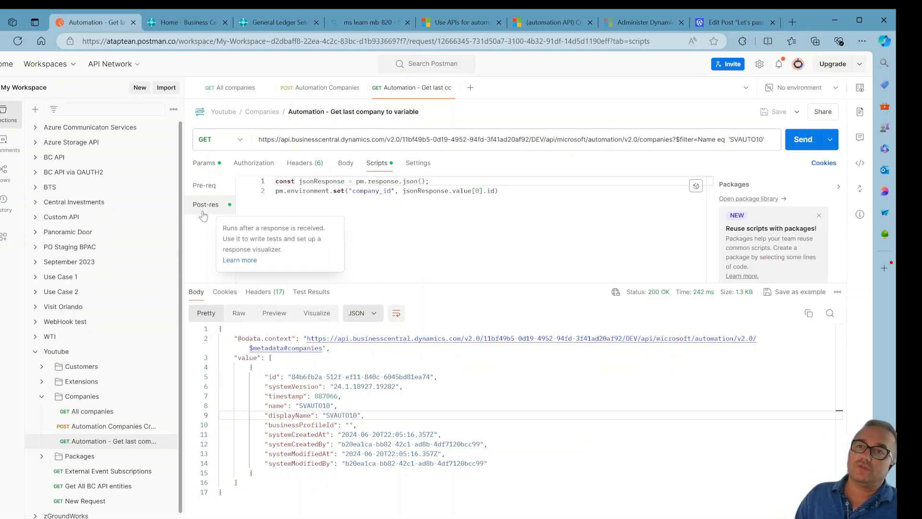
double_click(341, 182)
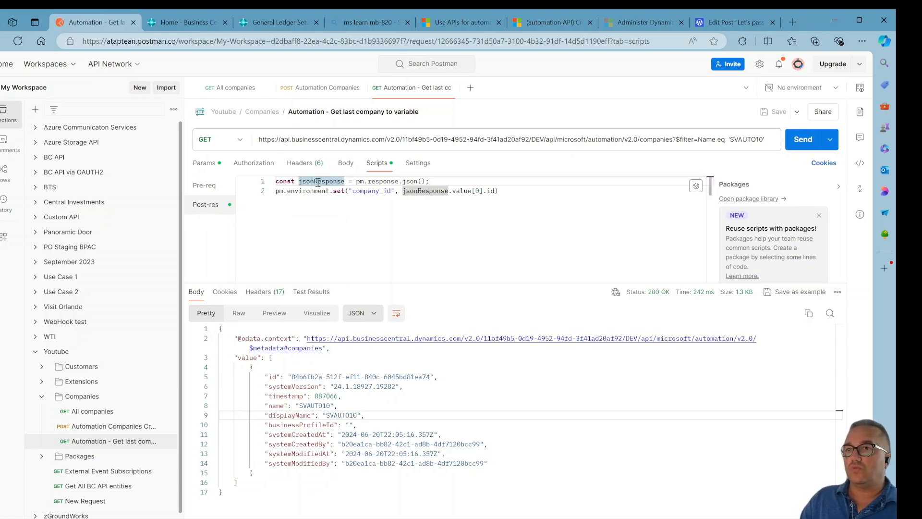
Examine how the post-response script parses the response and stores the first company's id as the company_id variable.
click(349, 184)
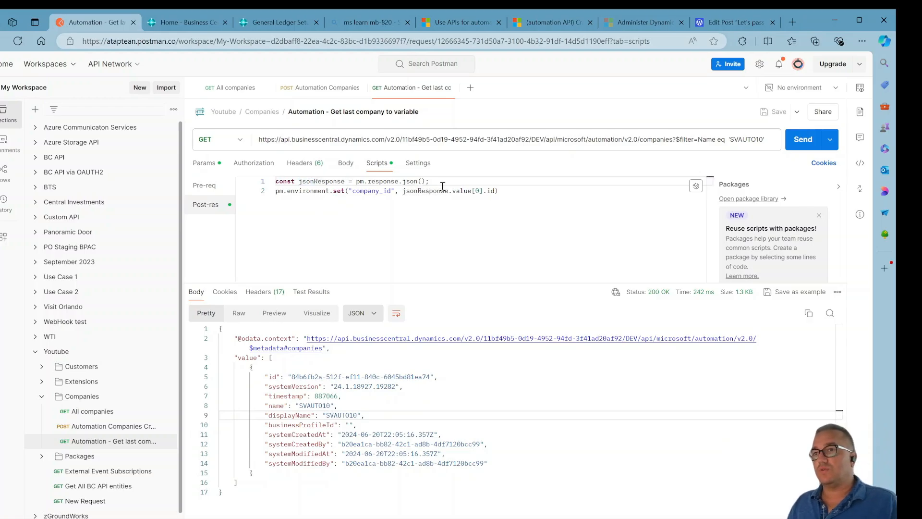
drag(485, 183, 360, 182)
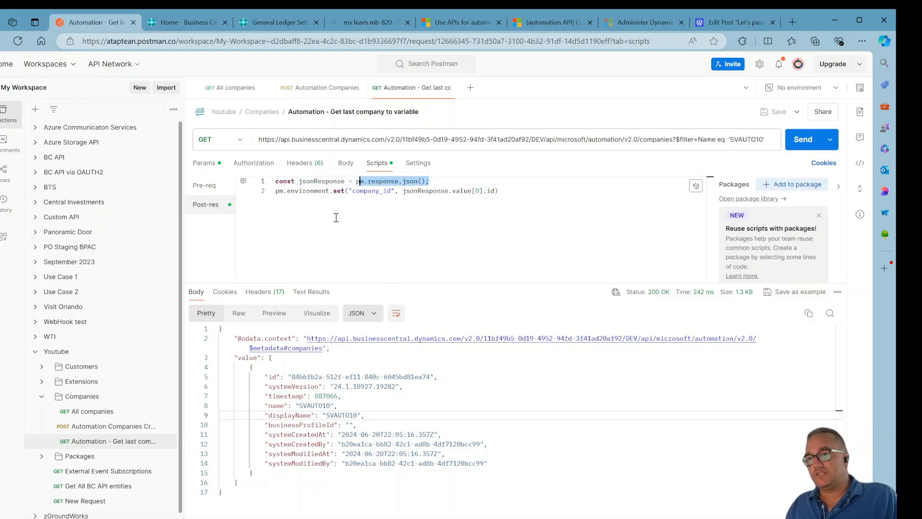
drag(272, 494, 320, 219)
click(326, 191)
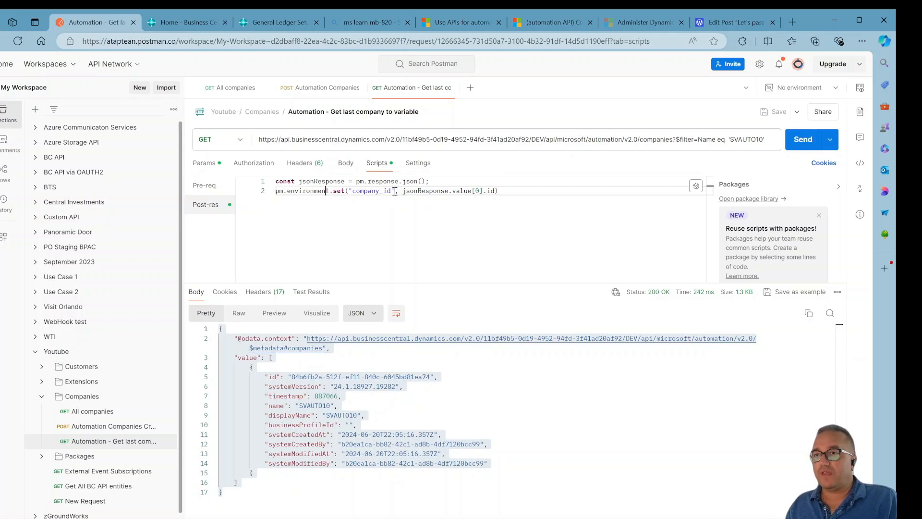
drag(395, 193, 352, 192)
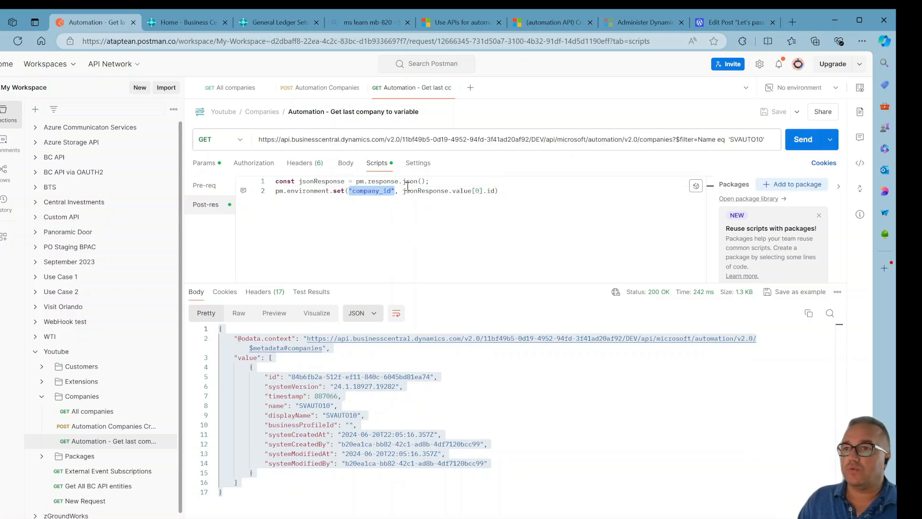
click(404, 191)
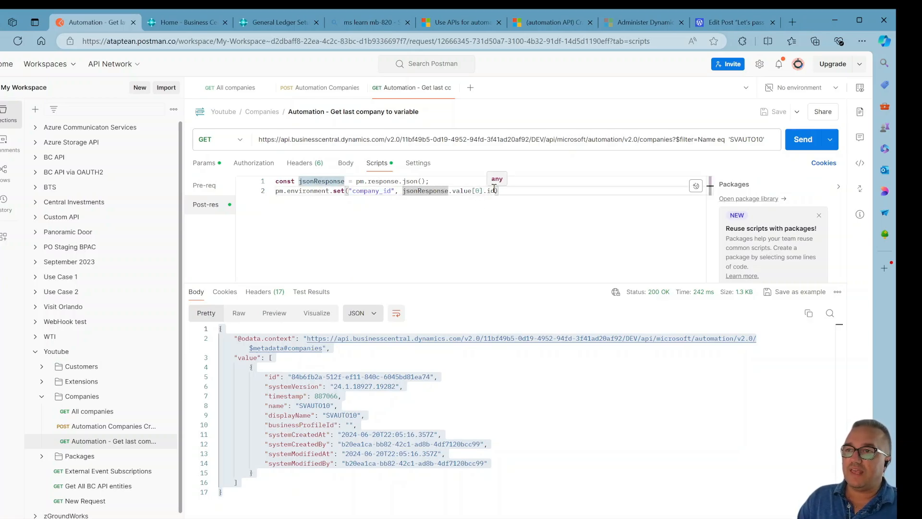
click(265, 386)
drag(438, 377, 289, 381)
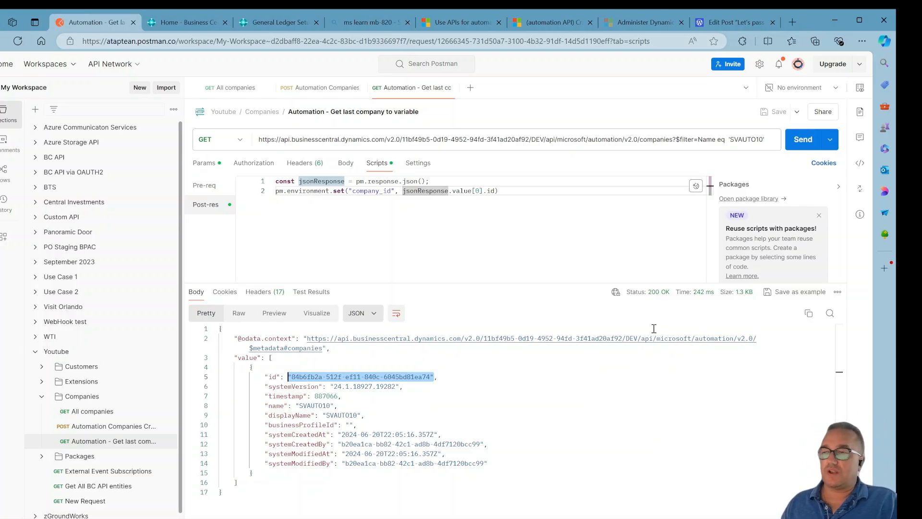
Select the Automation environment and view its variables.
click(812, 99)
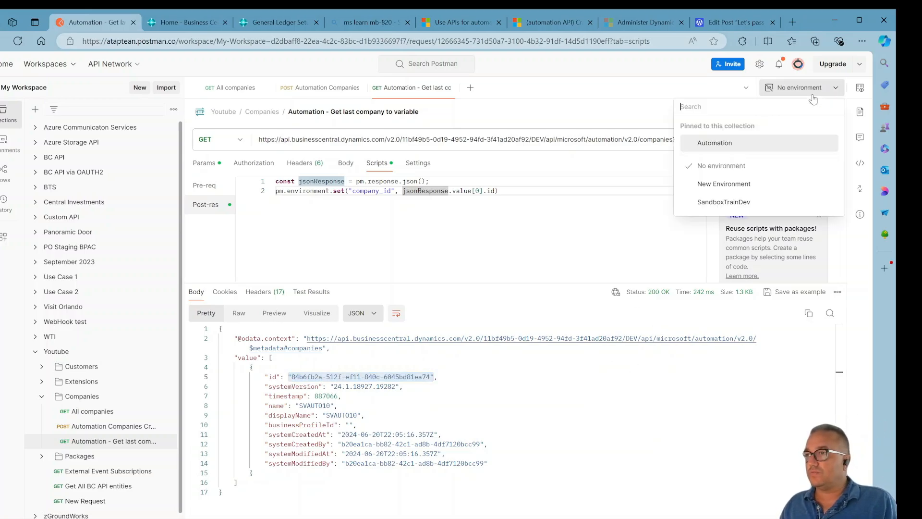
click(736, 143)
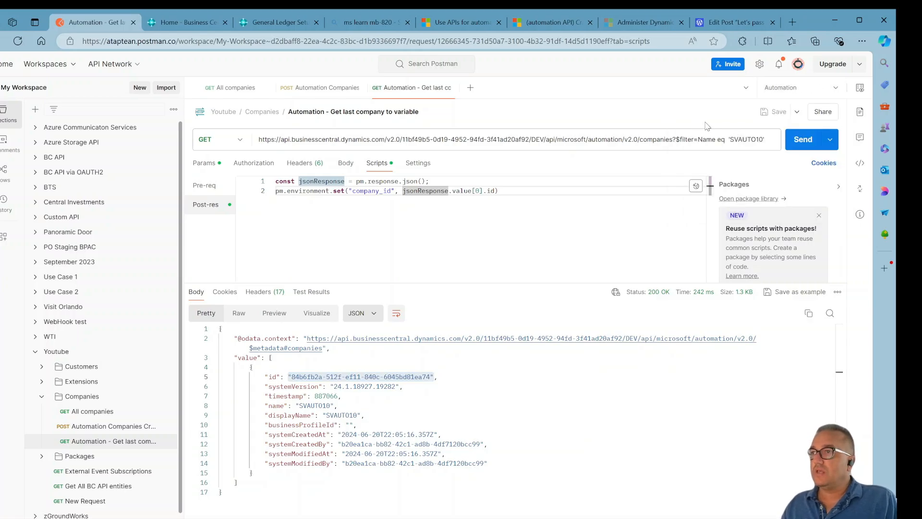
click(861, 90)
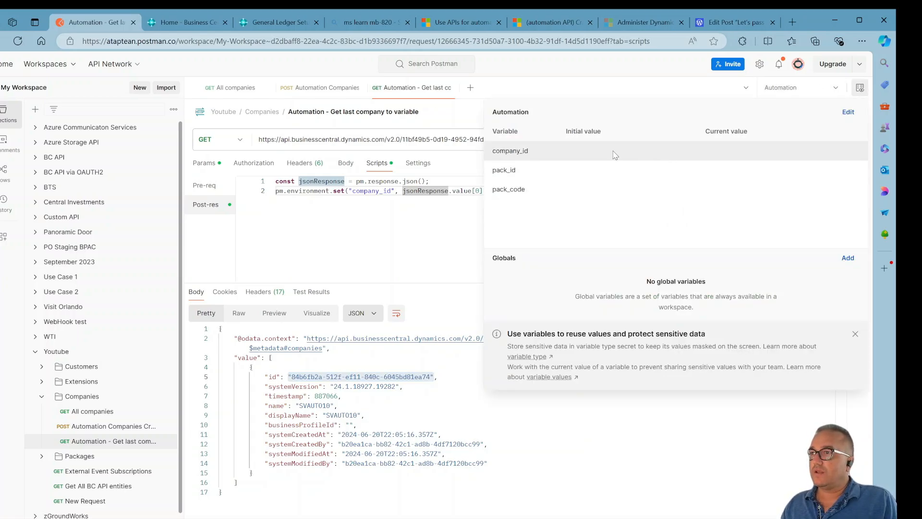
click(364, 244)
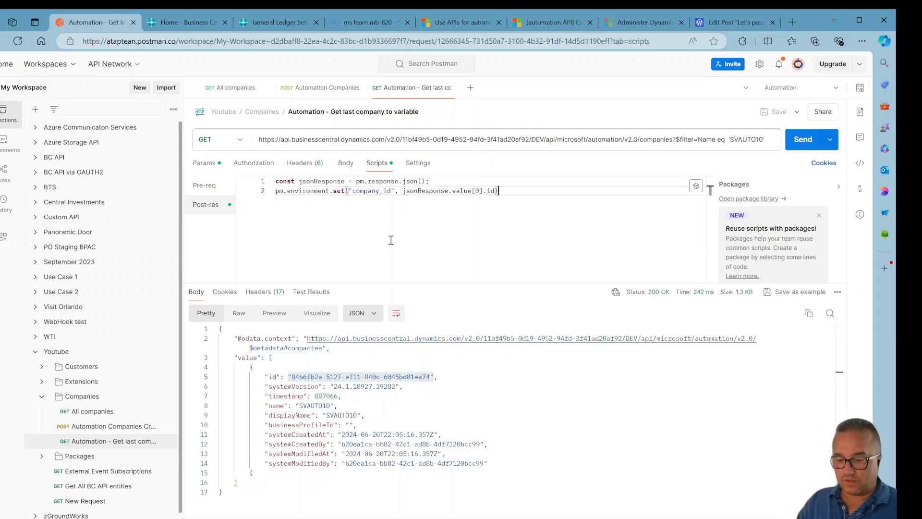
Reload the workspace, open the Youtube collection and select the Automation environment.
key(F5)
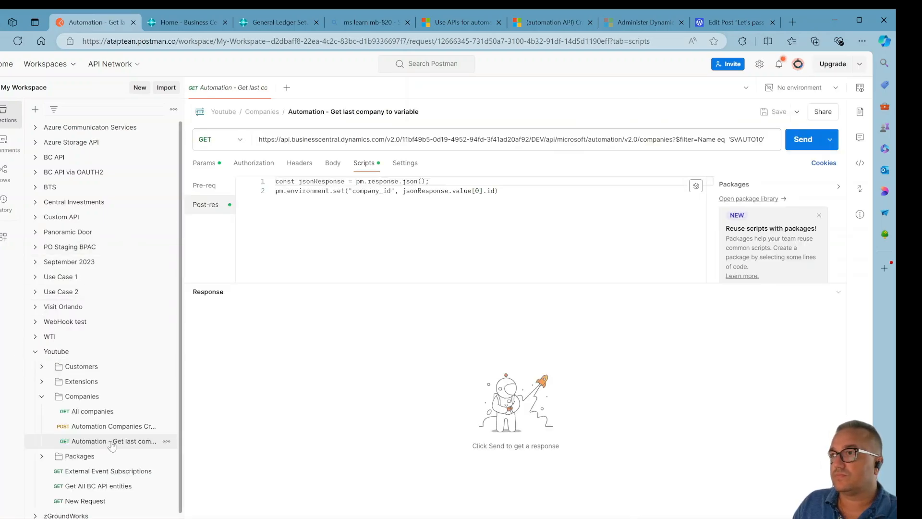
click(70, 353)
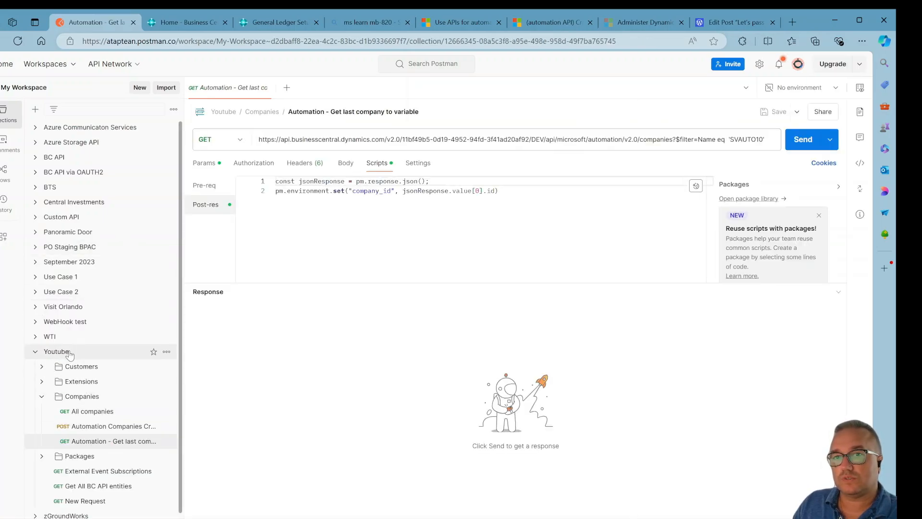
click(835, 88)
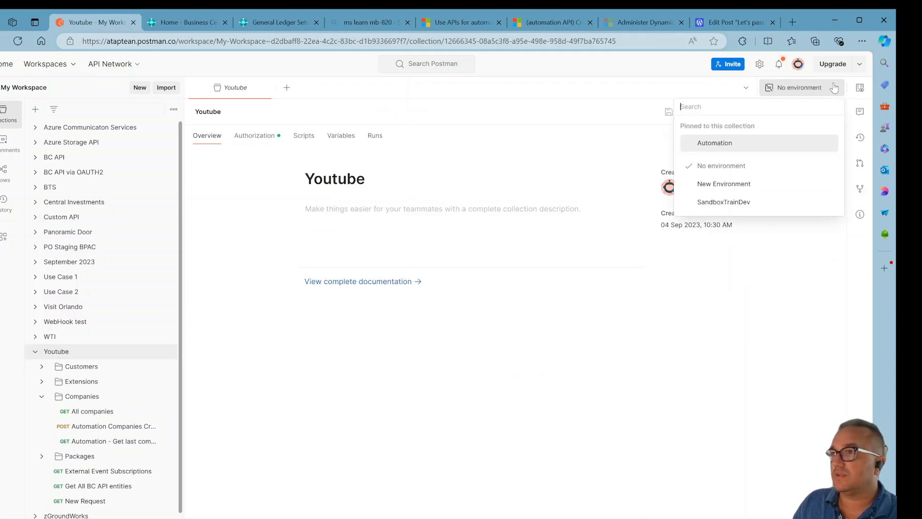
click(740, 141)
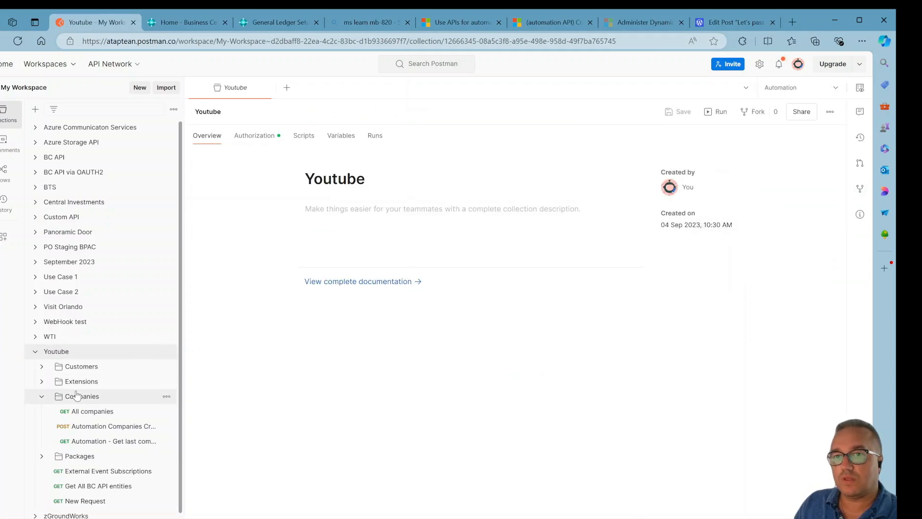
Open the Automation Companies Create request, set the body name to SV11 and display name to SVAUTO11, then save and send it.
click(101, 427)
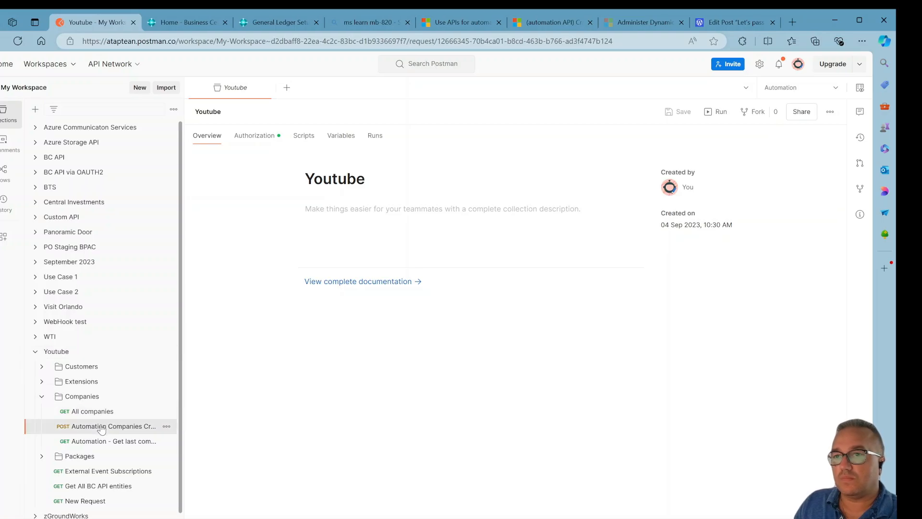
click(101, 442)
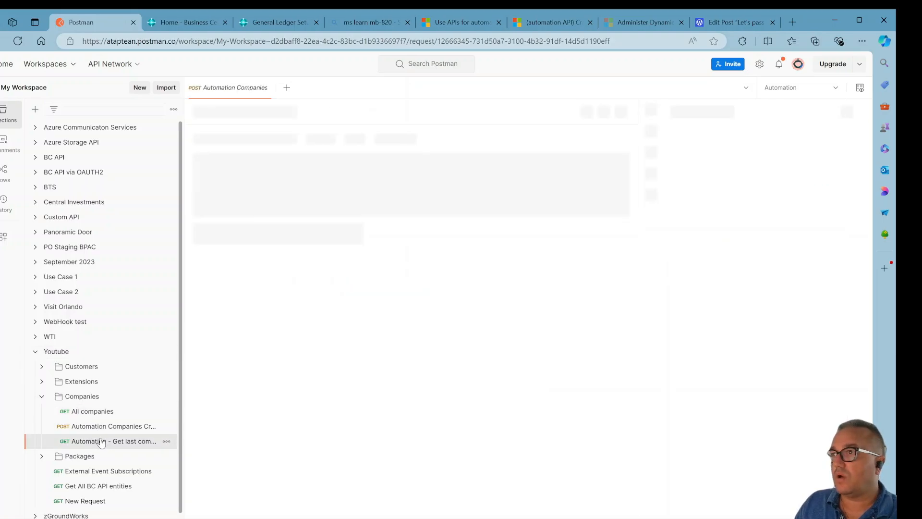
click(104, 428)
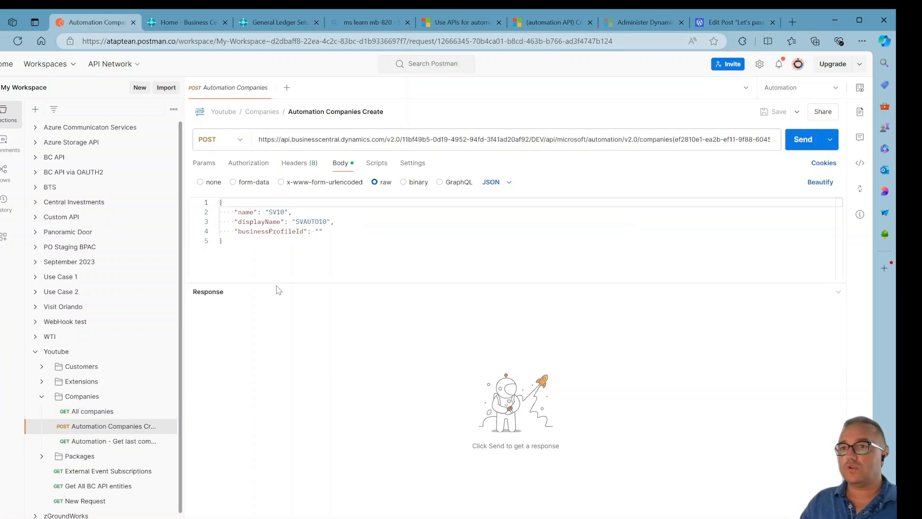
click(285, 213)
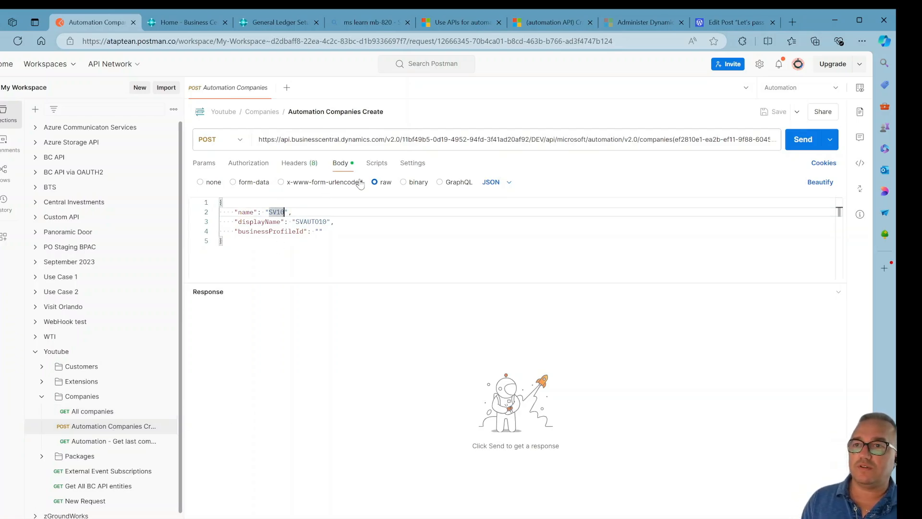
key(BackSpace)
text(1)
key(Down)
key(End)
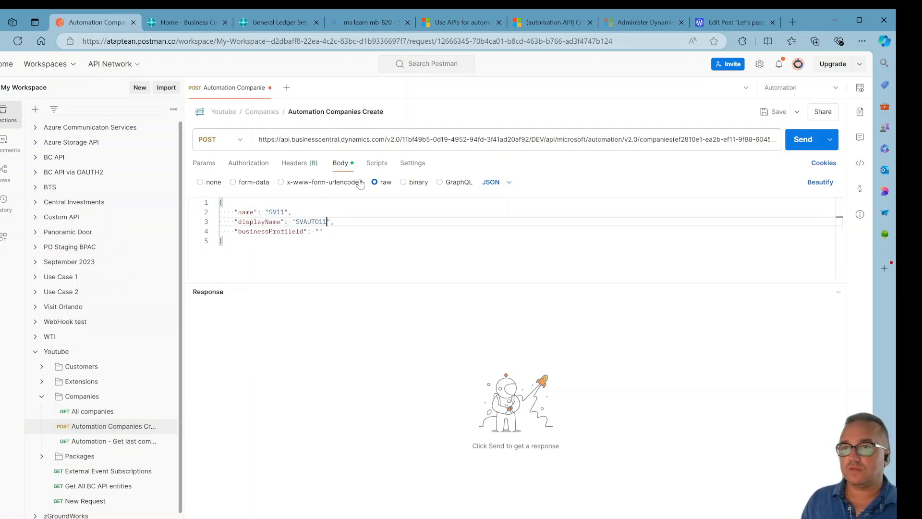
key(Down)
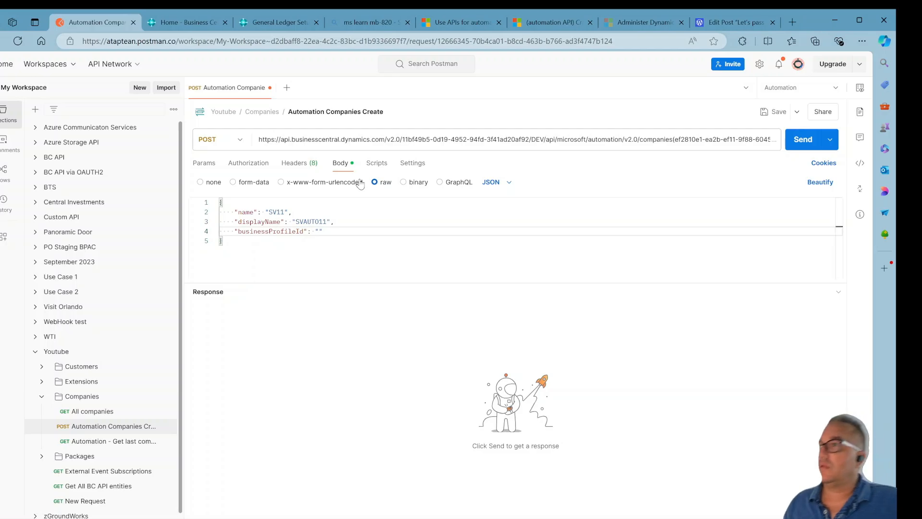
click(775, 111)
click(803, 142)
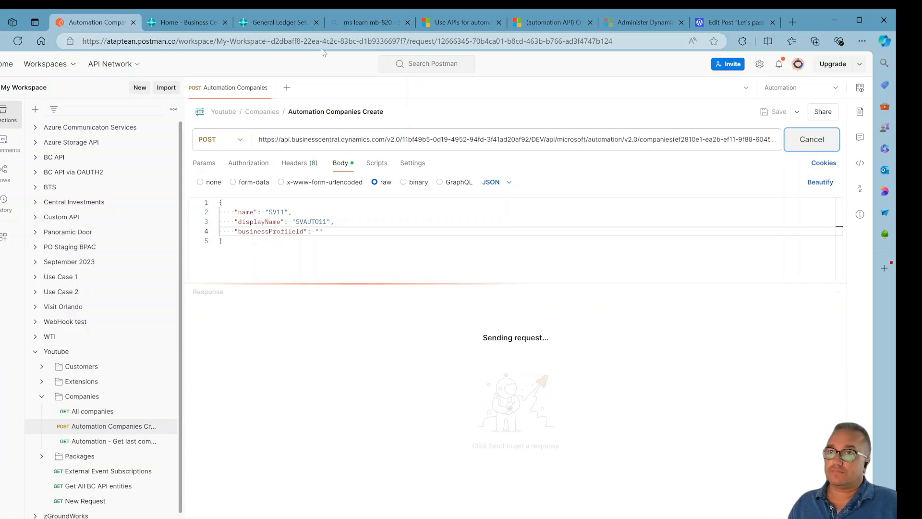
Check the Business Central available companies list for the newly created company.
click(272, 25)
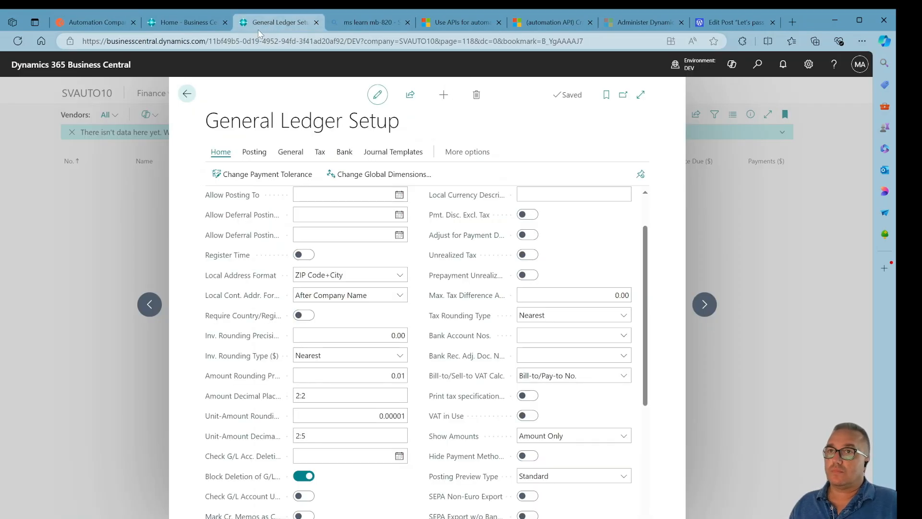
click(83, 19)
click(279, 22)
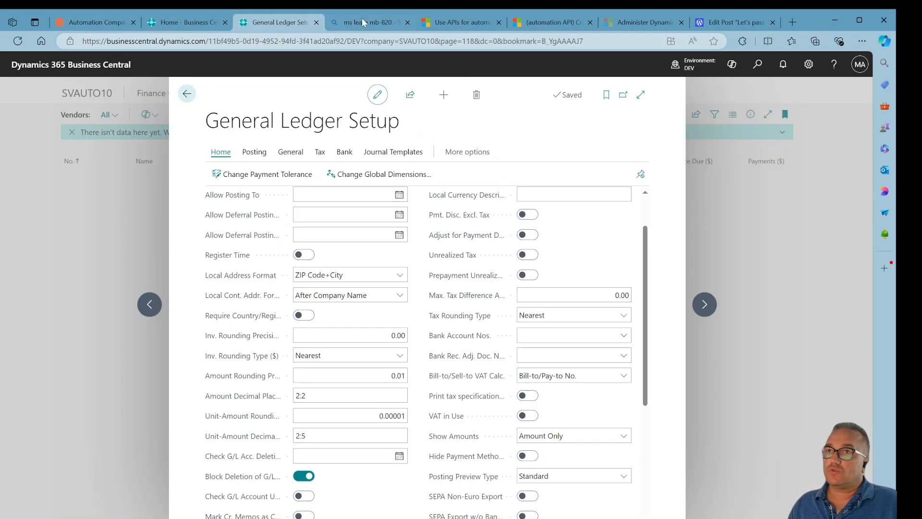
click(183, 95)
click(707, 70)
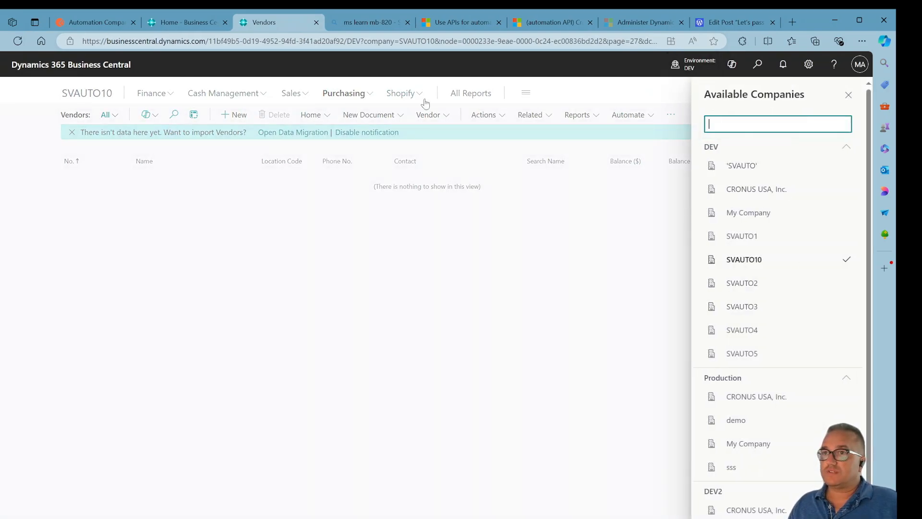
click(18, 42)
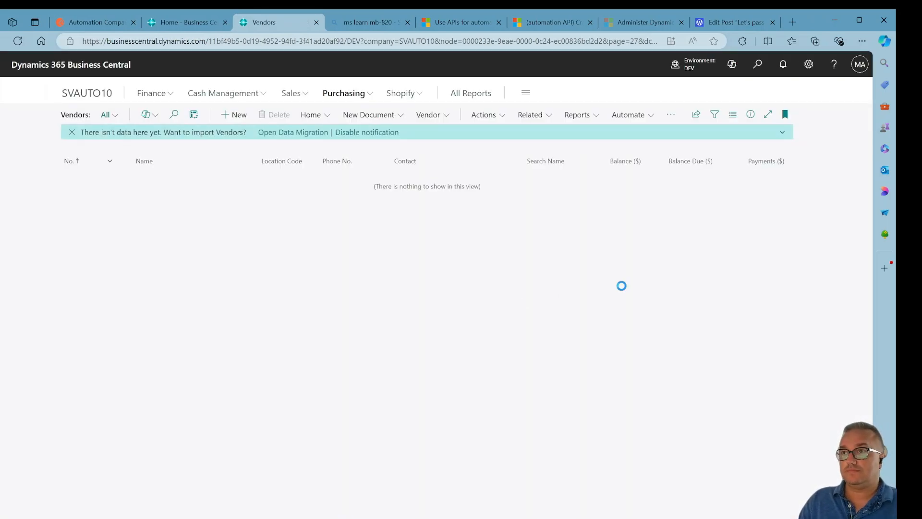
click(692, 77)
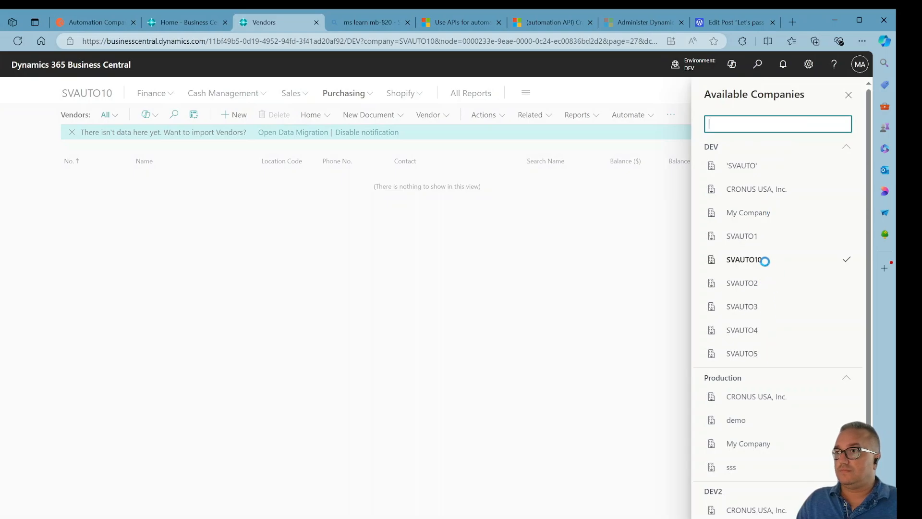
click(90, 23)
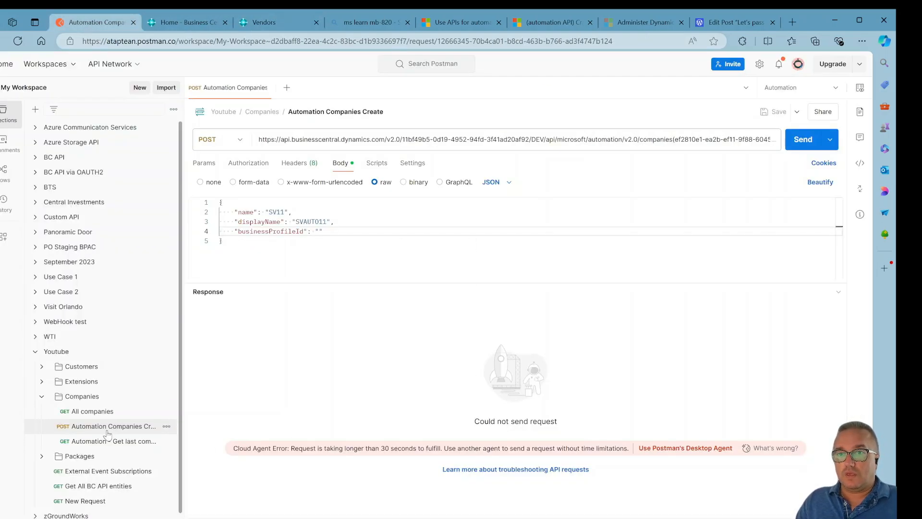
click(273, 23)
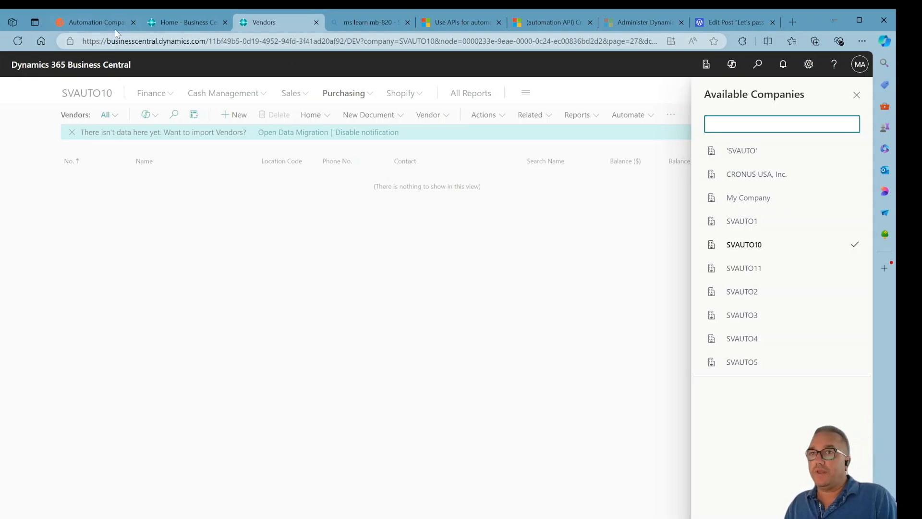
click(93, 19)
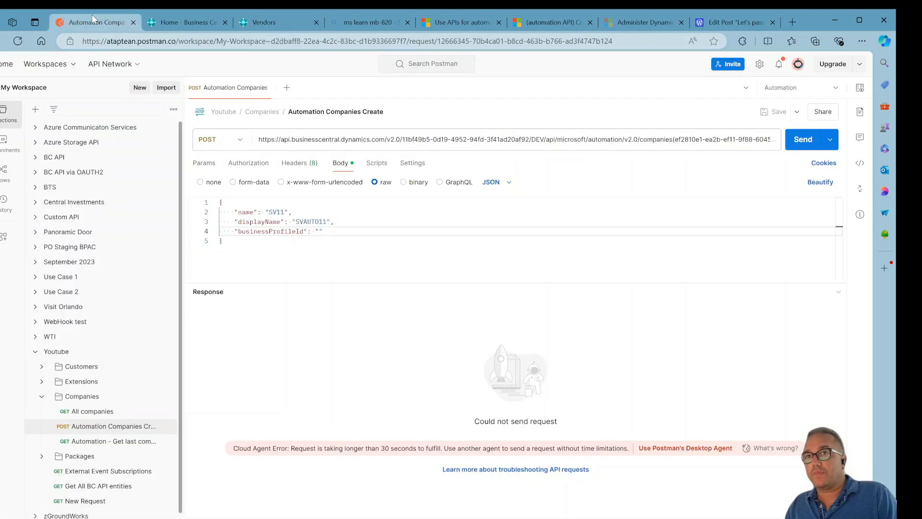
Open the Get last company request, change its filter to Name eq 'SVAUTO11', save and send it.
click(128, 446)
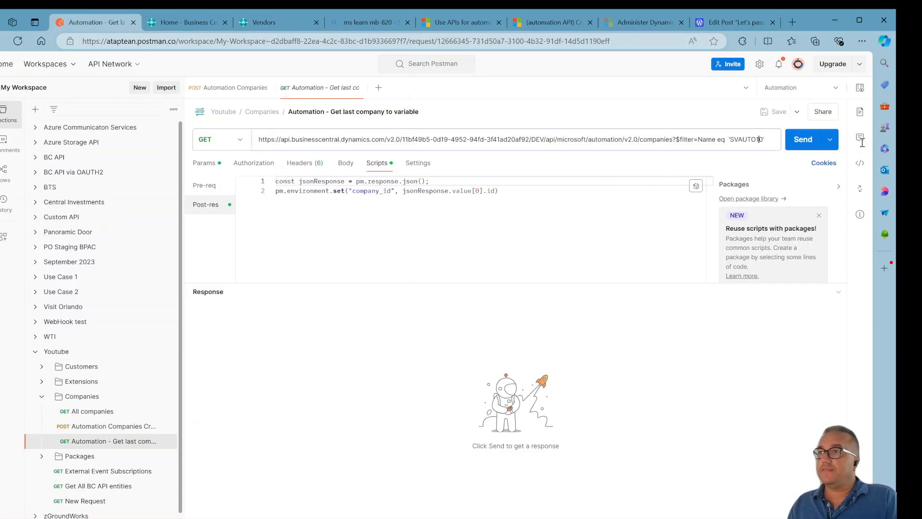
key(Delete)
text(1)
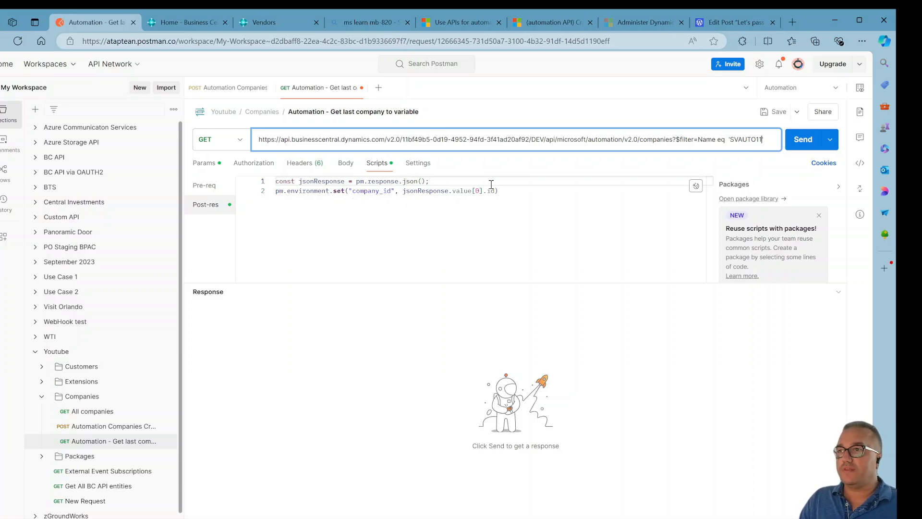
click(763, 113)
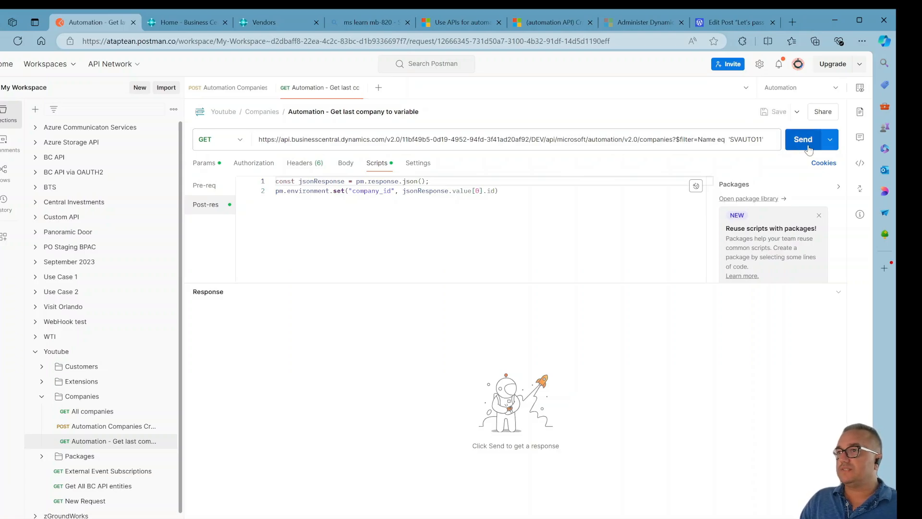
click(804, 139)
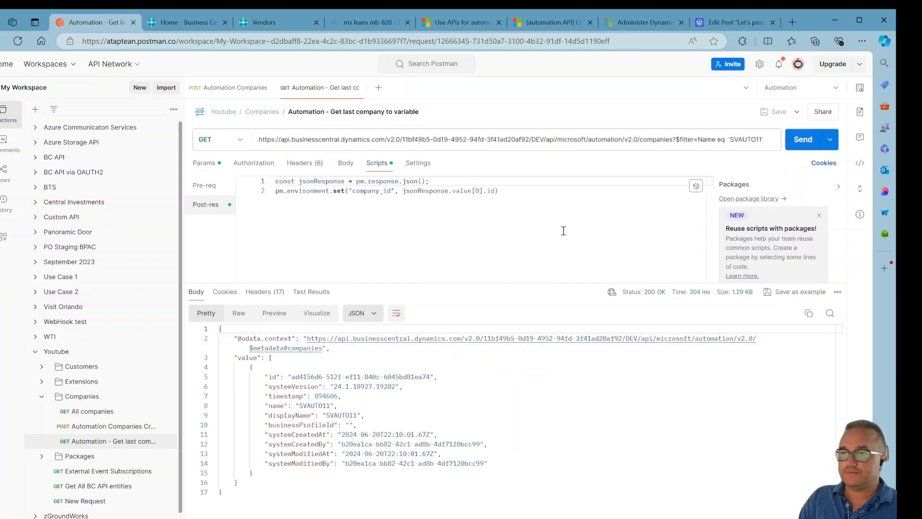
View the Automation environment's company_id variable value.
click(366, 418)
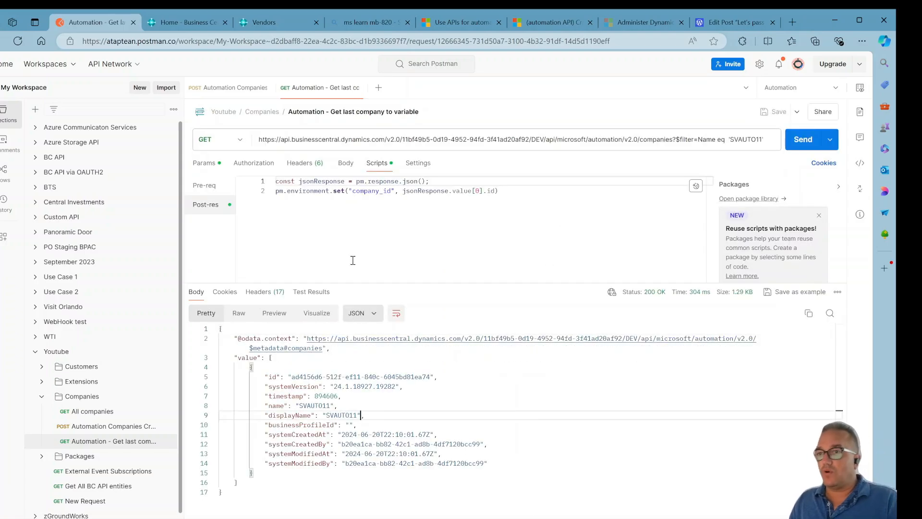
click(860, 88)
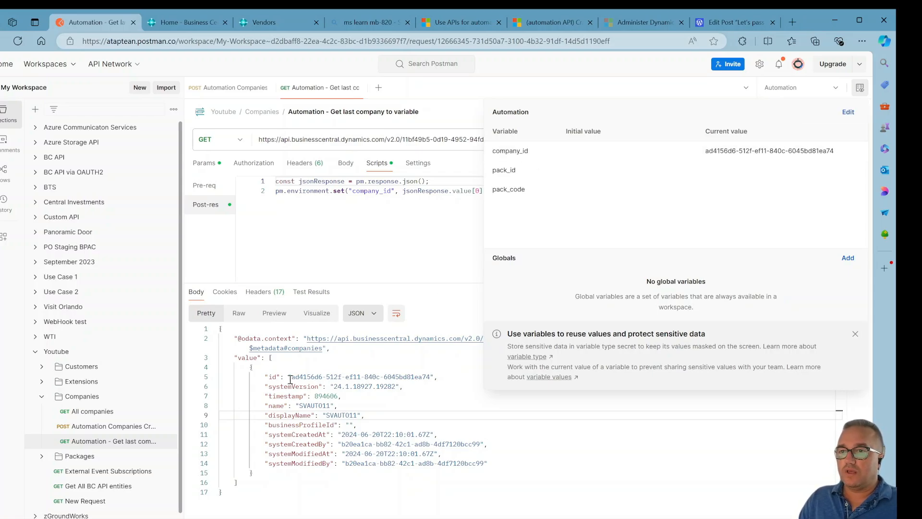
Review the new company's id in the response, then expand the Packages folder and open its Create request.
drag(290, 377, 309, 376)
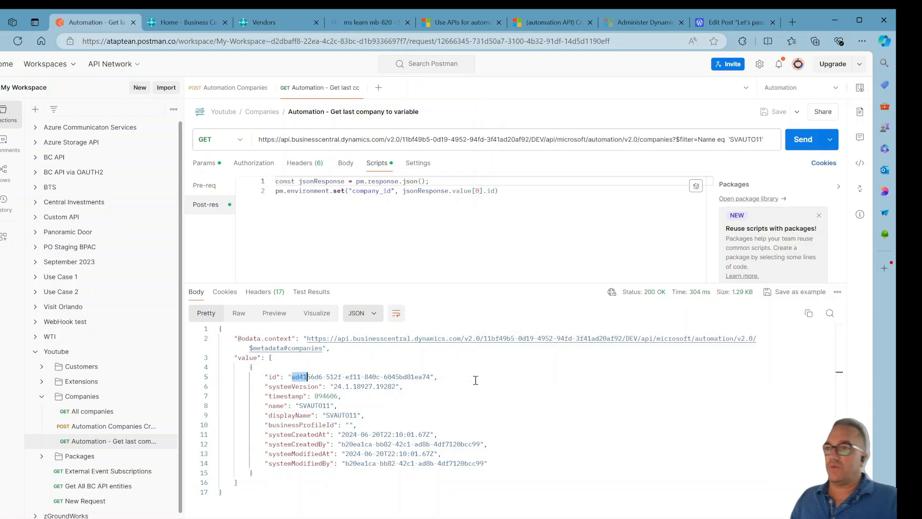
click(468, 378)
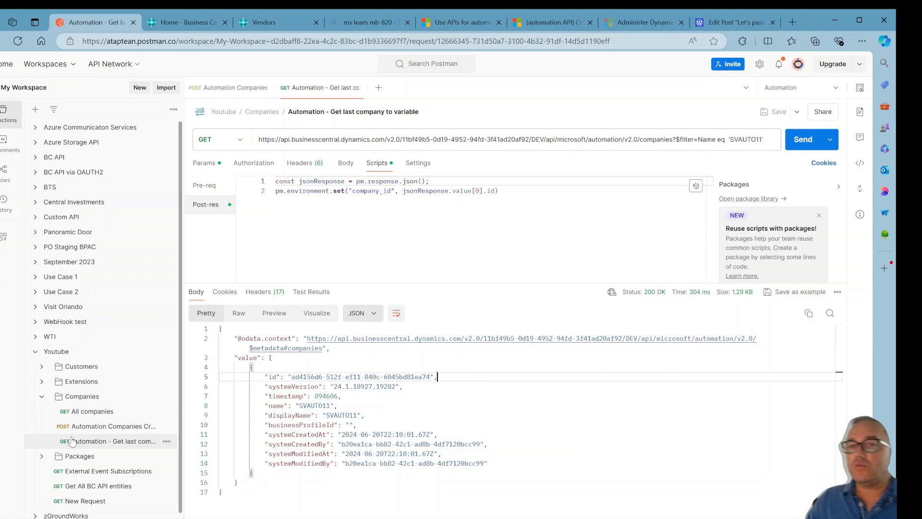
scroll(111, 385, down, 1)
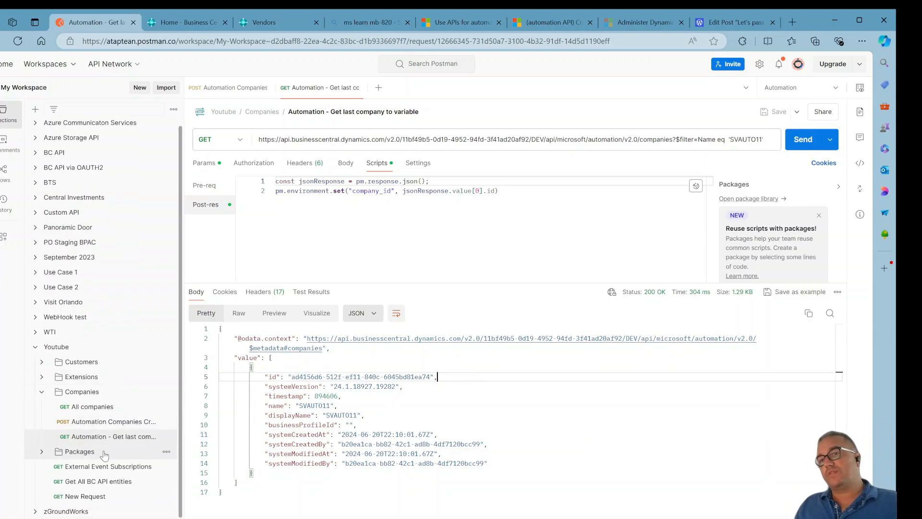
click(43, 452)
scroll(32, 462, down, 1)
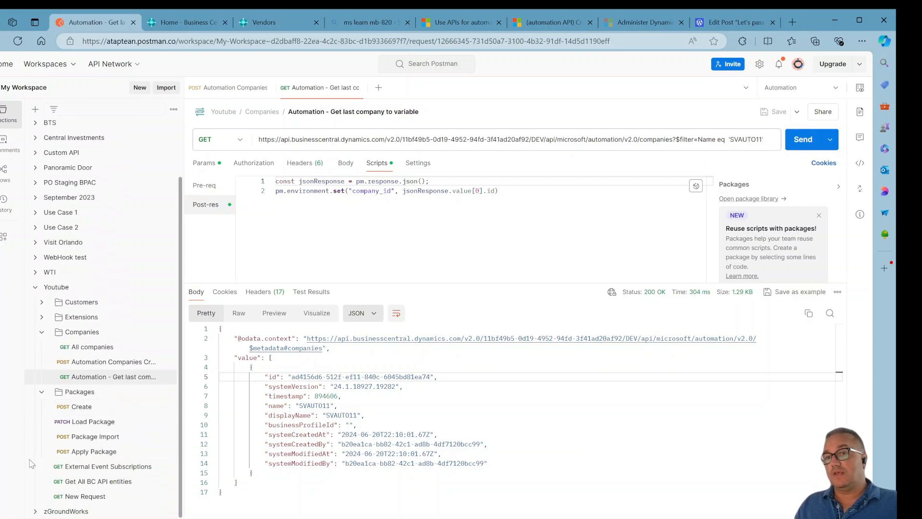
click(109, 407)
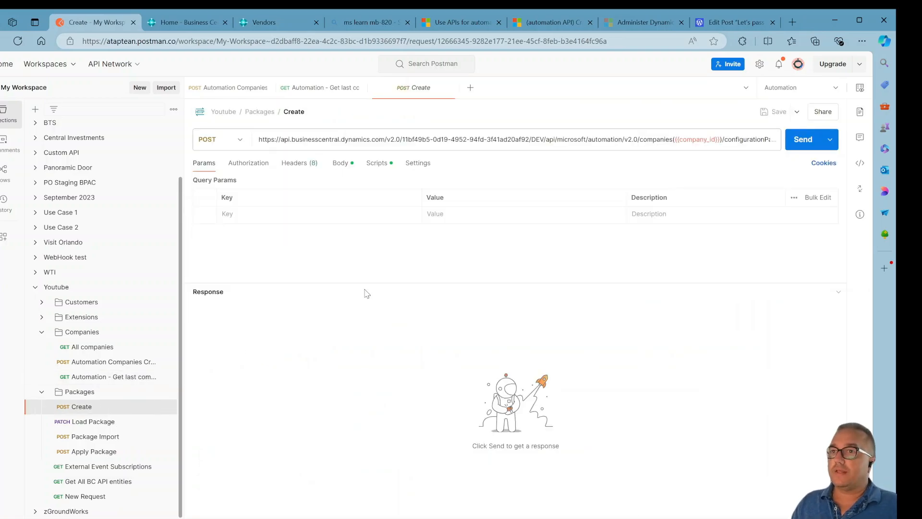
Inspect the company_id variable used in the Create package request URL.
mouse_move(710, 137)
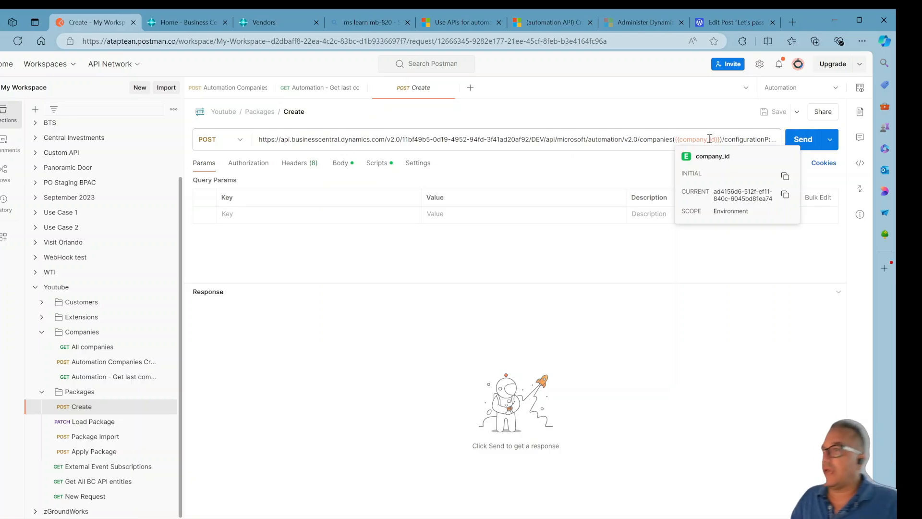
click(710, 138)
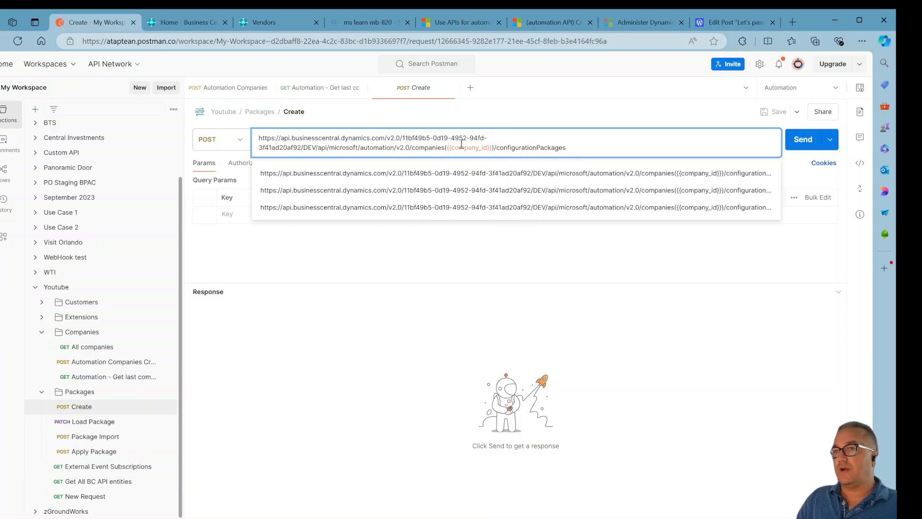
mouse_move(465, 147)
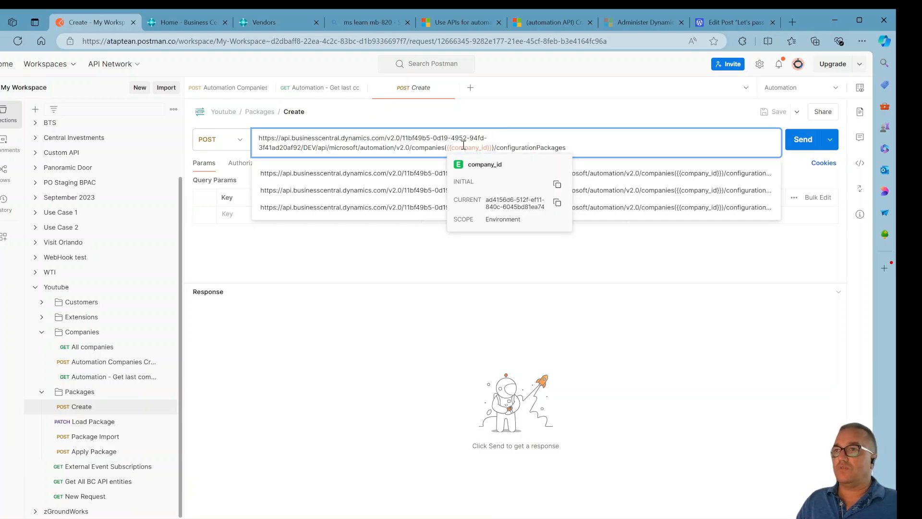
click(583, 148)
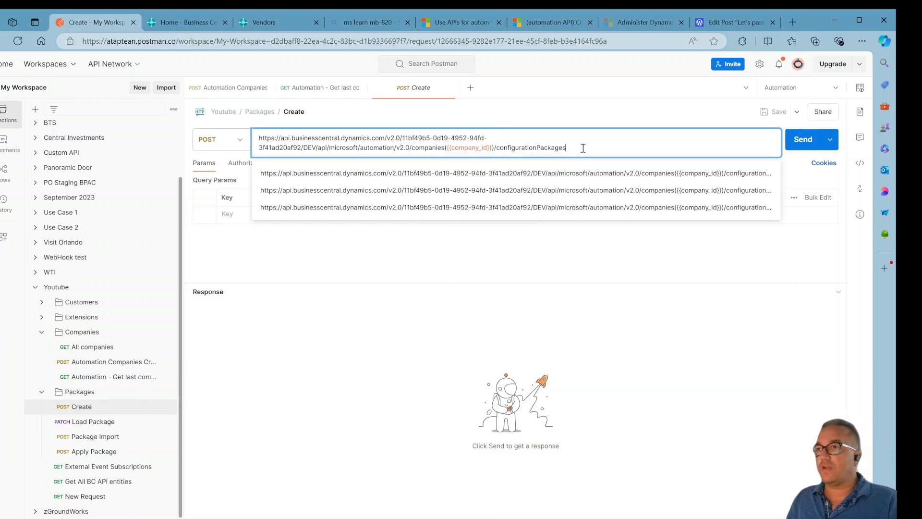
click(491, 255)
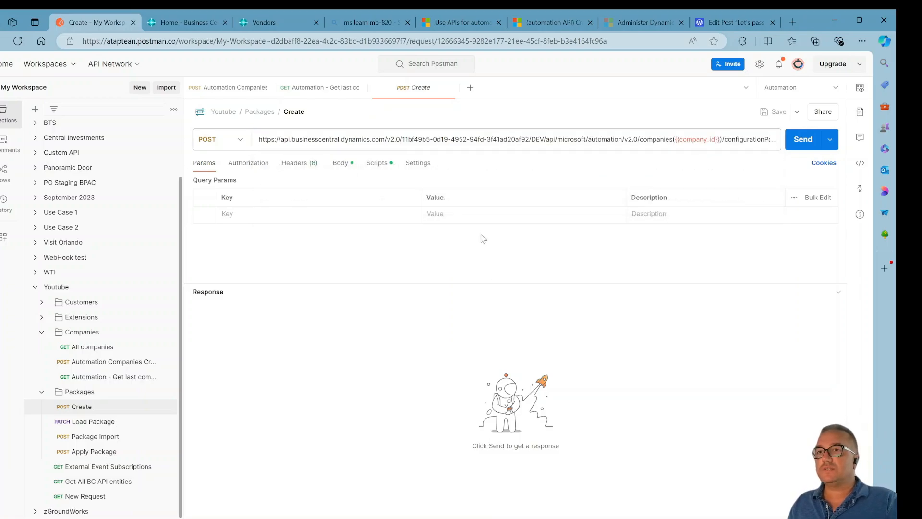
Review the request body with code TESTAUTOMATION and package name Test Automation, then send the Create package request.
click(341, 165)
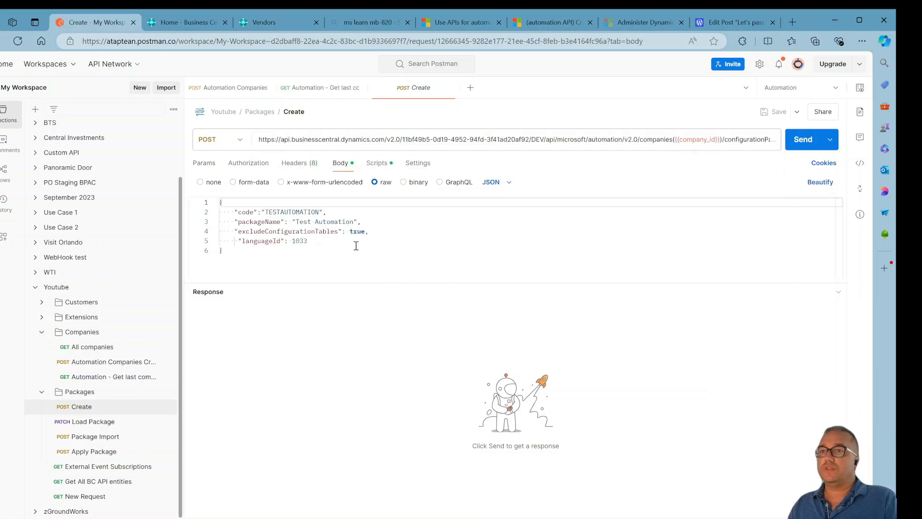
click(356, 245)
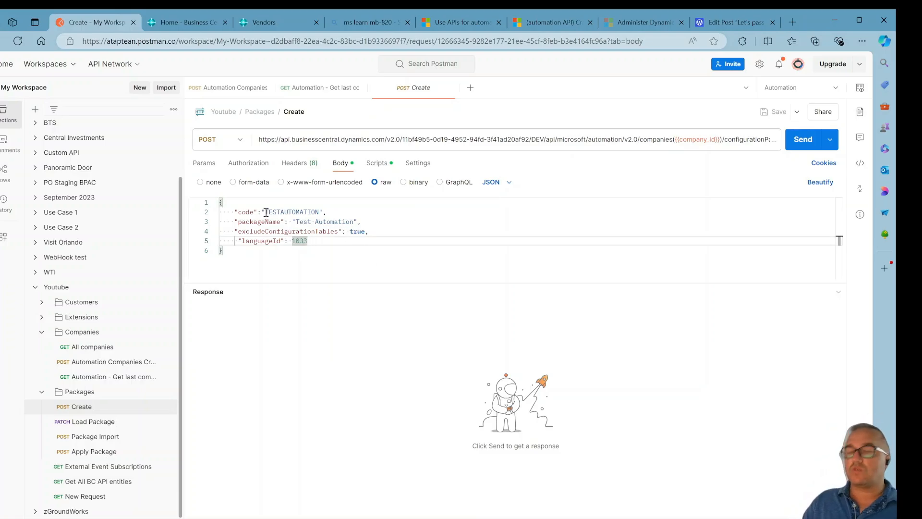
click(389, 214)
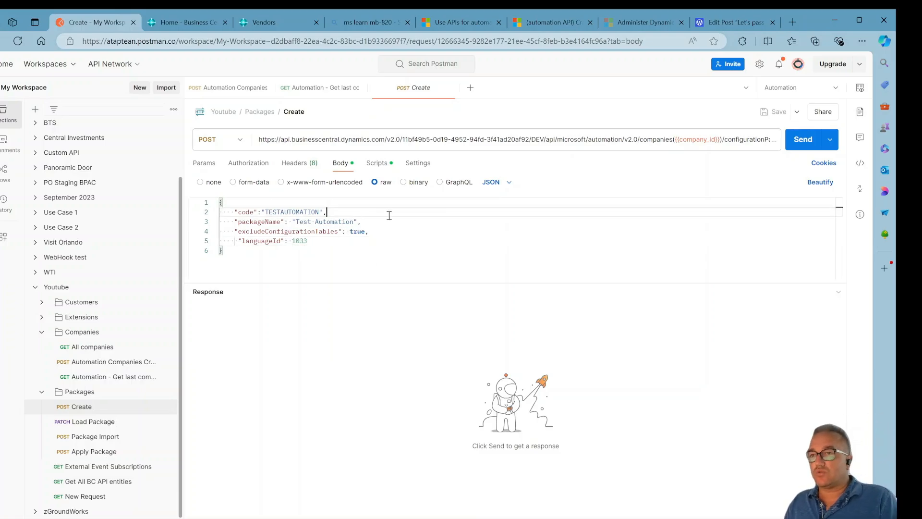
click(396, 219)
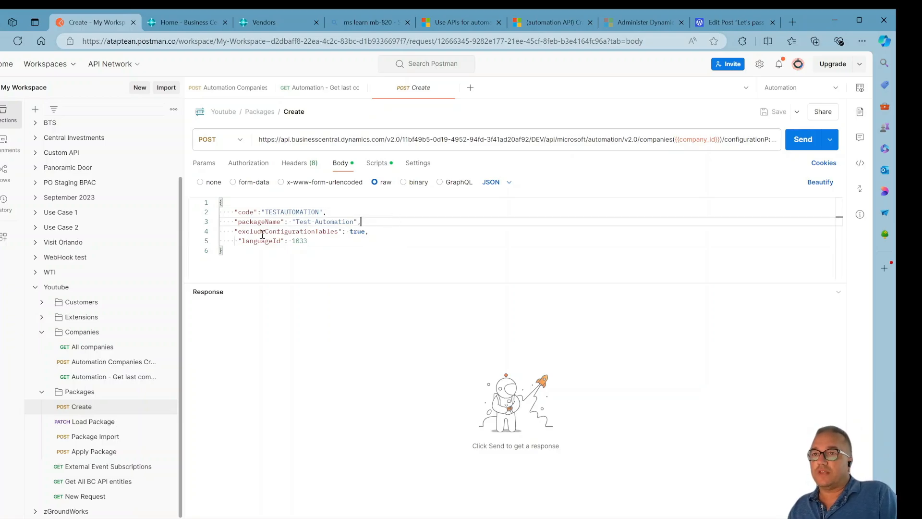
click(372, 234)
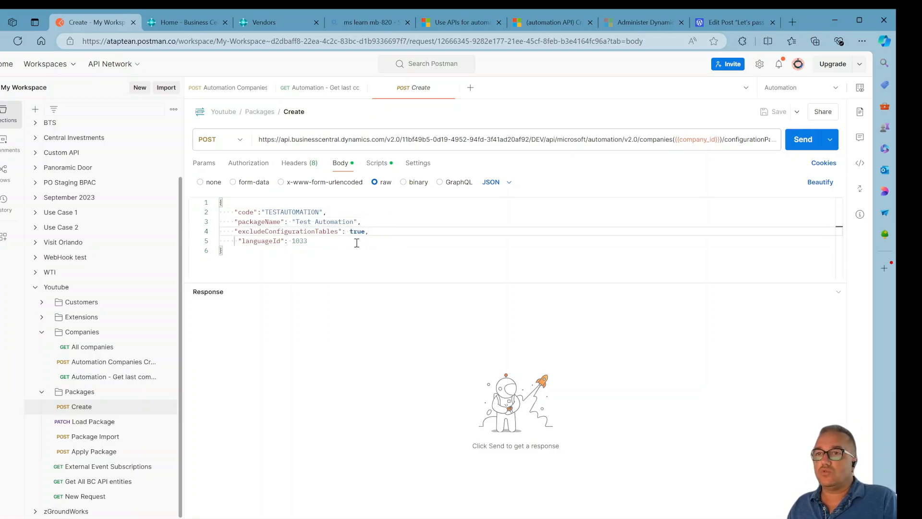
click(374, 246)
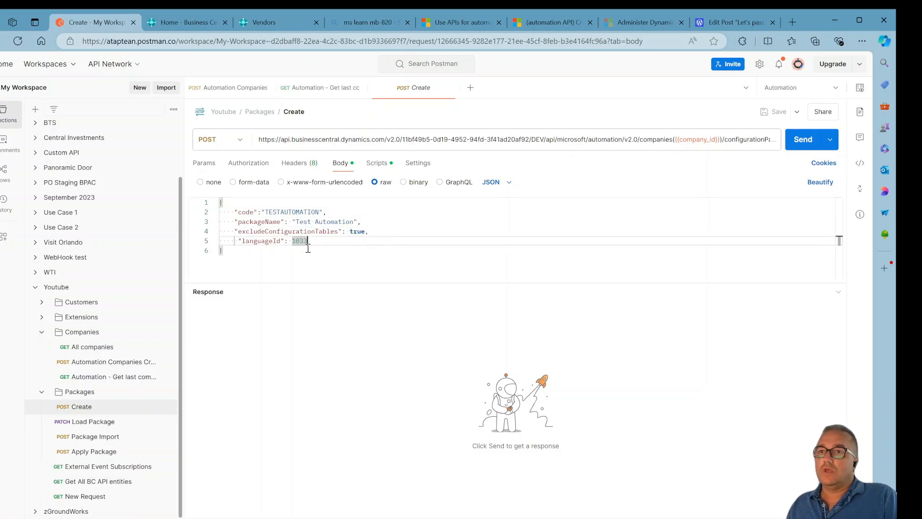
click(801, 142)
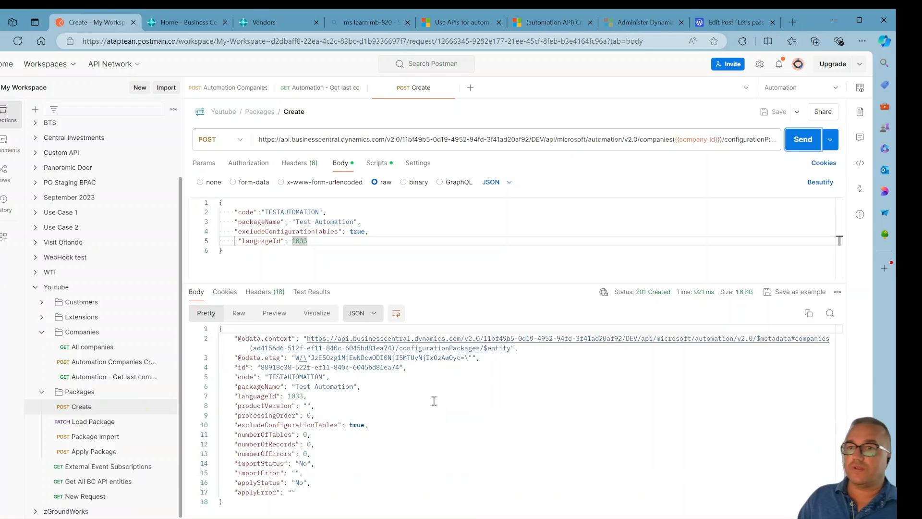
Examine the post-response script that stores pack_id and pack_code from the response.
click(377, 164)
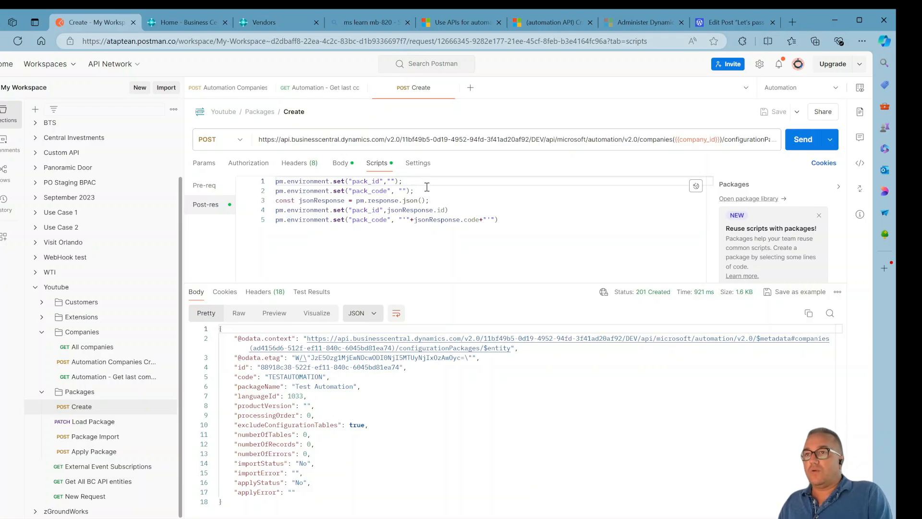
drag(427, 188, 276, 181)
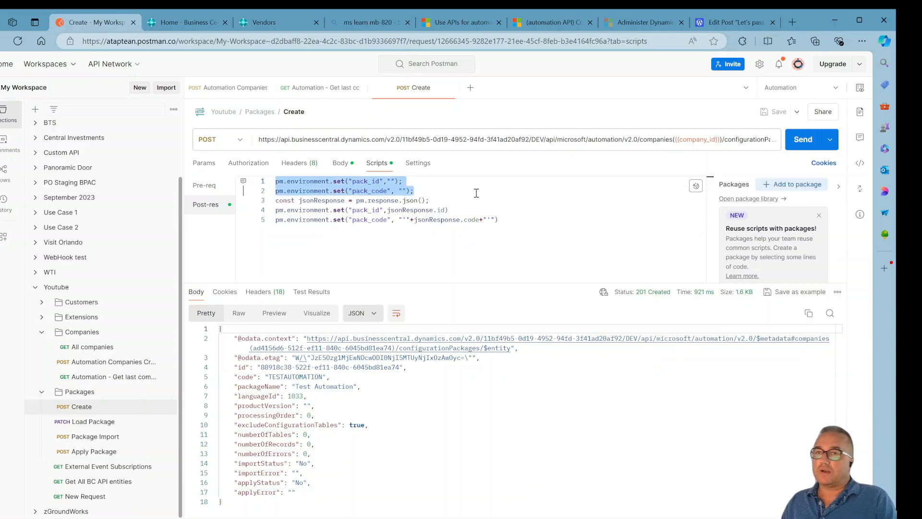
click(445, 178)
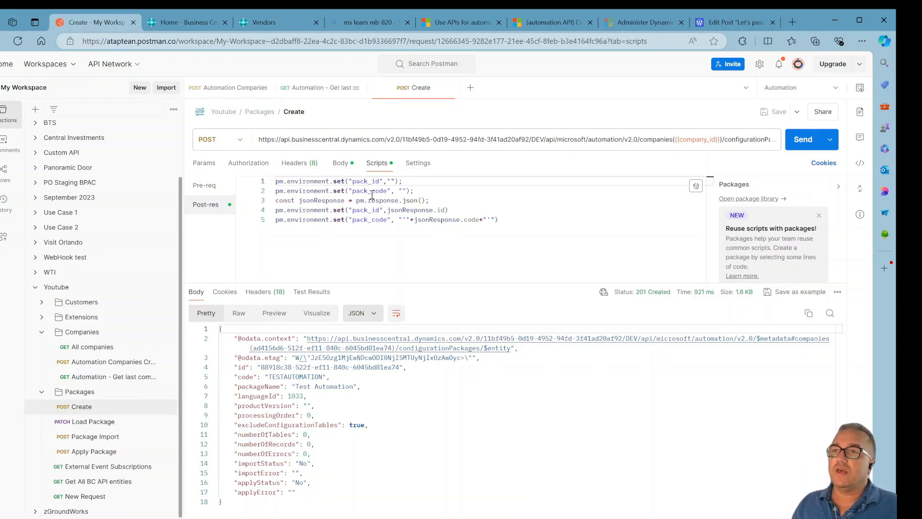
click(441, 191)
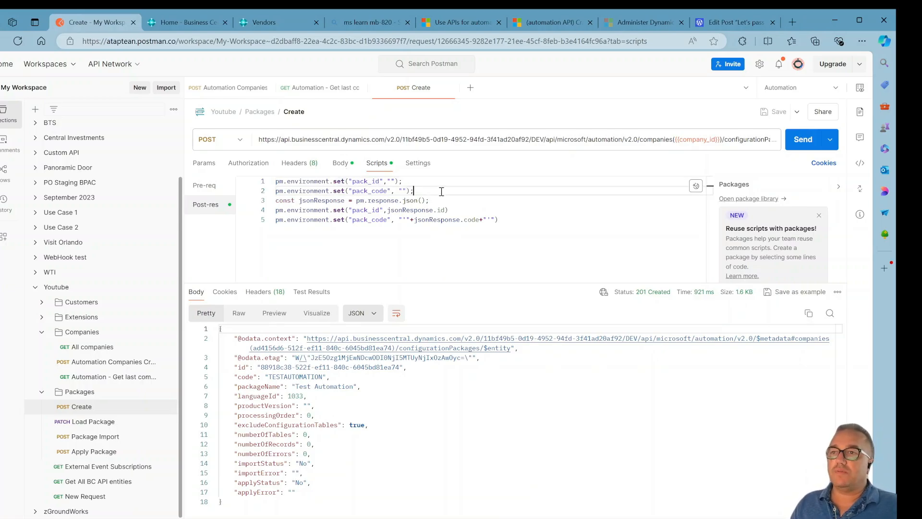
double_click(319, 201)
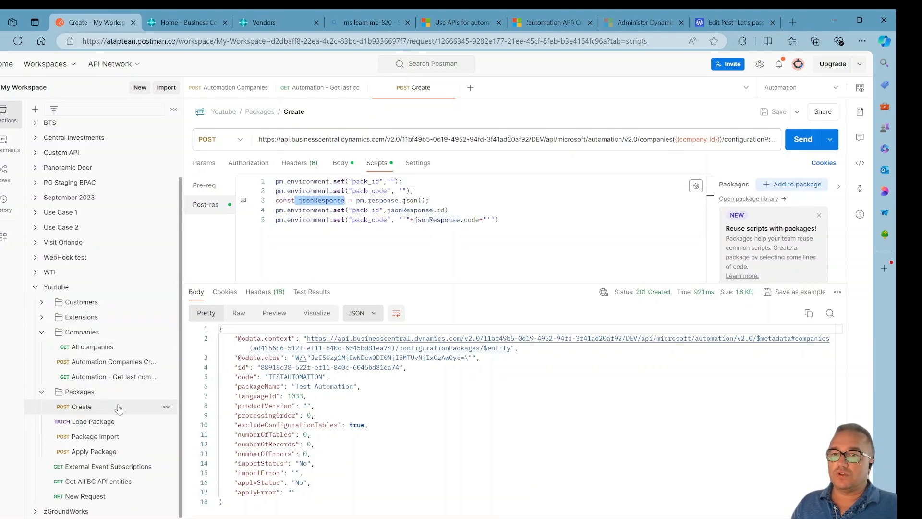
drag(363, 443, 359, 406)
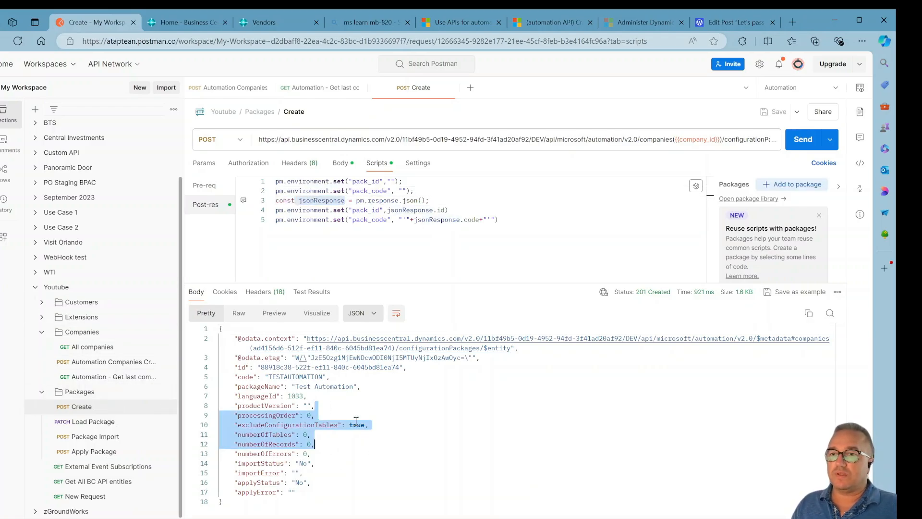
click(370, 406)
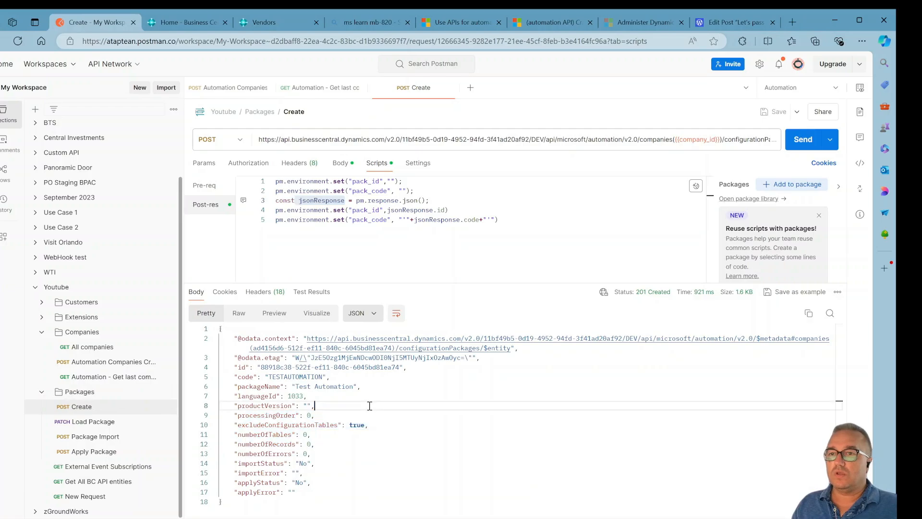
click(366, 211)
click(415, 210)
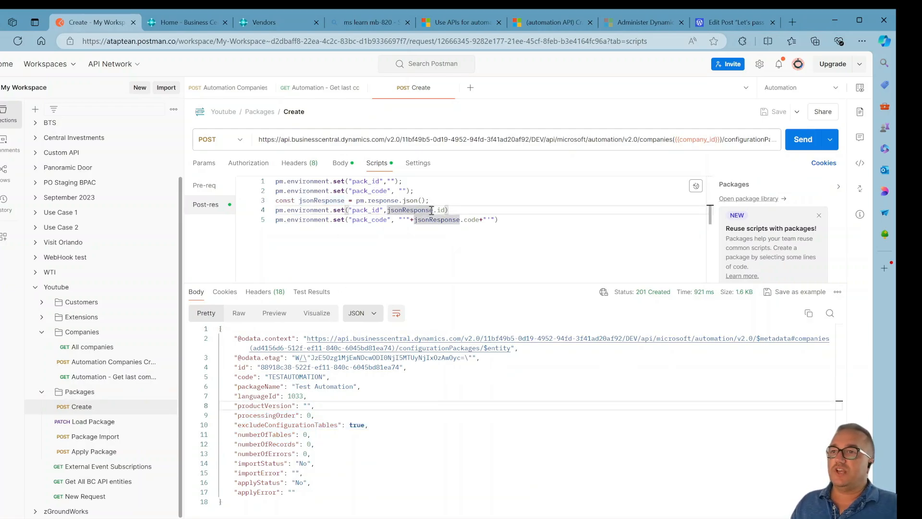
drag(295, 201, 349, 201)
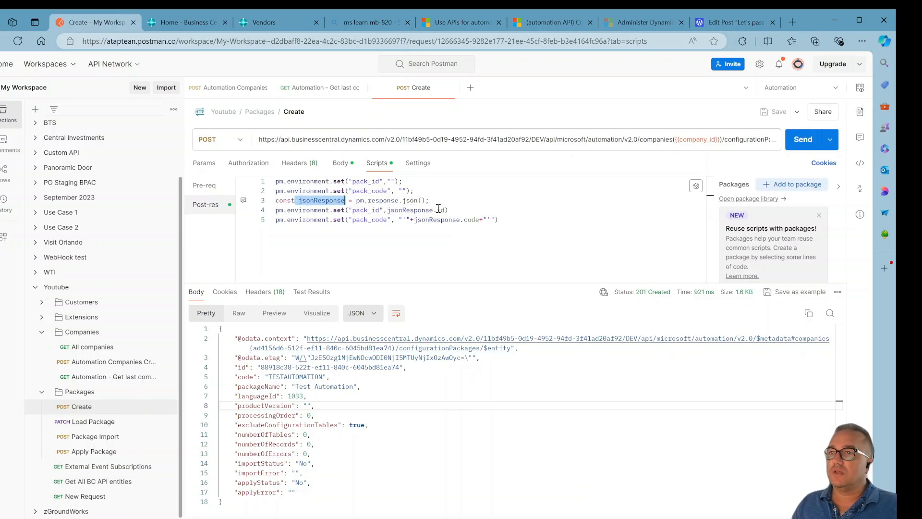
click(438, 210)
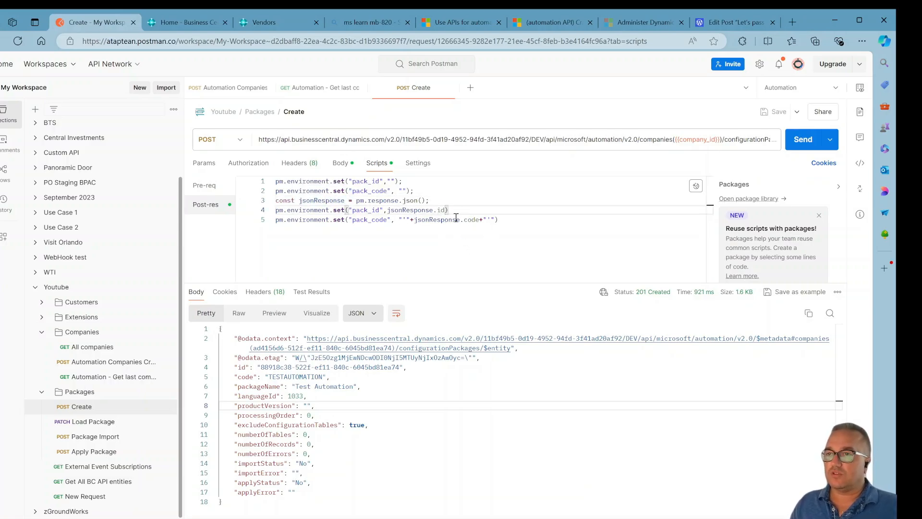
click(475, 220)
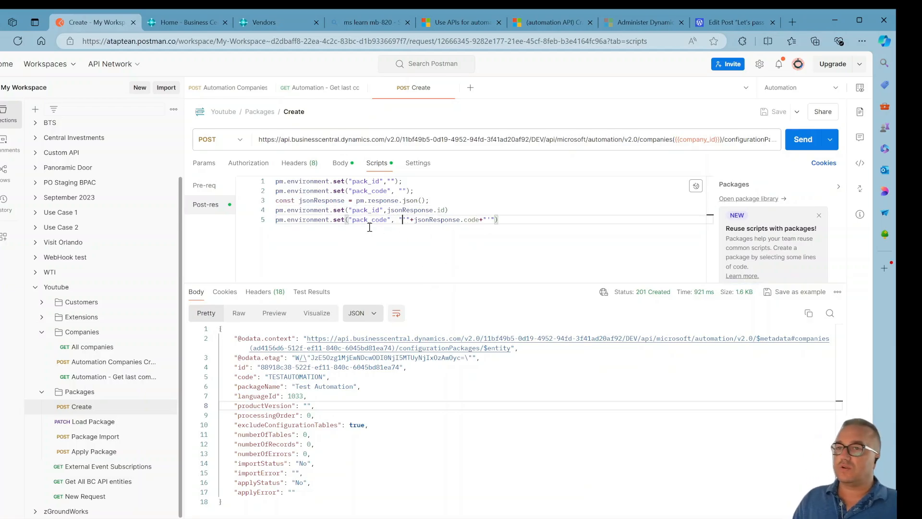
Open the Load Package request and inspect its URL using the pack_id and pack_code variables.
click(115, 425)
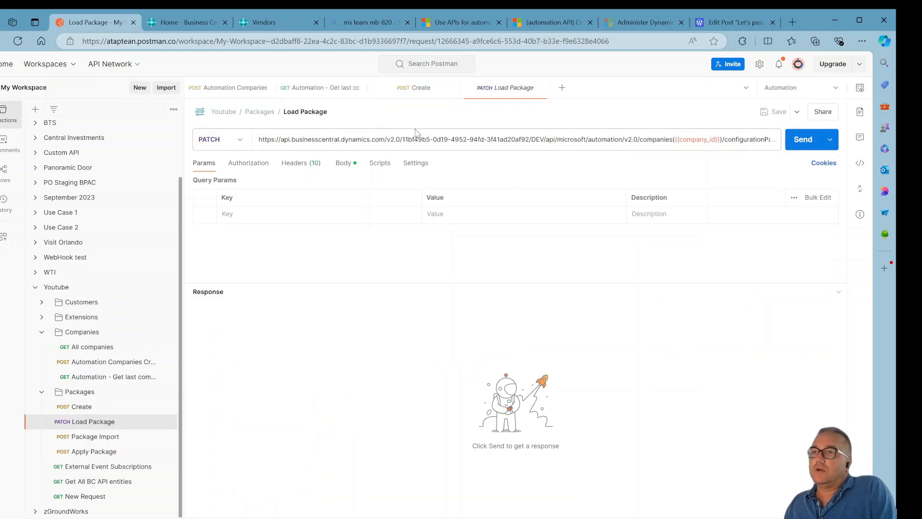
click(726, 139)
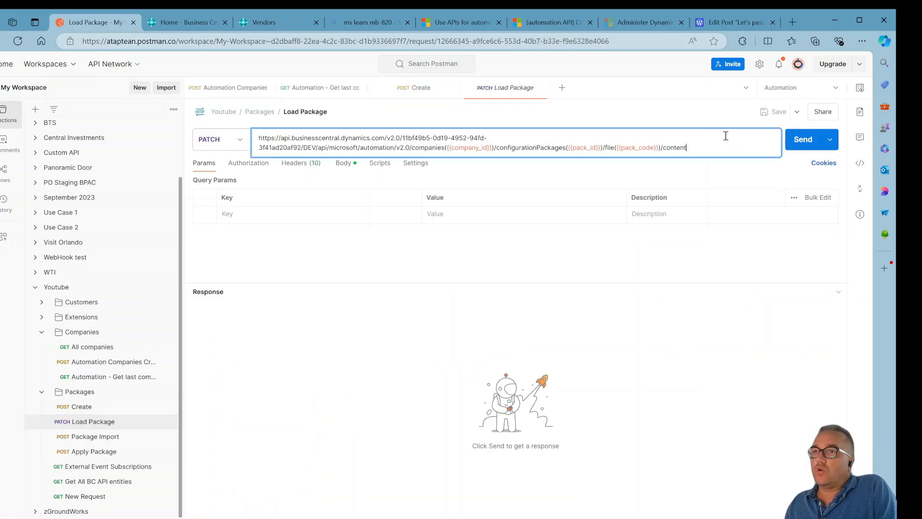
click(588, 148)
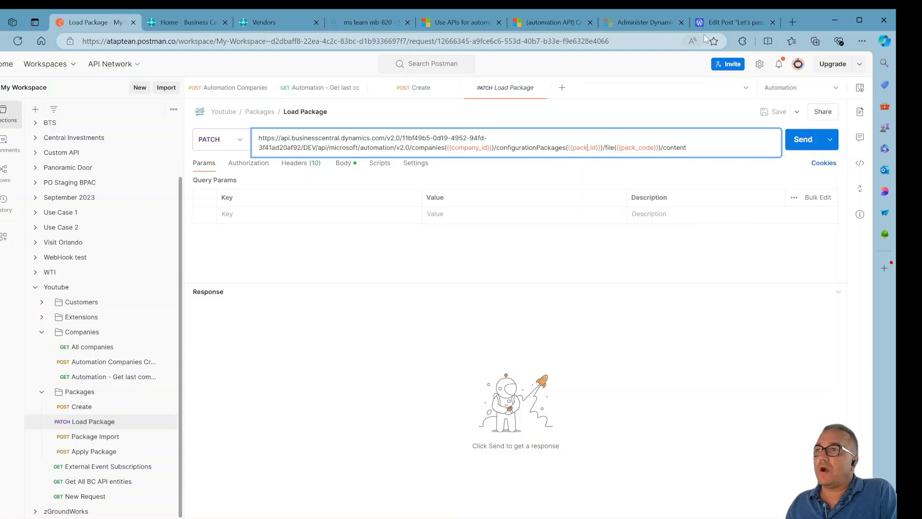
Switch to the automation API documentation in the browser and open the Get automation company page.
click(633, 23)
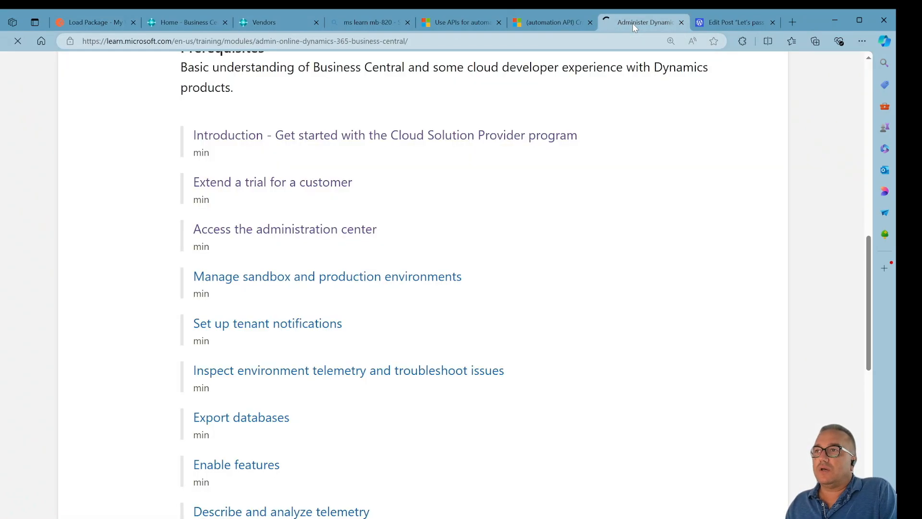
click(537, 22)
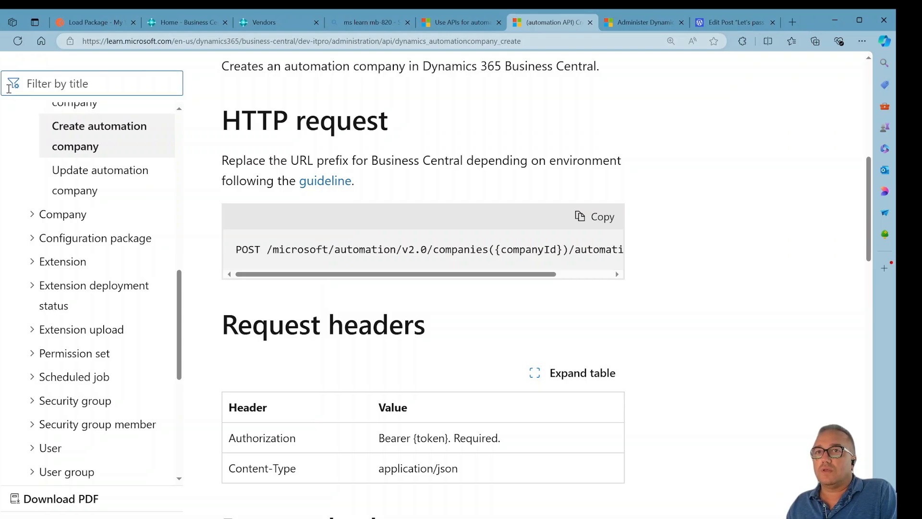
key(alt+Left)
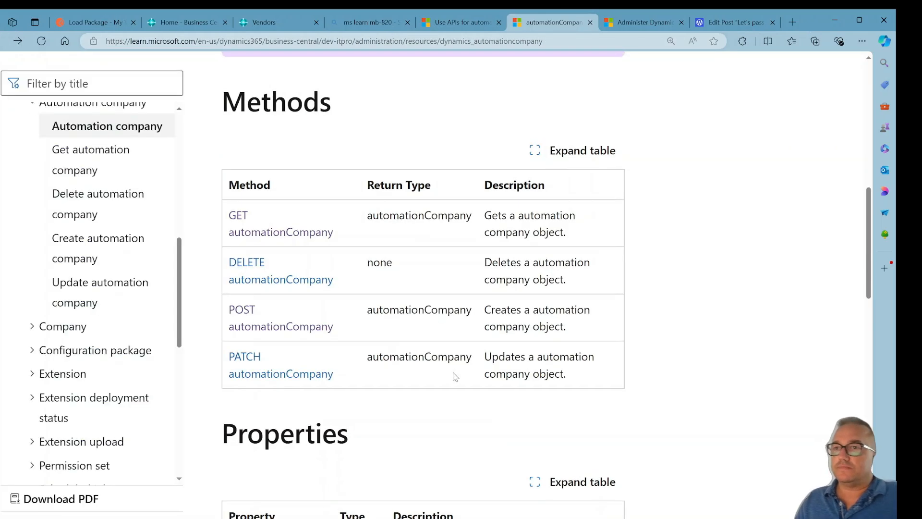
click(120, 158)
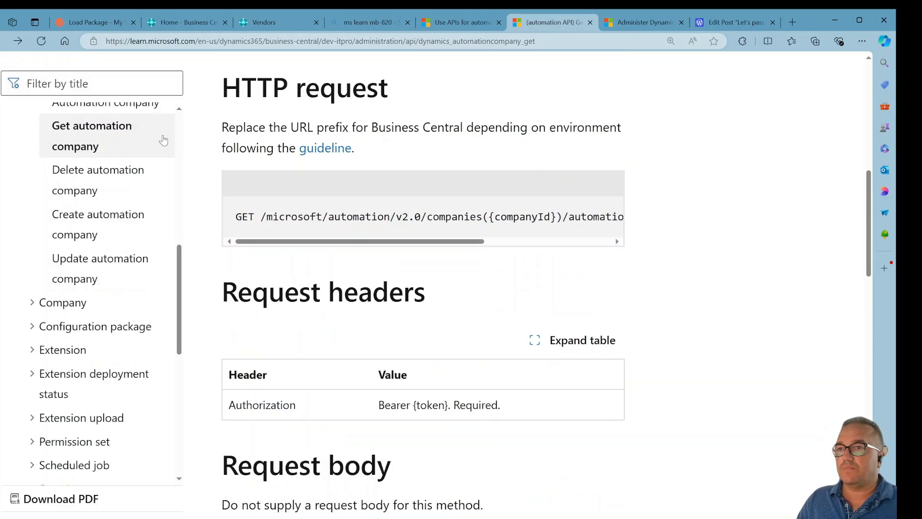
Return to the automationCompany resource type page and review its table of methods.
key(alt+Left)
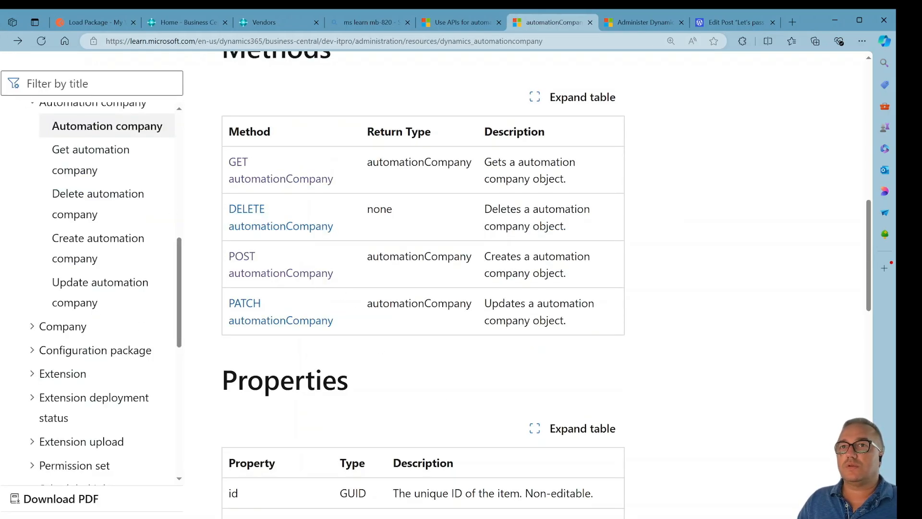
scroll(414, 287, down, 2)
scroll(417, 286, up, 7)
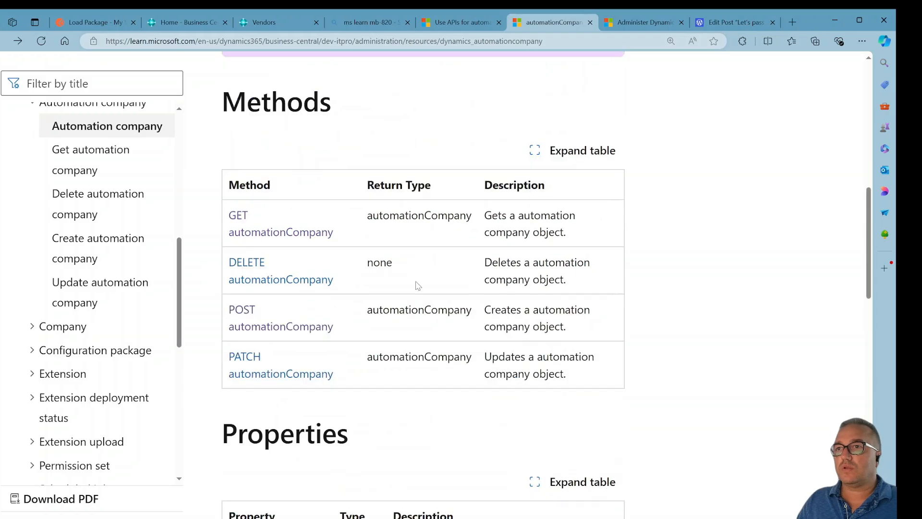
scroll(416, 285, up, 6)
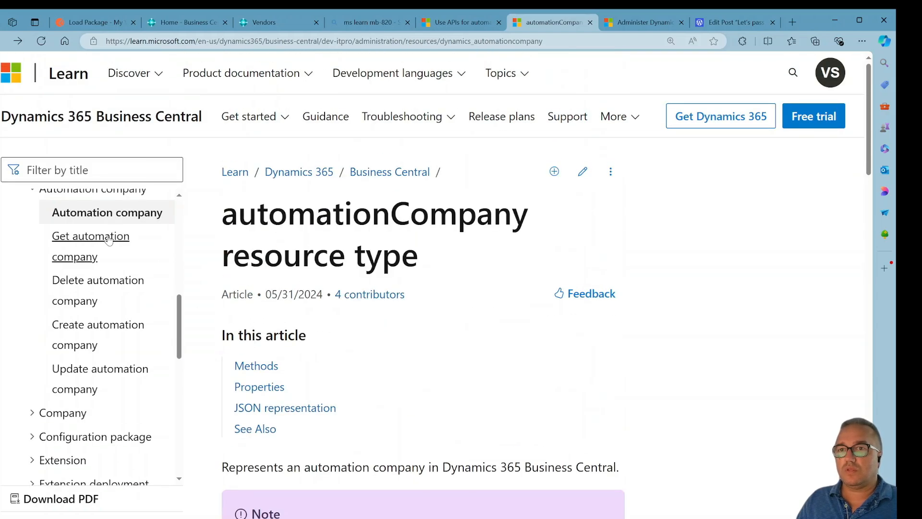
scroll(165, 330, down, 1)
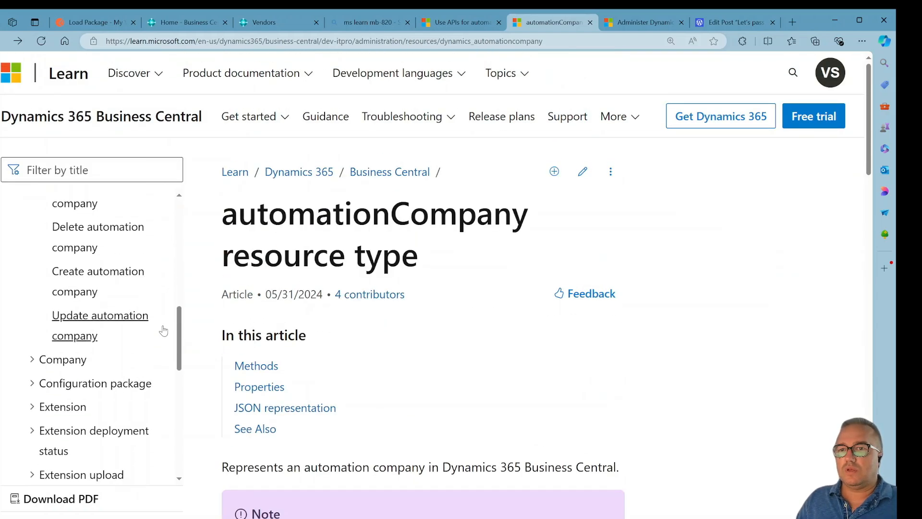
Open the Create configuration package article and examine the Insert configurationPackage POST example and its JSON body.
click(30, 383)
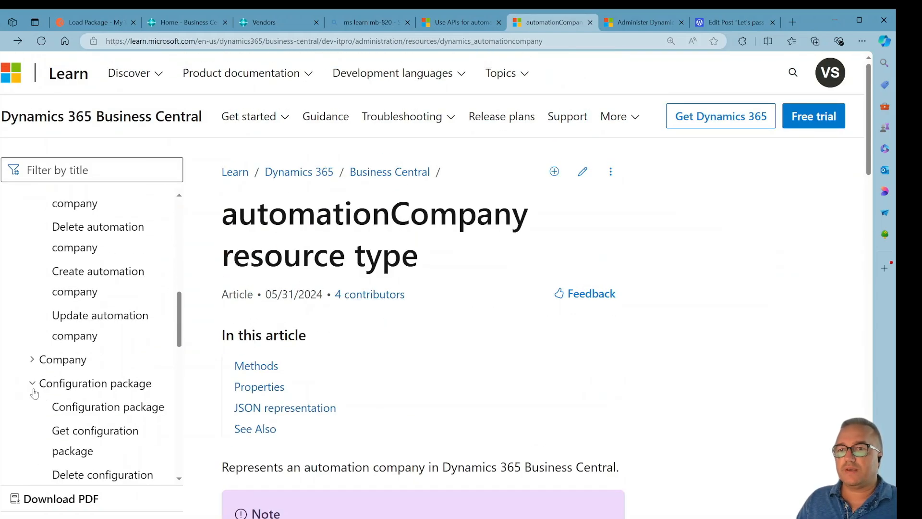
click(87, 412)
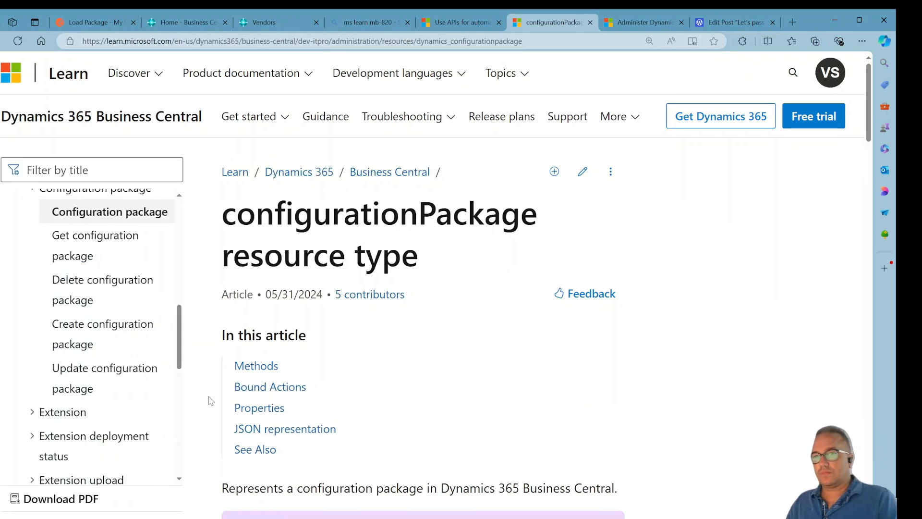
click(120, 331)
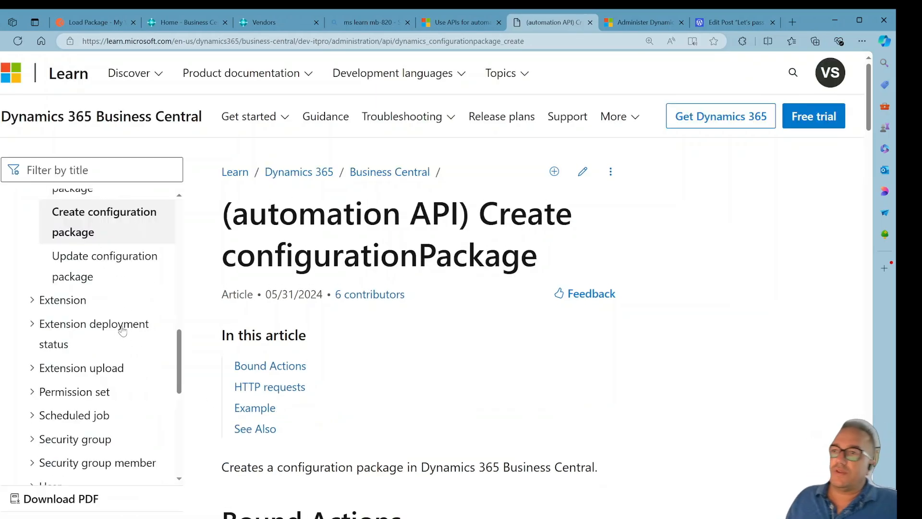
scroll(504, 335, down, 10)
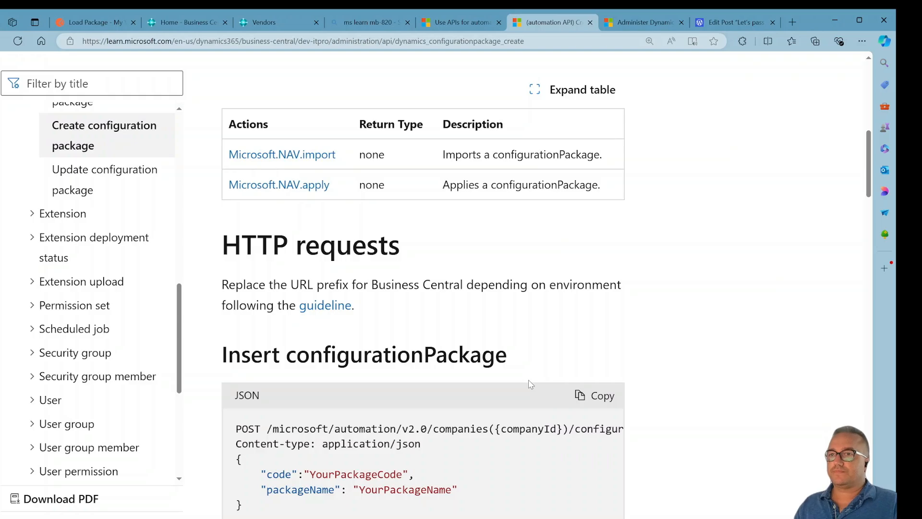
scroll(531, 384, down, 2)
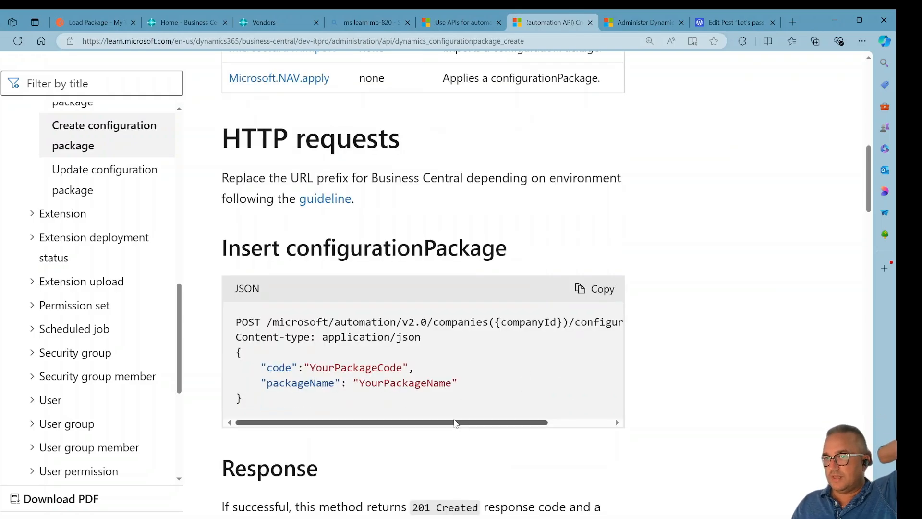
drag(455, 423, 555, 423)
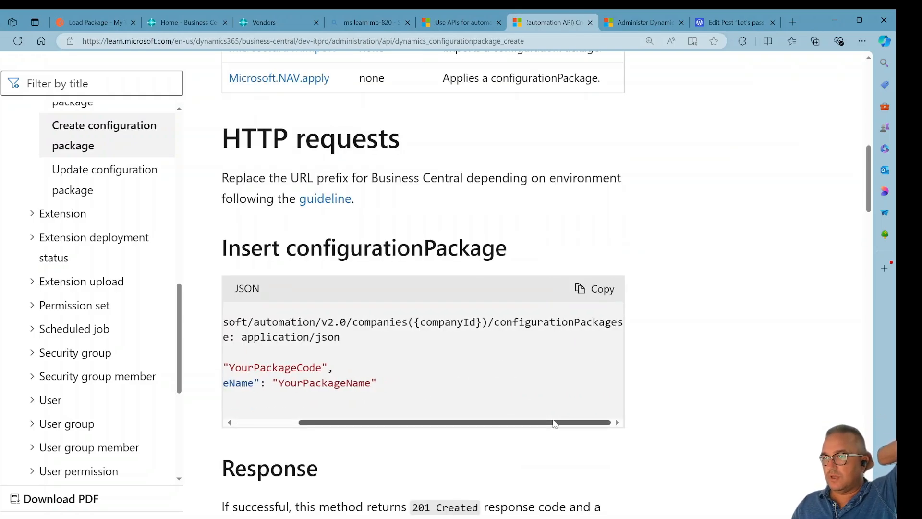
scroll(505, 354, left, 5)
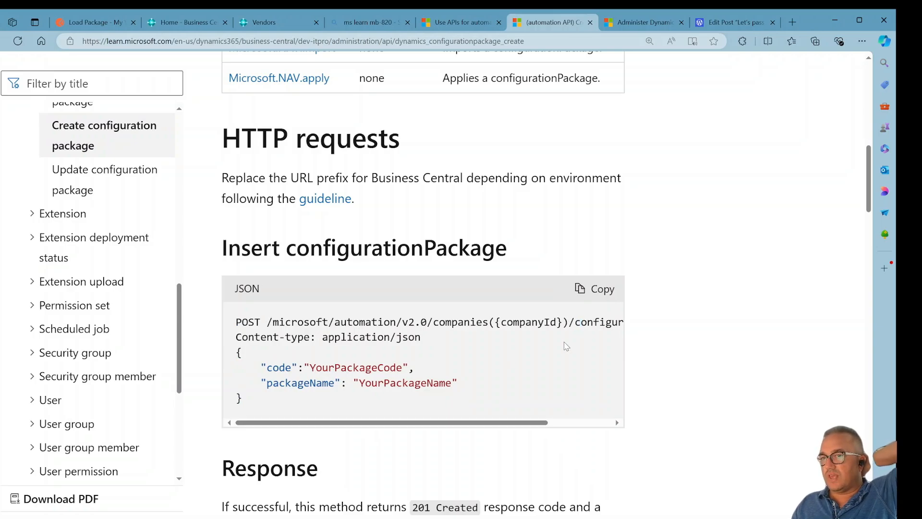
scroll(560, 351, down, 3)
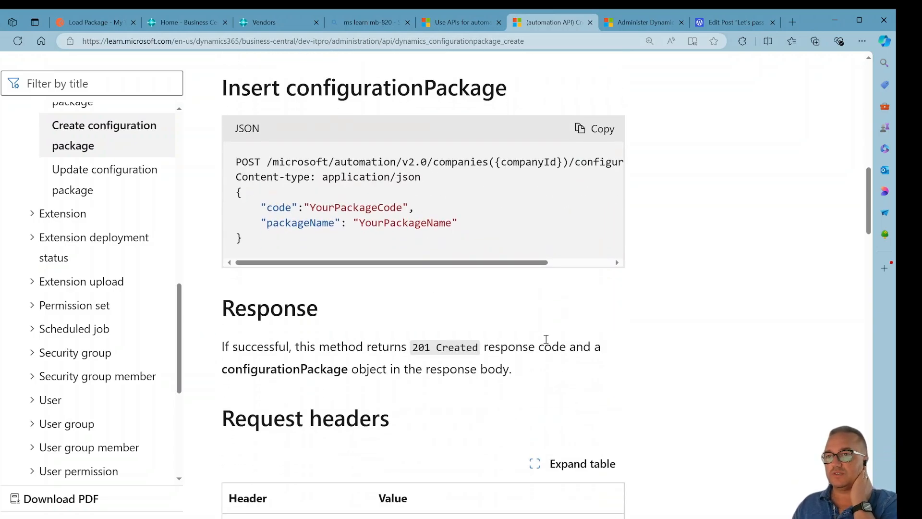
drag(260, 161, 230, 164)
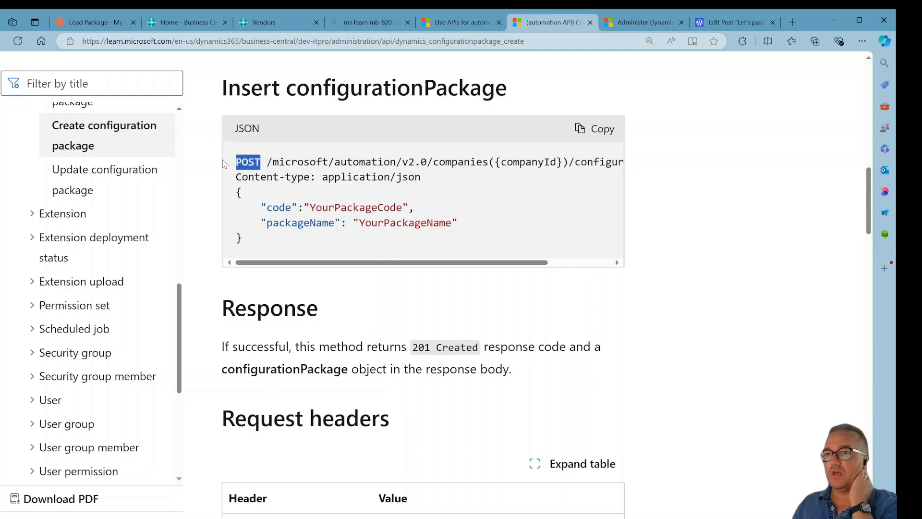
drag(460, 262, 521, 263)
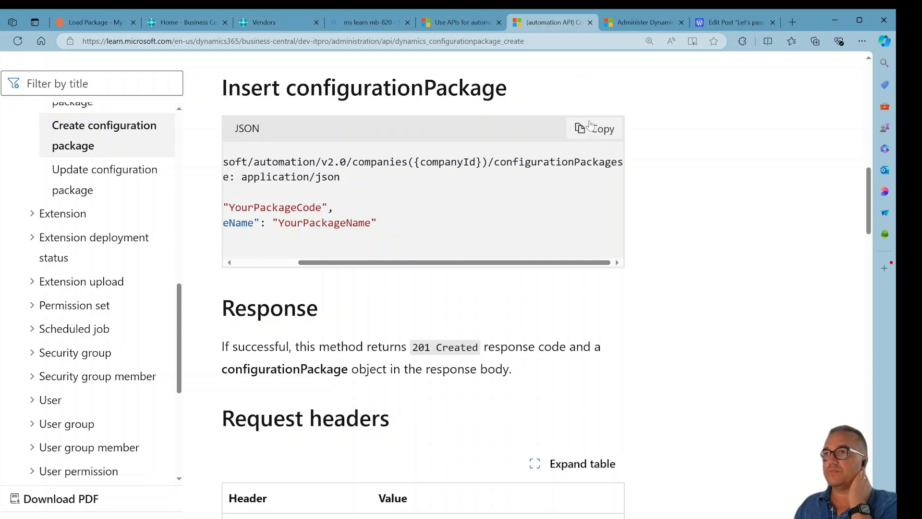
Switch to Postman and compare the URLs of the Create and Load Package requests.
click(79, 24)
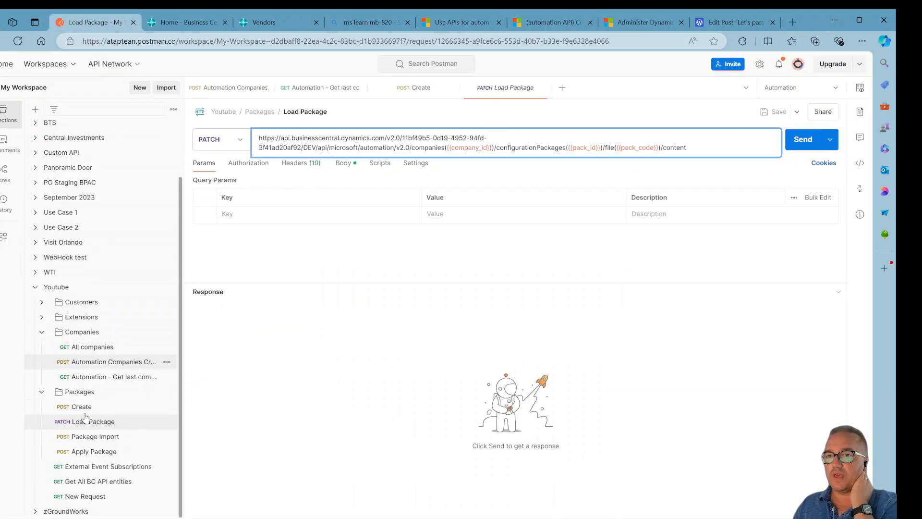
click(99, 408)
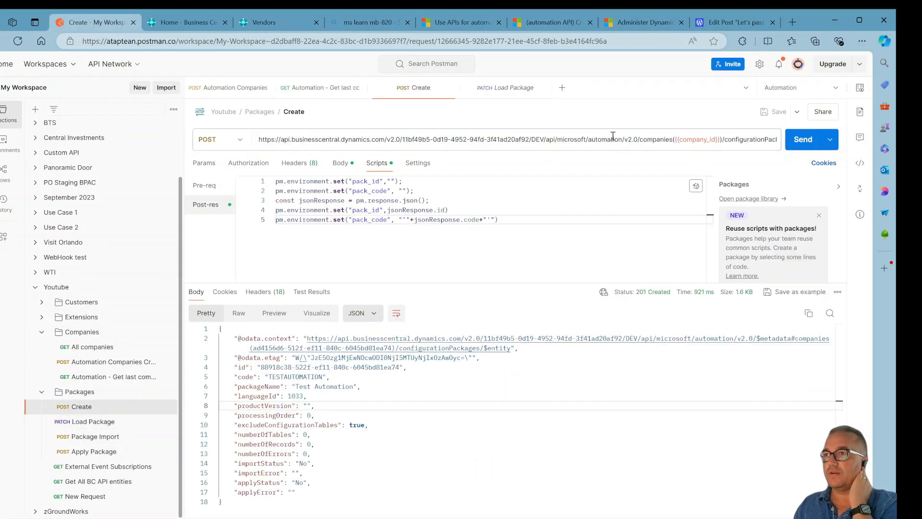
click(749, 139)
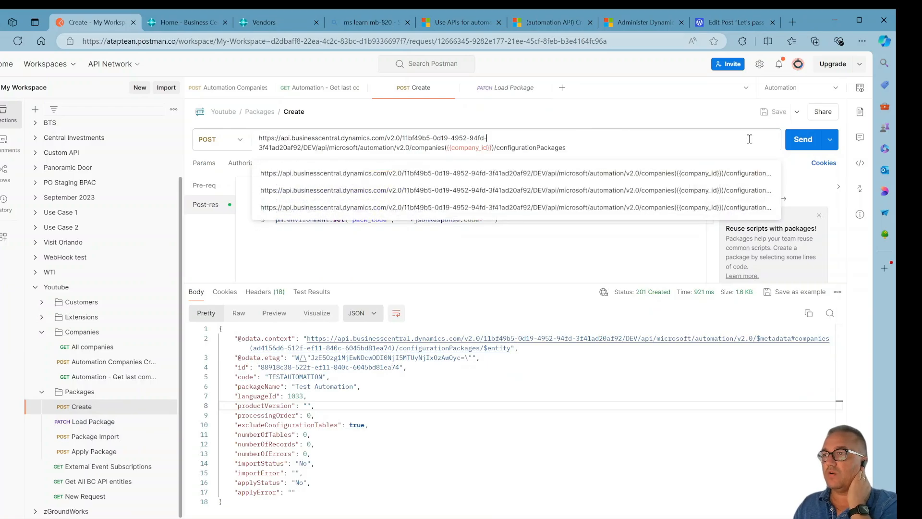
click(93, 422)
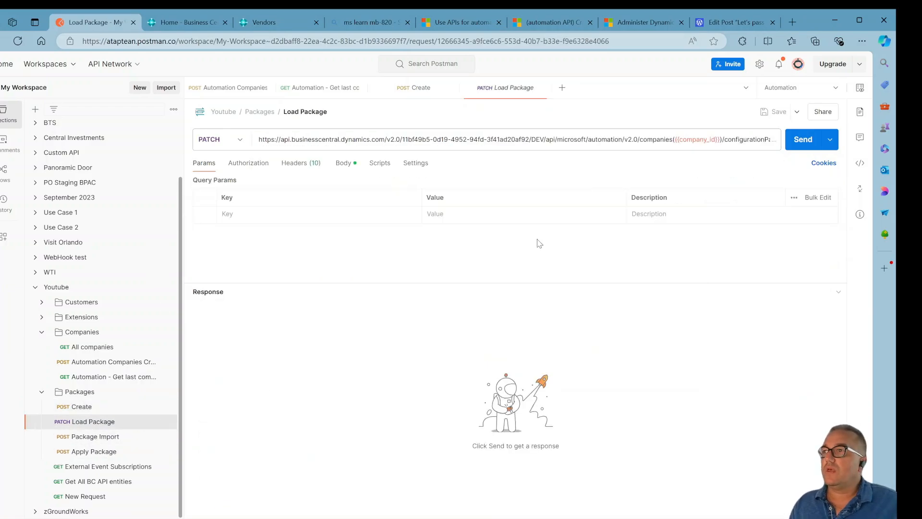
click(741, 139)
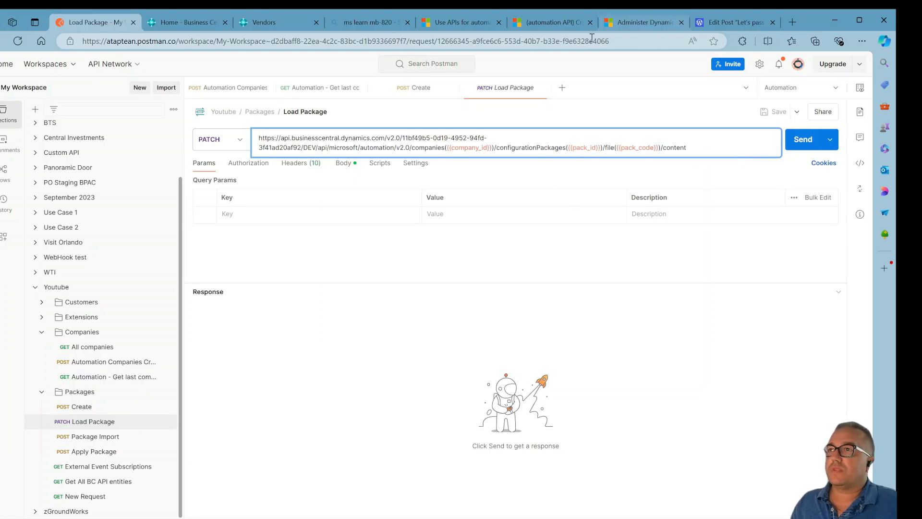
Back in the documentation, open the Update configuration package article and examine the Upload RapidStart package PATCH URL.
click(469, 24)
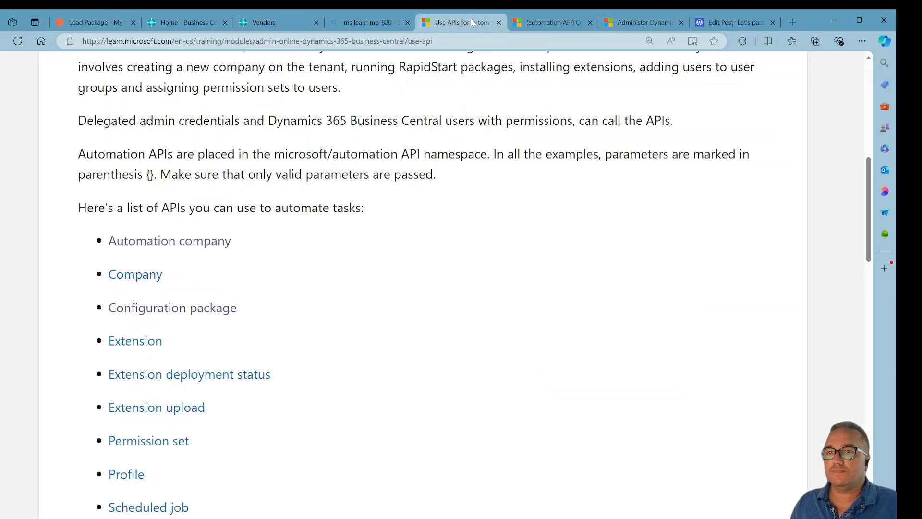
click(533, 23)
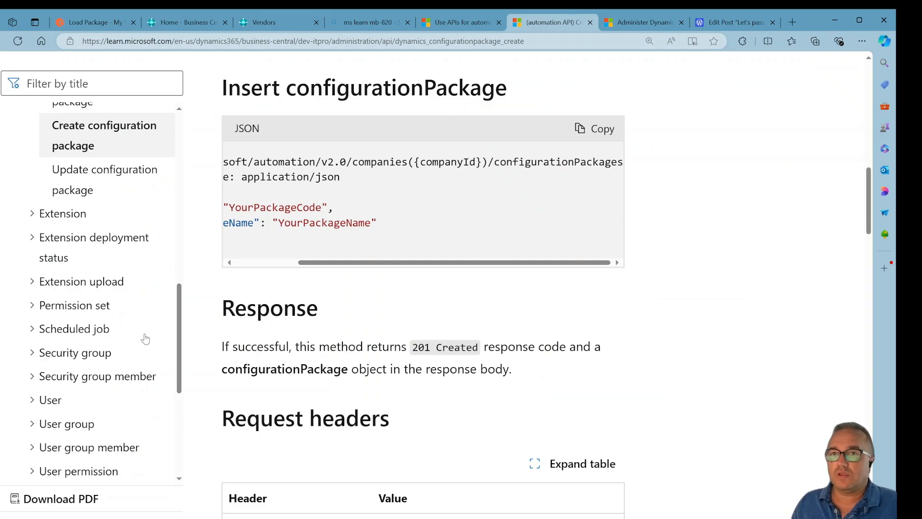
click(103, 176)
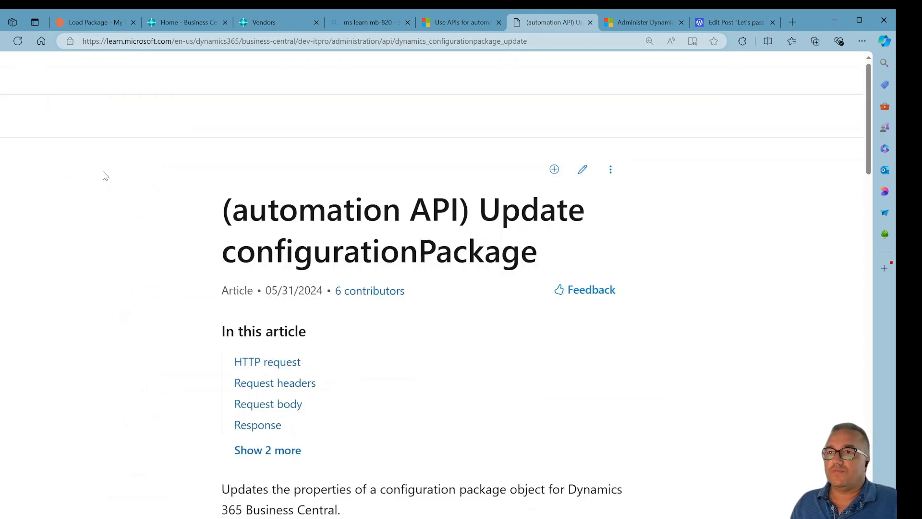
scroll(363, 338, down, 10)
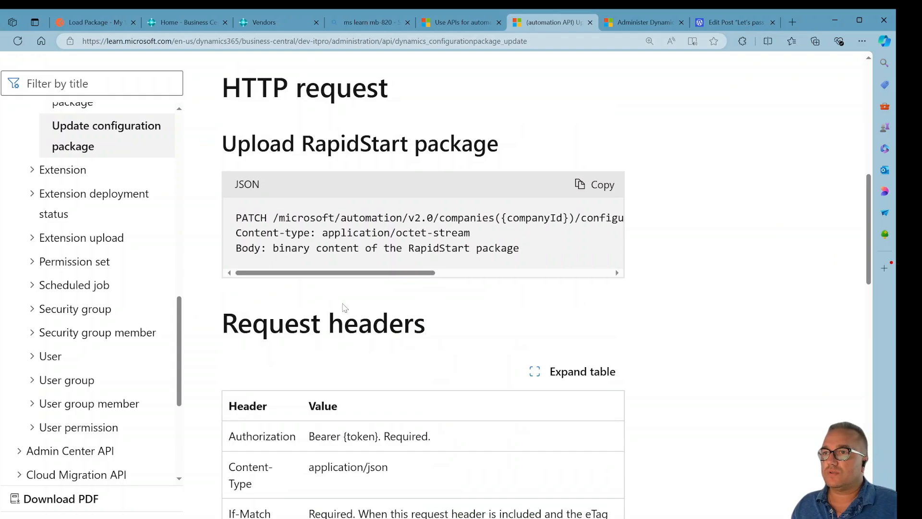
drag(354, 276, 514, 273)
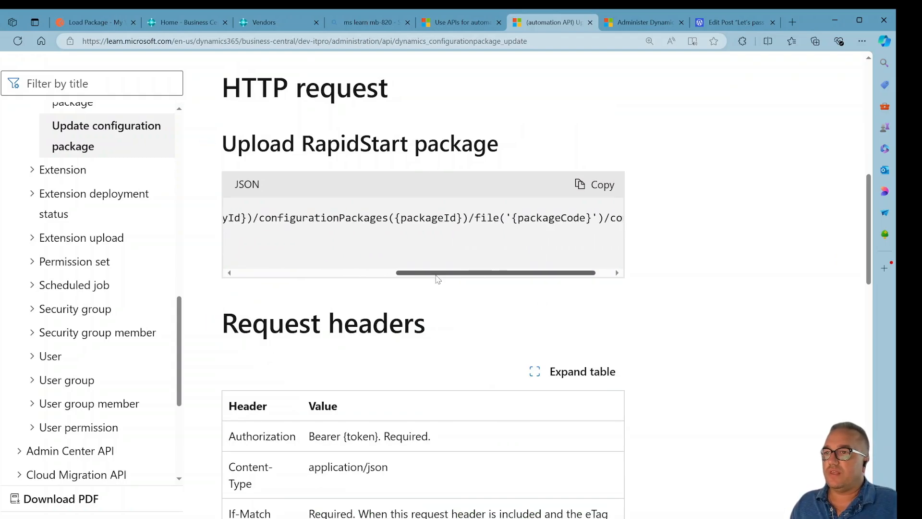
drag(438, 273, 454, 274)
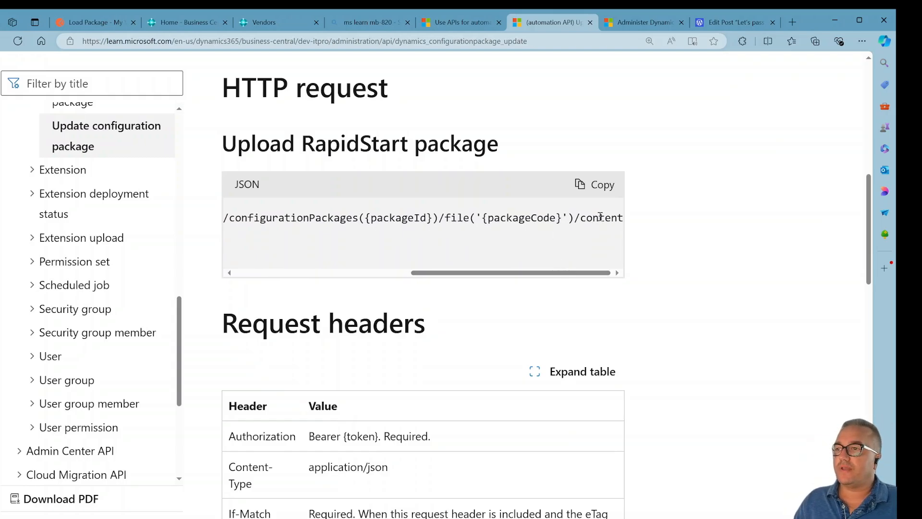
scroll(556, 336, down, 4)
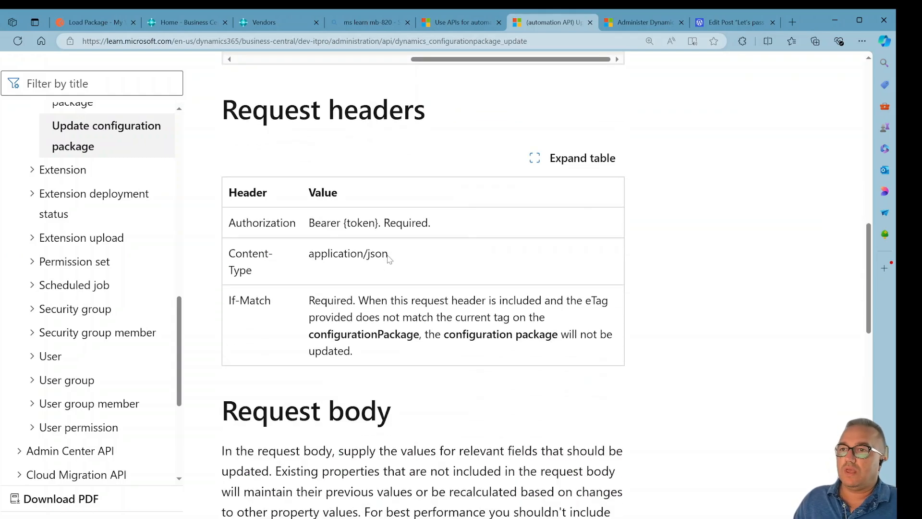
Examine the Content-Type and If-Match request headers and the example request, then return to the Load Package request in Postman.
drag(388, 255, 309, 255)
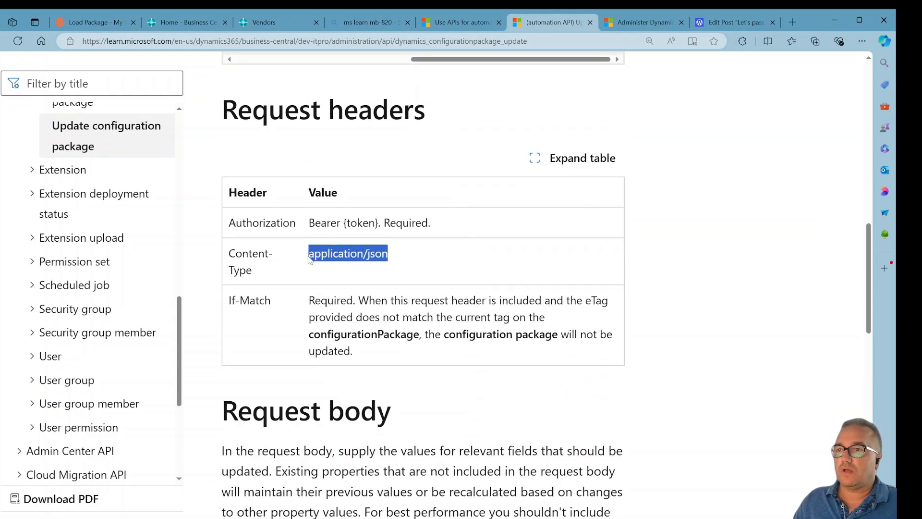
click(348, 304)
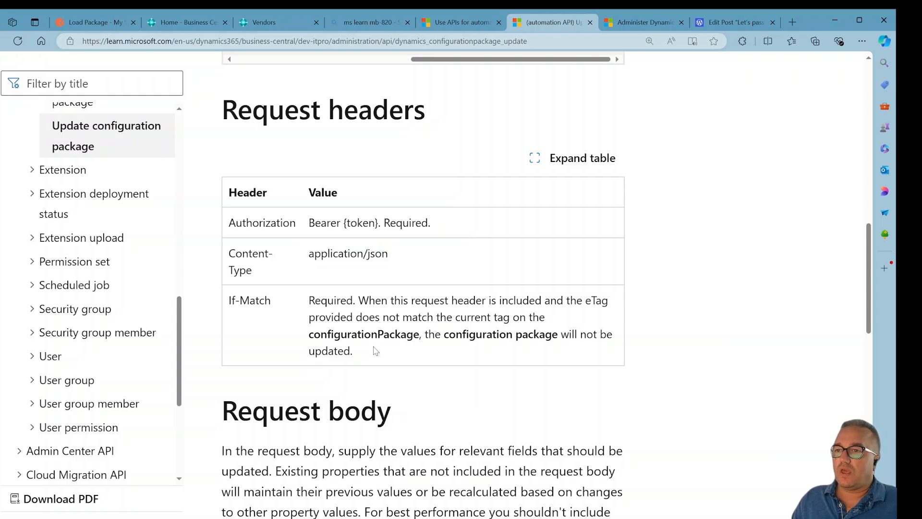
drag(375, 351, 218, 297)
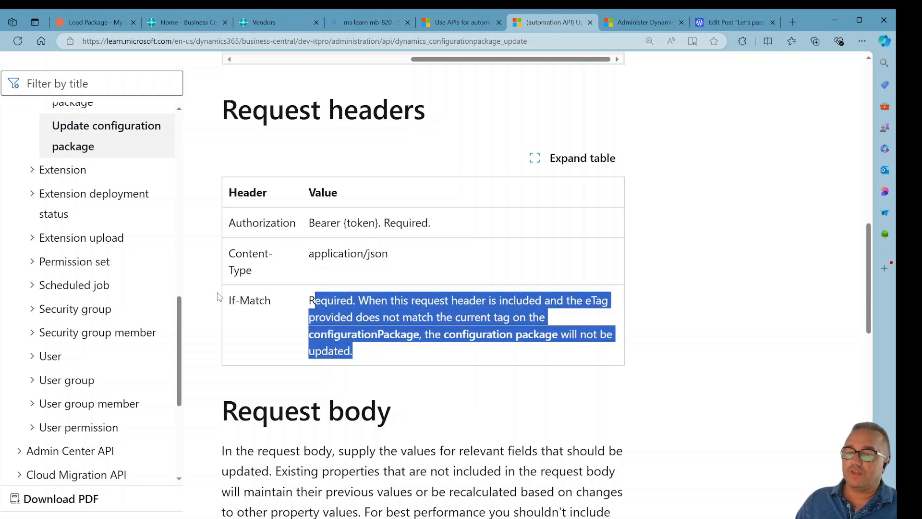
click(256, 303)
scroll(327, 342, down, 10)
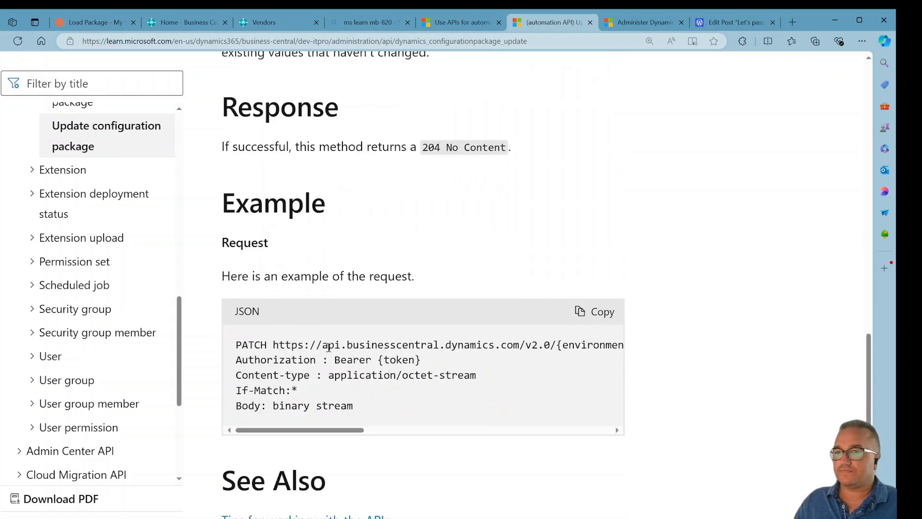
scroll(329, 346, down, 1)
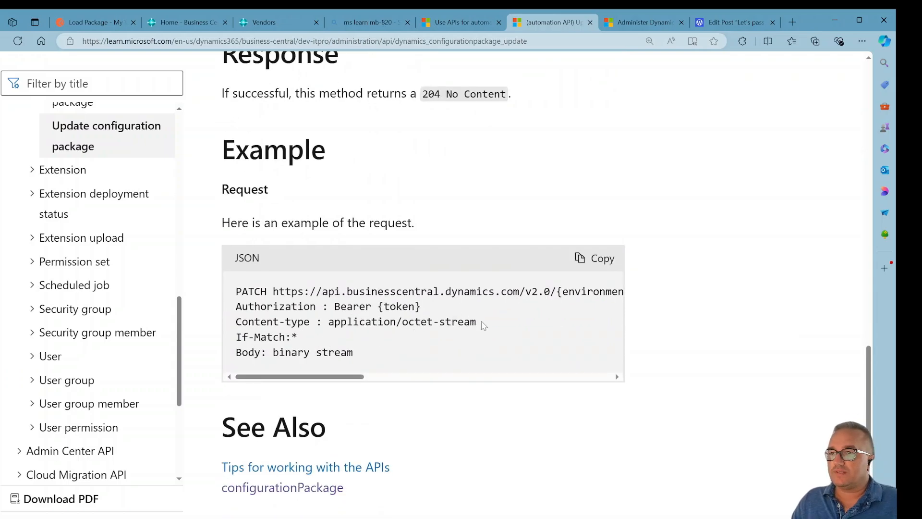
drag(484, 326, 226, 339)
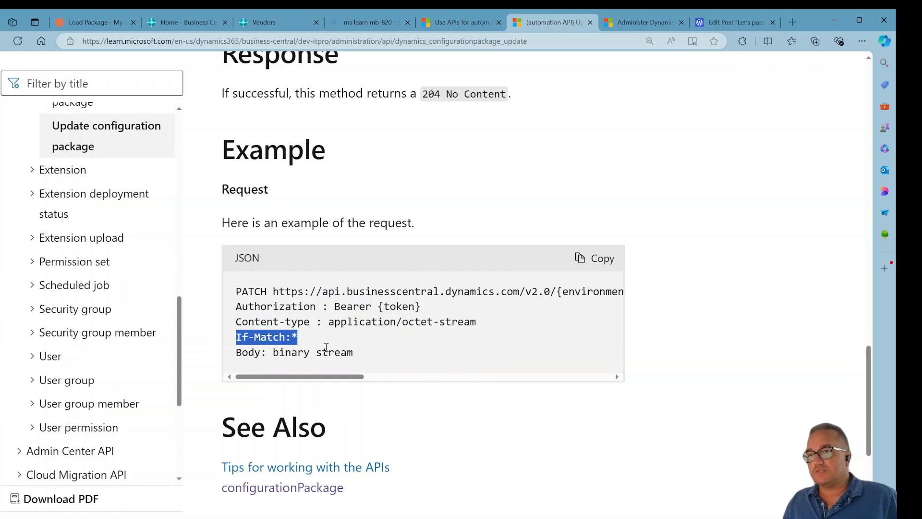
click(307, 351)
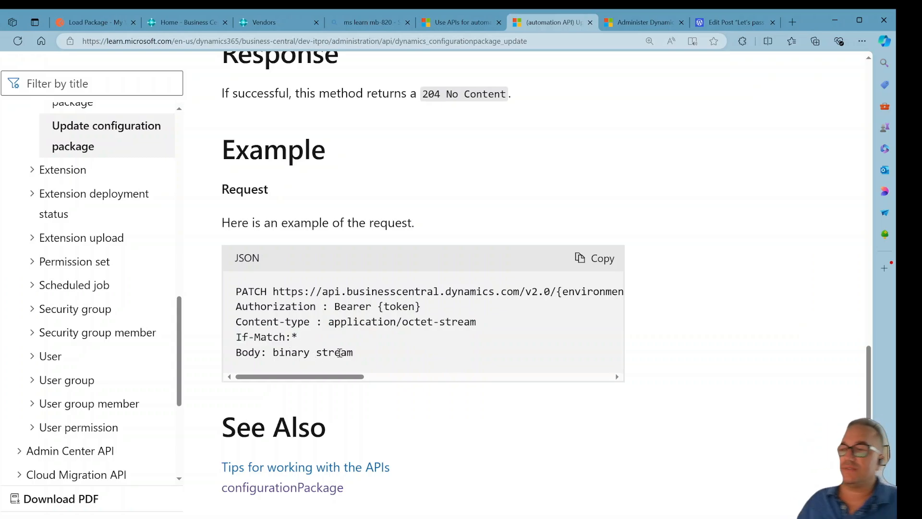
drag(375, 356, 287, 354)
click(287, 354)
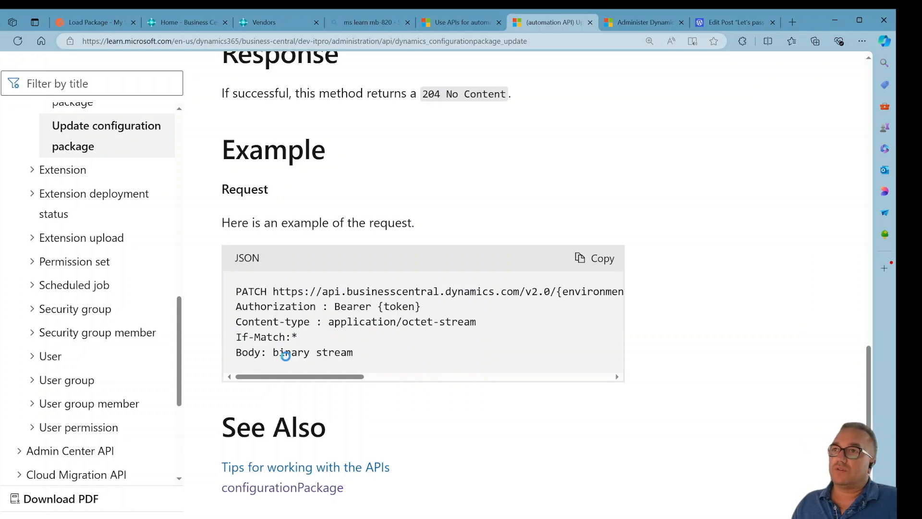
click(87, 17)
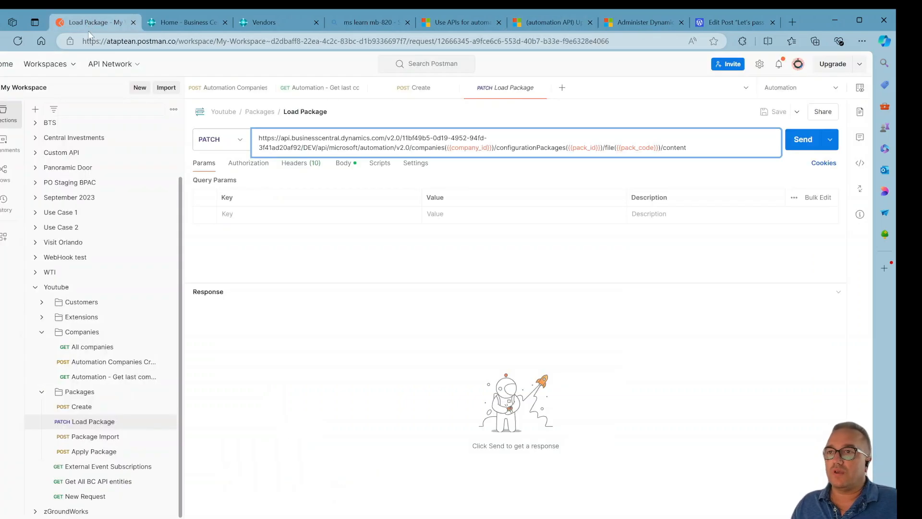
Open the Load Package request and examine its binary body file, headers and other request settings.
click(114, 422)
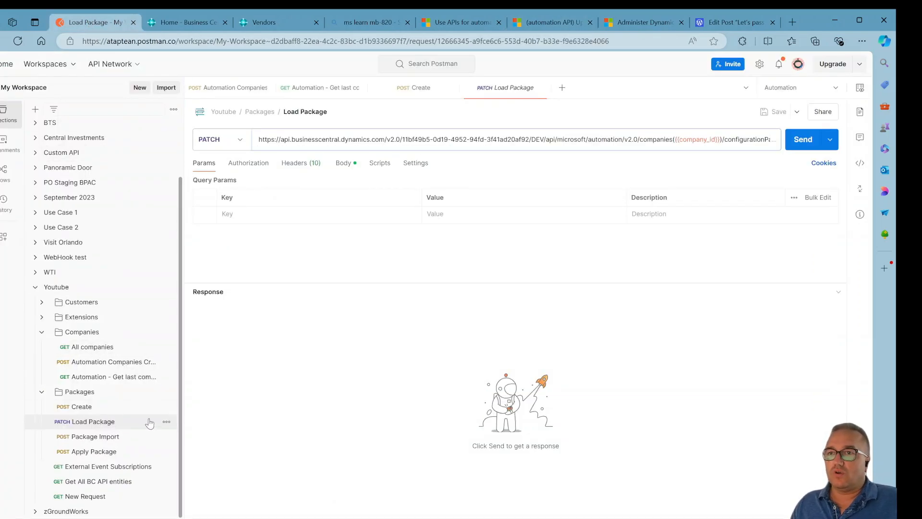
click(342, 164)
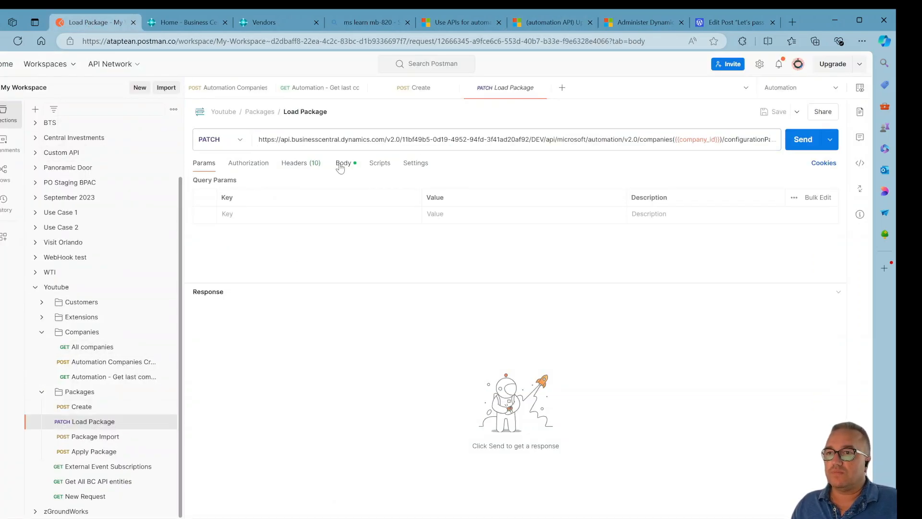
mouse_move(259, 210)
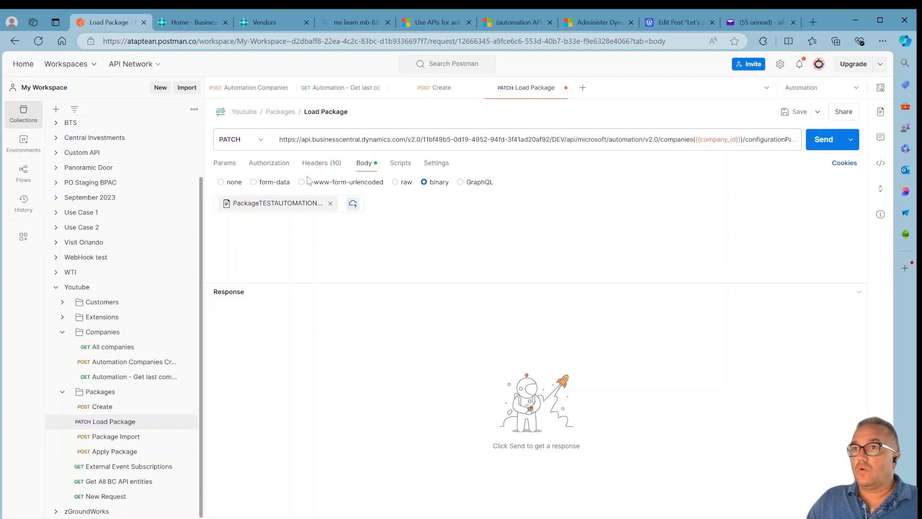
mouse_move(298, 206)
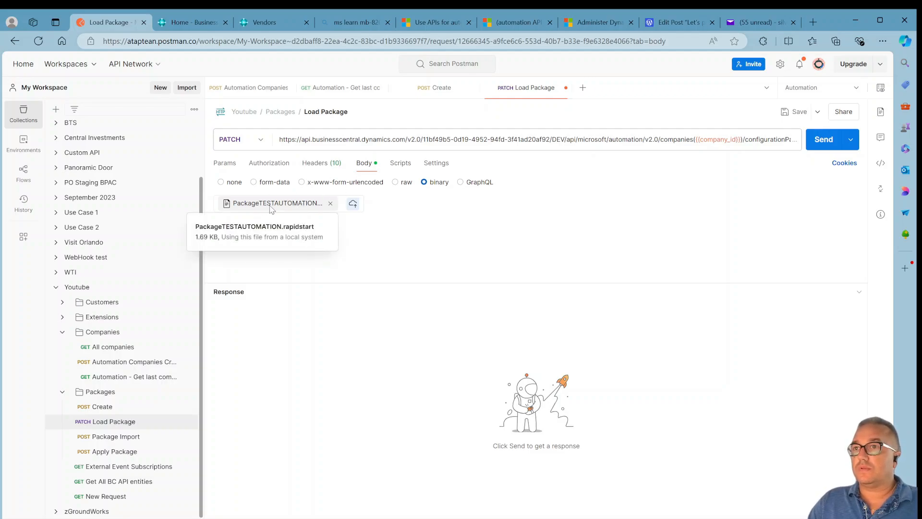
click(320, 163)
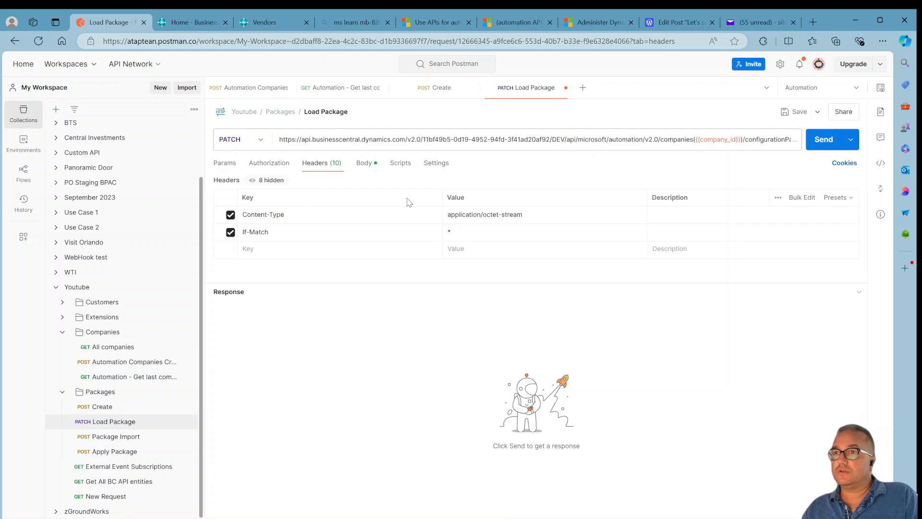
click(368, 167)
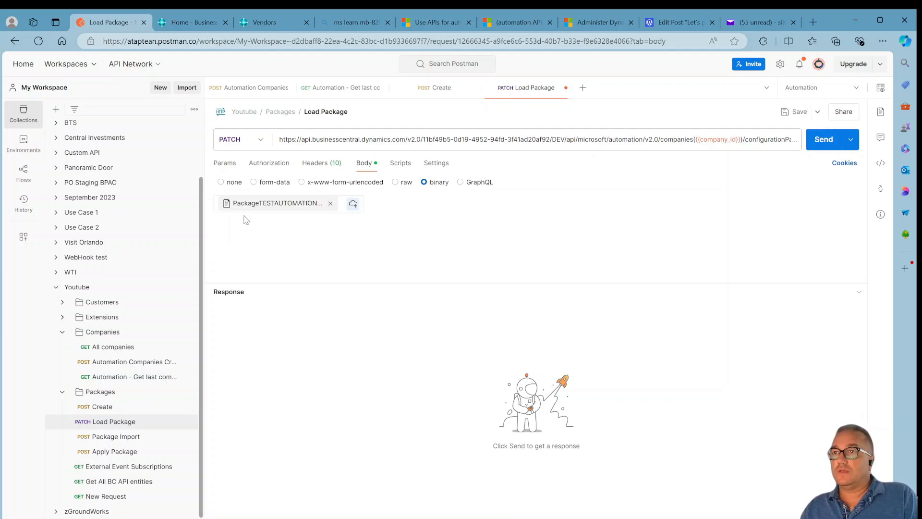
click(397, 164)
click(363, 164)
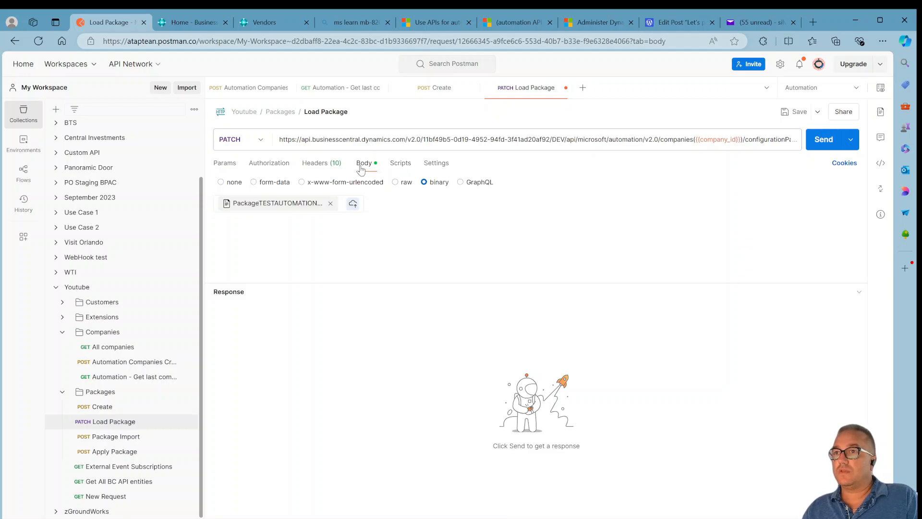
Examine the Load Package URL ending in /content and its pack_id variable.
click(493, 141)
click(735, 149)
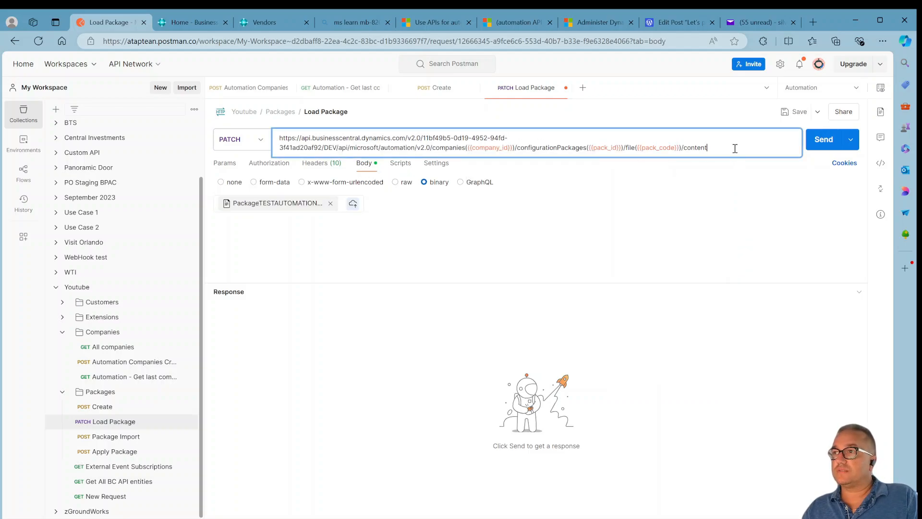
double_click(705, 148)
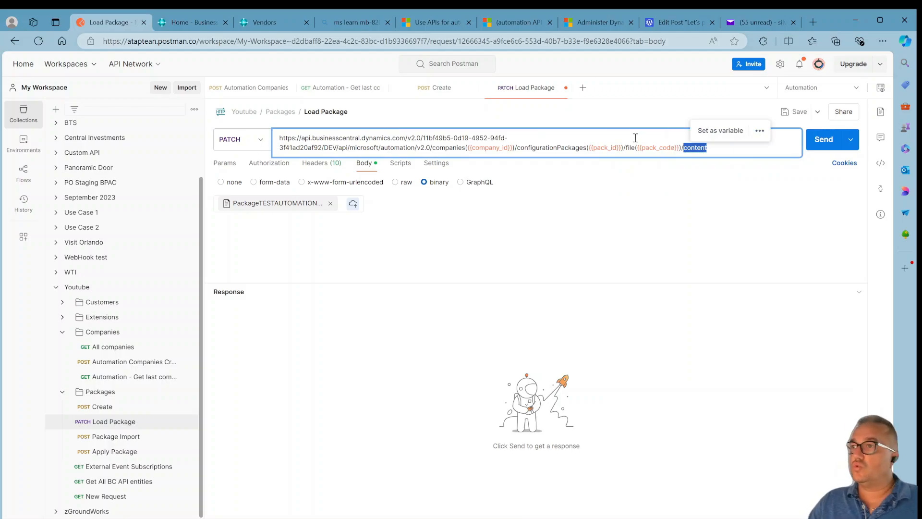
click(596, 151)
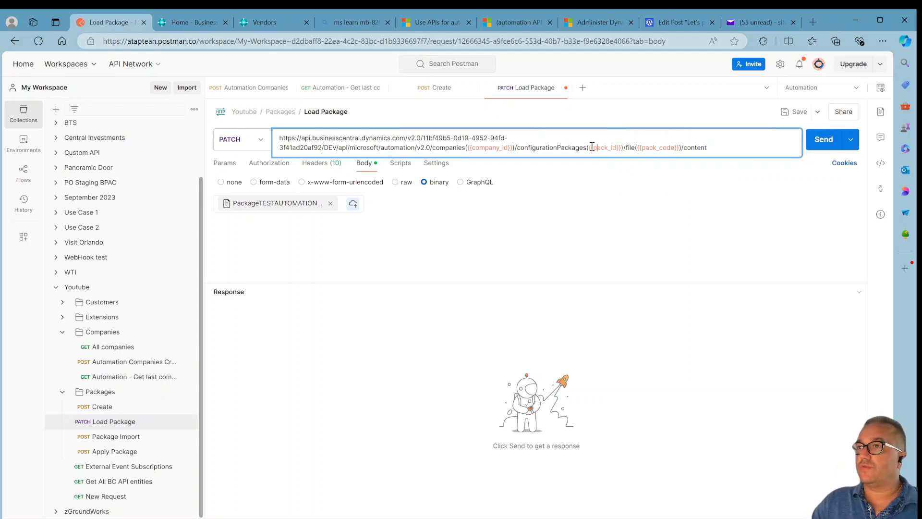
mouse_move(602, 147)
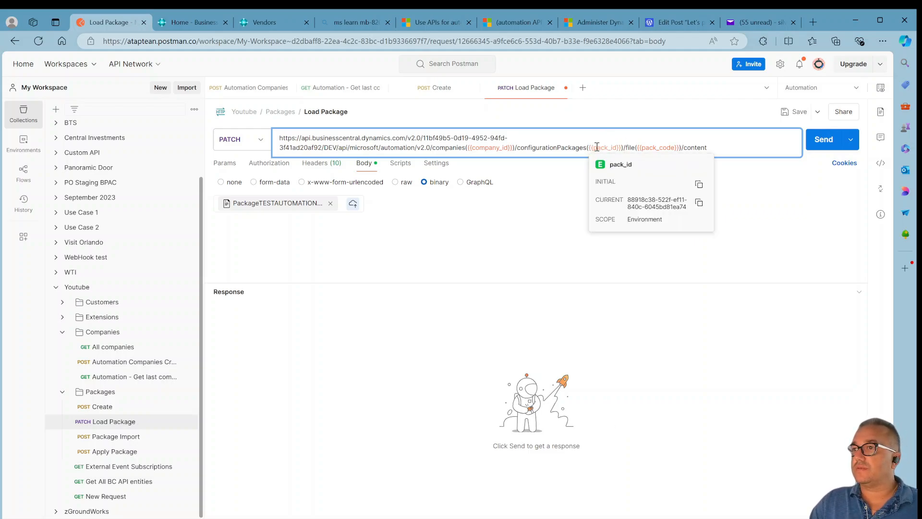
mouse_move(650, 147)
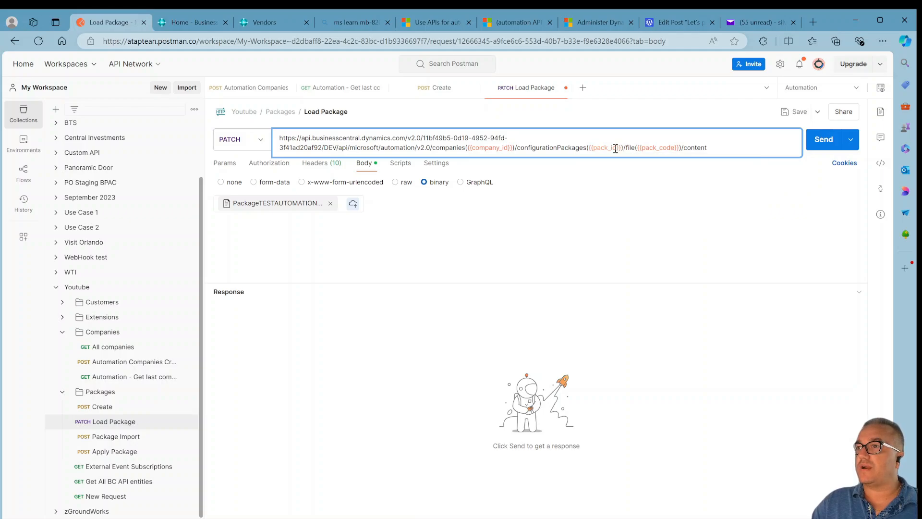
Save the Load Package request and send it to upload the RapidStart package.
click(813, 198)
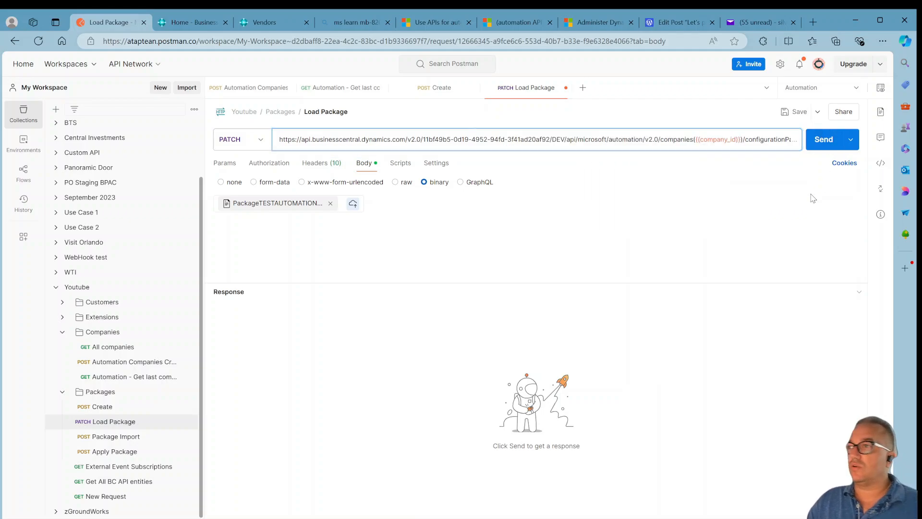
click(797, 111)
click(824, 140)
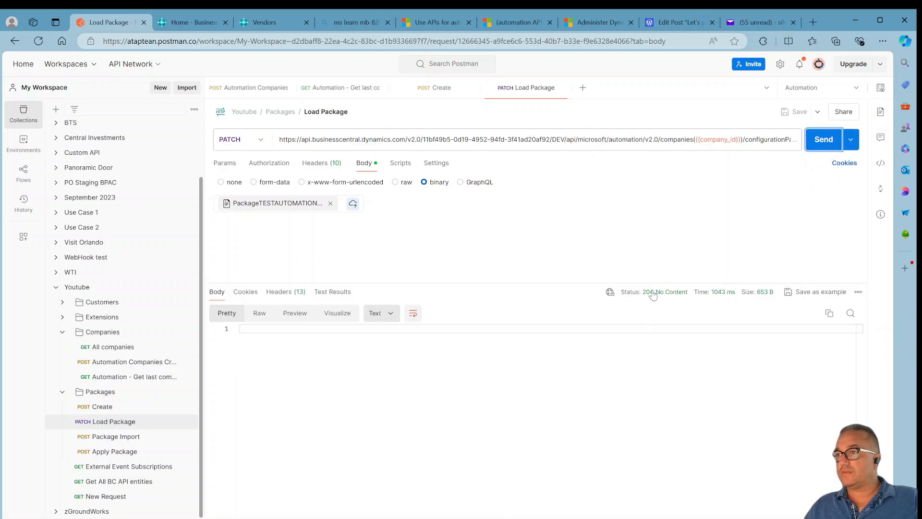
Open the Package Import request, inspect its Microsoft.NAV.import URL and company_id variable, and send it.
mouse_move(652, 298)
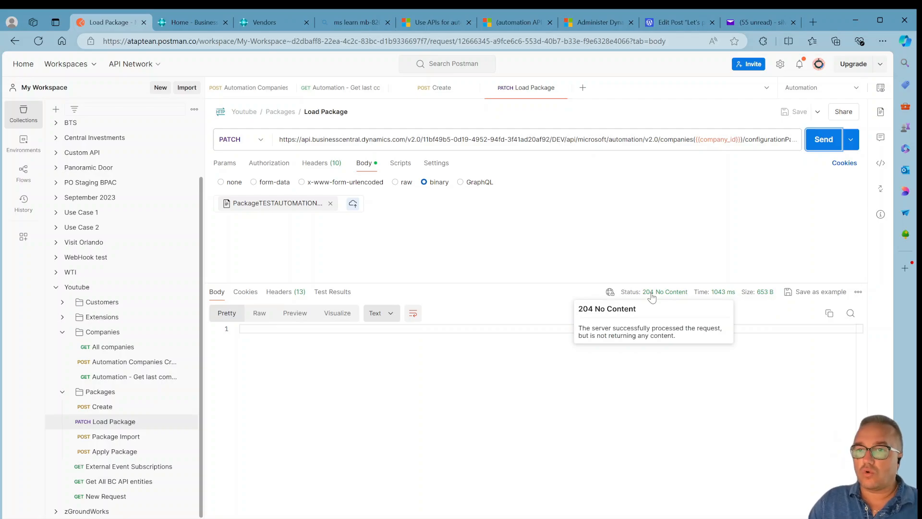
click(101, 437)
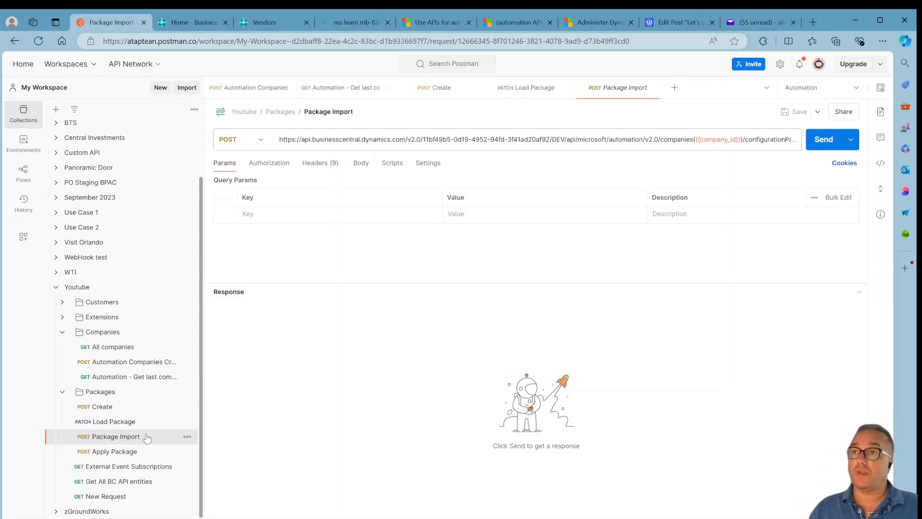
click(559, 139)
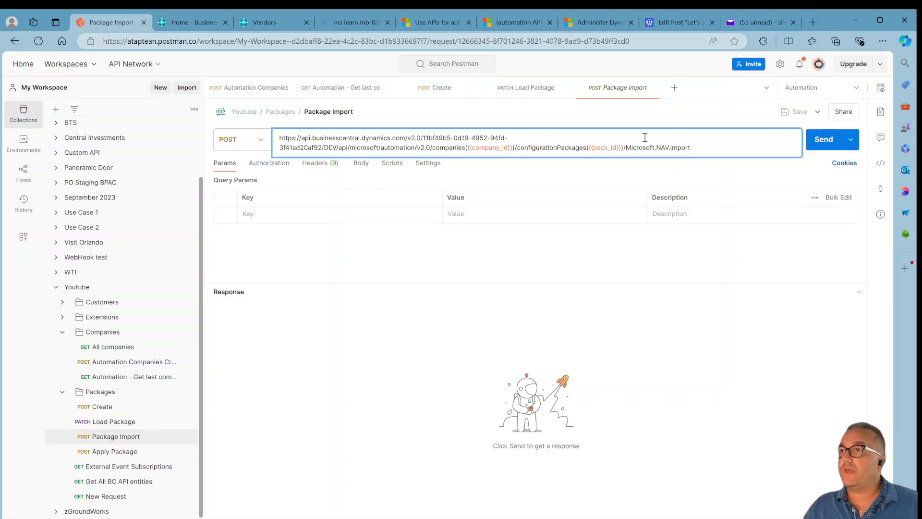
drag(704, 147, 628, 143)
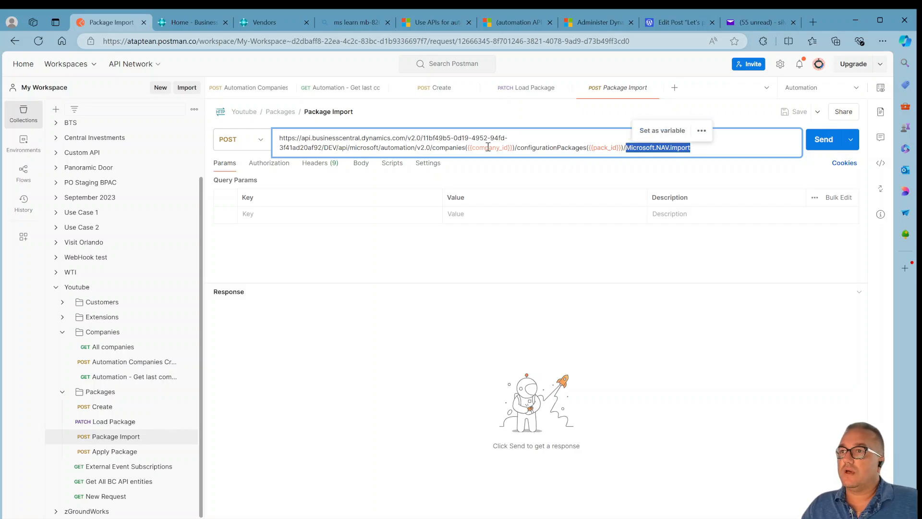
drag(478, 150, 479, 149)
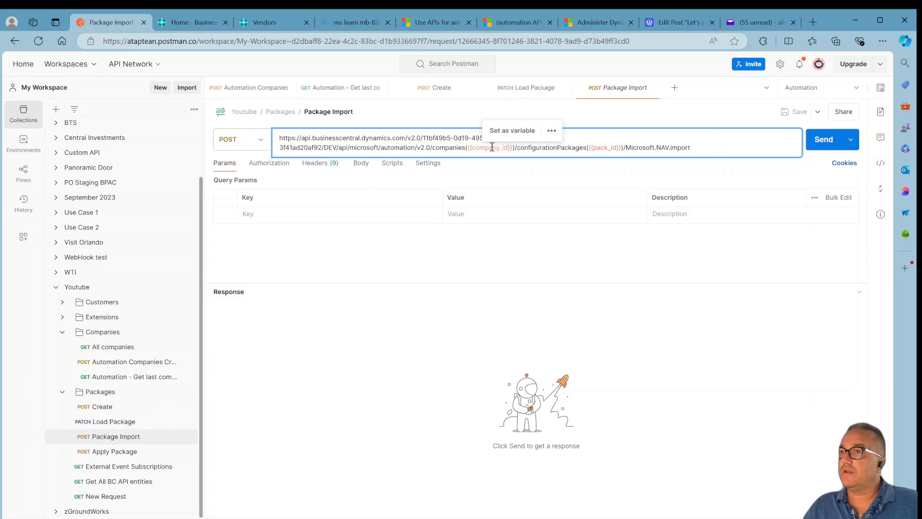
click(488, 149)
mouse_move(490, 150)
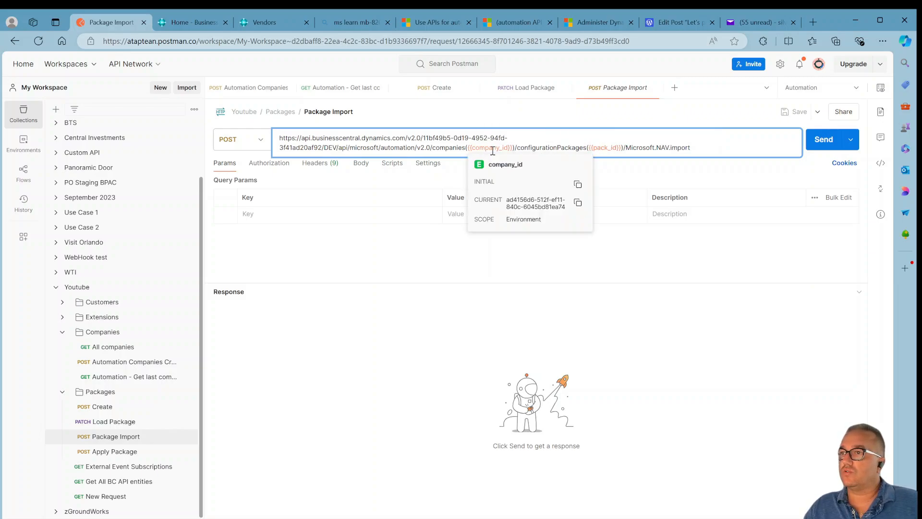
mouse_move(605, 149)
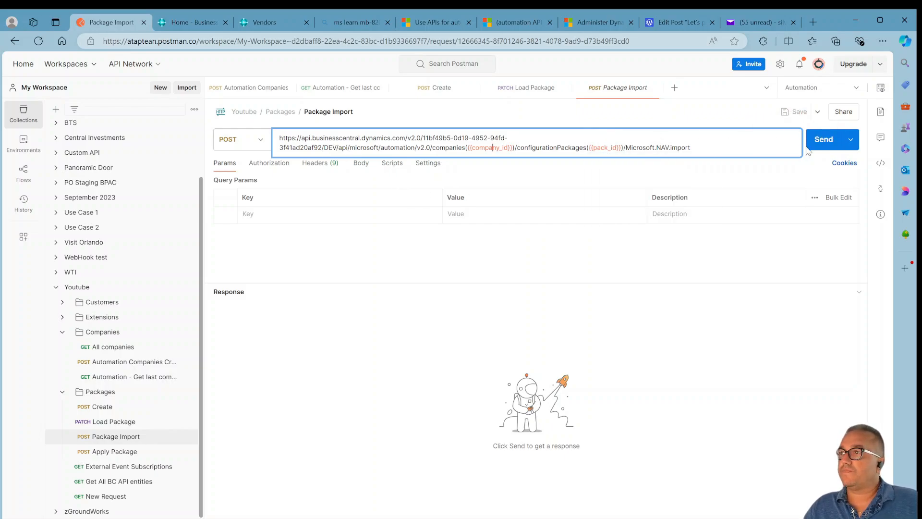
click(823, 146)
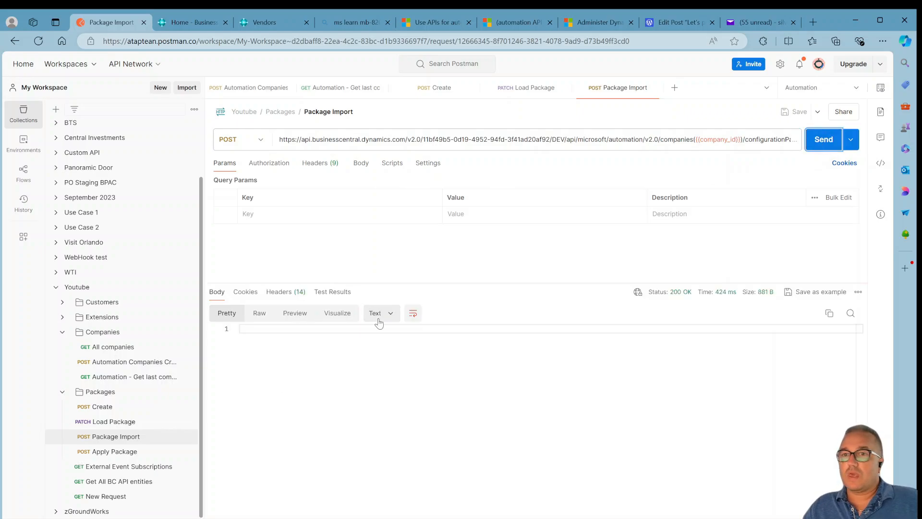
Open the Apply Package request, inspect its Microsoft.NAV.apply URL ending, and send it.
click(148, 455)
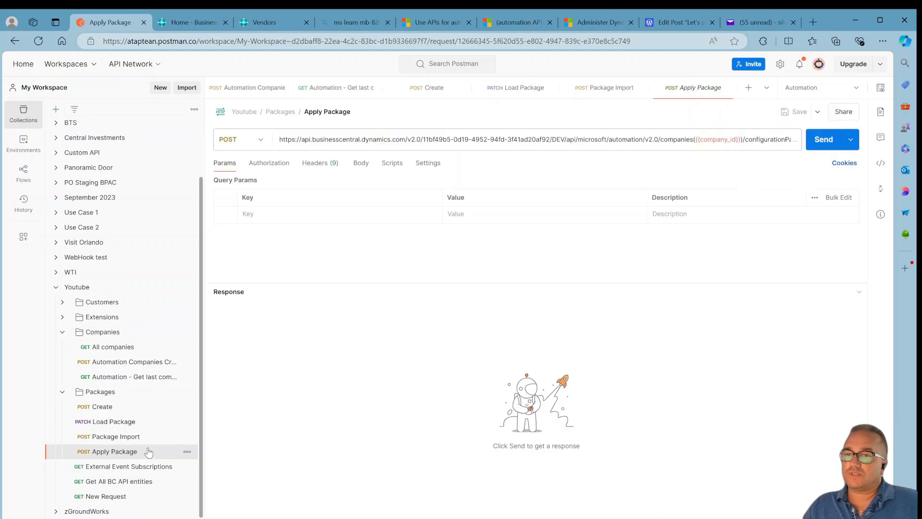
click(659, 141)
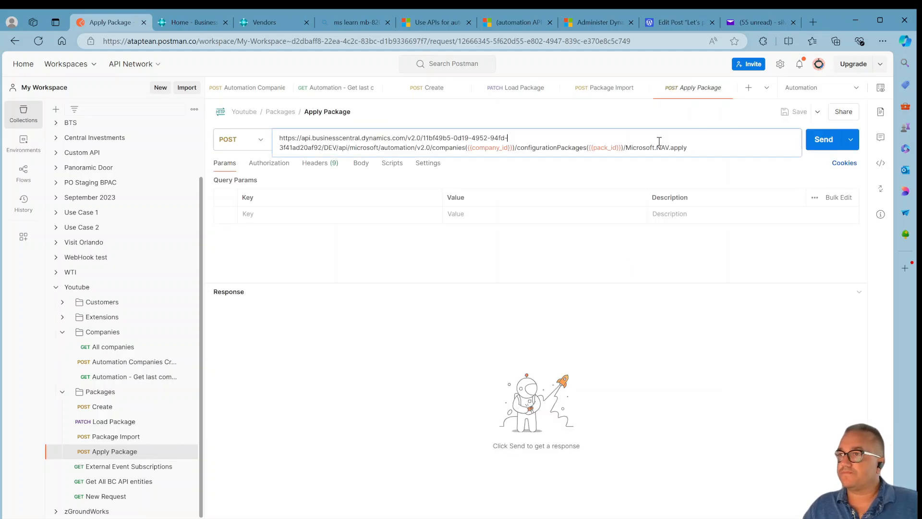
drag(688, 148, 629, 151)
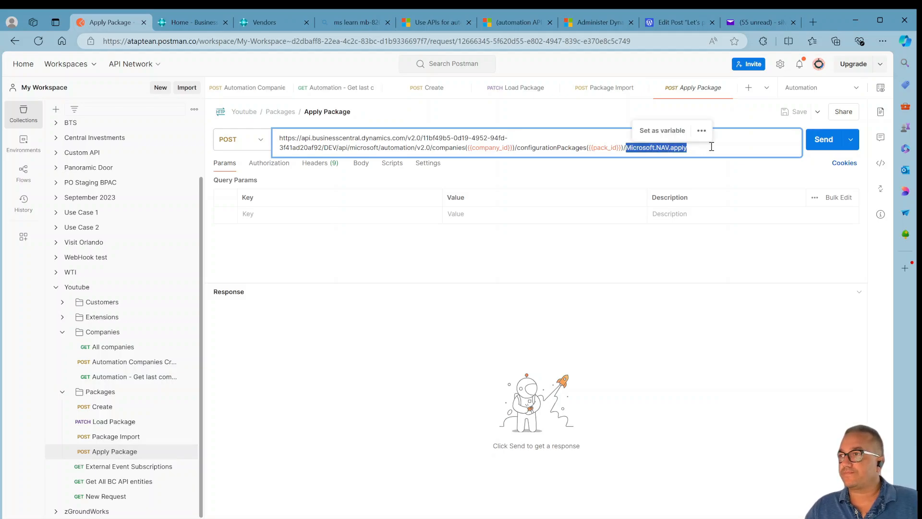
click(816, 150)
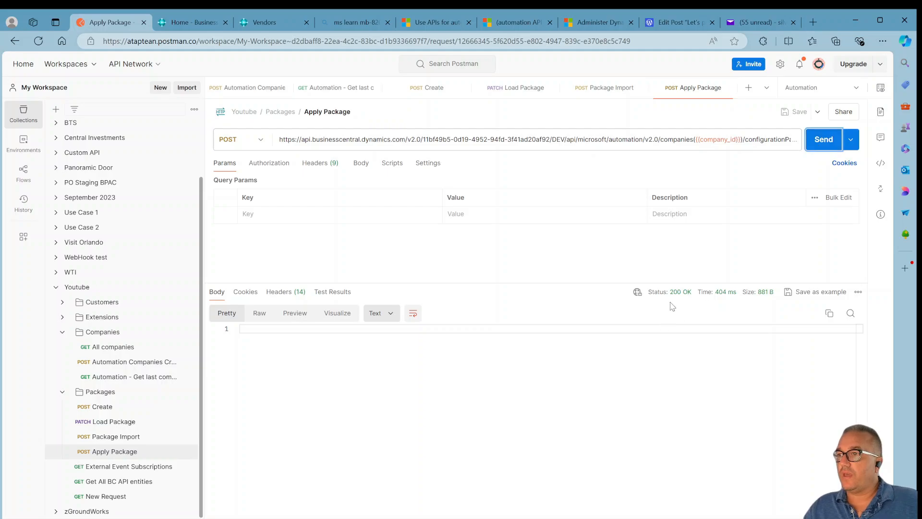
Switch to Business Central and open the SVAUTO11 company.
click(267, 21)
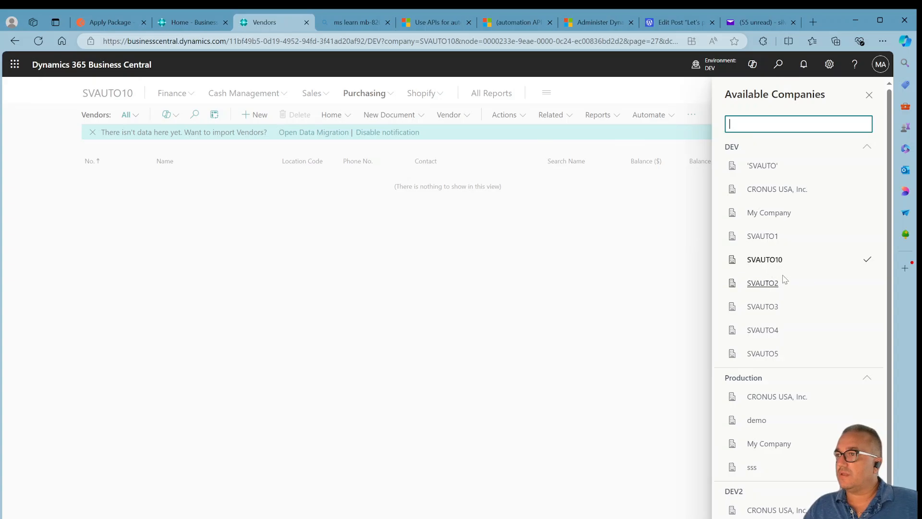
click(171, 25)
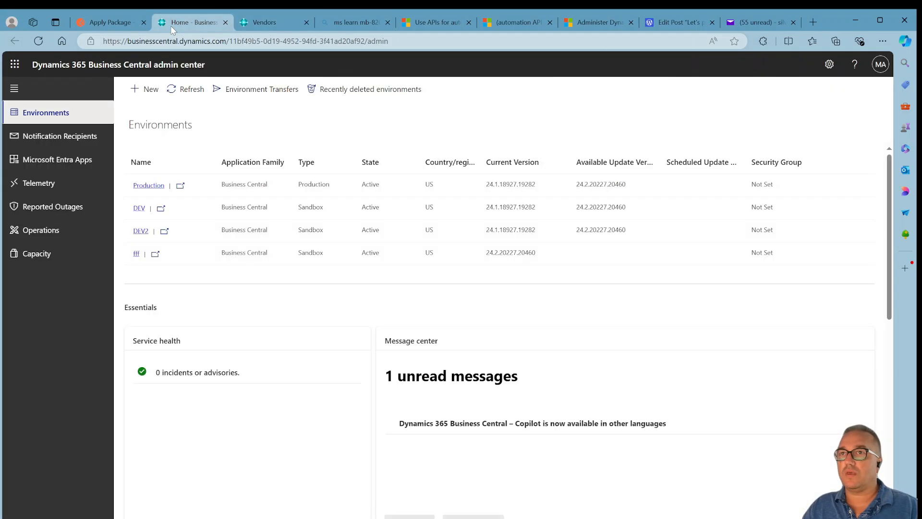
click(246, 24)
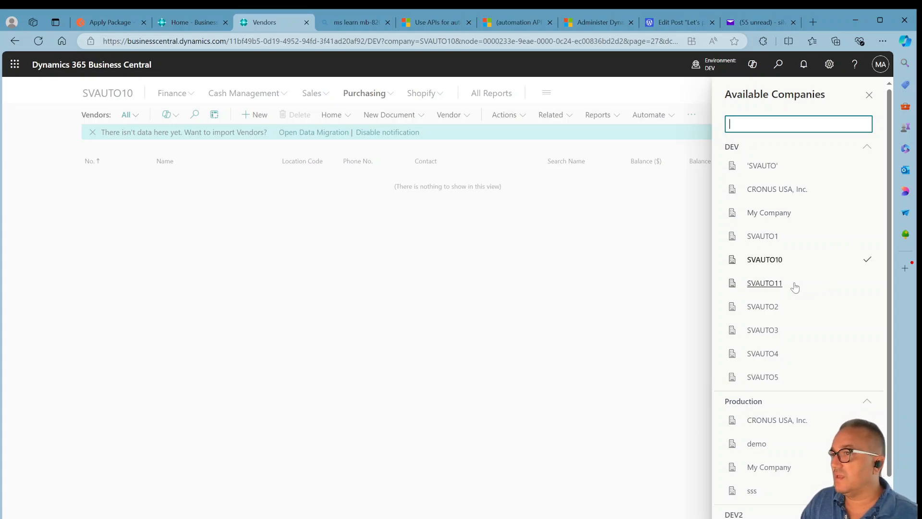
click(796, 287)
click(839, 311)
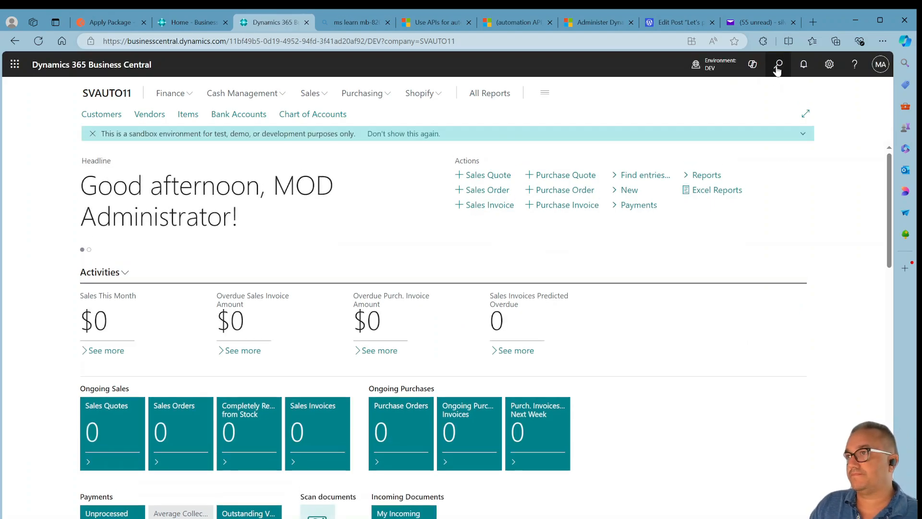
Search for config pack, open the TESTAUTOMATION configuration package card and review its tables' record and field columns.
click(778, 68)
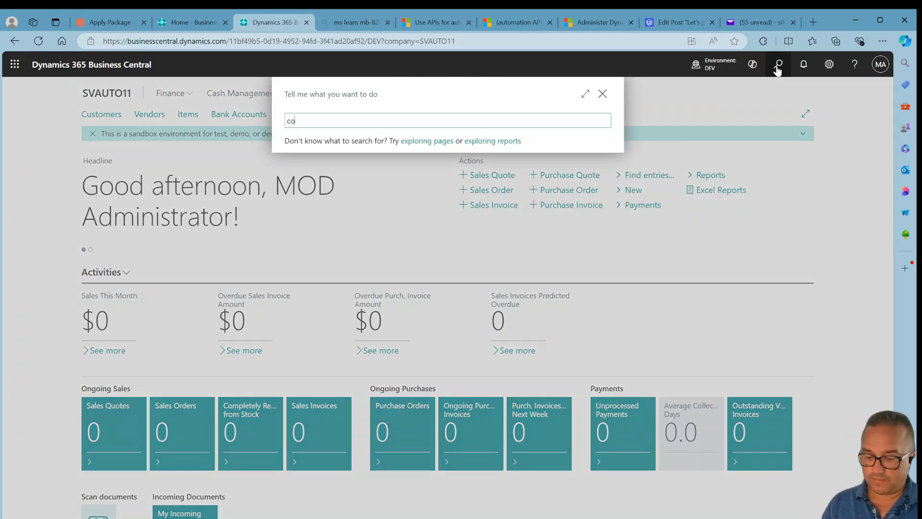
text(config pack)
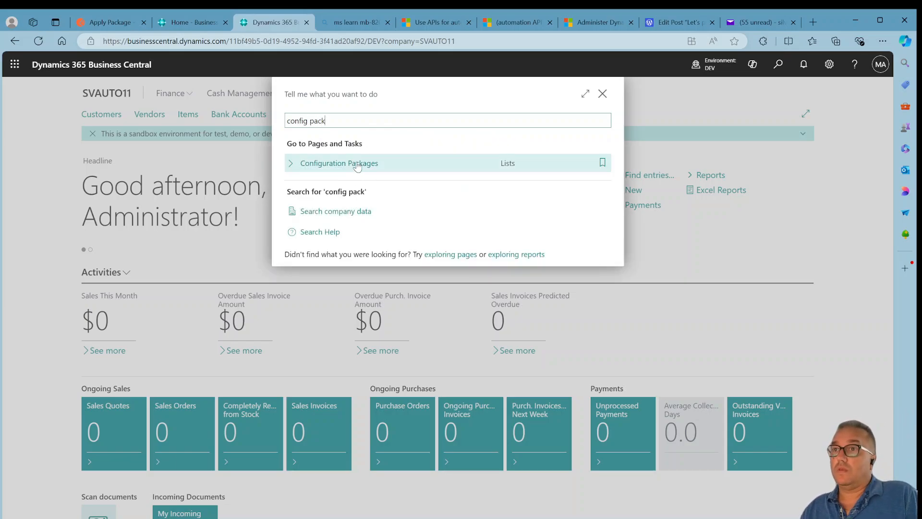
click(357, 164)
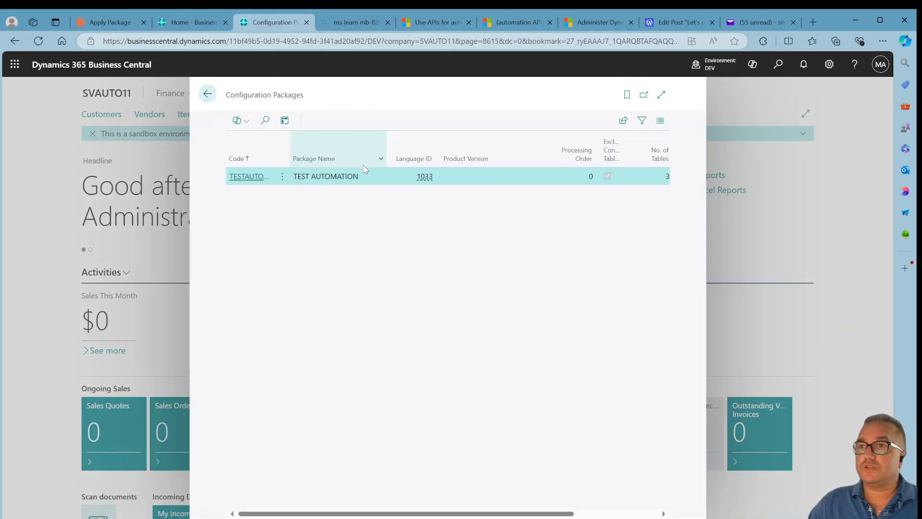
click(247, 177)
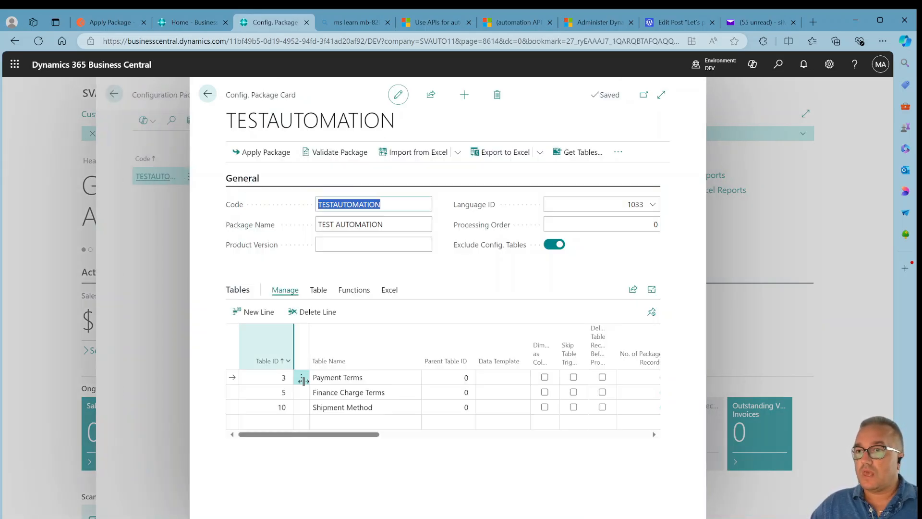
click(368, 434)
drag(368, 433, 423, 434)
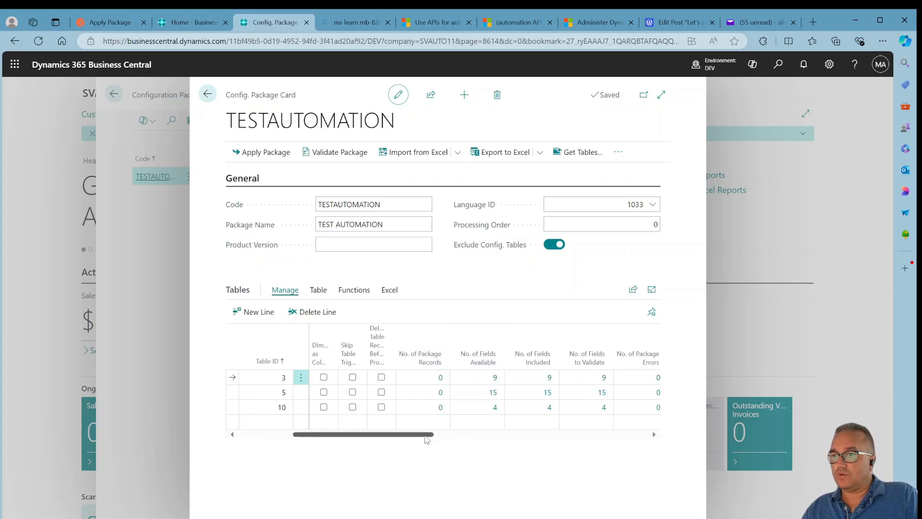
Scroll across the package tables' columns, then search for payment terms and open the Payment Terms list.
drag(426, 434, 537, 435)
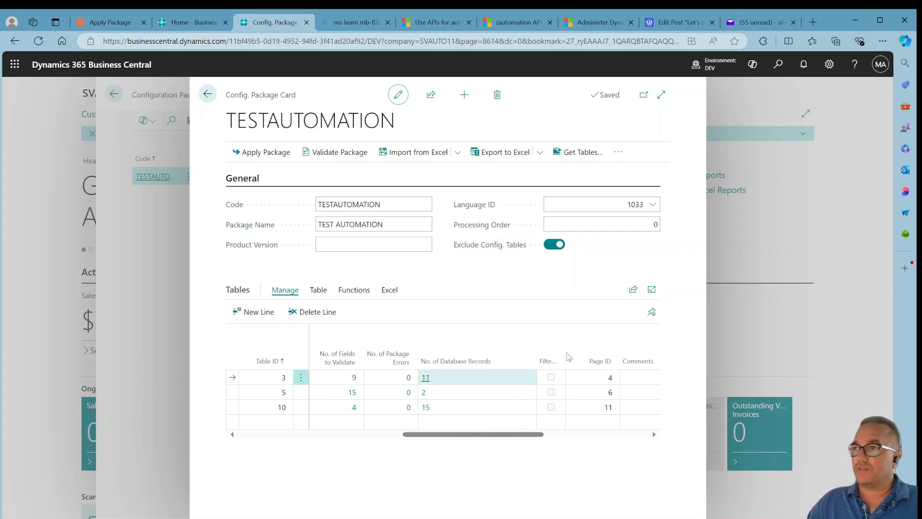
drag(439, 434, 275, 435)
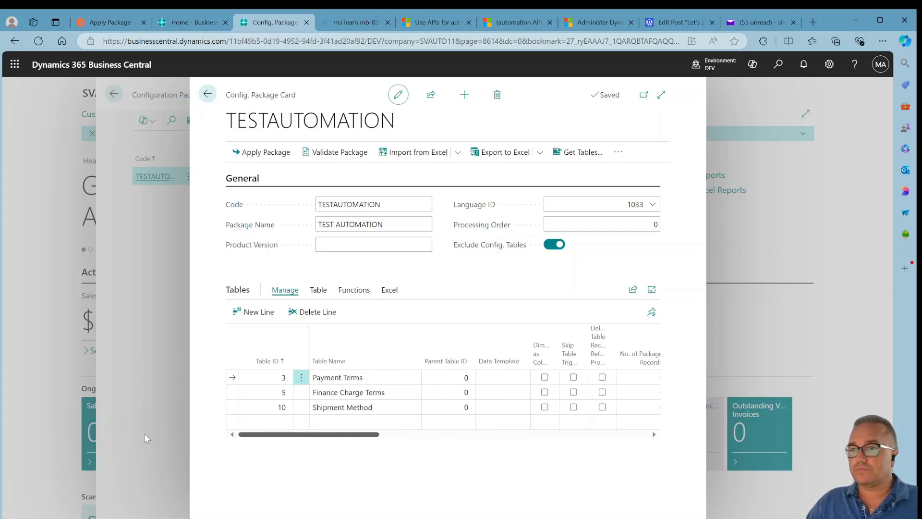
click(778, 65)
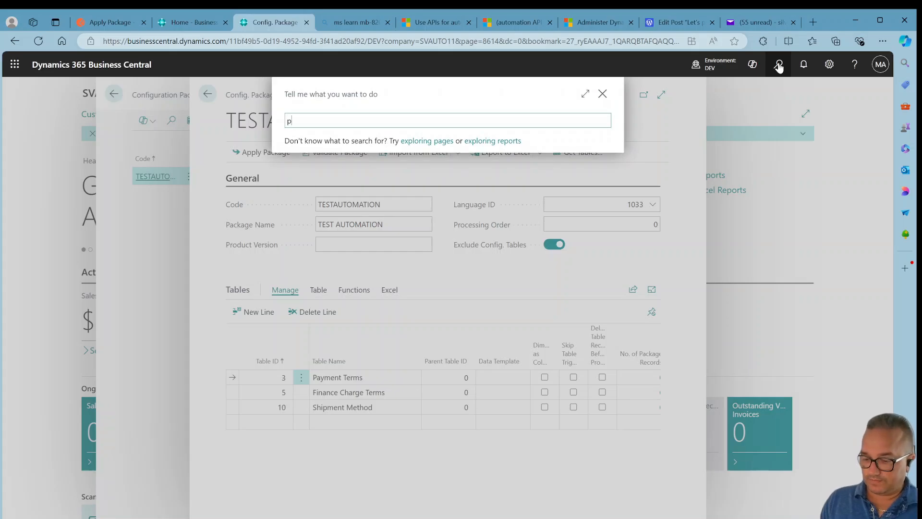
text(payment terms)
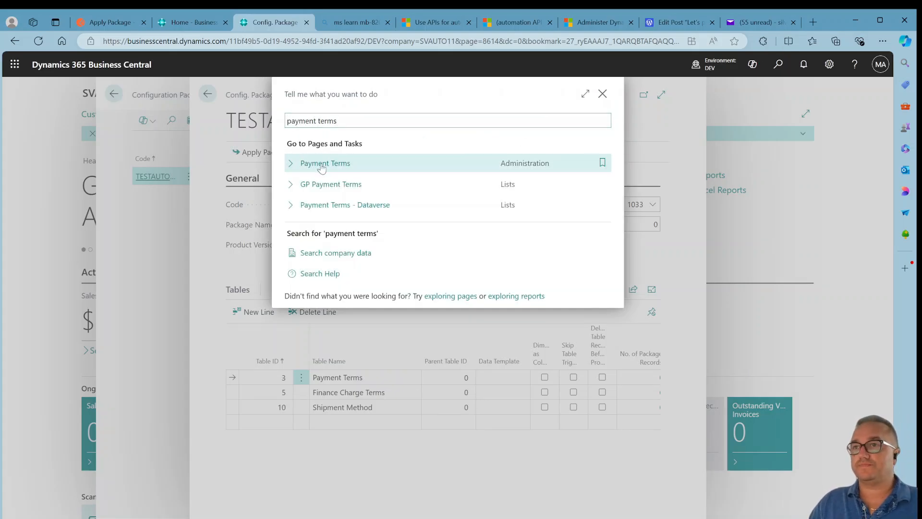
click(322, 164)
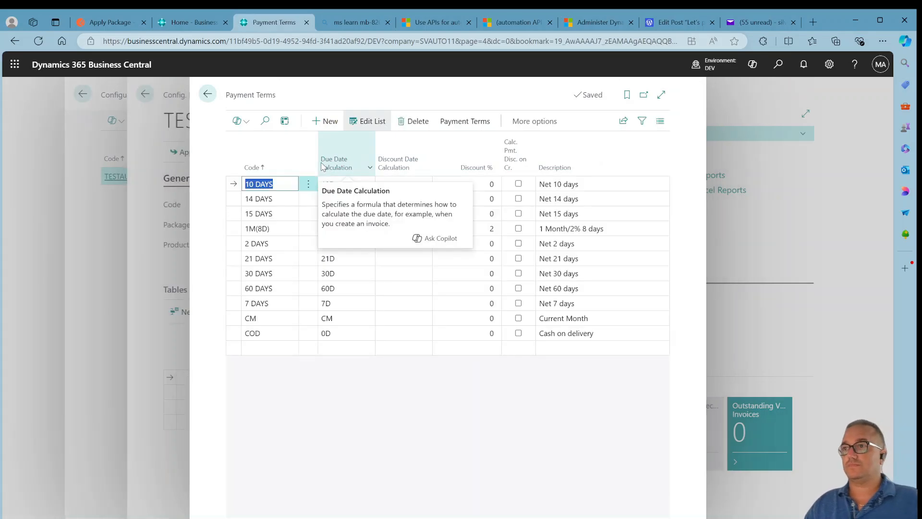
Close the Payment Terms list, package card and configuration package list to return to the home page.
click(504, 342)
key(Escape)
key(Escape)
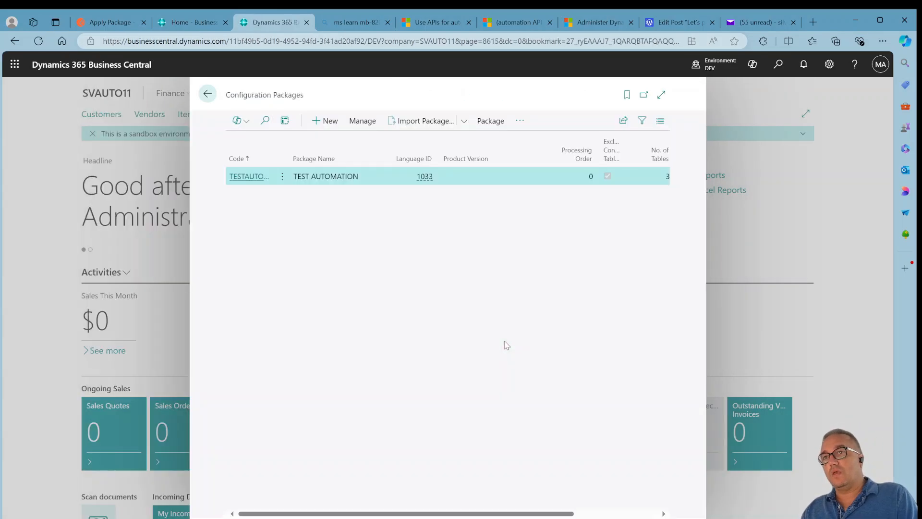
key(Escape)
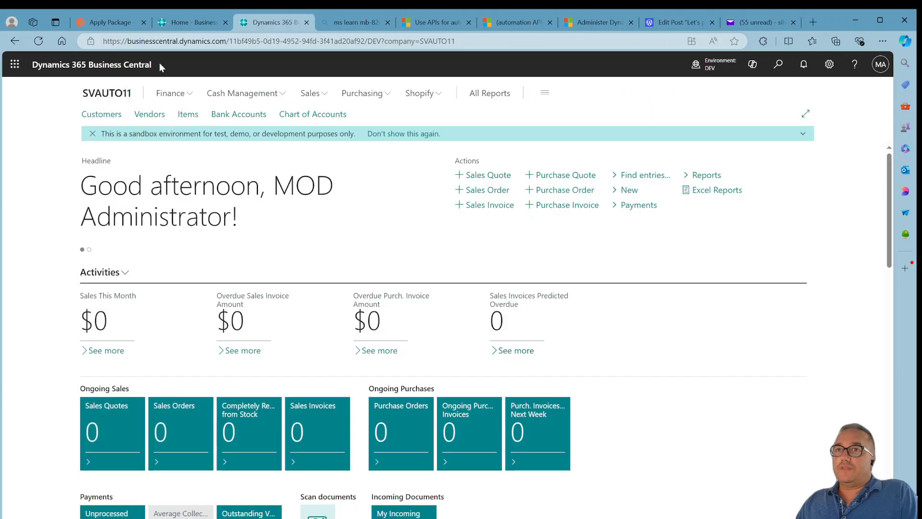
Switch to Postman and open the Automation APIs flow under Flows.
click(111, 24)
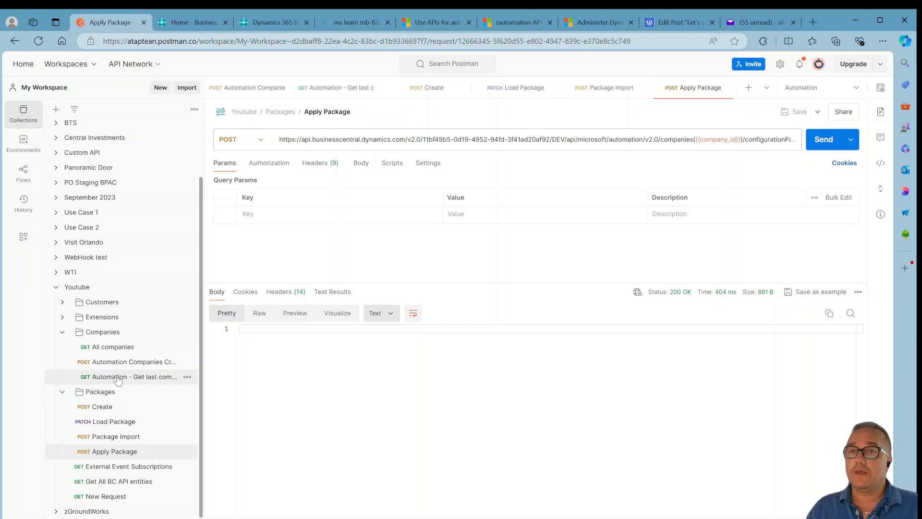
click(20, 182)
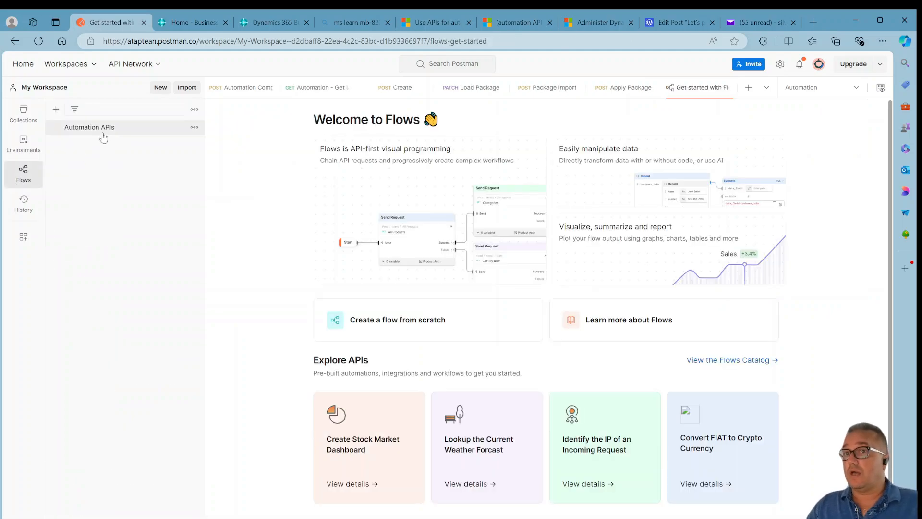
click(111, 133)
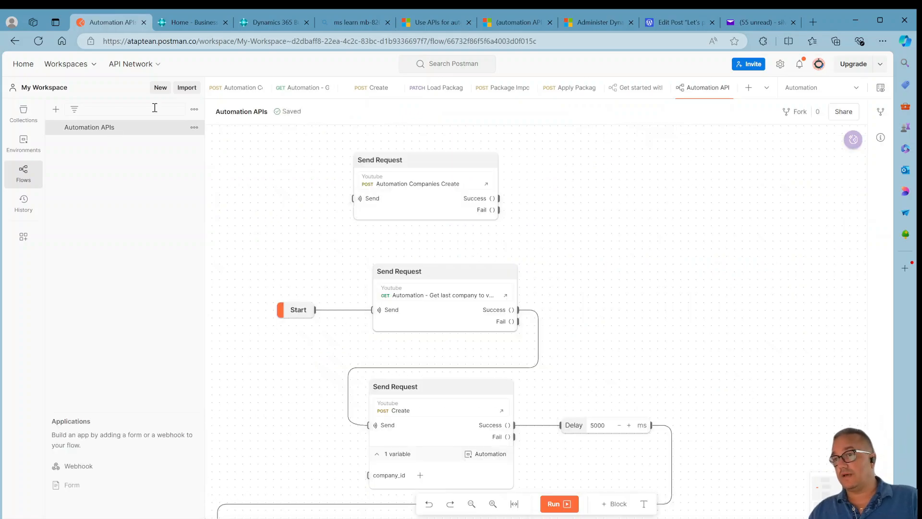
Examine the Automation APIs flow's chain of Send Request and Delay blocks.
scroll(648, 302, down, 2)
scroll(651, 302, down, 1)
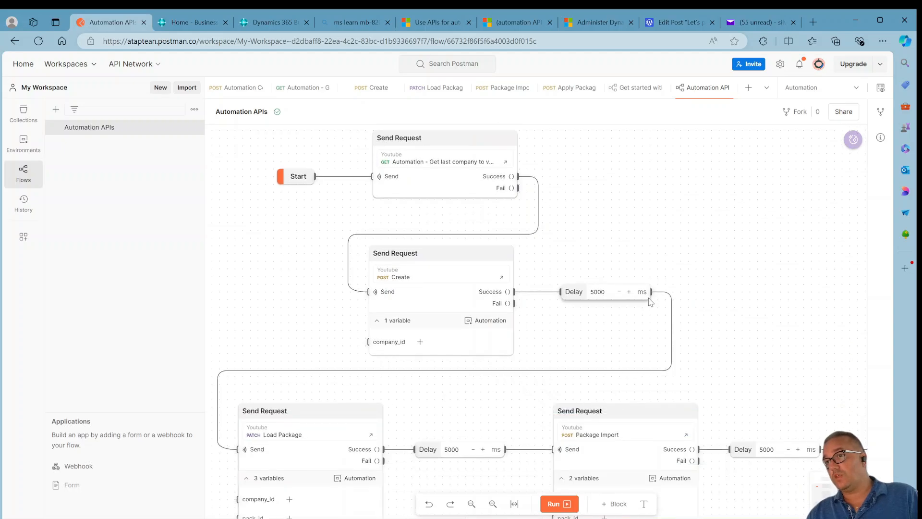
scroll(716, 279, down, 2)
scroll(716, 279, down, 1)
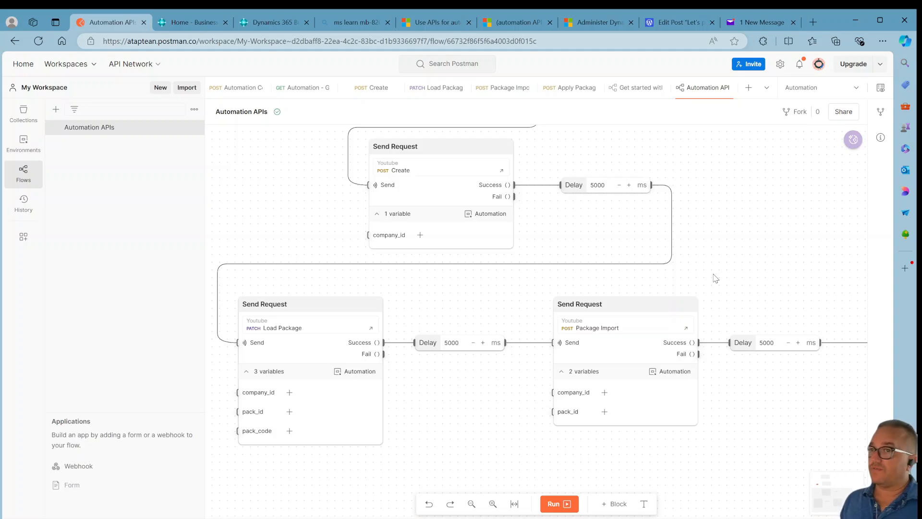
scroll(552, 140, up, 4)
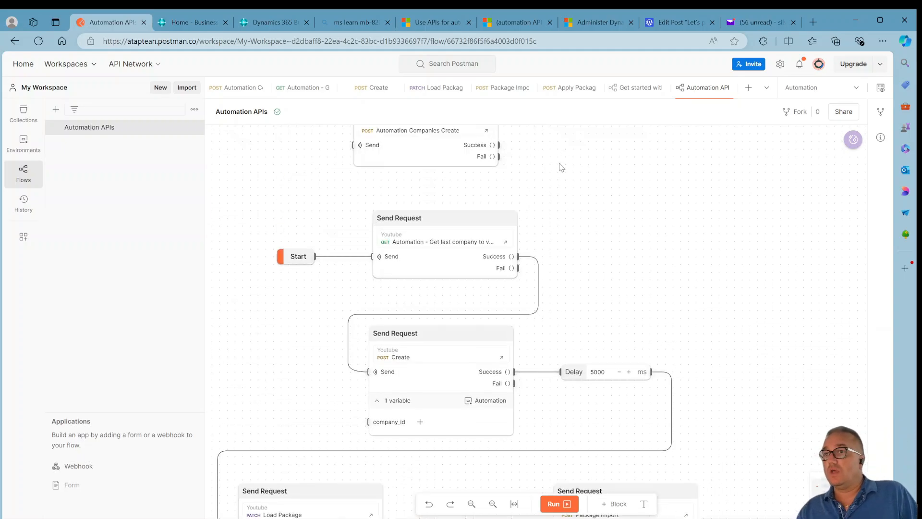
scroll(561, 167, up, 1)
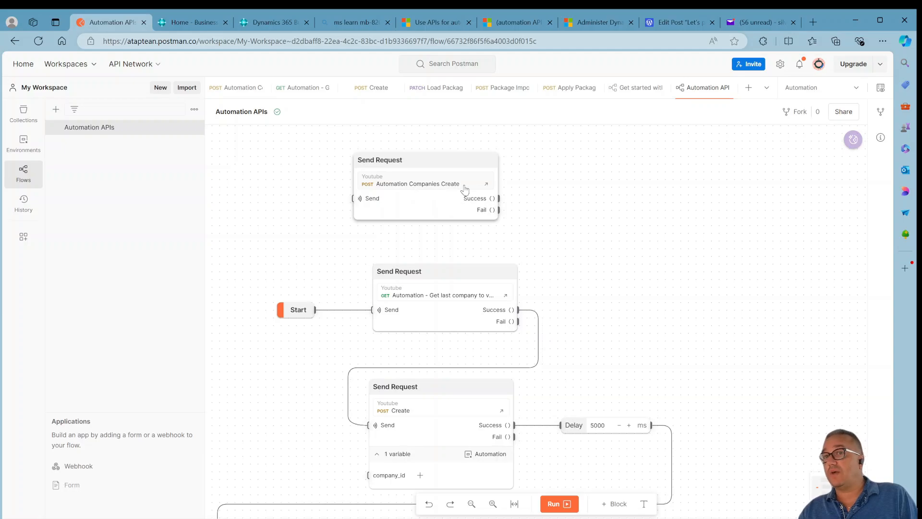
Show the Collections sidebar beside the flow and run the Automation APIs flow.
click(16, 119)
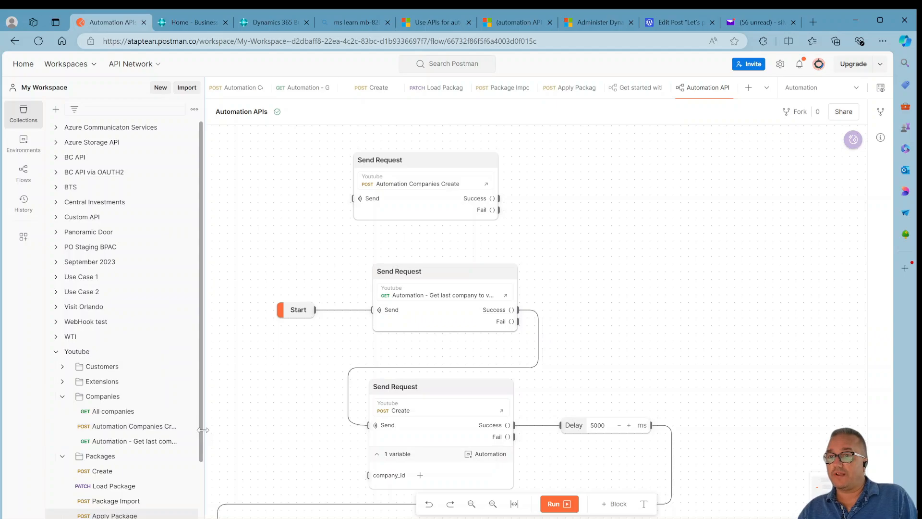
drag(203, 430, 282, 430)
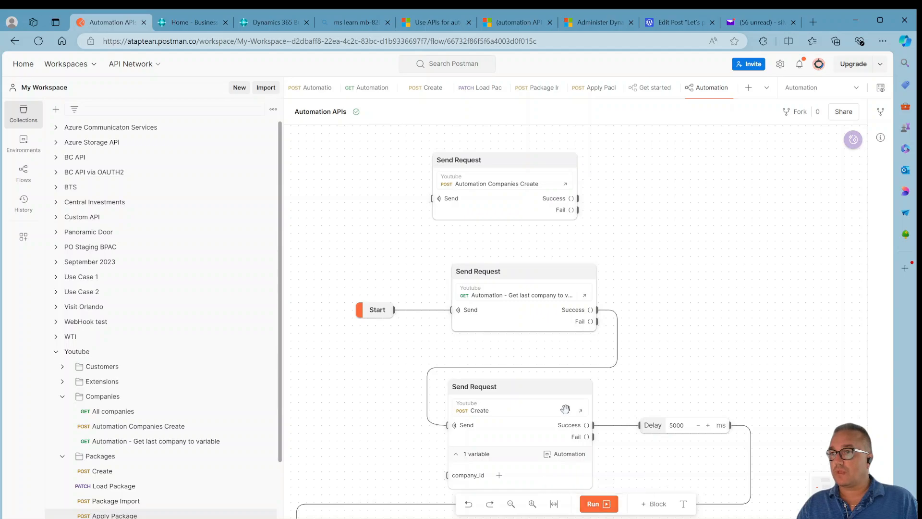
click(595, 505)
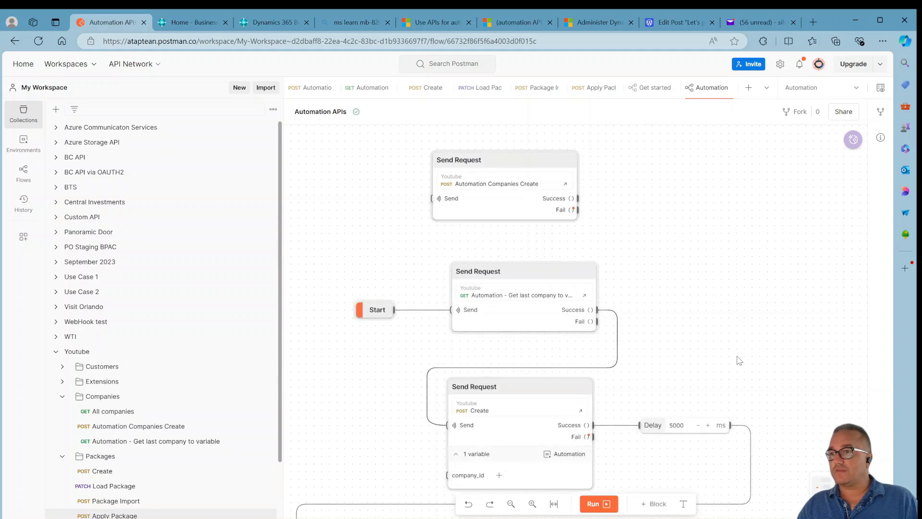
Inspect the Create block's failure response body and the Automation environment's variables.
click(589, 437)
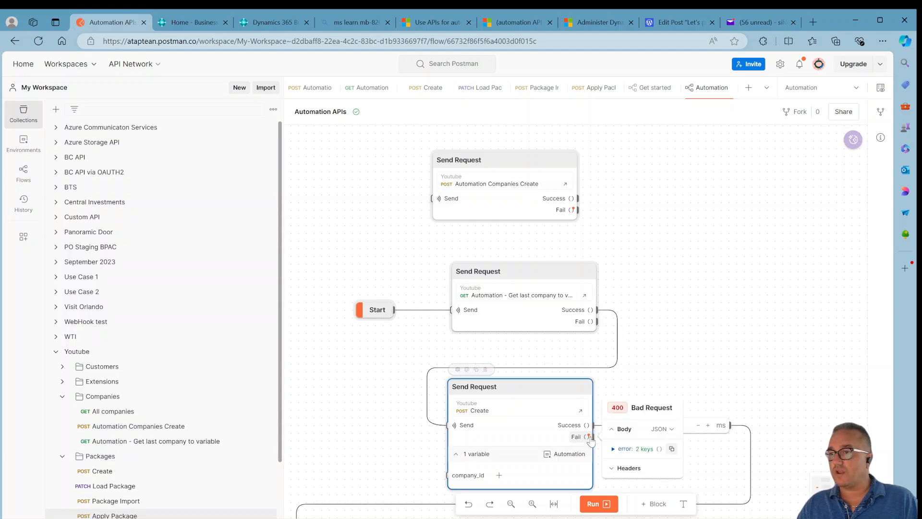
click(628, 449)
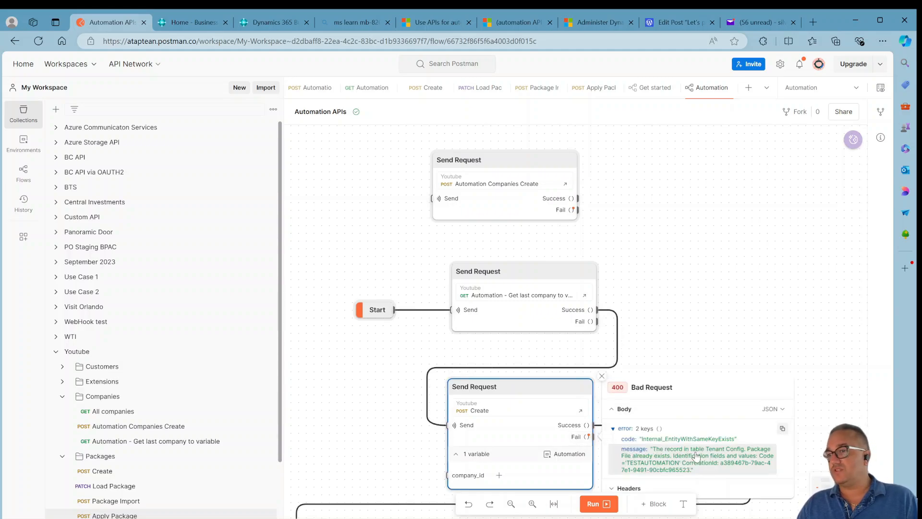
mouse_move(481, 380)
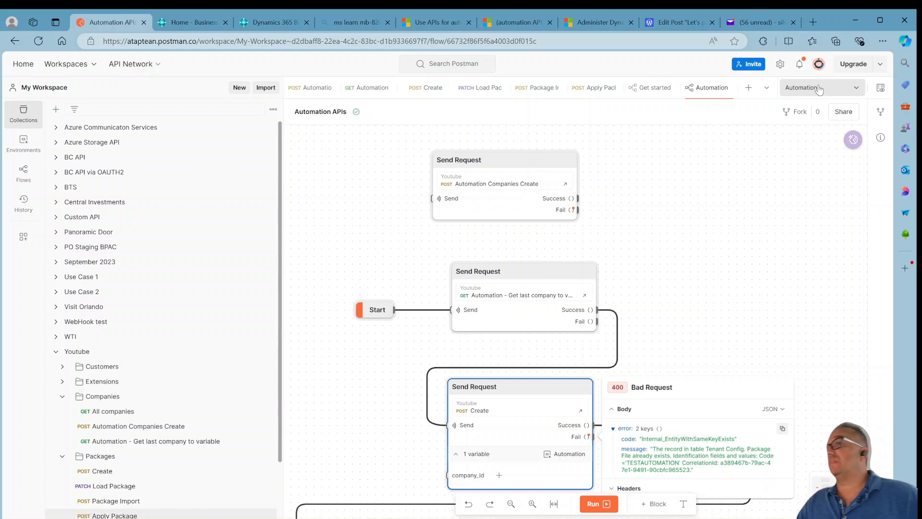
click(879, 88)
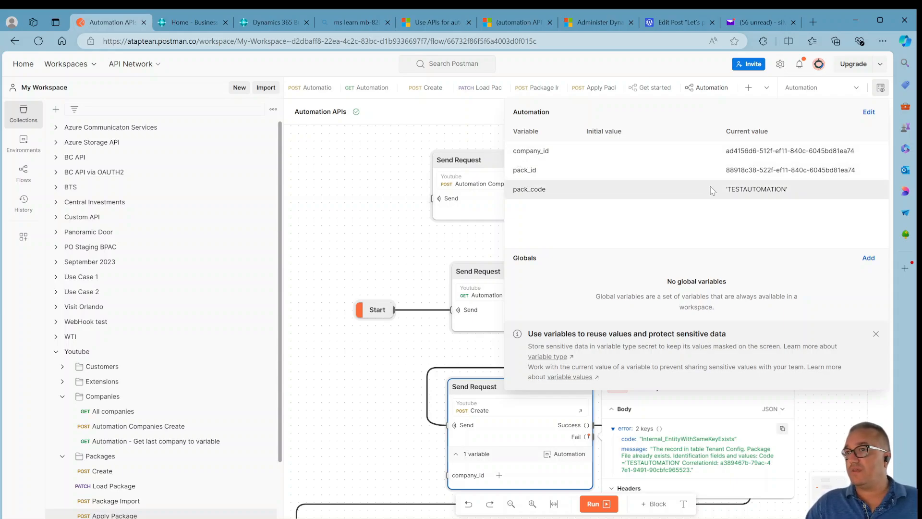
click(343, 176)
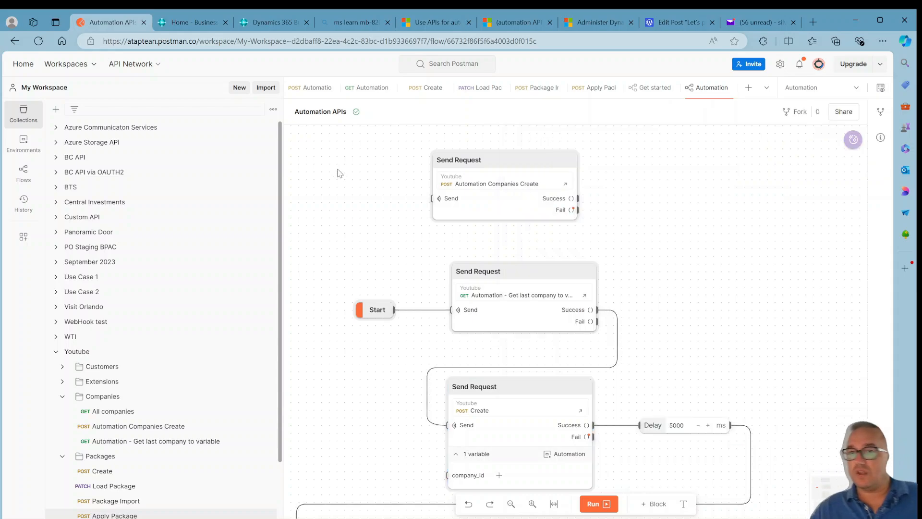
Expand the Extensions folder, open the Automation Extensions request and inspect its full extensions URL.
scroll(307, 257, down, 1)
scroll(250, 305, down, 3)
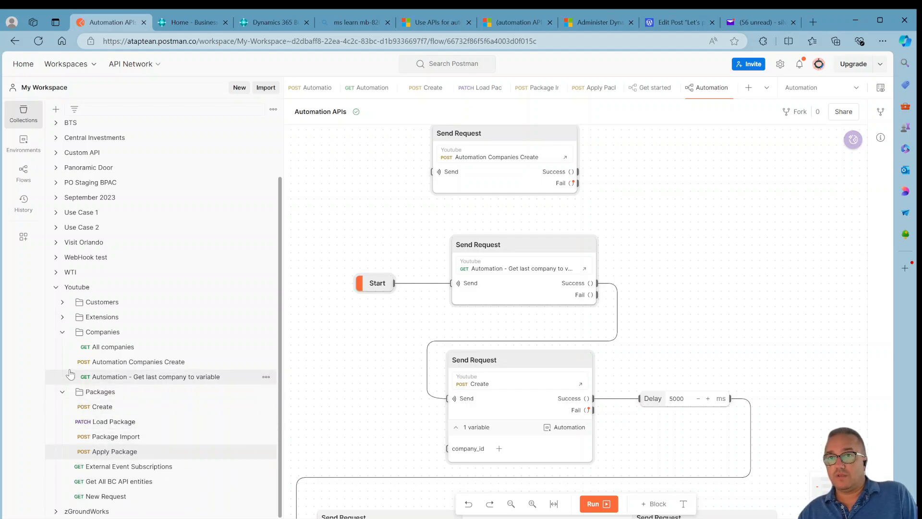
click(65, 318)
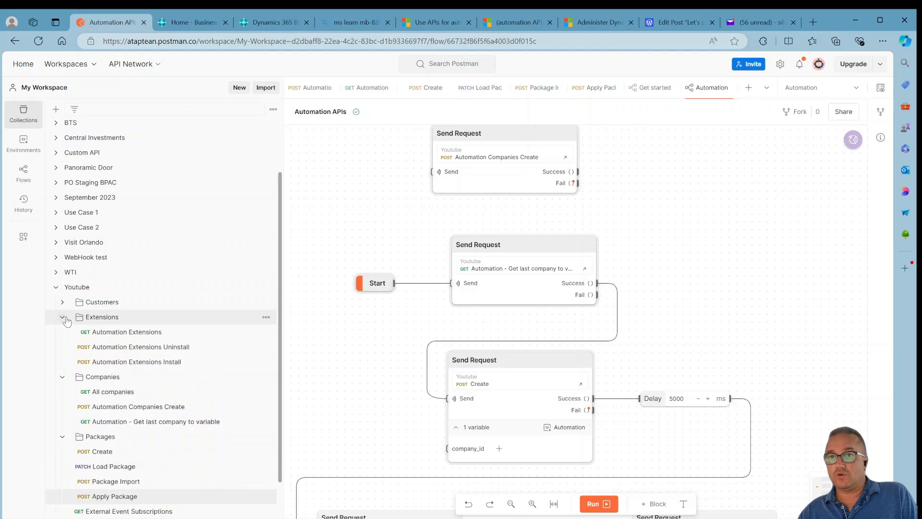
click(149, 337)
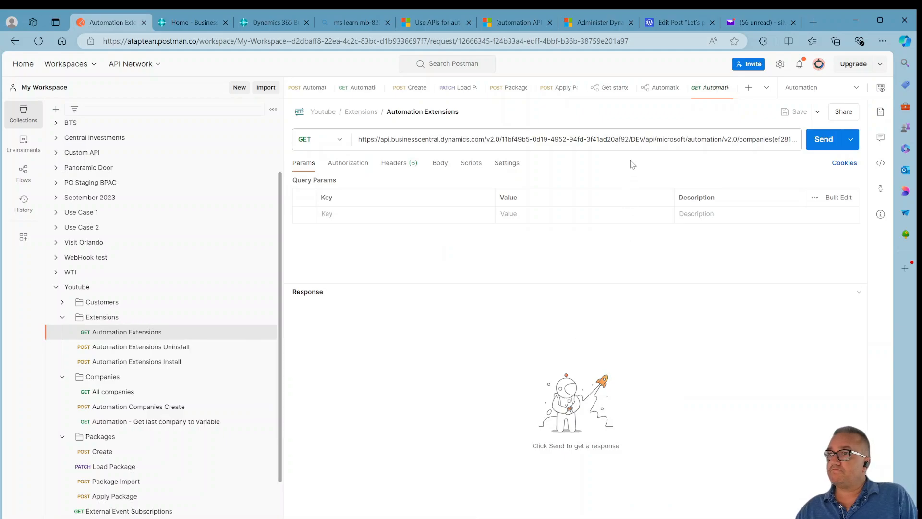
click(733, 140)
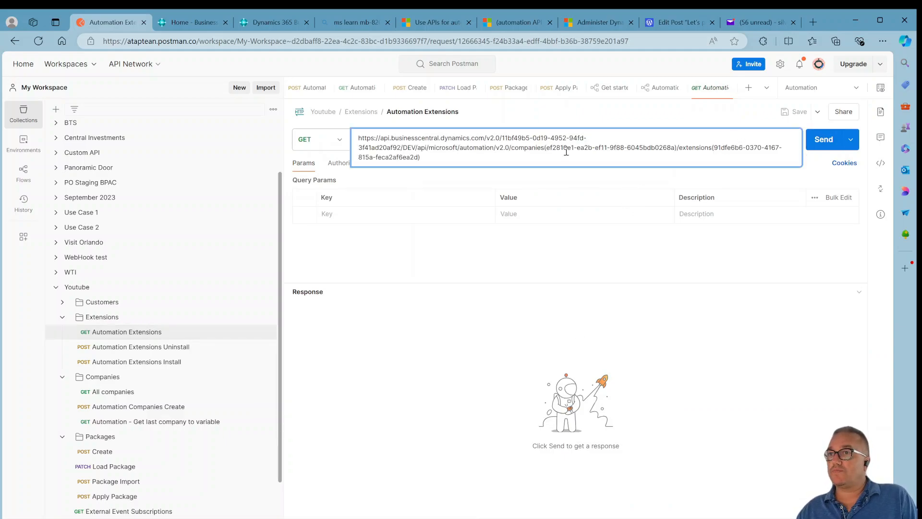
click(710, 274)
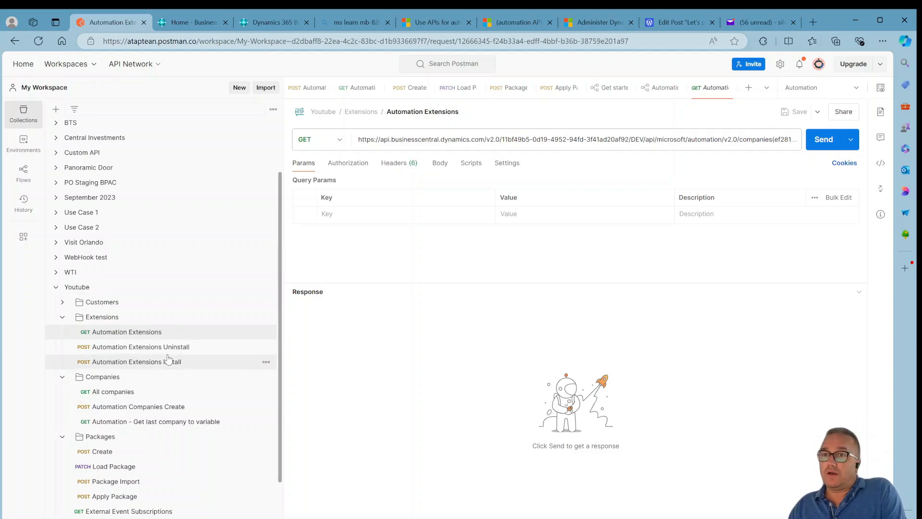
Open the Automation Extensions Uninstall request, select its Microsoft.NAV.uninstall ending, then open the Install request.
click(198, 352)
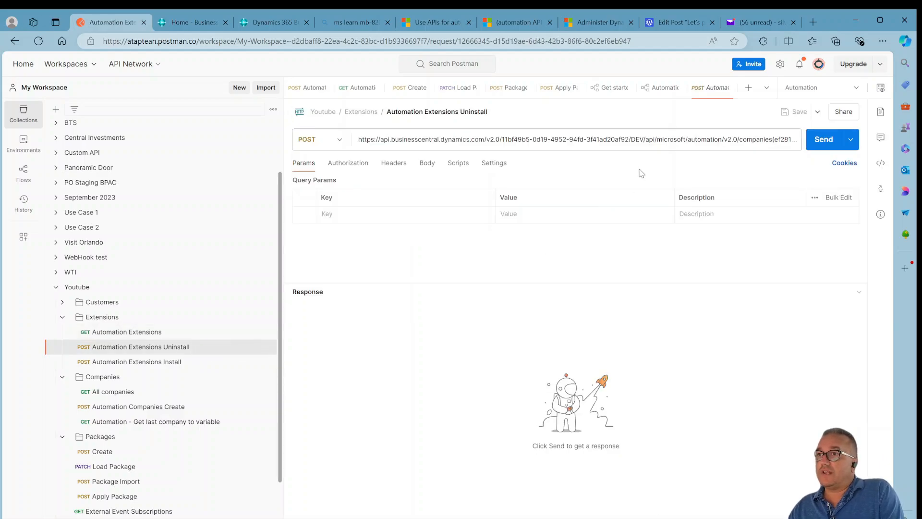
click(678, 146)
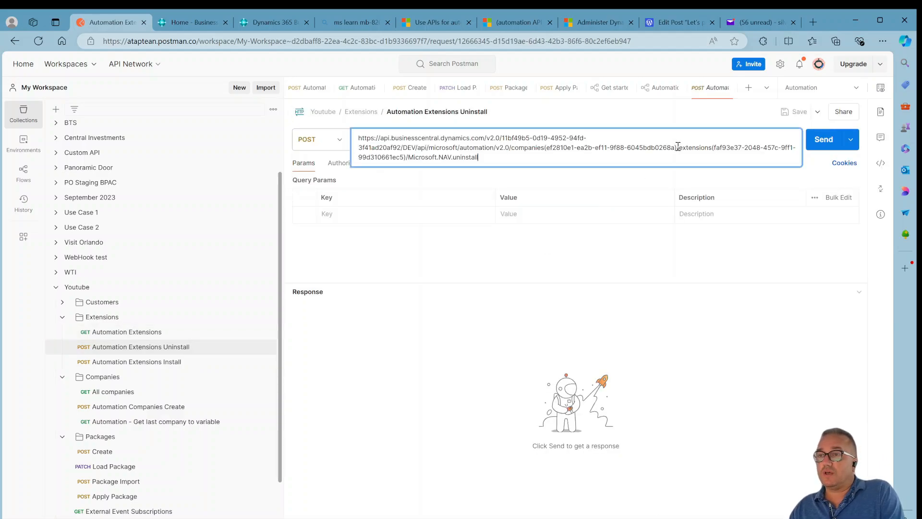
key(ctrl+shift+Left)
key(ctrl+shift+Left)
key(ctrl+shift+Left)
key(ctrl+shift+Left)
key(ctrl+shift+Left)
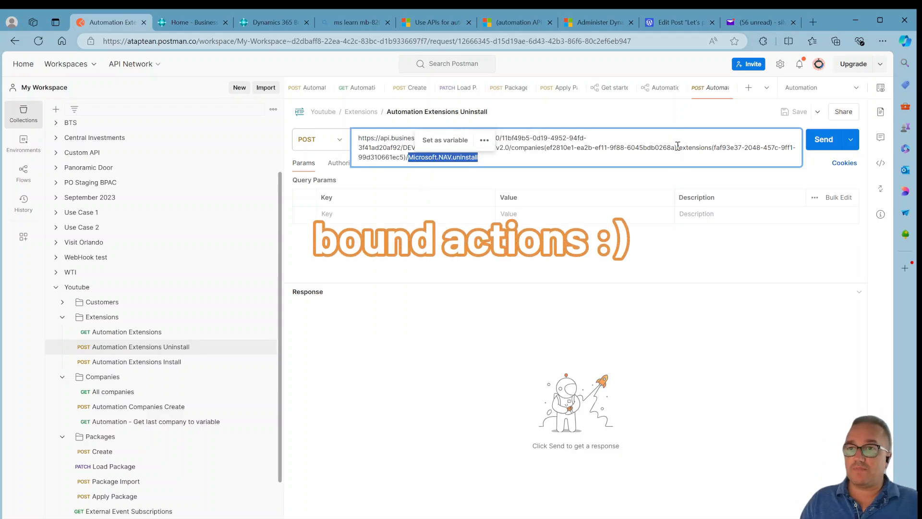
click(194, 363)
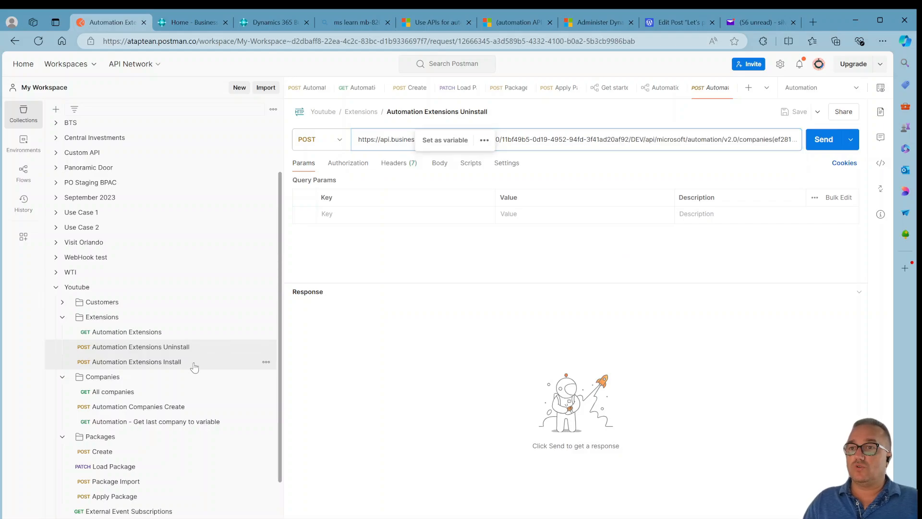